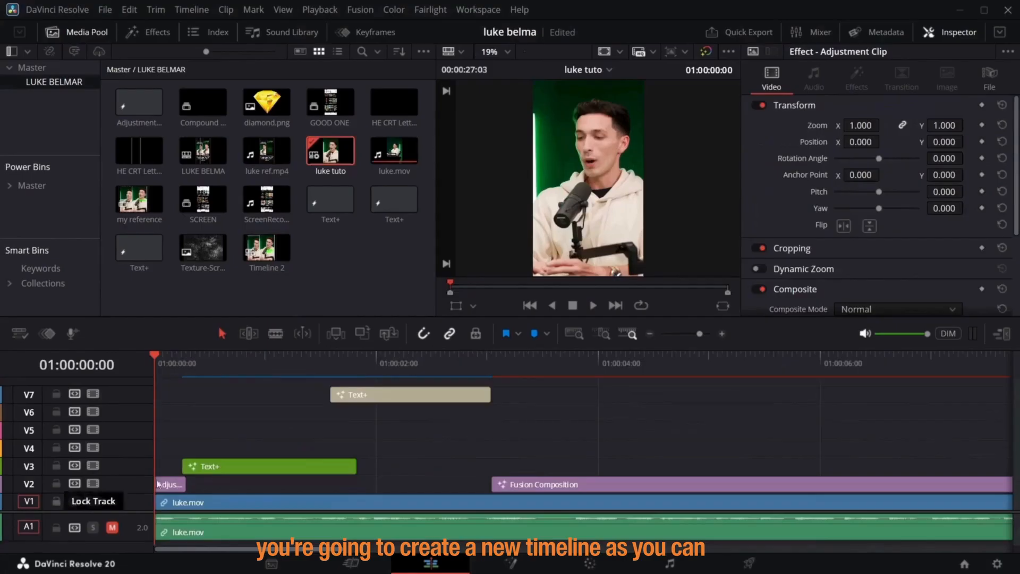
# - Look over the clips on the luke tuto timeline and open the project settings
pyautogui.moveTo(180, 428); pyautogui.dragTo(358, 435)
pyautogui.press('Home')
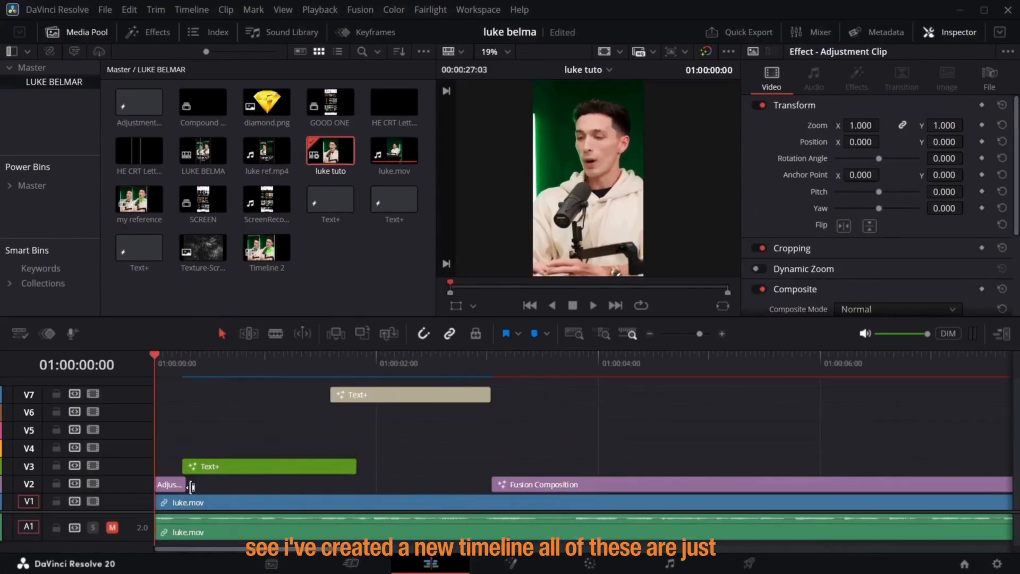
pyautogui.moveTo(155, 355); pyautogui.dragTo(330, 372)
pyautogui.press('Home')
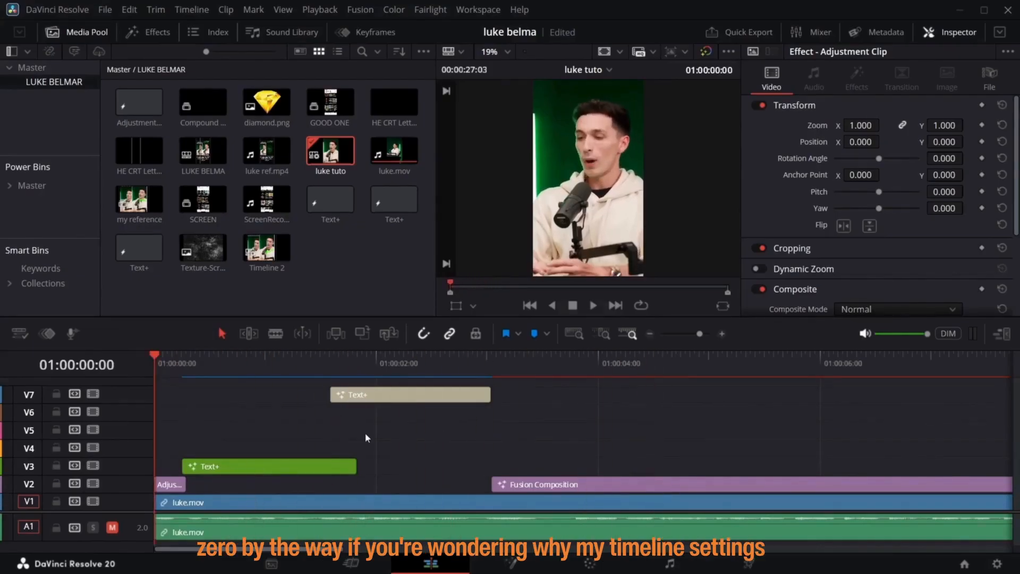
pyautogui.click(996, 564)
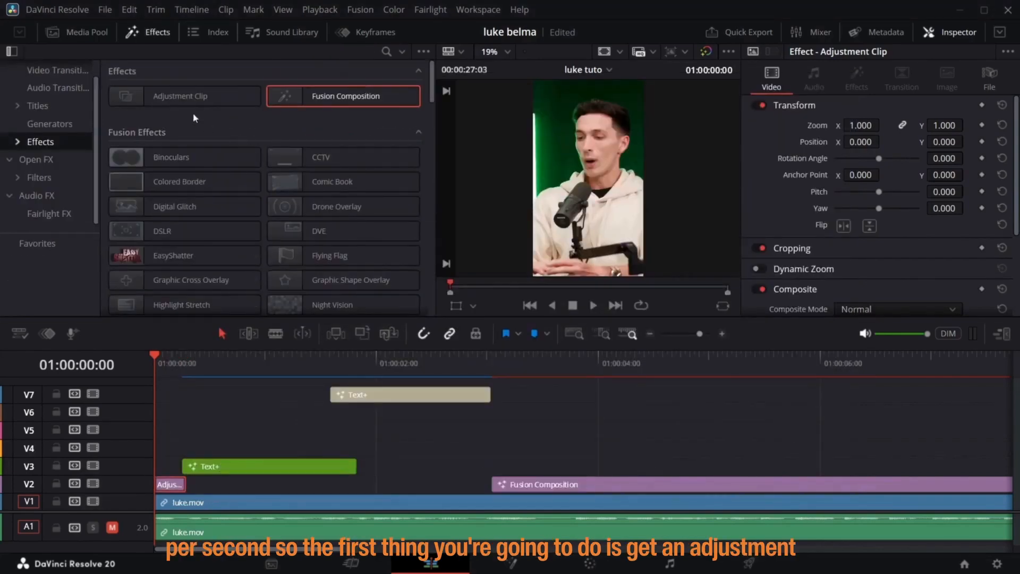
# - Set a Zoom keyframe at frame 0 on the short adjustment clip at the start of V2
pyautogui.click(187, 101)
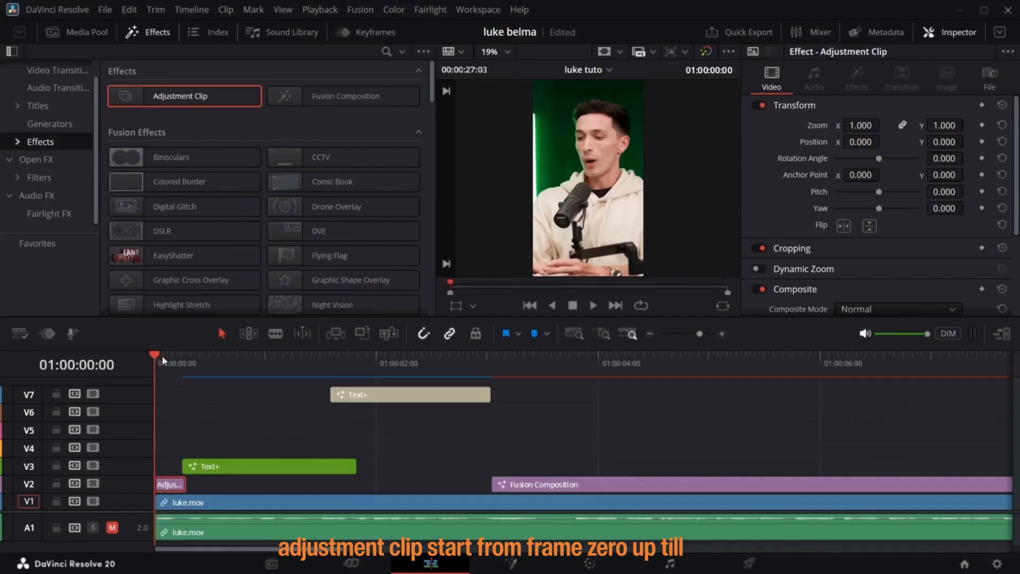
pyautogui.click(178, 365)
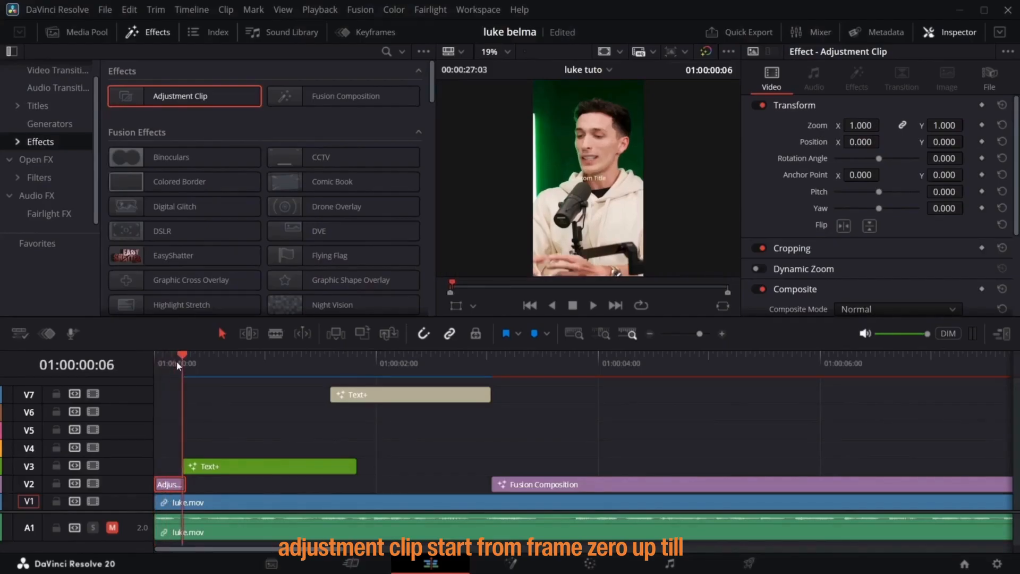
pyautogui.moveTo(177, 362); pyautogui.dragTo(187, 357)
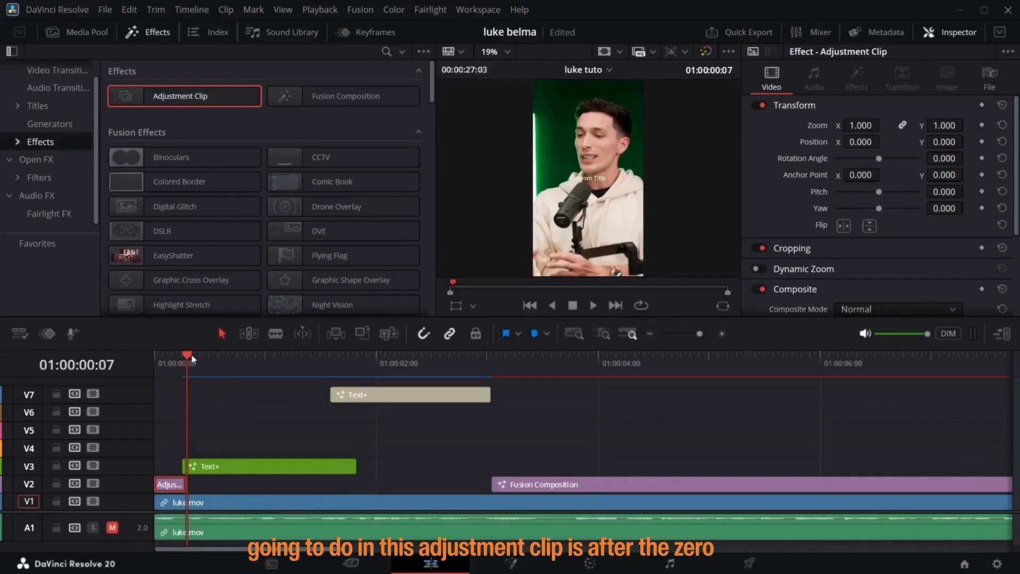
pyautogui.moveTo(192, 359); pyautogui.dragTo(154, 363)
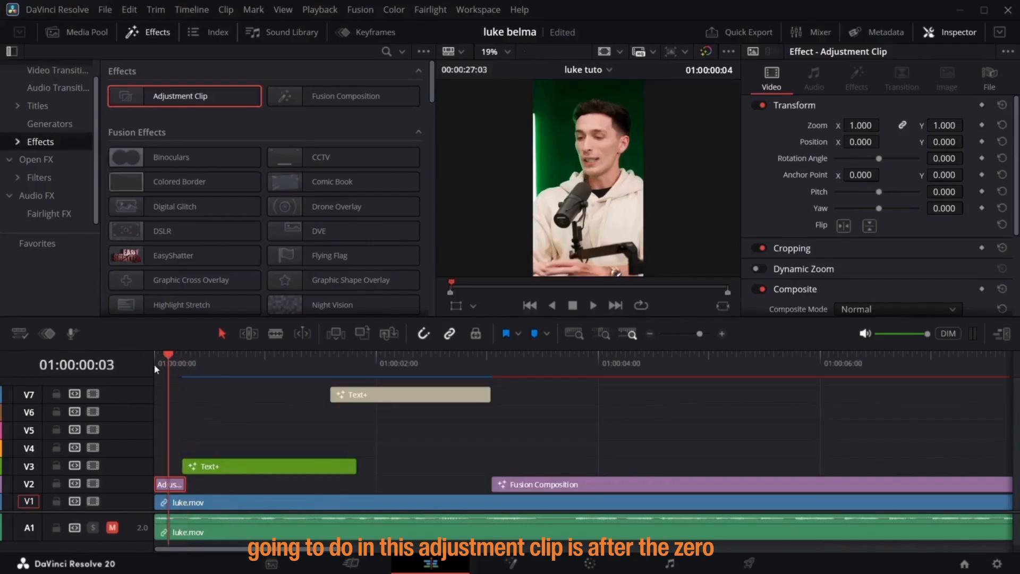
pyautogui.click(983, 125)
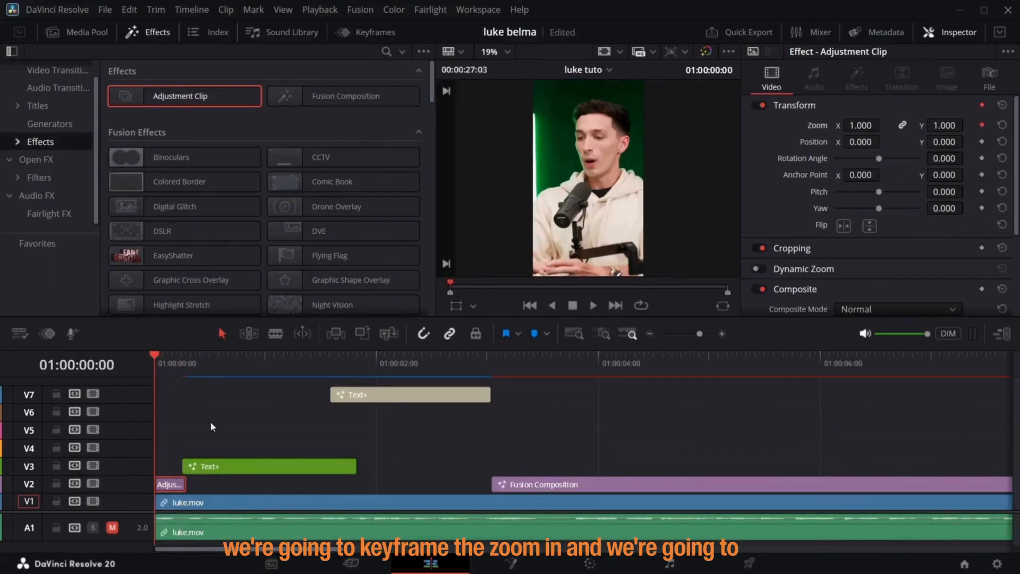
# - Add a second Zoom keyframe at frame 6 of the adjustment clip and set the first keyframe's zoom to 1.150
pyautogui.moveTo(158, 370); pyautogui.dragTo(178, 362)
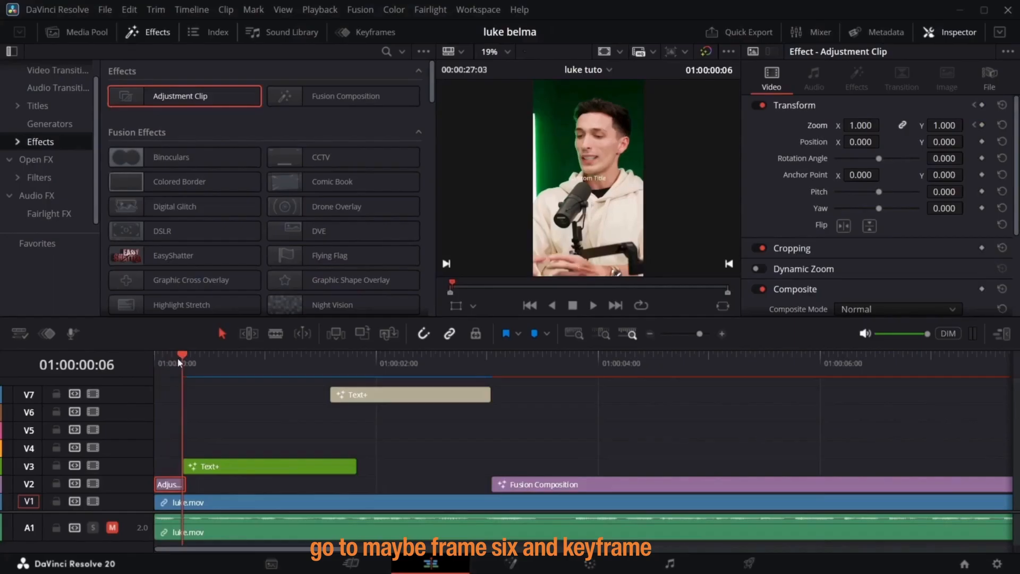
pyautogui.click(983, 125)
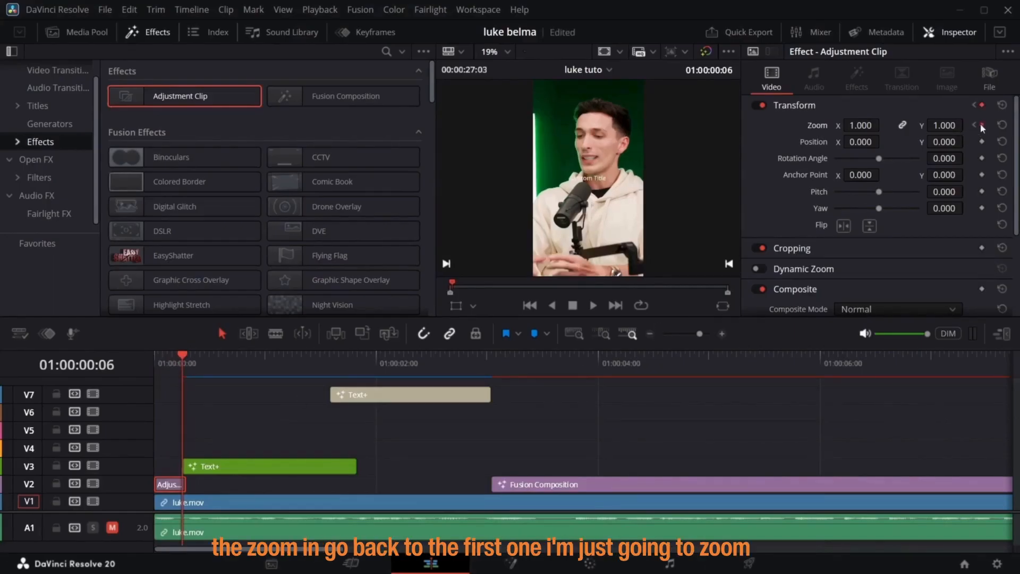
pyautogui.click(974, 126)
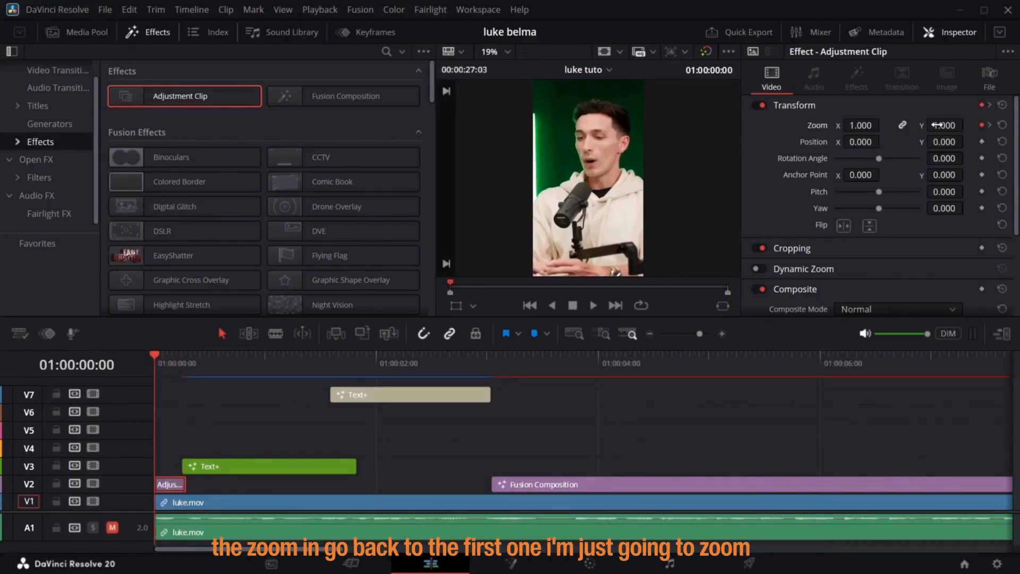
pyautogui.moveTo(945, 125); pyautogui.dragTo(968, 125)
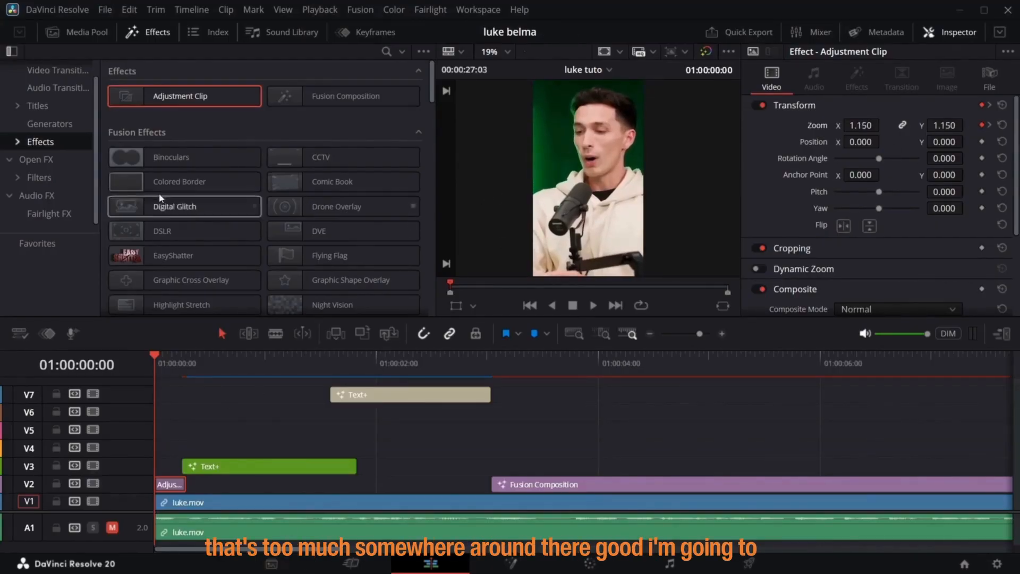
# - Apply Ease Out to the adjustment clip's first Zoom keyframe and Ease In to its last one
pyautogui.rightClick(982, 125)
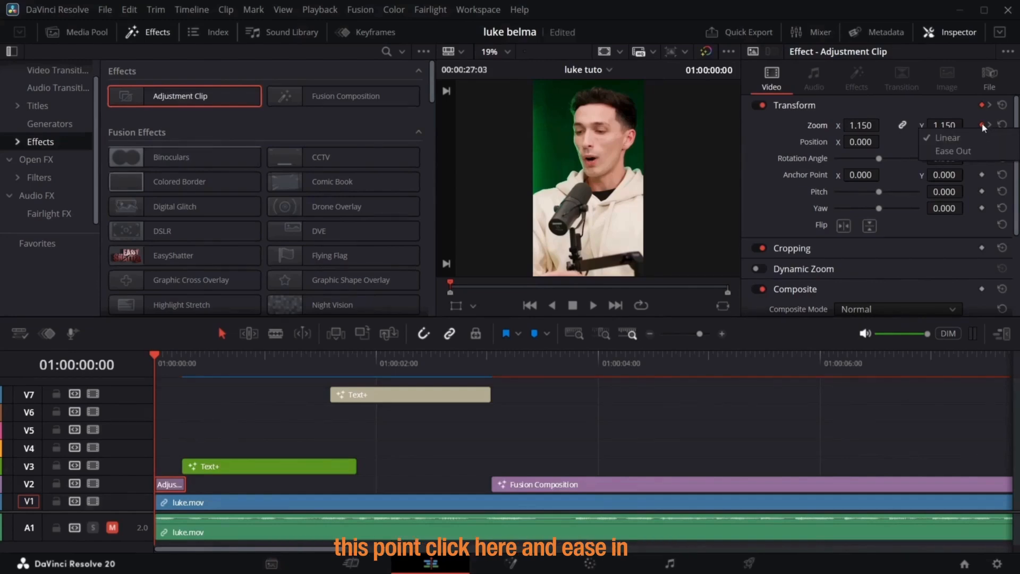
pyautogui.click(976, 148)
pyautogui.click(988, 125)
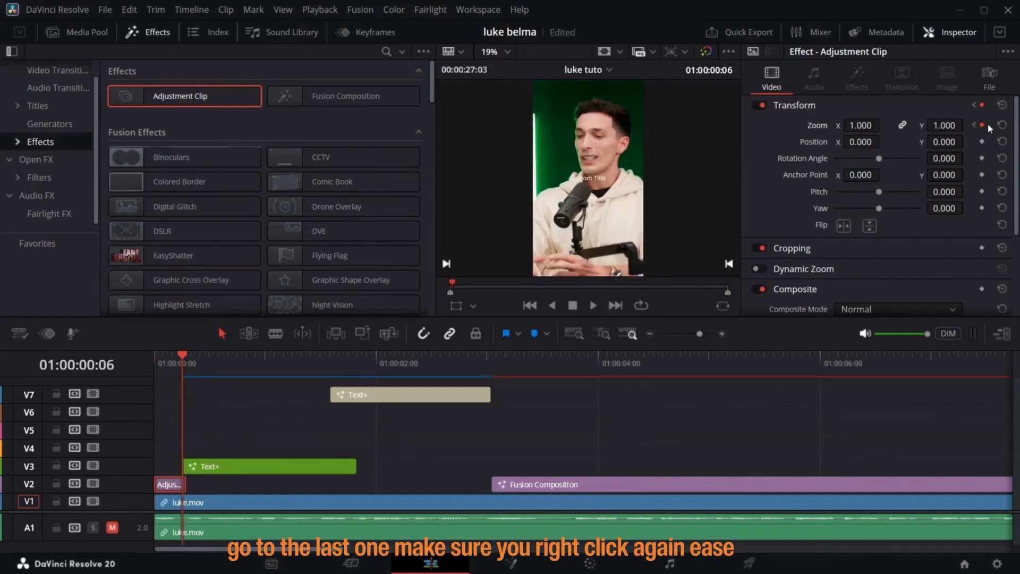
pyautogui.rightClick(983, 125)
pyautogui.click(970, 148)
# - Play the opening zoom and examine the easing curve of the adjustment clip's Zoom keyframes
pyautogui.press('Home')
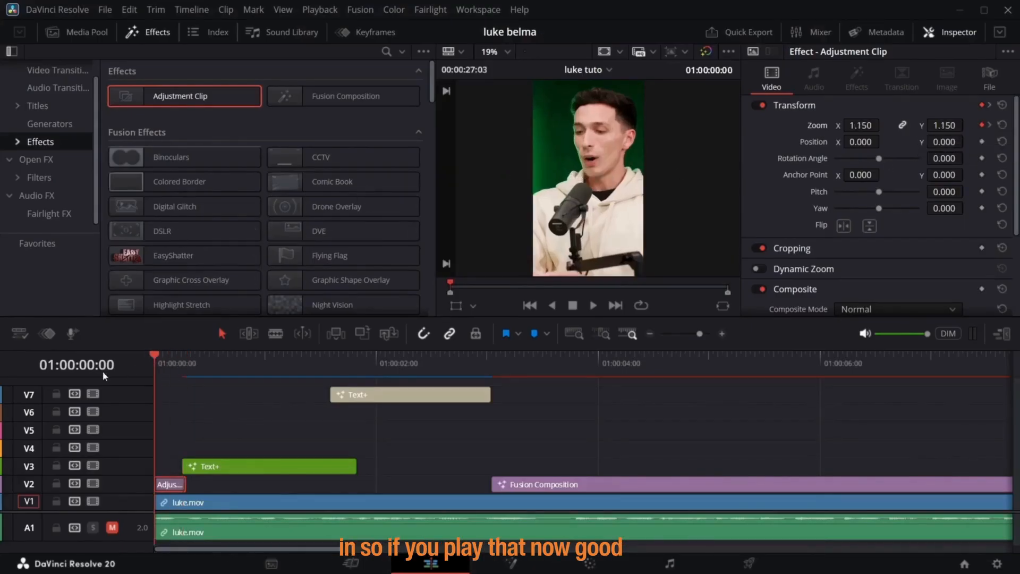
pyautogui.press('space')
pyautogui.press('space')
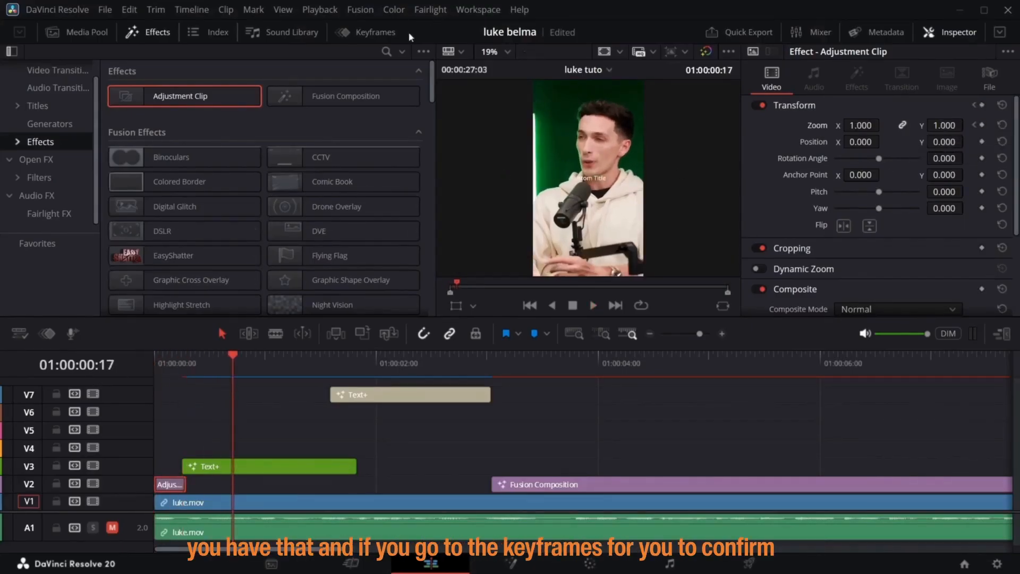
pyautogui.click(365, 35)
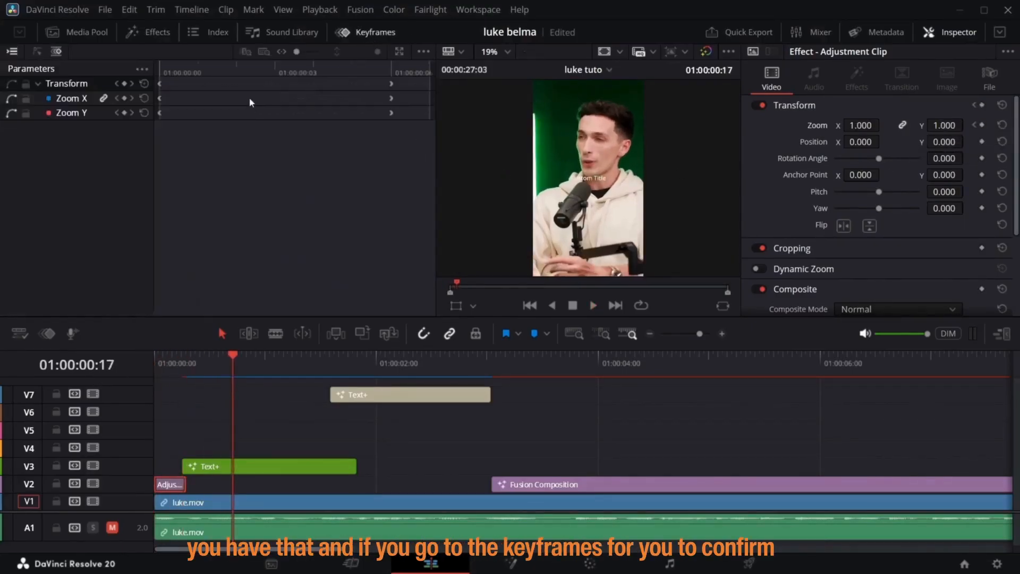
pyautogui.click(37, 50)
pyautogui.moveTo(185, 116)
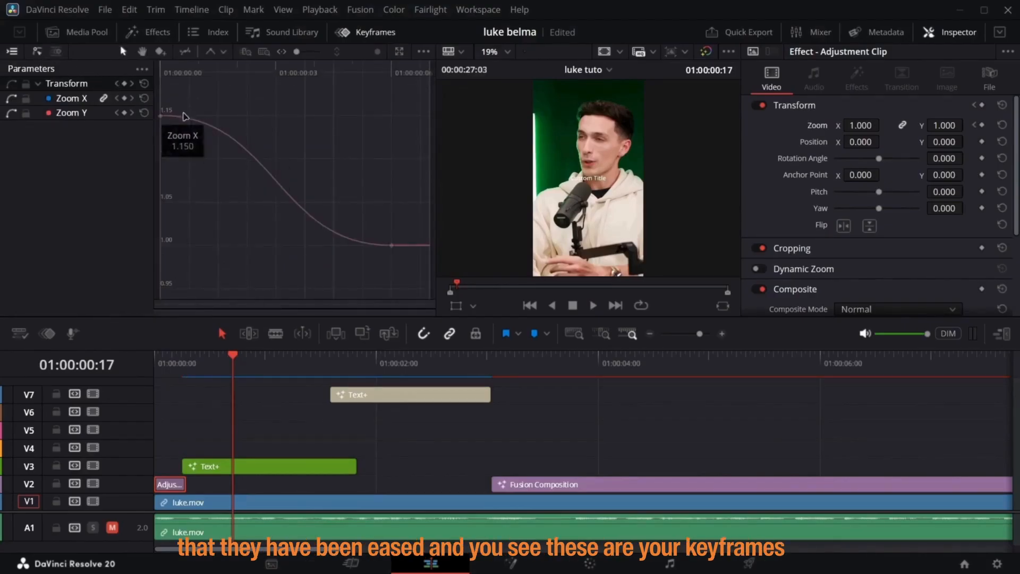
pyautogui.moveTo(160, 106); pyautogui.dragTo(406, 261)
# - Return to the effects library and replay the opening zoom from the start of the timeline
pyautogui.click(150, 33)
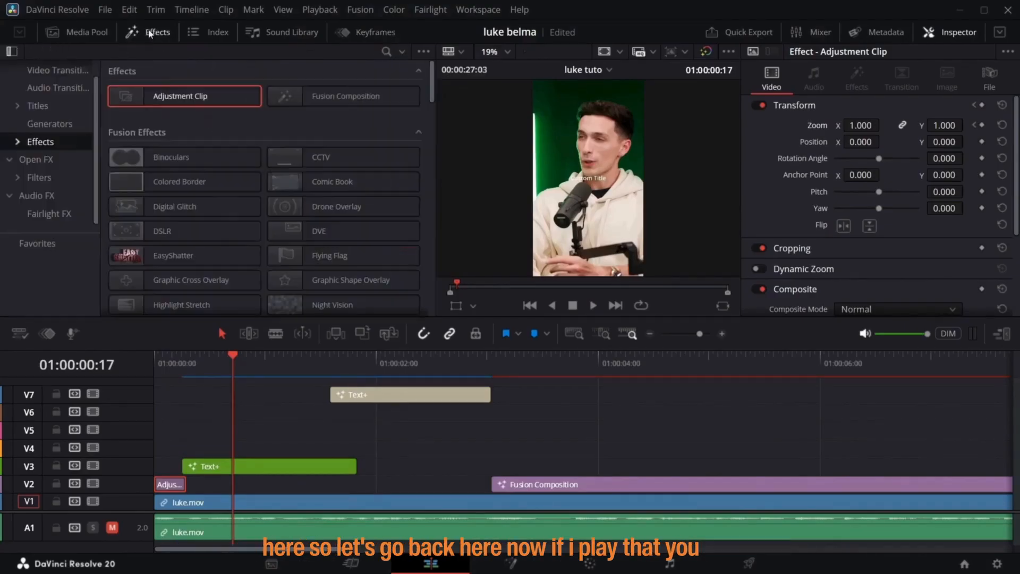
pyautogui.press('Home')
pyautogui.press('space')
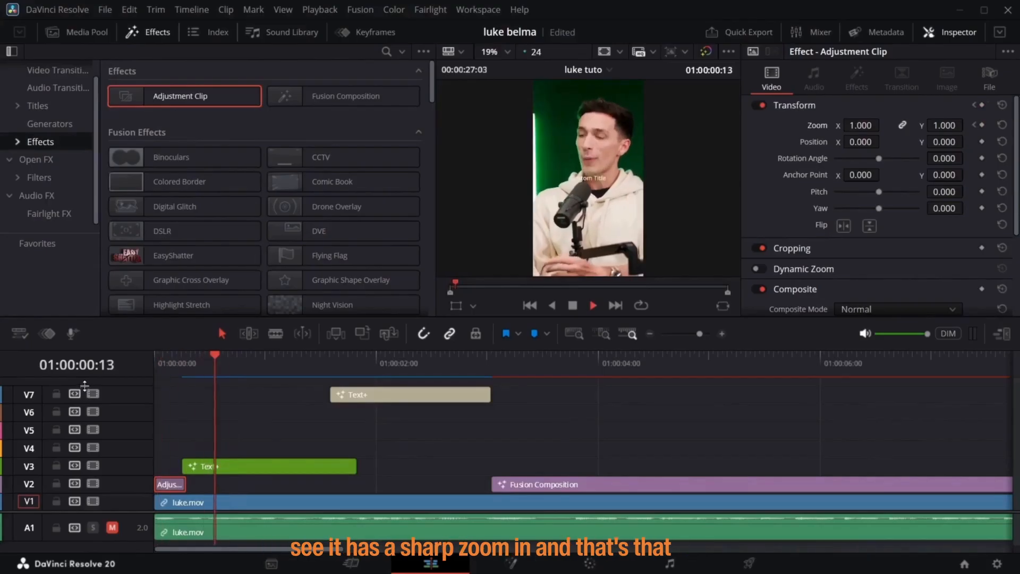
pyautogui.press('Home')
pyautogui.press('space')
pyautogui.click(206, 359)
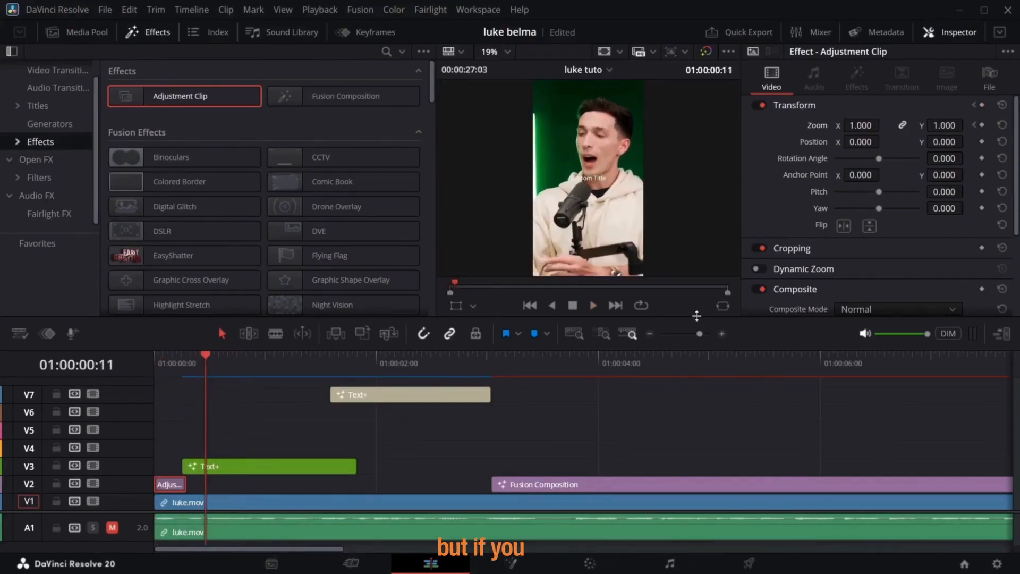
# - Place the my reference timeline on V2 after the Fusion Composition clip and mute audio track A2
pyautogui.moveTo(699, 334); pyautogui.dragTo(691, 338)
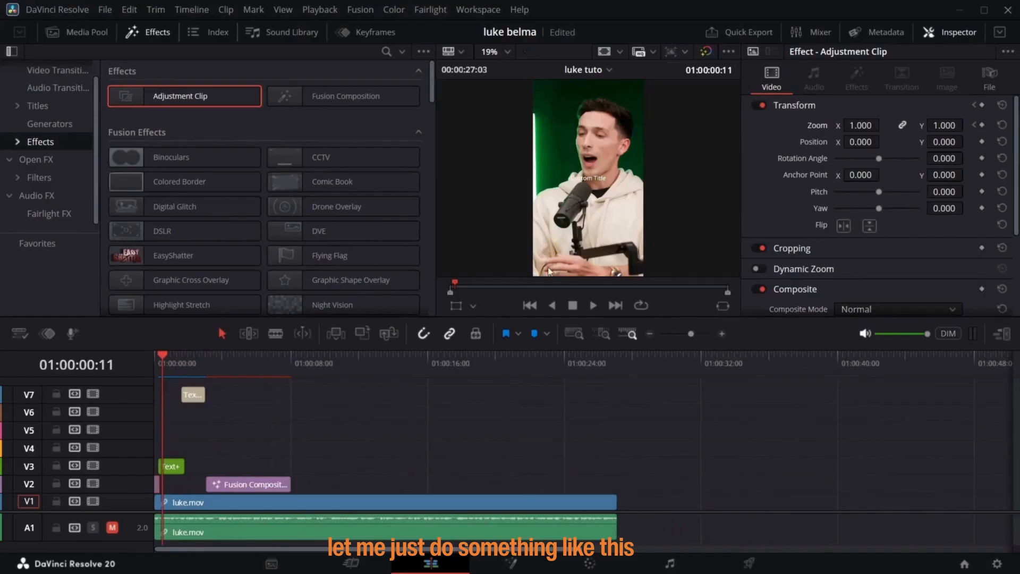
pyautogui.click(85, 34)
pyautogui.moveTo(139, 199); pyautogui.dragTo(319, 484)
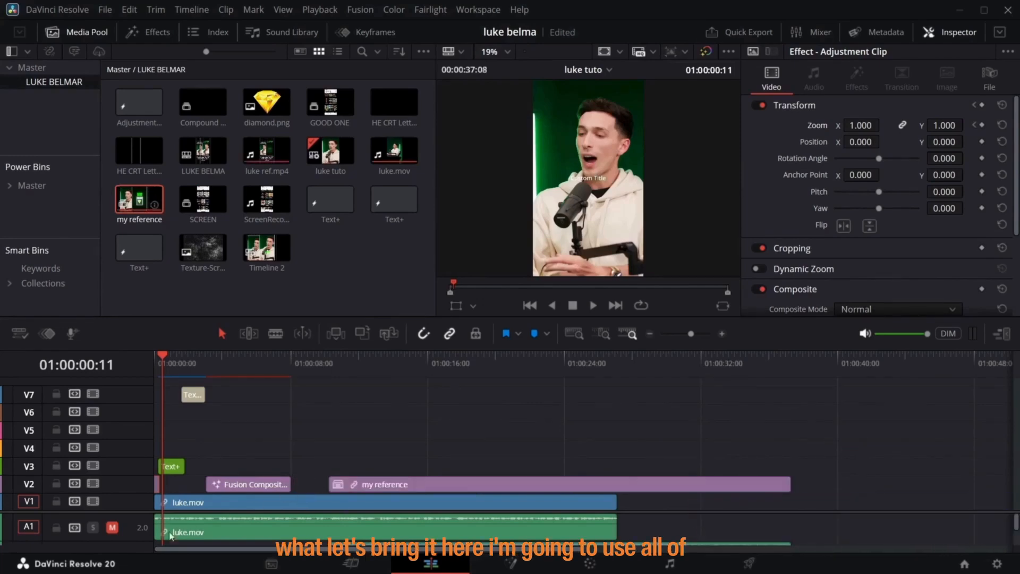
pyautogui.scroll(-2, 128, 521)
pyautogui.click(112, 532)
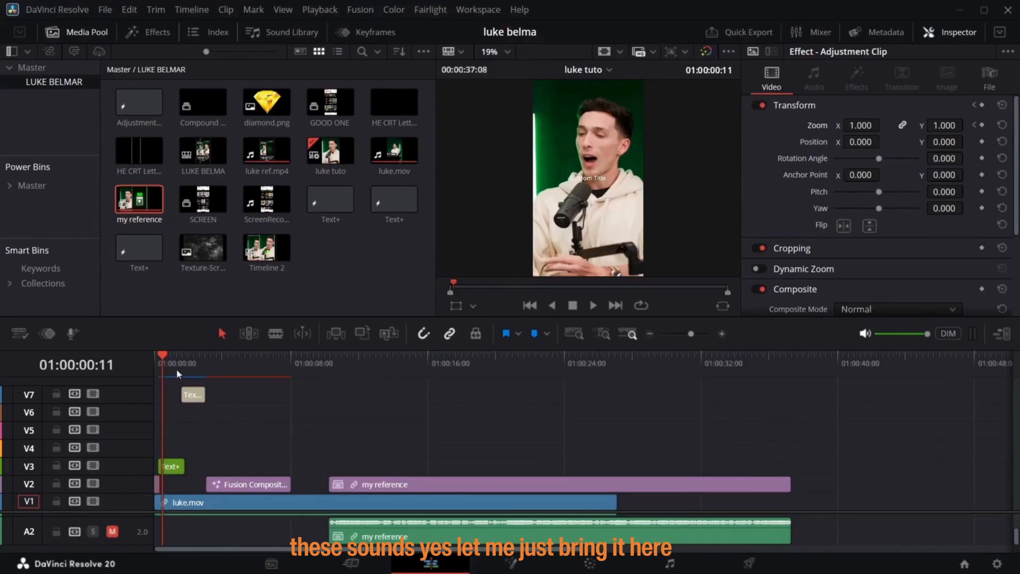
# - Place the HE CRT Letters 002.mp4 overlay on V5 at the timeline start and trim it to about six frames
pyautogui.moveTo(180, 369); pyautogui.dragTo(343, 436)
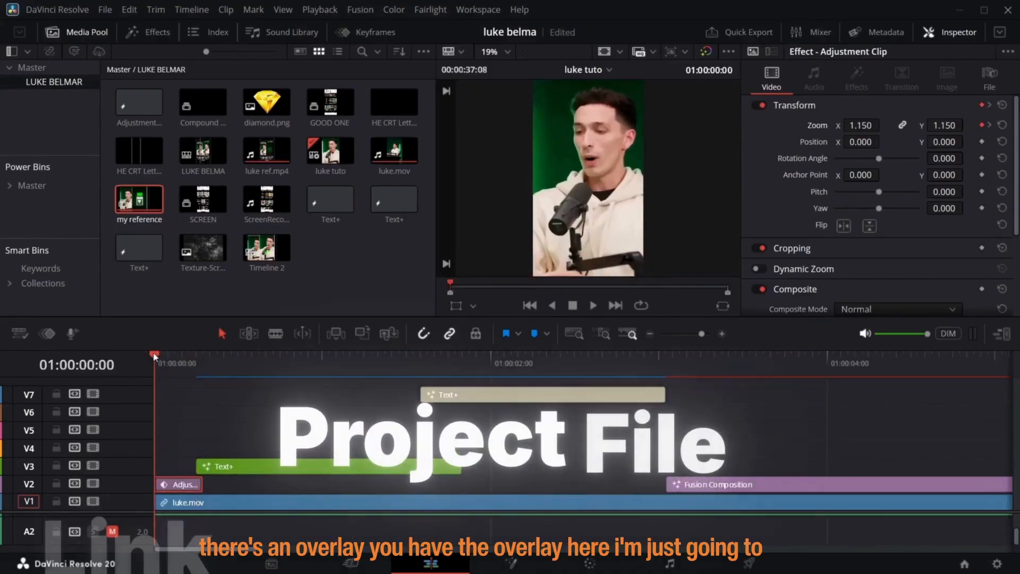
pyautogui.moveTo(393, 109); pyautogui.dragTo(176, 439)
pyautogui.moveTo(263, 432); pyautogui.dragTo(170, 431)
pyautogui.moveTo(203, 431); pyautogui.dragTo(195, 431)
pyautogui.click(191, 363)
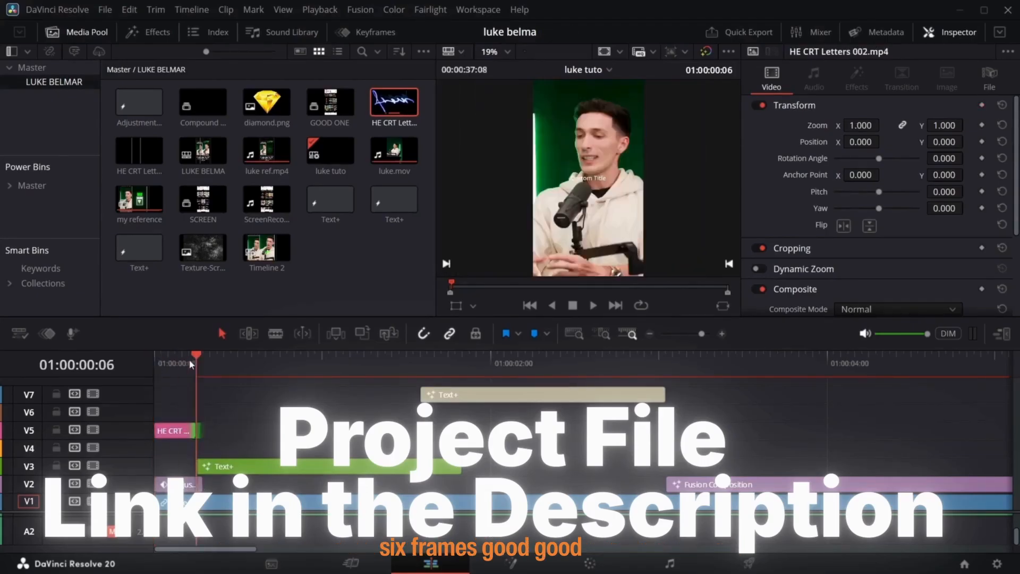
# - Preview the HE CRT Letters overlay and change its rotation angle so the lettering runs vertically in the frame
pyautogui.click(161, 375)
pyautogui.press('space')
pyautogui.press('space')
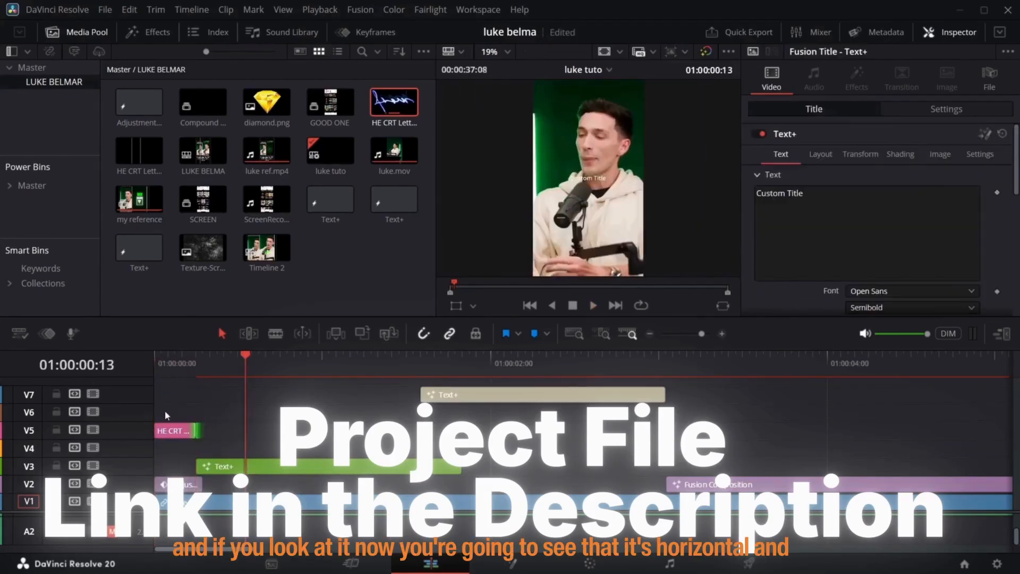
pyautogui.click(168, 367)
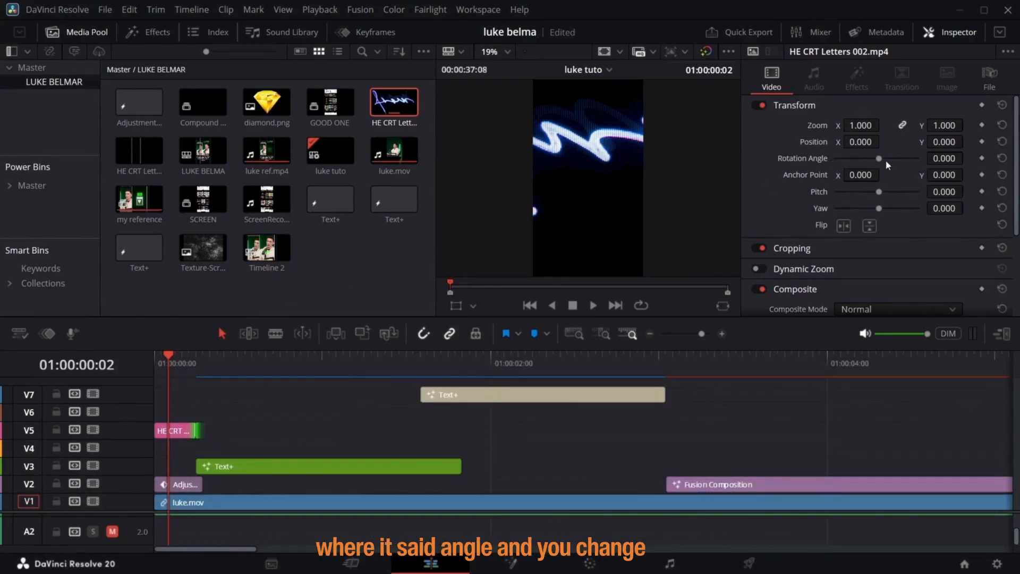
pyautogui.moveTo(879, 158); pyautogui.dragTo(888, 159)
pyautogui.moveTo(259, 357); pyautogui.dragTo(176, 366)
# - Set the HE CRT Letters overlay's composite mode to Screen and play the result from the timeline start
pyautogui.scroll(-3, 920, 213)
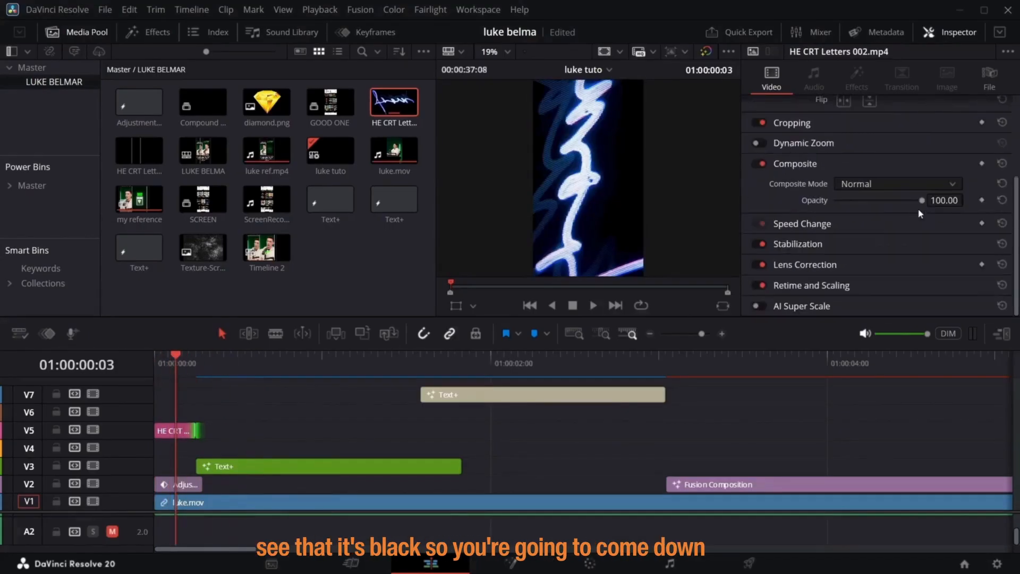
pyautogui.click(900, 184)
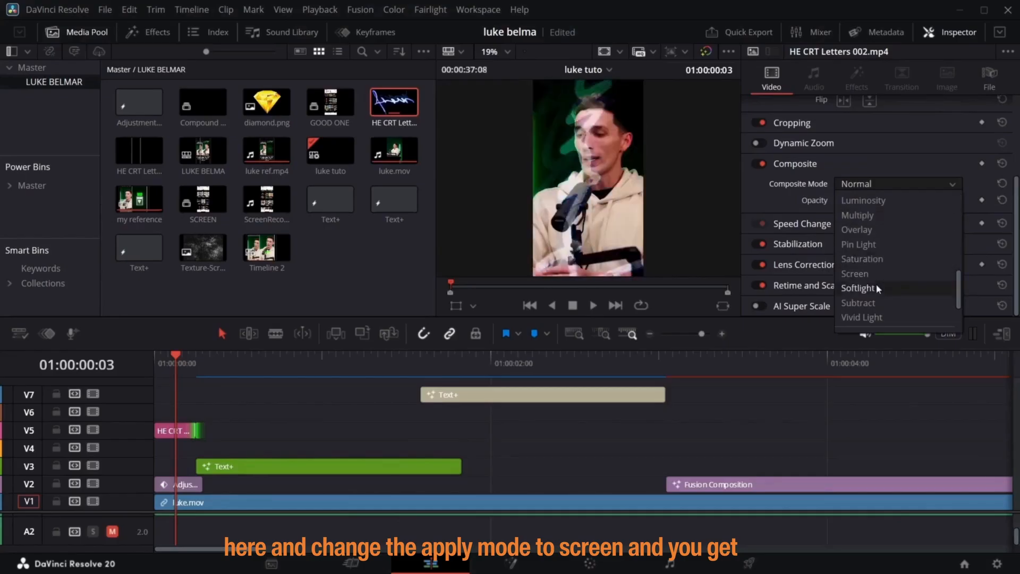
pyautogui.click(872, 274)
pyautogui.press('Home')
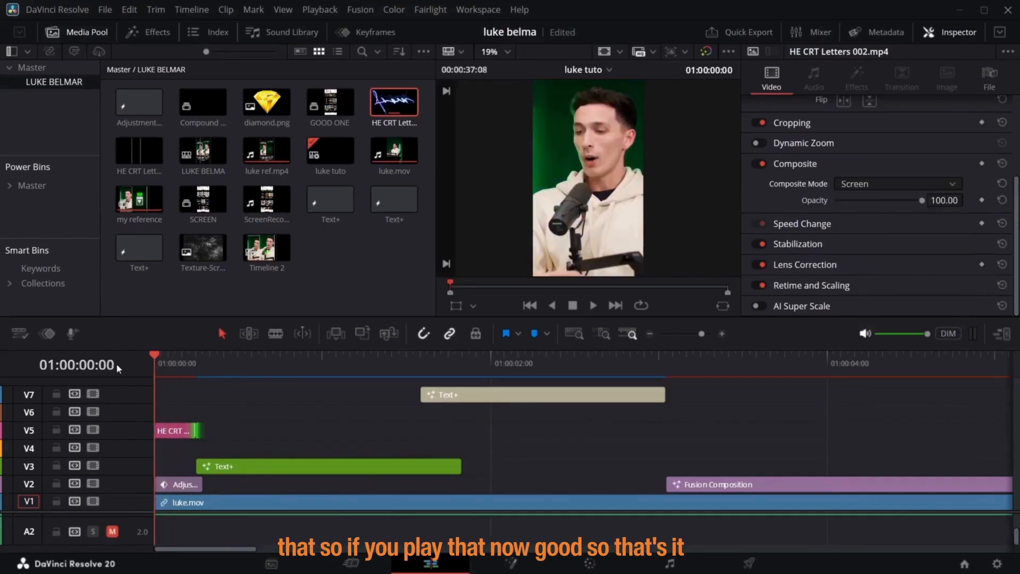
pyautogui.press('space')
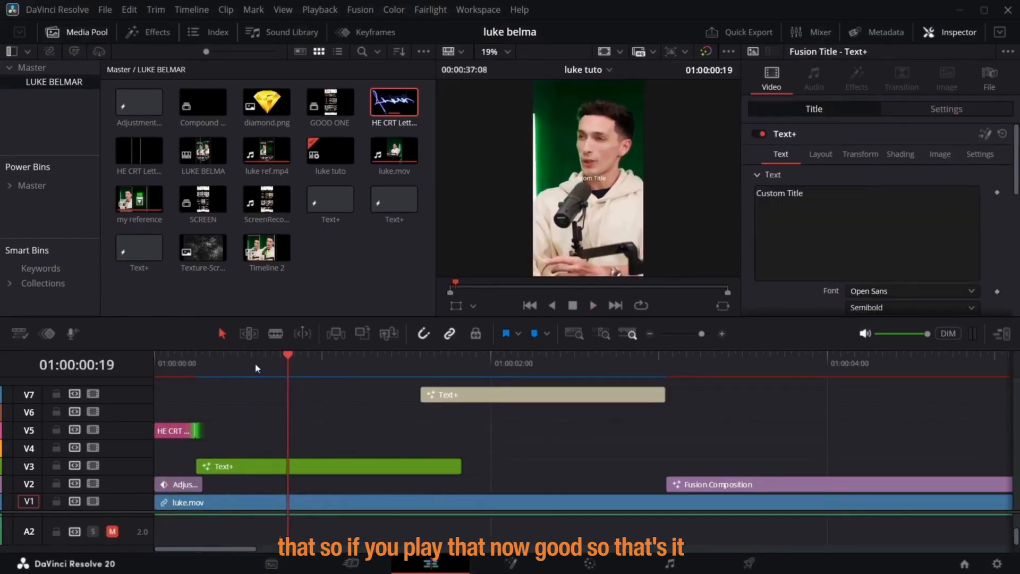
pyautogui.press('space')
# - Move the HE CRT Letters overlay down to V3, directly before the Text+ clip, and play back the opening
pyautogui.click(161, 431)
pyautogui.moveTo(170, 438); pyautogui.dragTo(163, 466)
pyautogui.moveTo(230, 362); pyautogui.dragTo(206, 374)
pyautogui.press('space')
pyautogui.press('space')
# - Replace the text of the V3 Text+ title with "What"
pyautogui.click(297, 466)
pyautogui.click(832, 210)
pyautogui.hotkey('ctrl', 'a')
pyautogui.press('BackSpace')
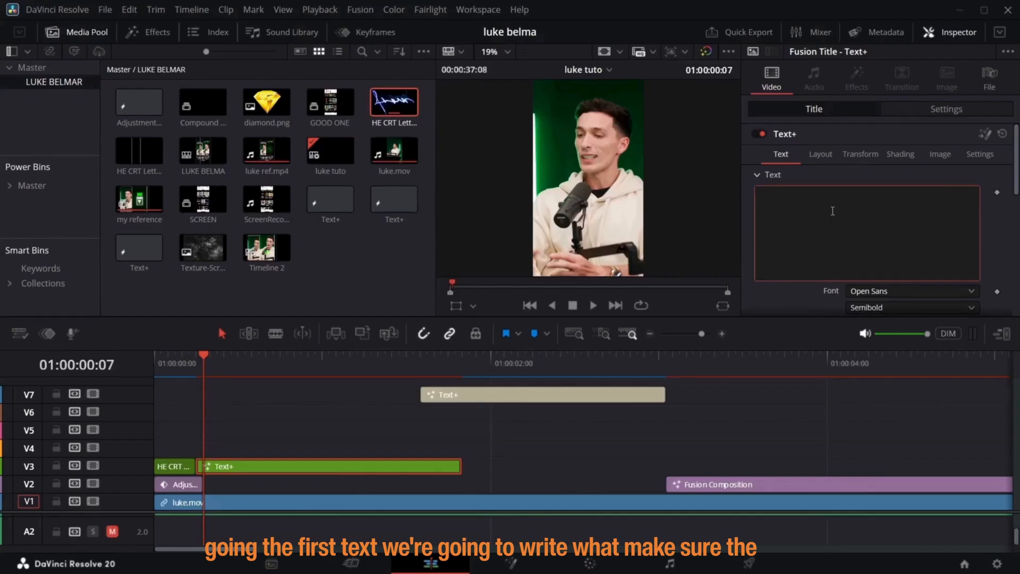
pyautogui.write('WHA')
pyautogui.press('BackSpace')
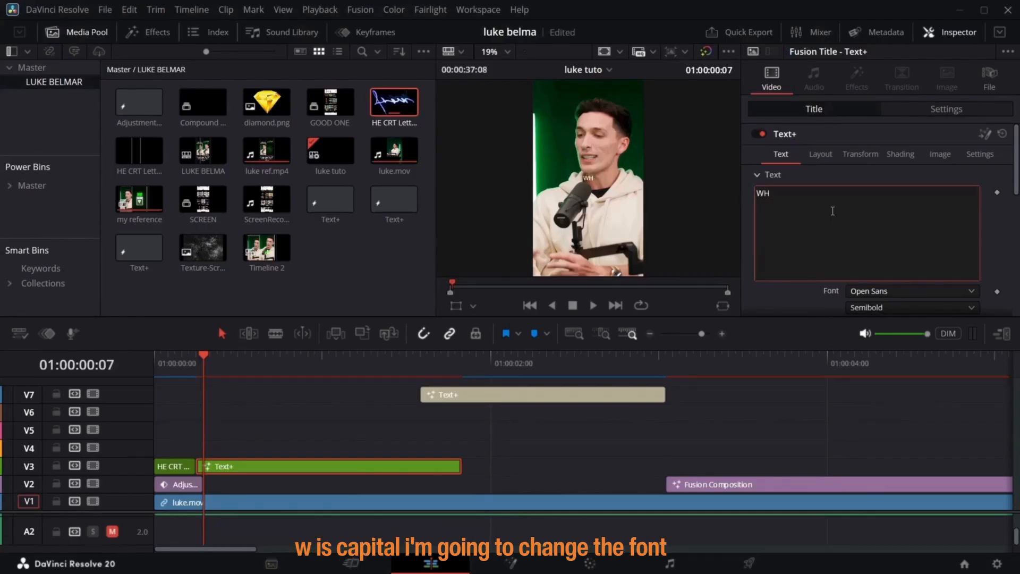
# - Set the "What" title's font to Helvetica Bold with a size of 0.1
pyautogui.click(884, 291)
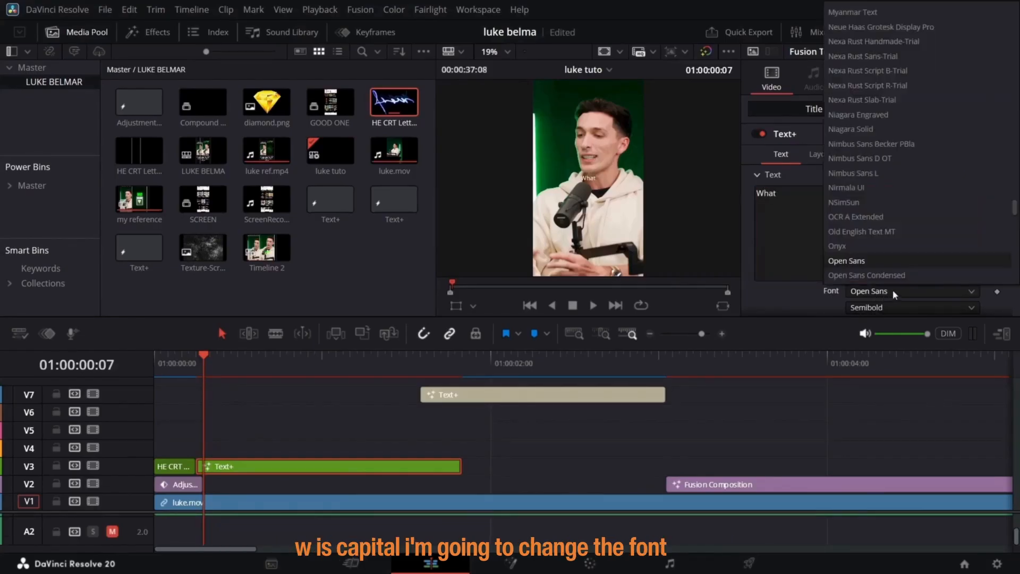
pyautogui.scroll(10, 887, 212)
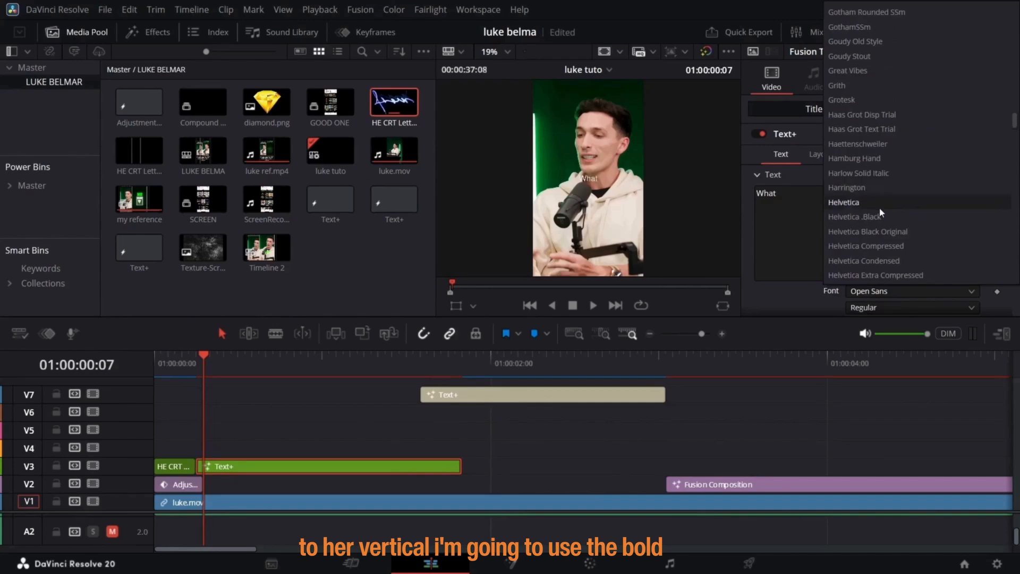
pyautogui.click(882, 203)
pyautogui.click(898, 308)
pyautogui.click(894, 398)
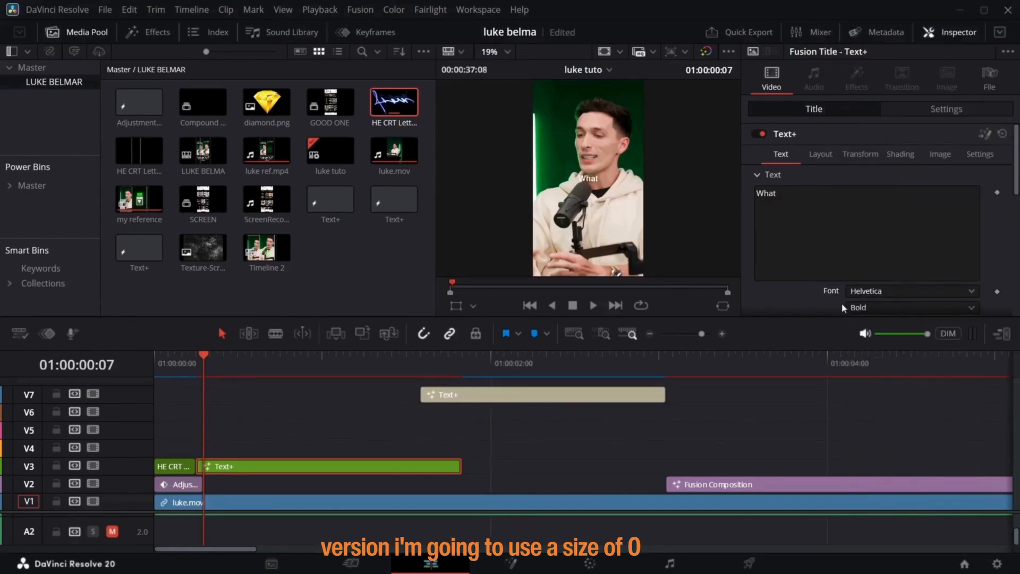
pyautogui.scroll(-3, 841, 303)
pyautogui.click(962, 261)
pyautogui.write('0.1')
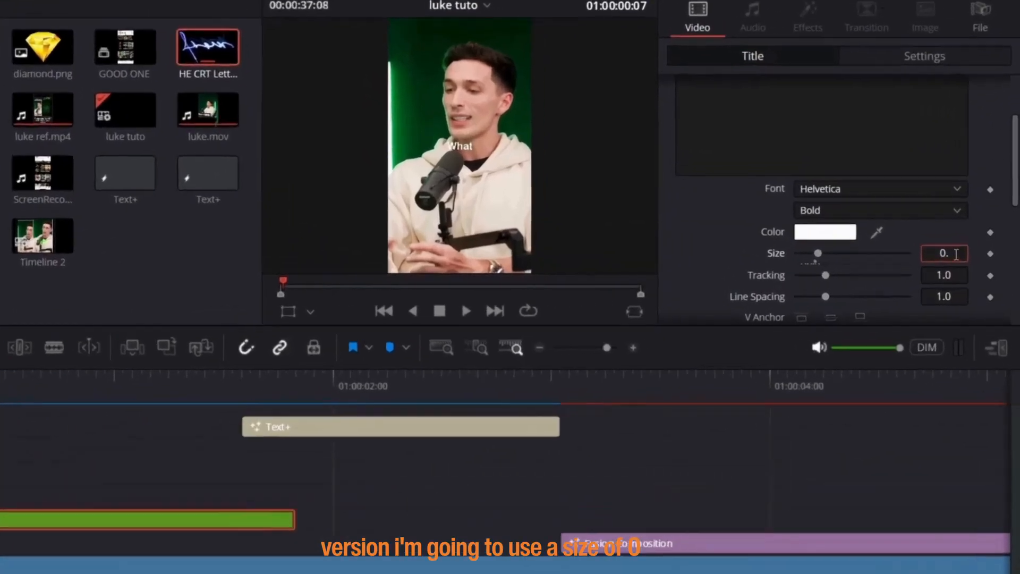
# - Position the "What" title's layout center at X 0.26 and Y 0.287
pyautogui.click(742, 102)
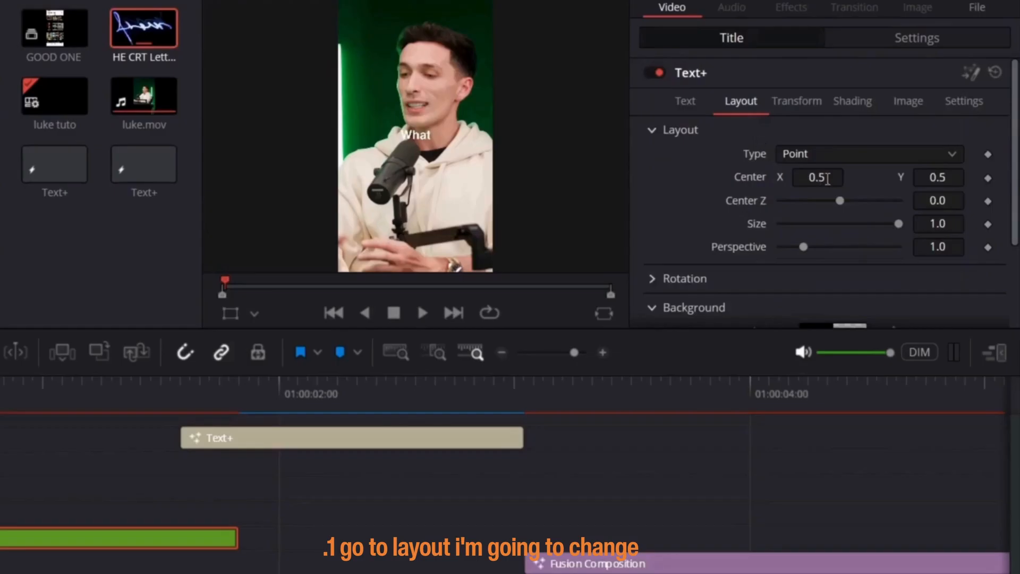
pyautogui.click(827, 179)
pyautogui.press('BackSpace')
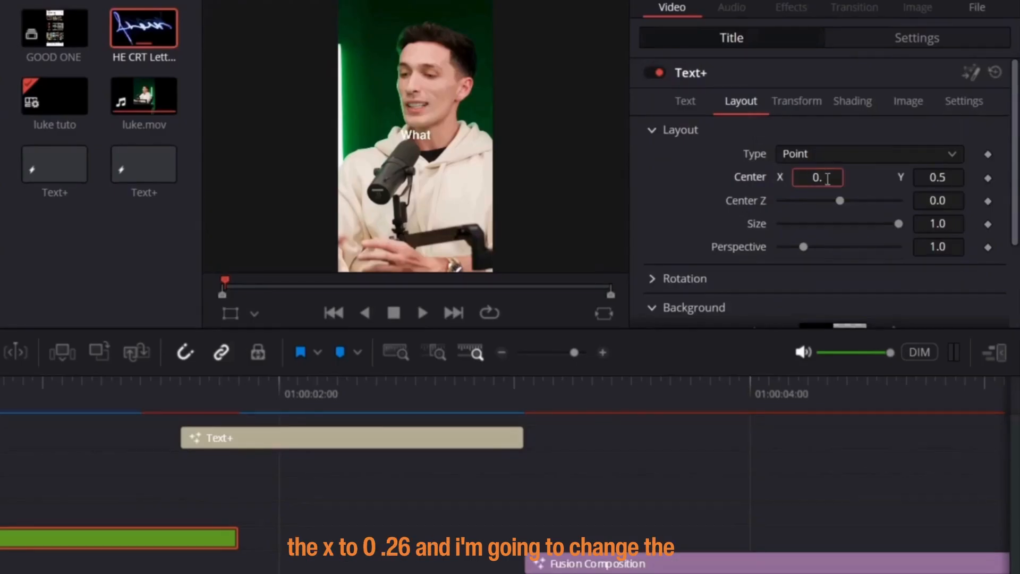
pyautogui.write('26')
pyautogui.press('Return')
pyautogui.click(946, 177)
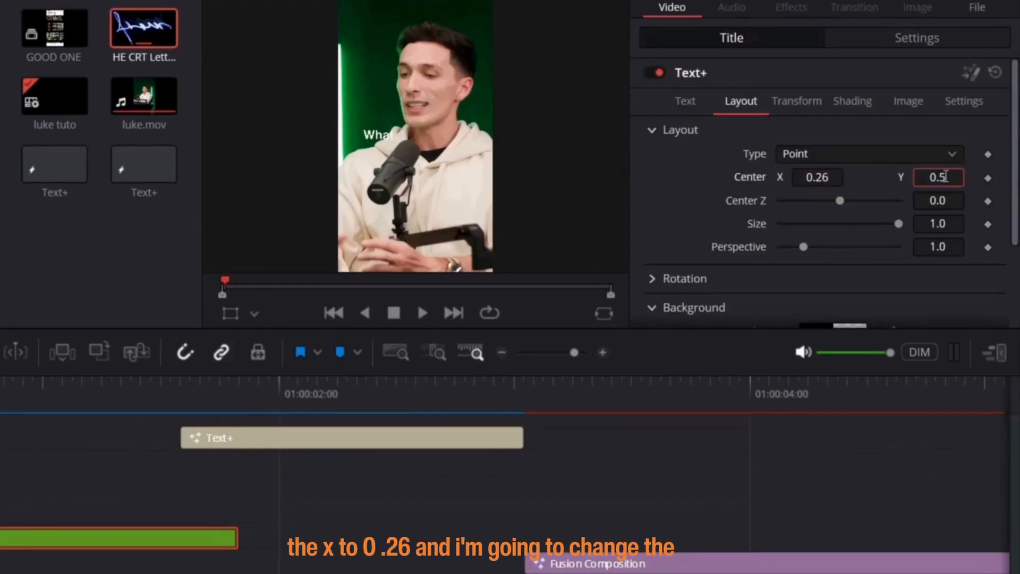
pyautogui.press('BackSpace')
pyautogui.write('2')
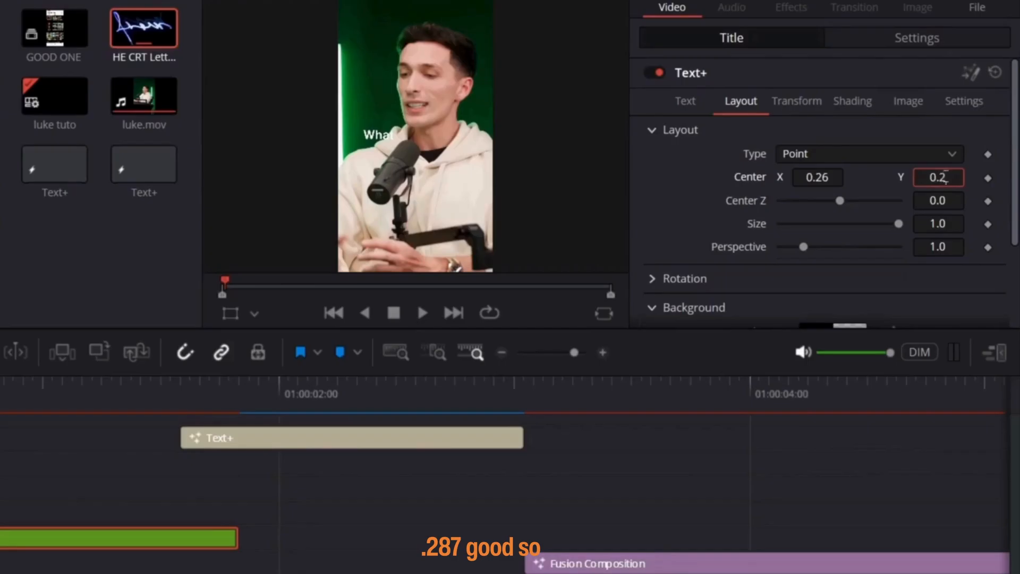
pyautogui.write('87')
pyautogui.press('Return')
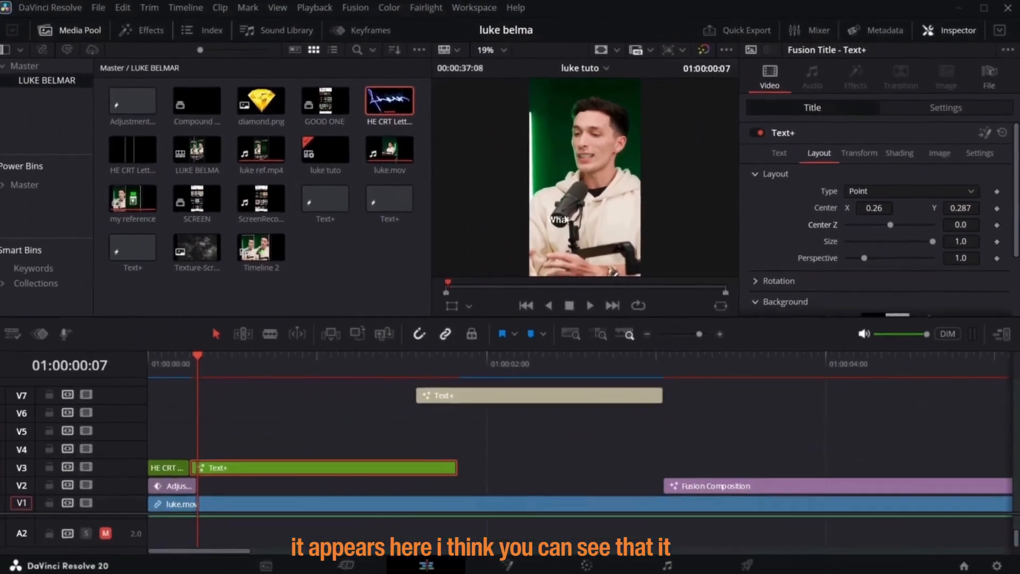
# - Examine the "What" title up close in the preview and check how the text enters in the my reference clip
pyautogui.scroll(3, 571, 228)
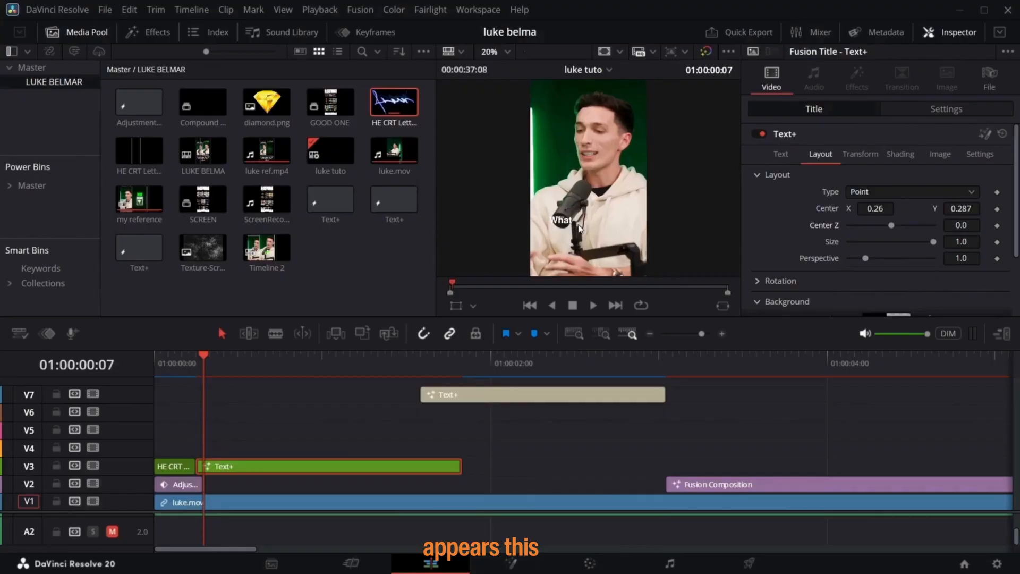
pyautogui.scroll(3, 579, 229)
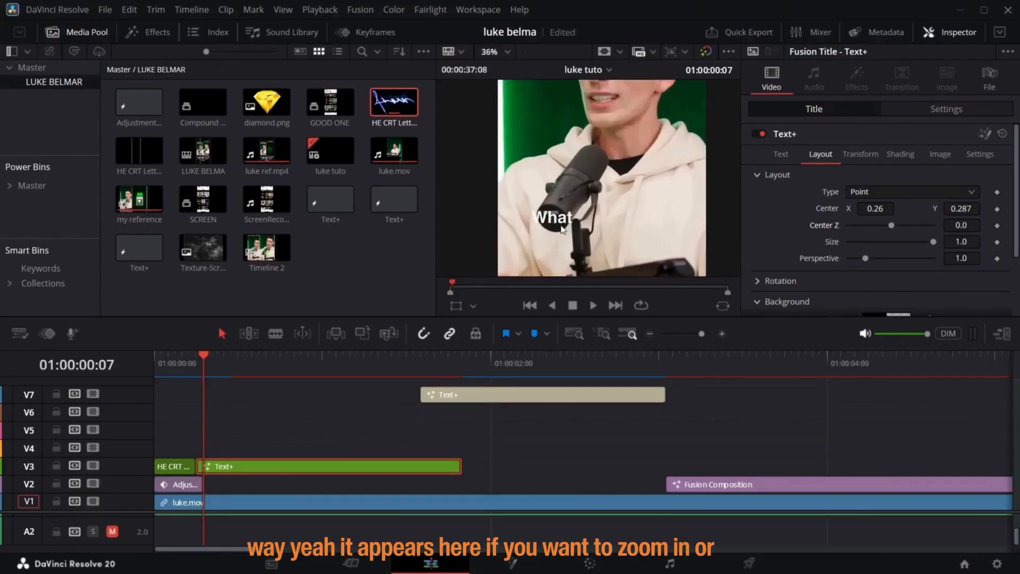
pyautogui.scroll(1, 582, 235)
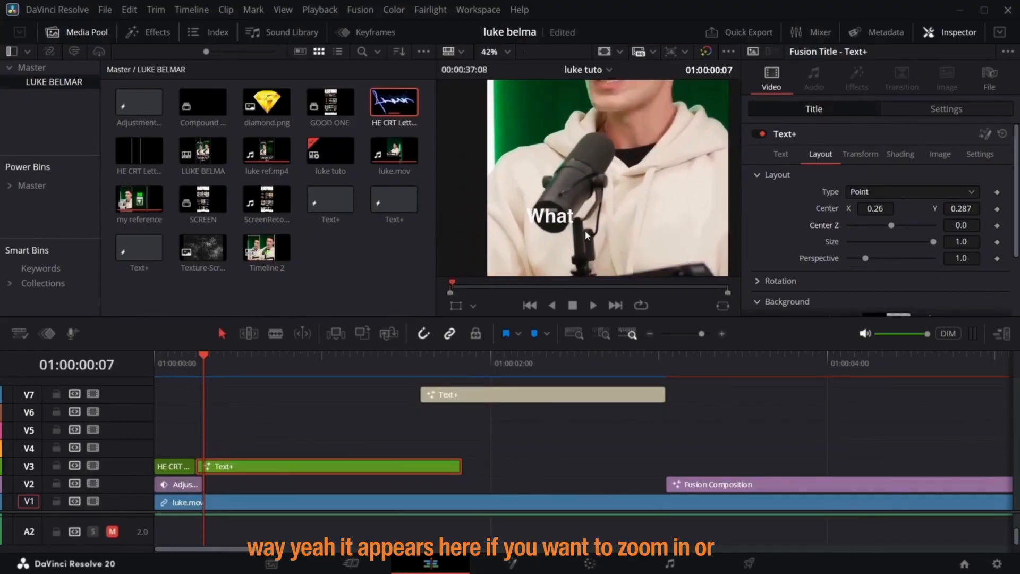
pyautogui.scroll(2, 581, 234)
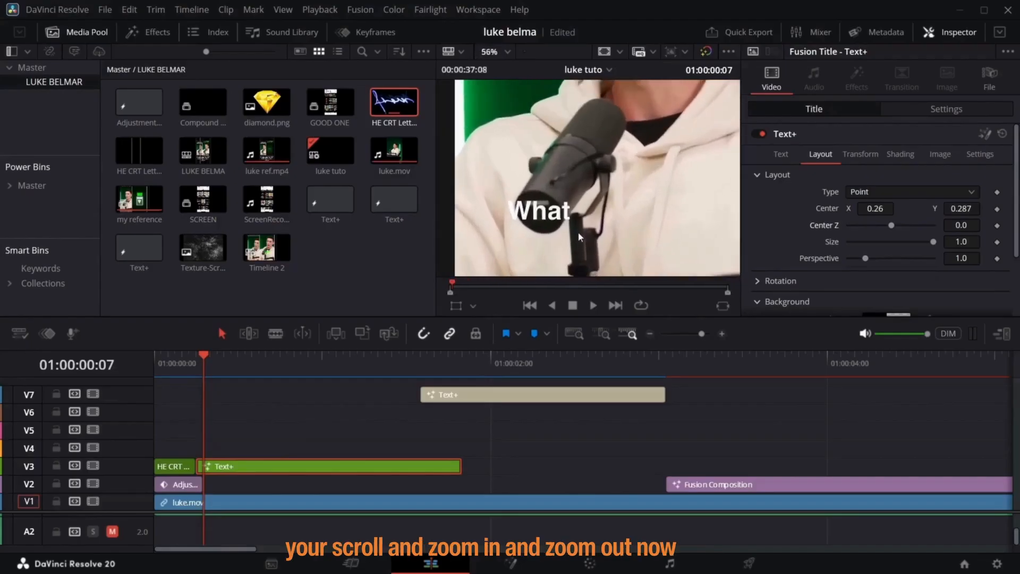
pyautogui.scroll(-1, 575, 230)
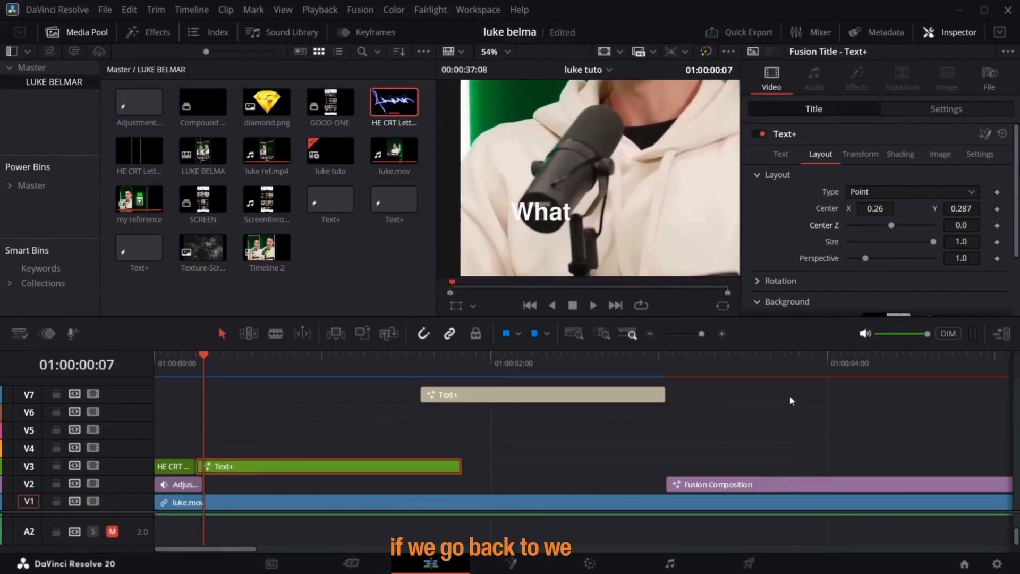
pyautogui.moveTo(701, 333); pyautogui.dragTo(699, 338)
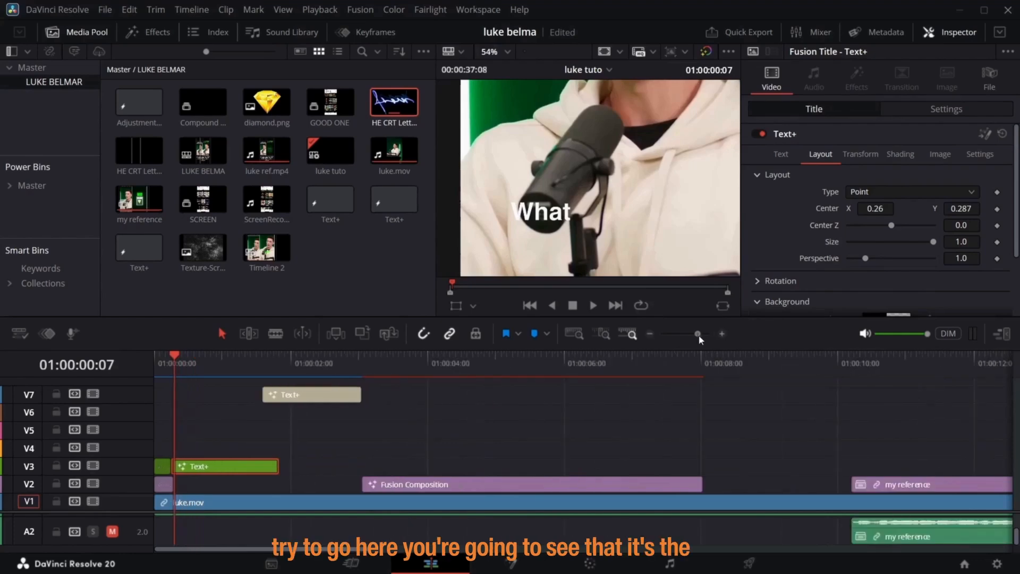
pyautogui.moveTo(866, 363)
pyautogui.mouseDown()
pyautogui.moveTo(842, 361)
pyautogui.moveTo(950, 368)
pyautogui.moveTo(875, 375)
pyautogui.mouseUp()
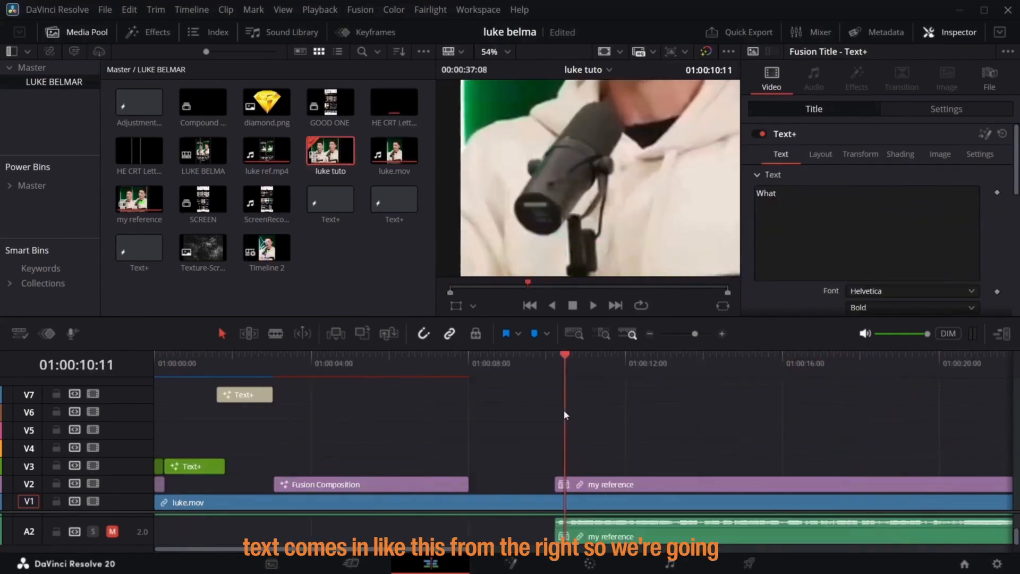
pyautogui.moveTo(564, 412); pyautogui.dragTo(557, 410)
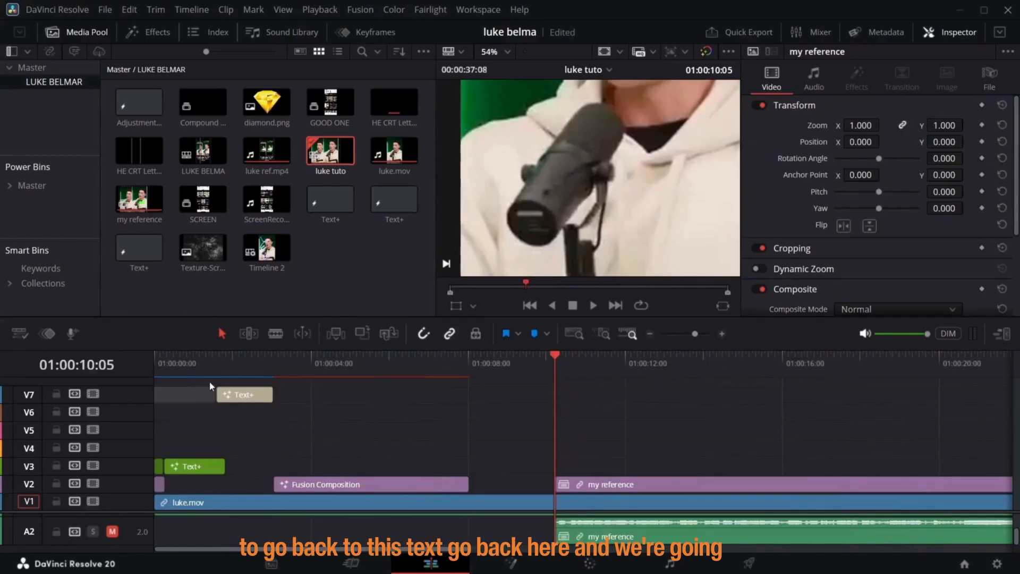
# - Open the V3 "What" title in Fusion and add a Follower modifier to the Template node's text
pyautogui.click(186, 366)
pyautogui.click(721, 333)
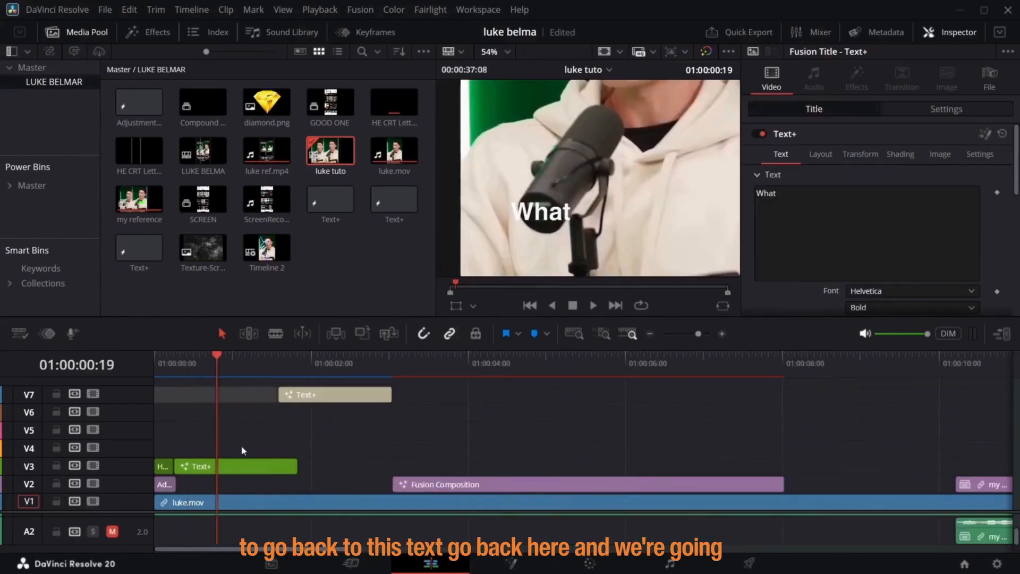
pyautogui.click(506, 561)
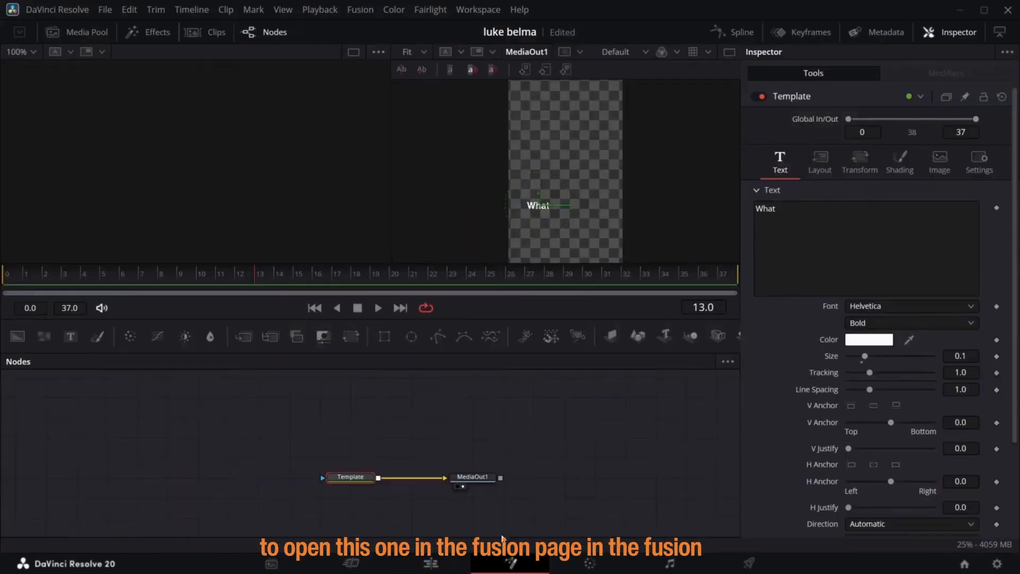
pyautogui.moveTo(345, 485); pyautogui.dragTo(314, 485)
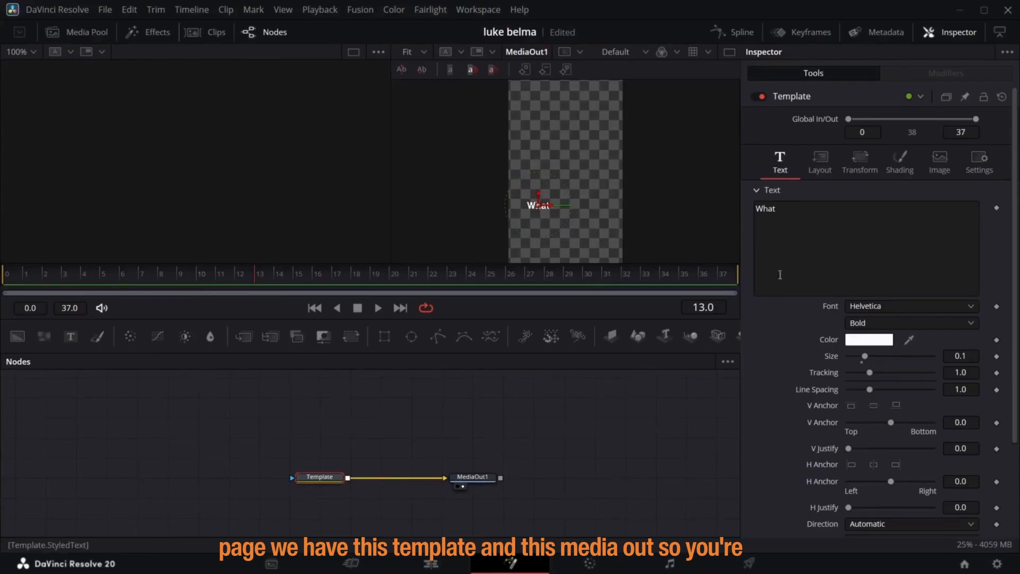
pyautogui.rightClick(810, 247)
pyautogui.click(843, 330)
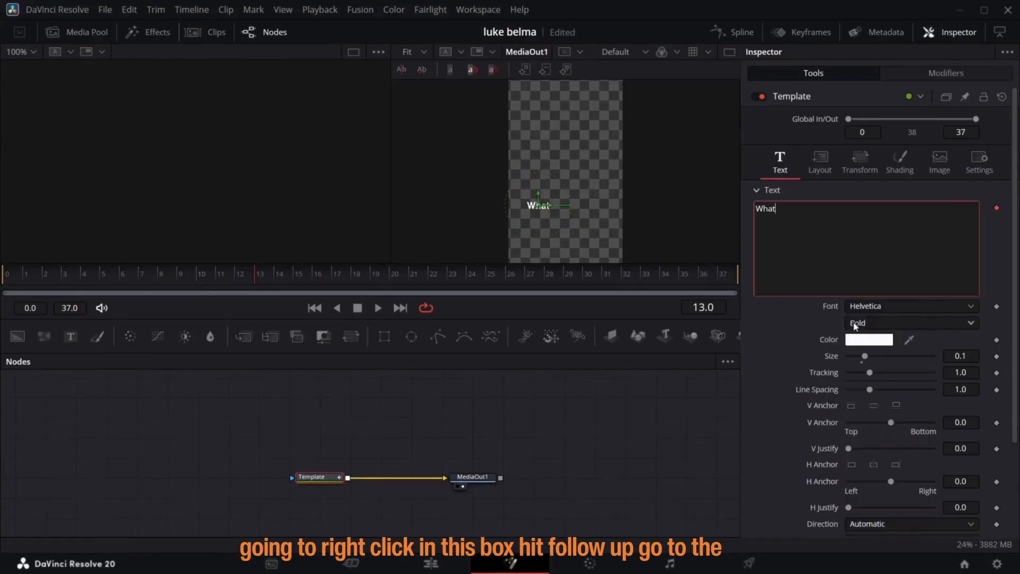
# - Keyframe the Follower's character Size X, Size Y and Offset at frame 15, keeping their default values
pyautogui.click(946, 73)
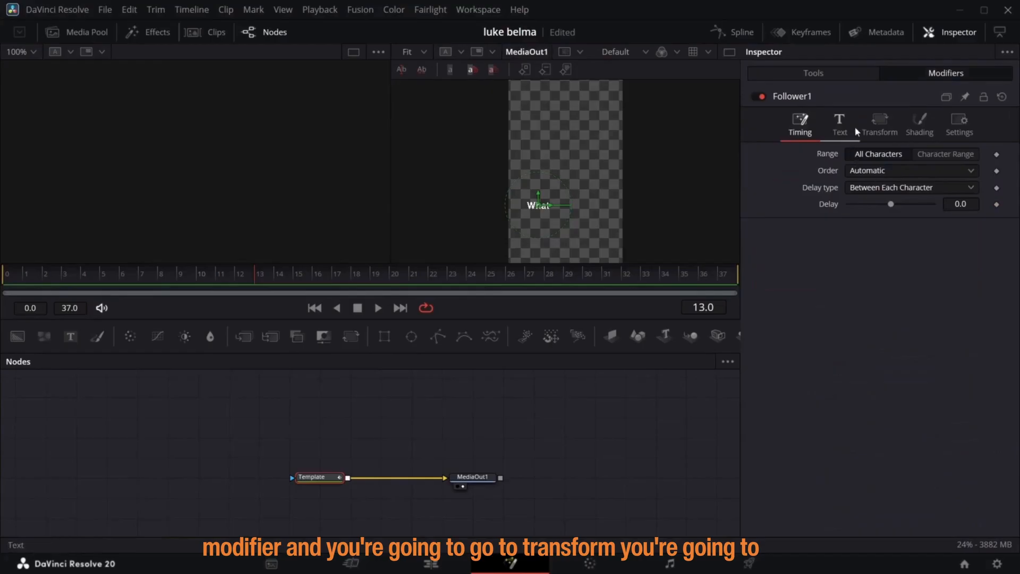
pyautogui.click(877, 125)
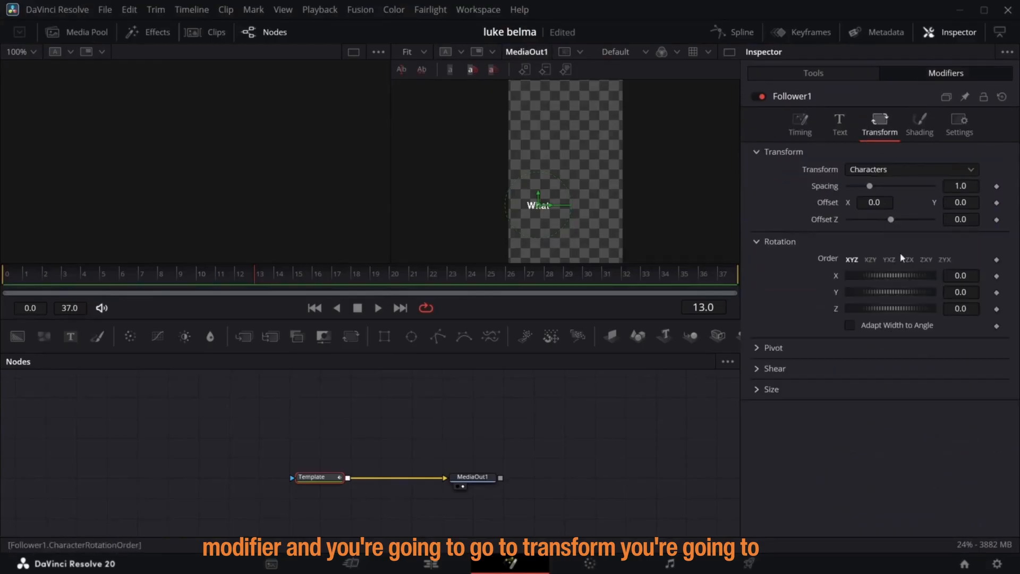
pyautogui.click(757, 389)
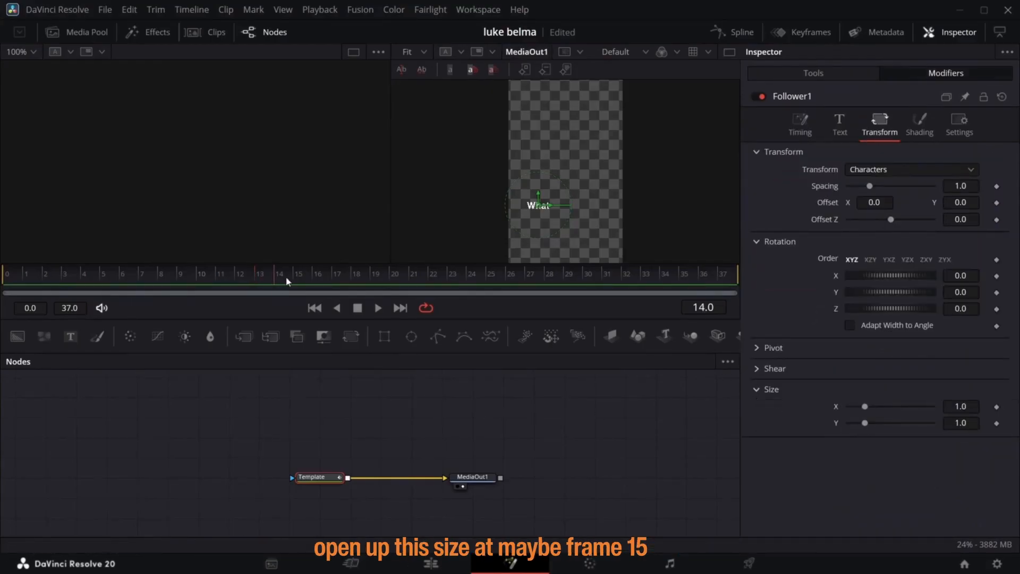
pyautogui.click(996, 423)
pyautogui.click(997, 406)
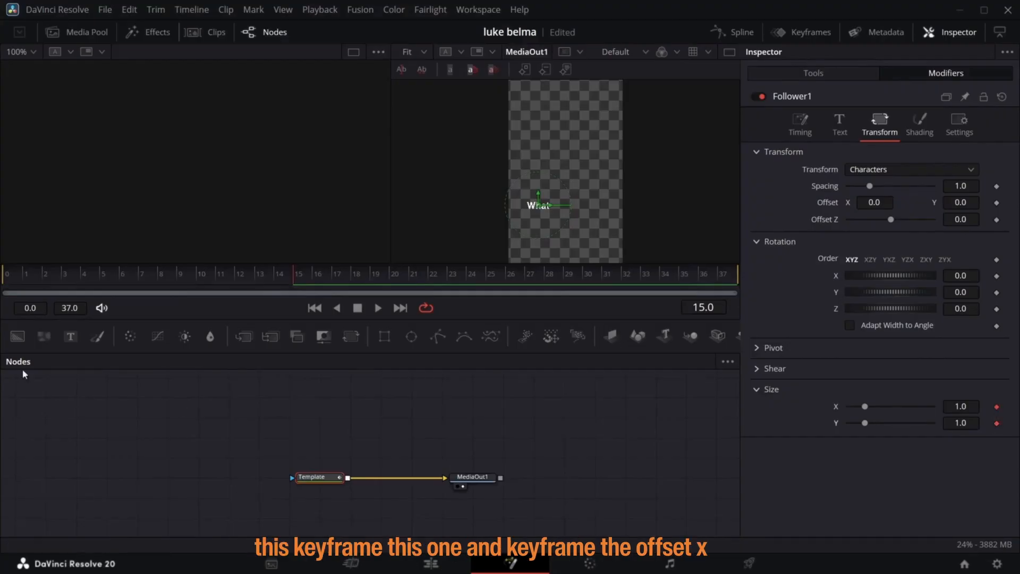
pyautogui.click(997, 203)
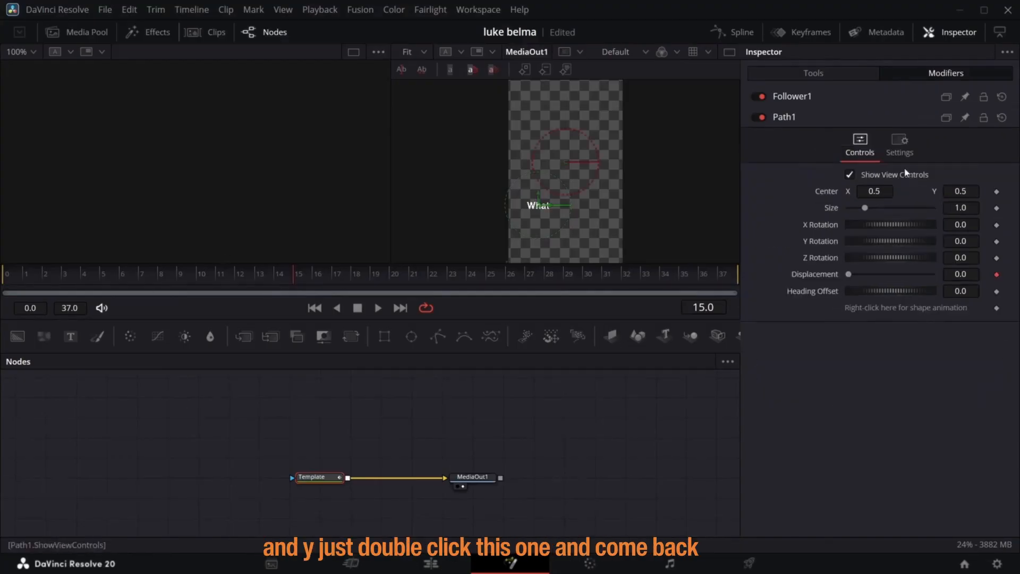
pyautogui.click(836, 97)
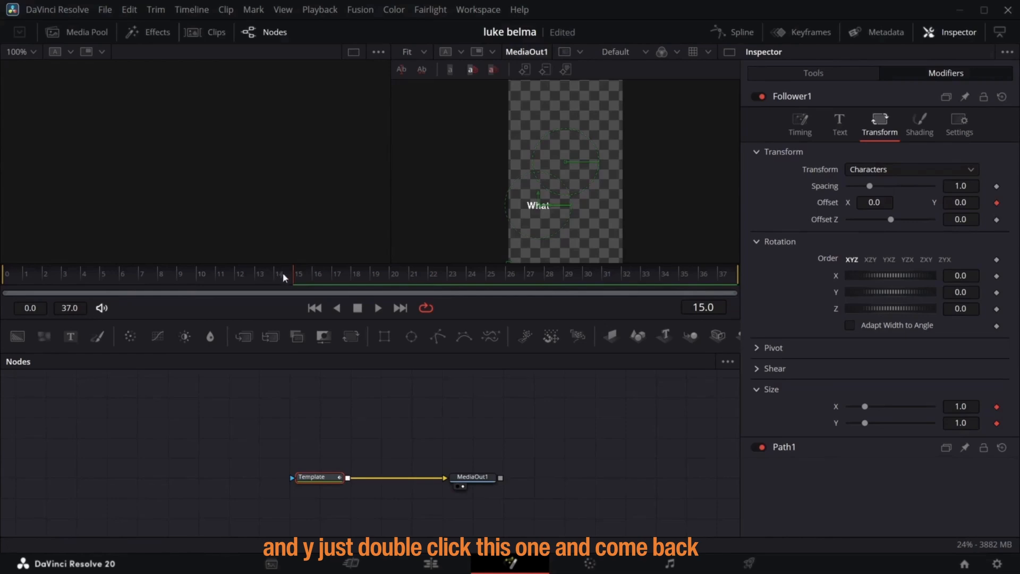
# - Keyframe the Follower's offset and size at frame 0 with Offset X 0.218 and the character size reduced to 0, and scrub through the entrance
pyautogui.moveTo(292, 277); pyautogui.dragTo(2, 282)
pyautogui.click(997, 202)
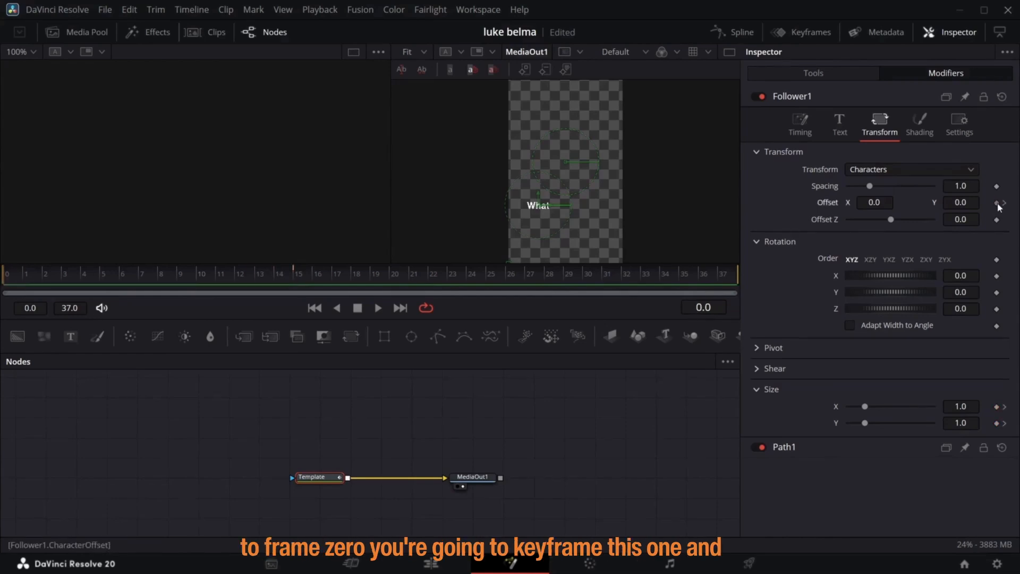
pyautogui.click(996, 407)
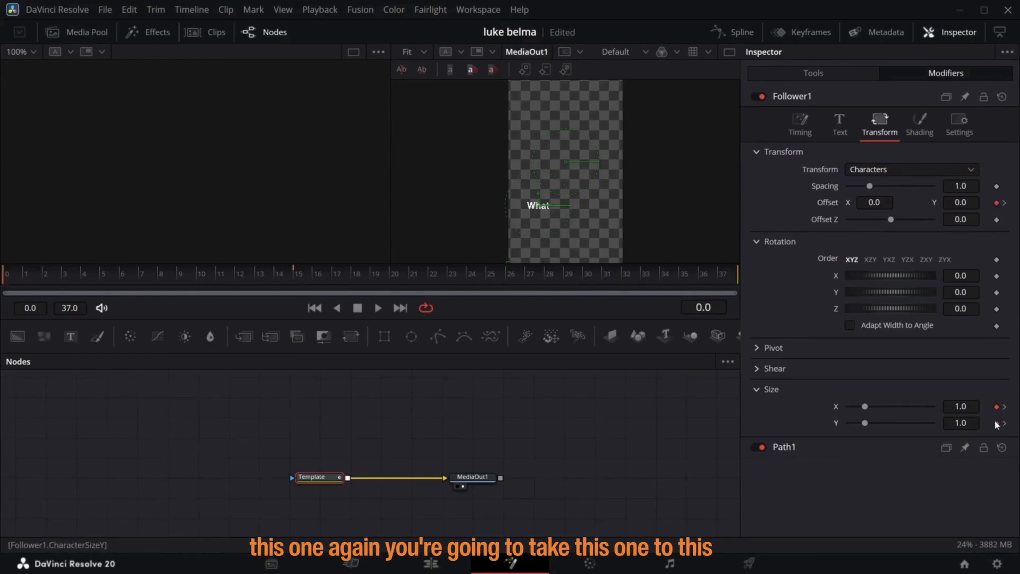
pyautogui.click(997, 424)
pyautogui.moveTo(864, 406); pyautogui.dragTo(861, 406)
pyautogui.moveTo(871, 201); pyautogui.dragTo(900, 200)
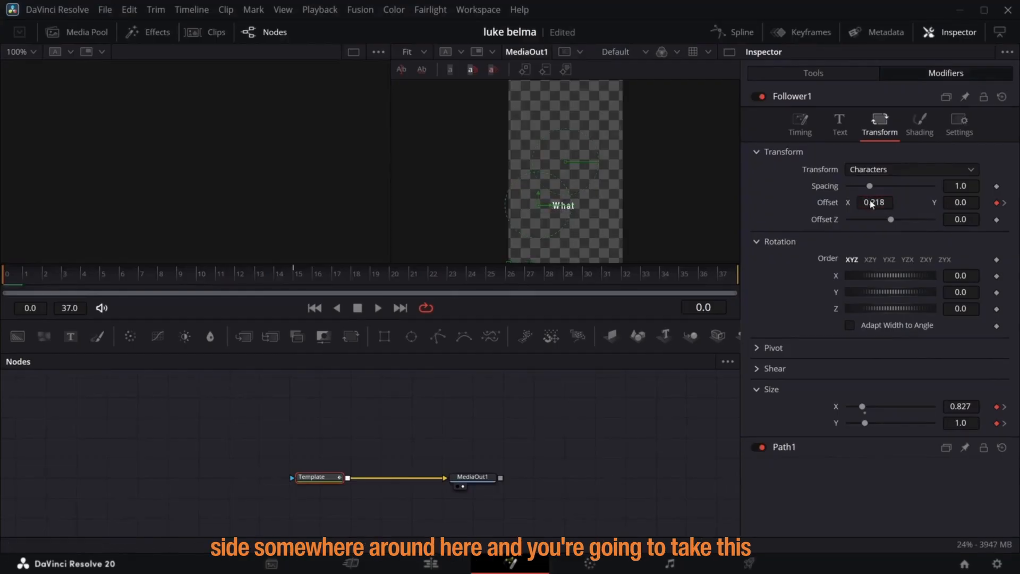
pyautogui.moveTo(861, 406); pyautogui.dragTo(810, 414)
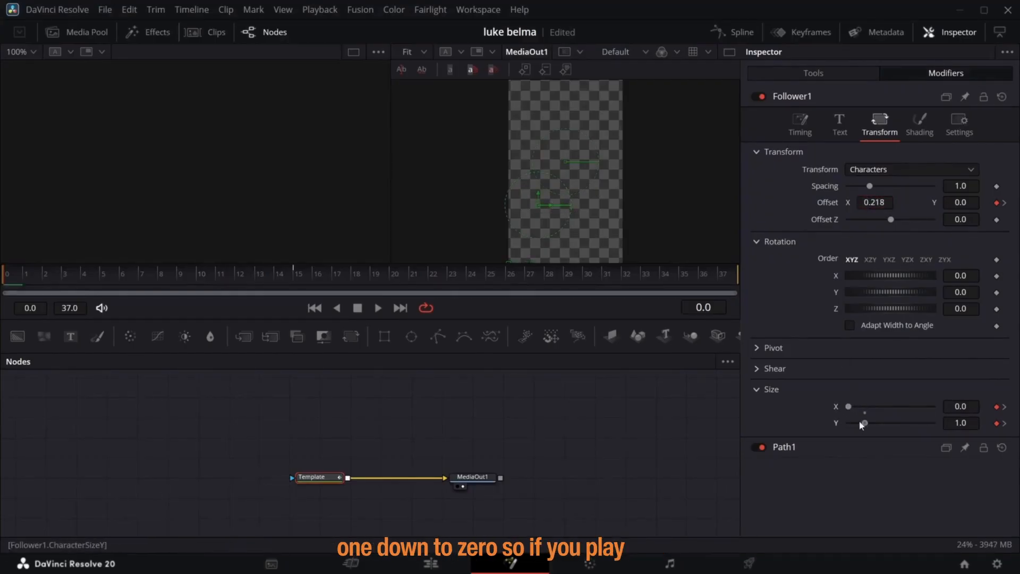
pyautogui.moveTo(16, 275); pyautogui.dragTo(296, 269)
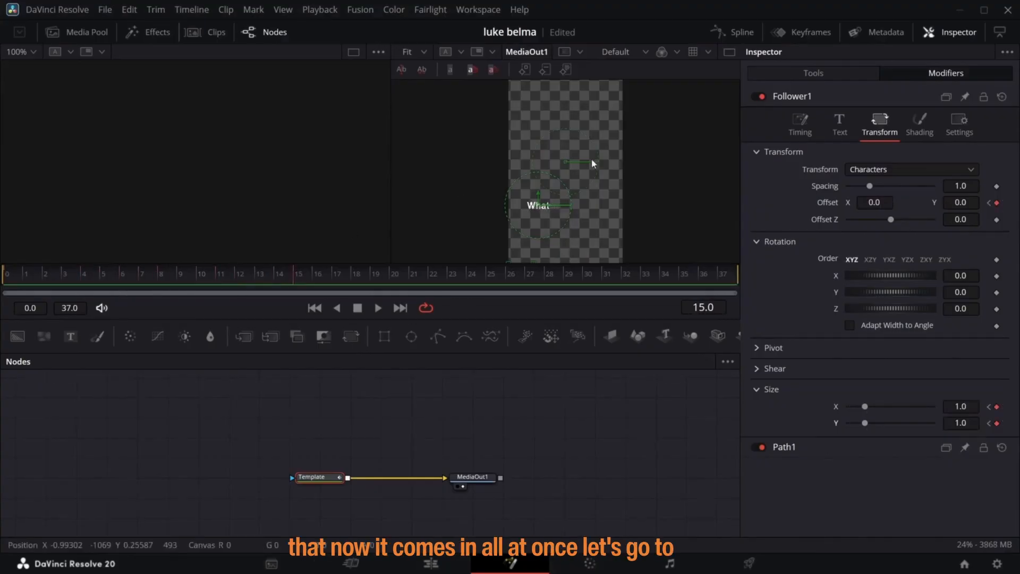
# - Smooth all of the Template's animation curves in the Spline editor and set the Follower's delay between characters to 0.72
pyautogui.click(733, 33)
pyautogui.click(392, 395)
pyautogui.click(679, 361)
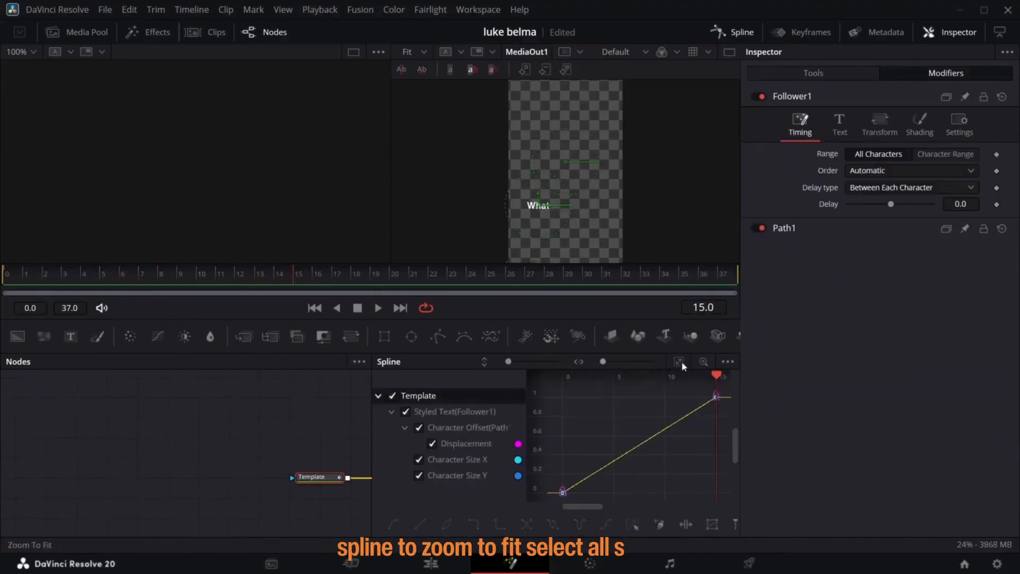
pyautogui.press('s')
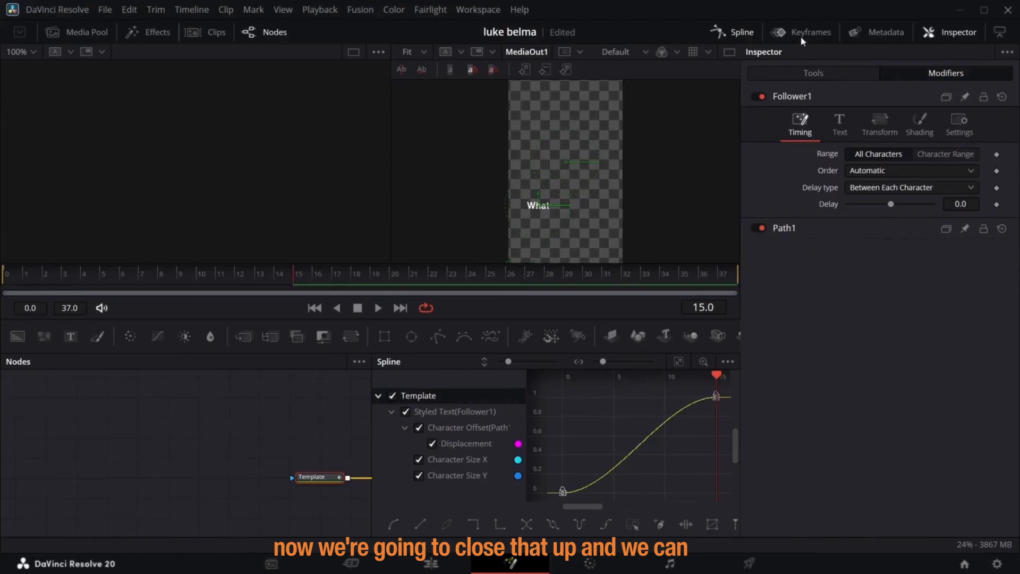
pyautogui.click(750, 37)
pyautogui.moveTo(960, 204); pyautogui.dragTo(982, 204)
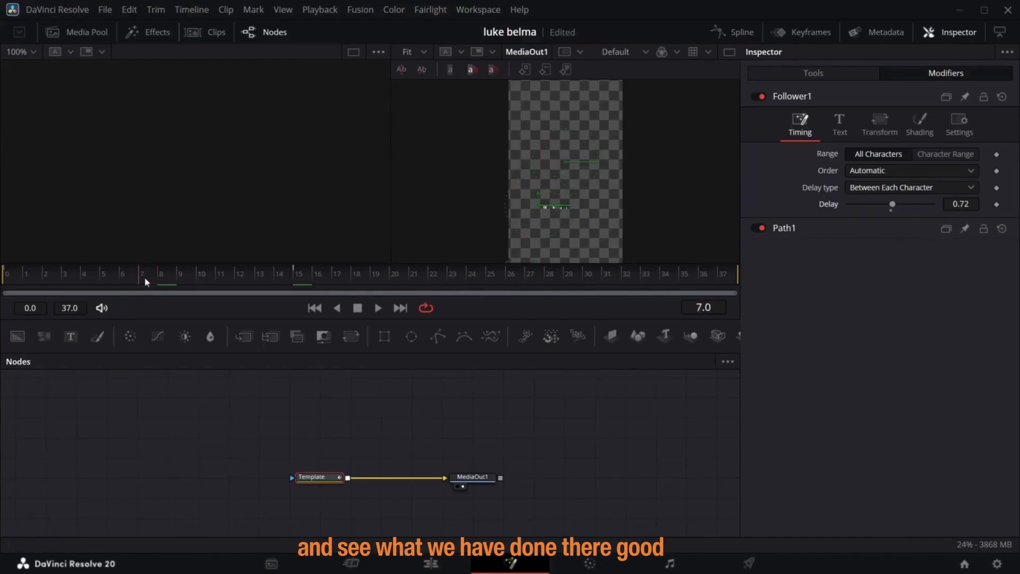
# - Play back the title's character-by-character entrance in Fusion and return to frame 0
pyautogui.press('space')
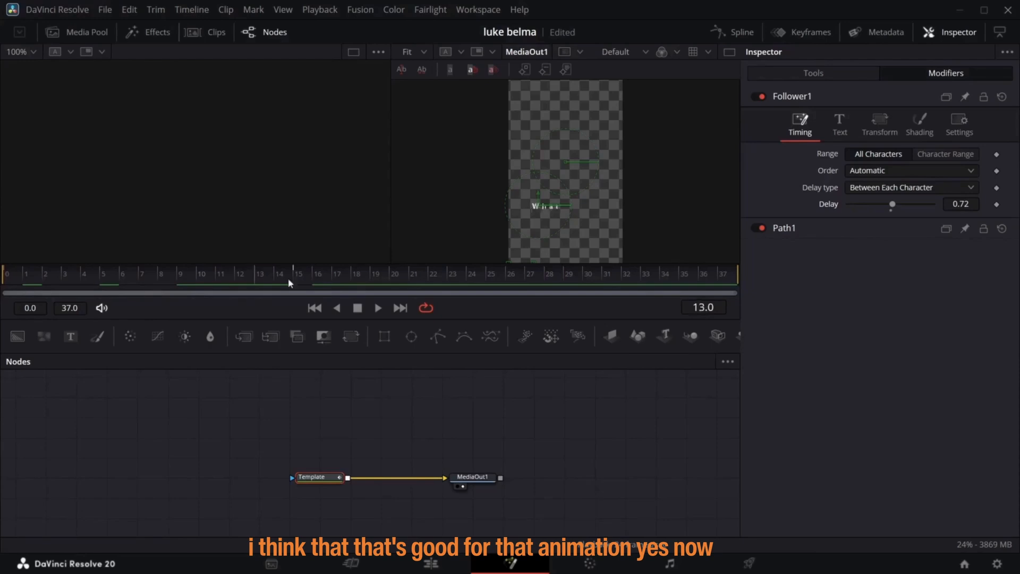
pyautogui.moveTo(299, 289); pyautogui.dragTo(1, 320)
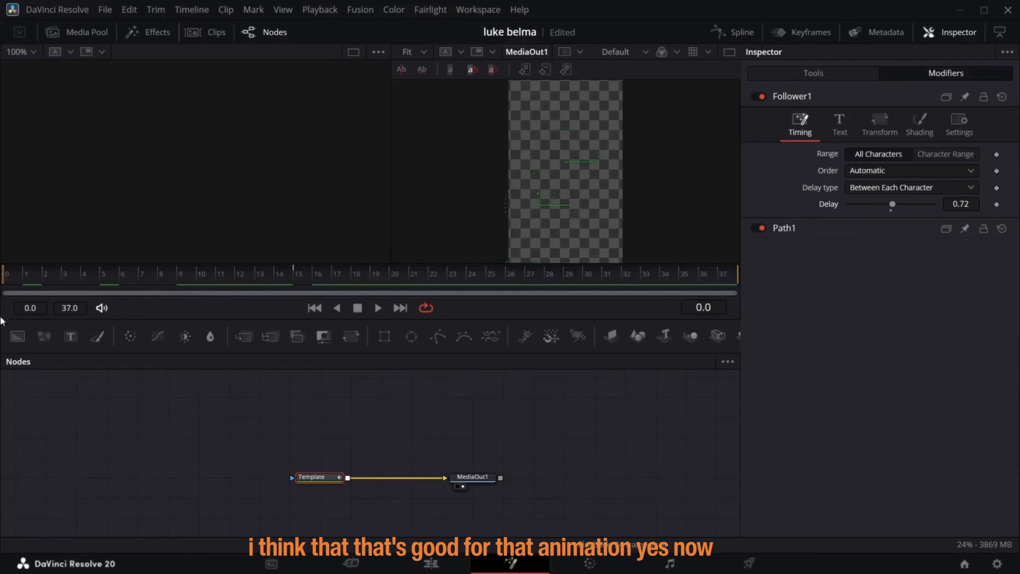
# - On the Edit page, duplicate the V3 "What" title onto V4 and change the copy's text to "E-Commerce"
pyautogui.click(431, 563)
pyautogui.click(230, 469)
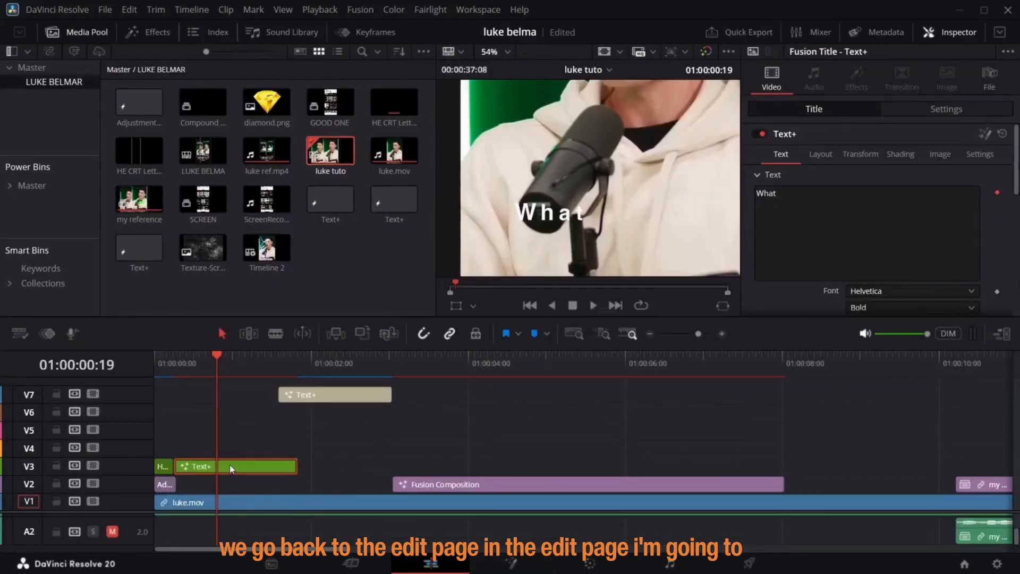
pyautogui.moveTo(230, 461); pyautogui.dragTo(227, 454)
pyautogui.click(845, 200)
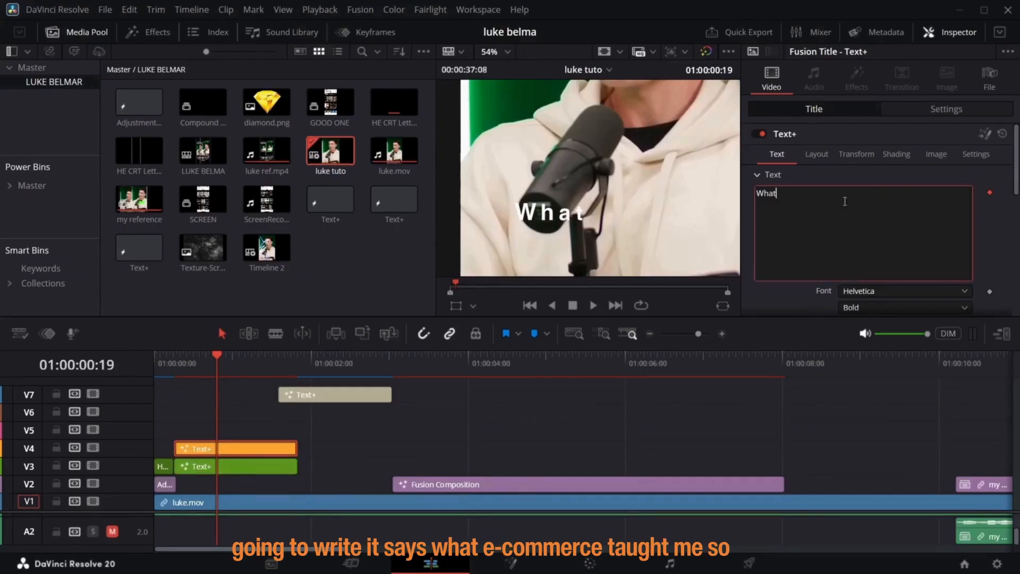
pyautogui.write('E-C')
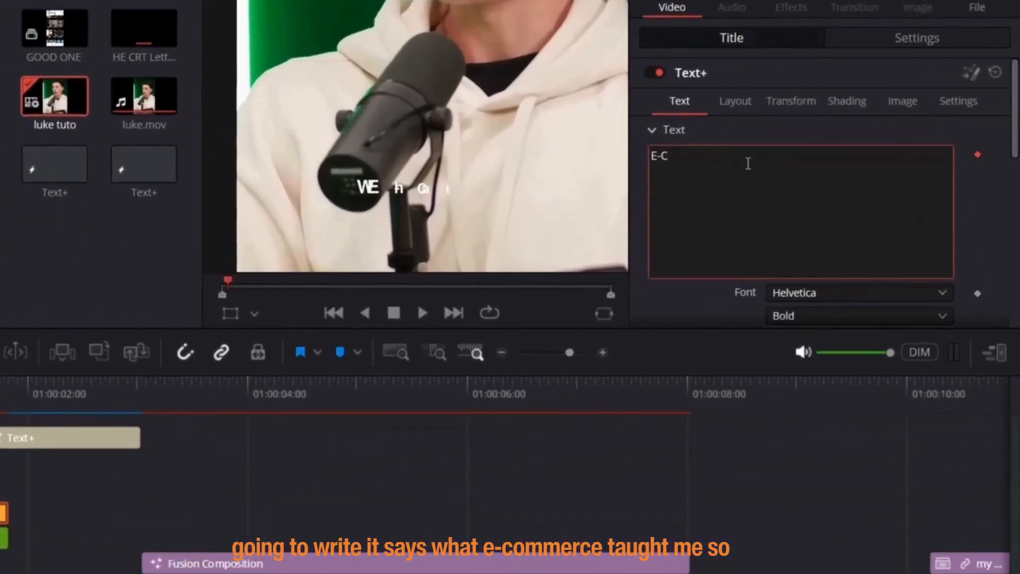
pyautogui.write('ommerce')
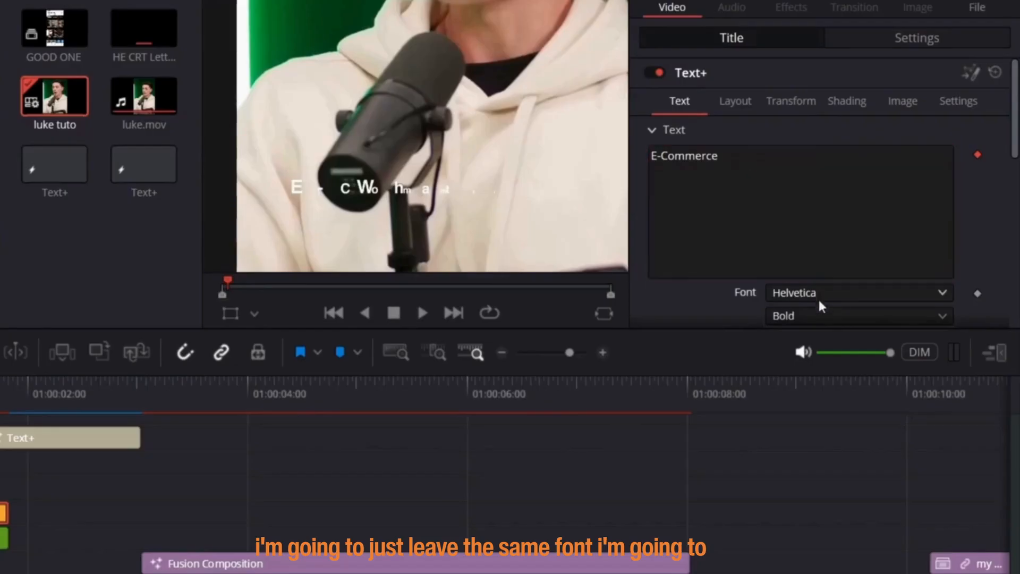
# - Set the "E-Commerce" title's font style to Bold Oblique and its size to 0.144
pyautogui.click(827, 313)
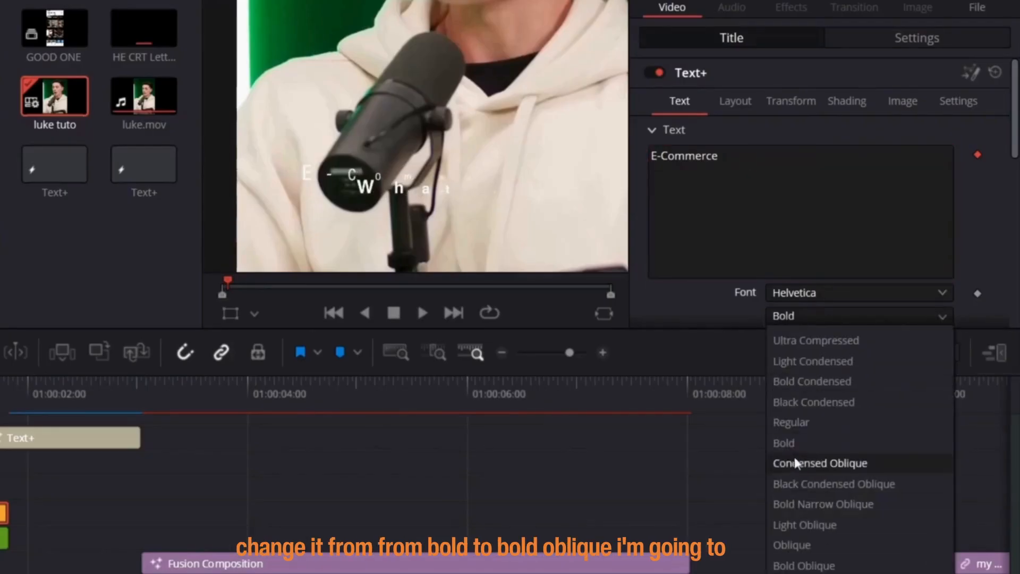
pyautogui.click(822, 565)
pyautogui.scroll(-1, 935, 298)
pyautogui.click(944, 306)
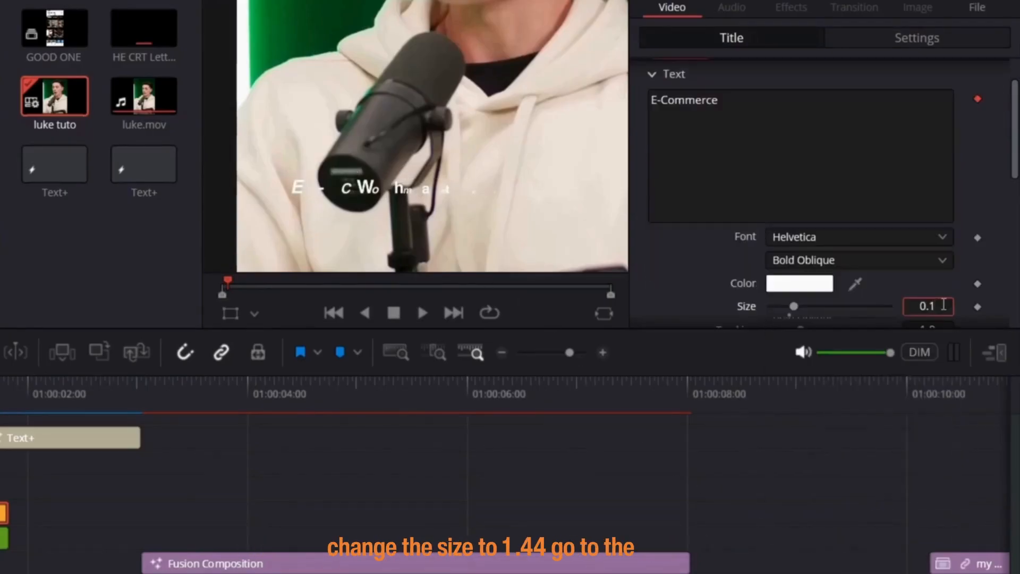
pyautogui.write('44')
pyautogui.scroll(1, 794, 244)
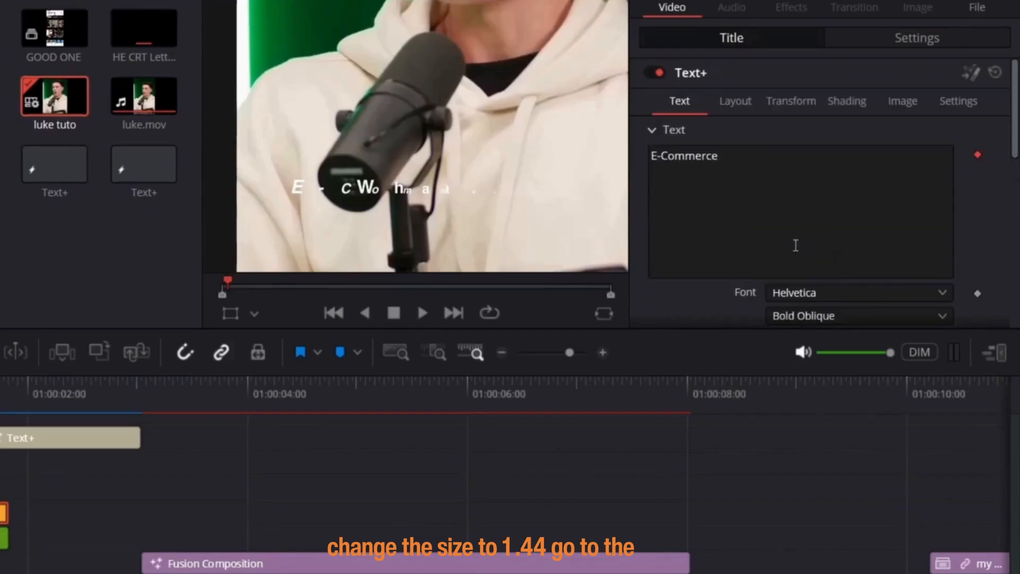
# - Position the "E-Commerce" title with its layout center at X 0.486 and Y 0.227
pyautogui.click(735, 101)
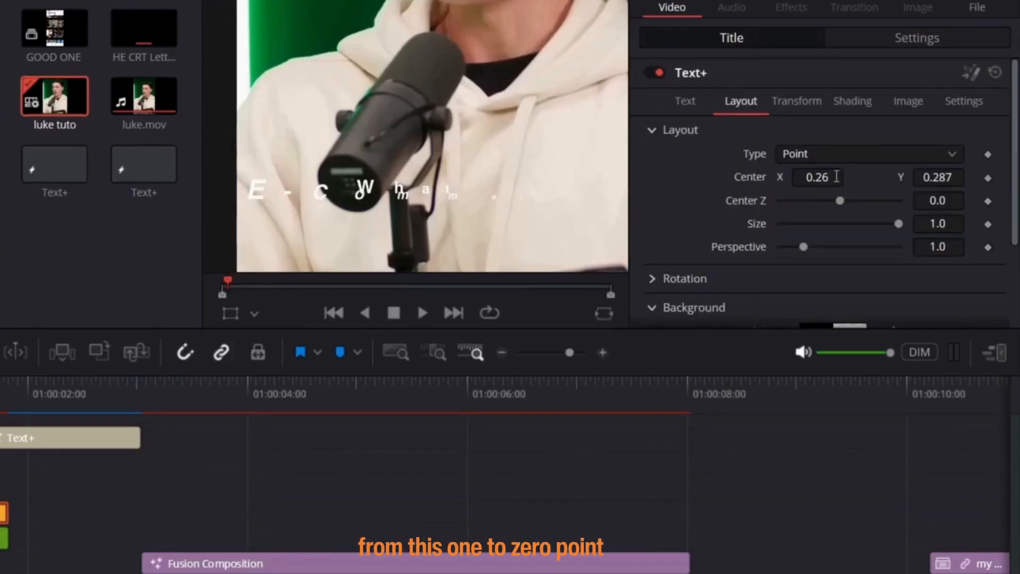
pyautogui.click(834, 177)
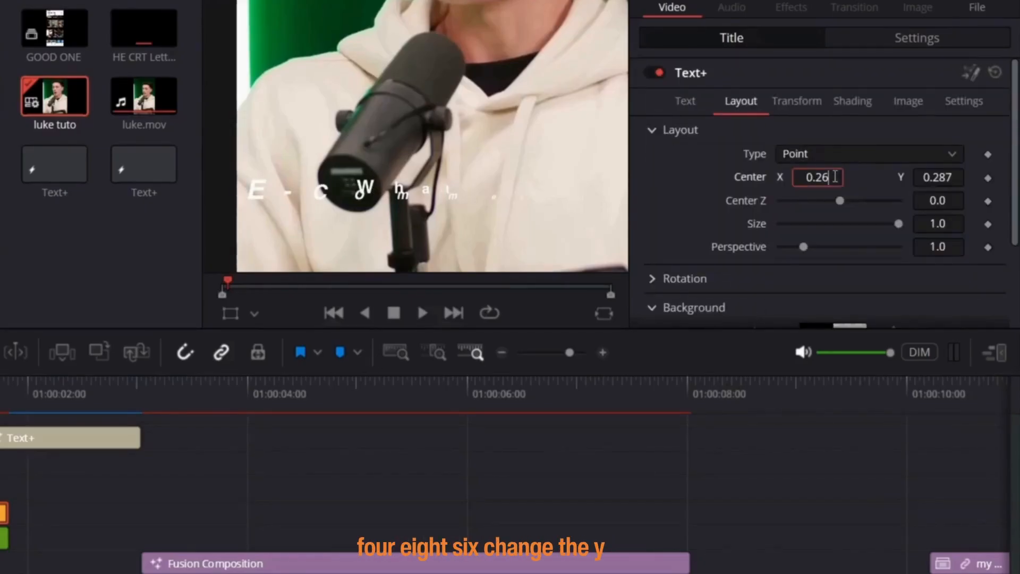
pyautogui.write('486')
pyautogui.click(956, 181)
pyautogui.write('0.227')
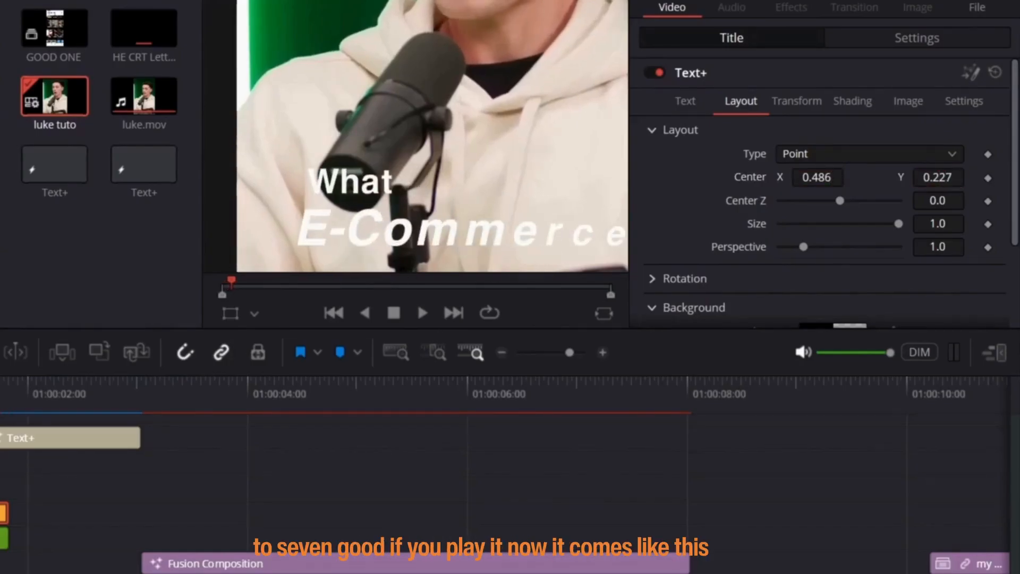
# - Color the "E-Commerce" title green with the HTML code 00eb00
pyautogui.click(685, 101)
pyautogui.scroll(-3, 813, 220)
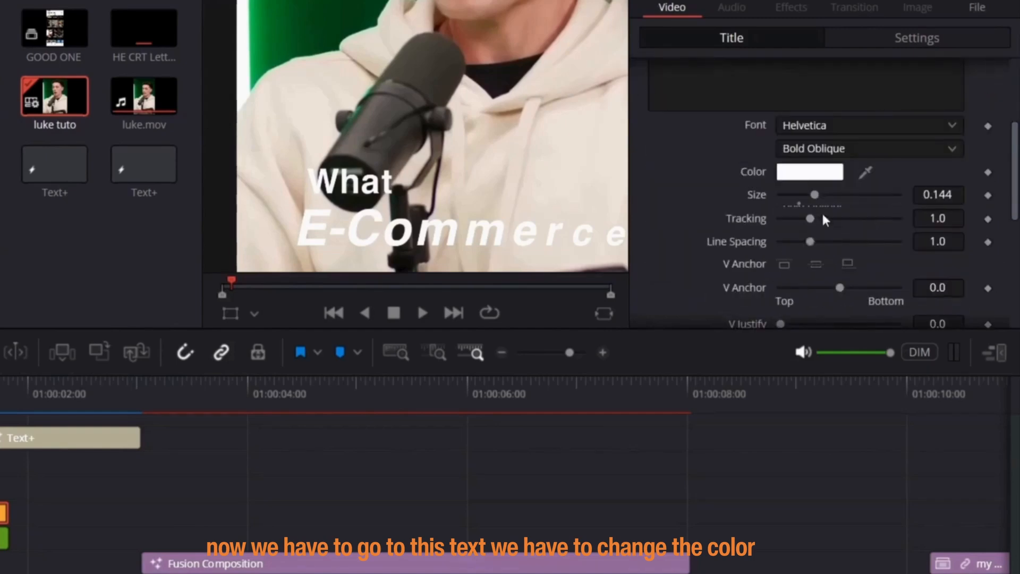
pyautogui.click(825, 177)
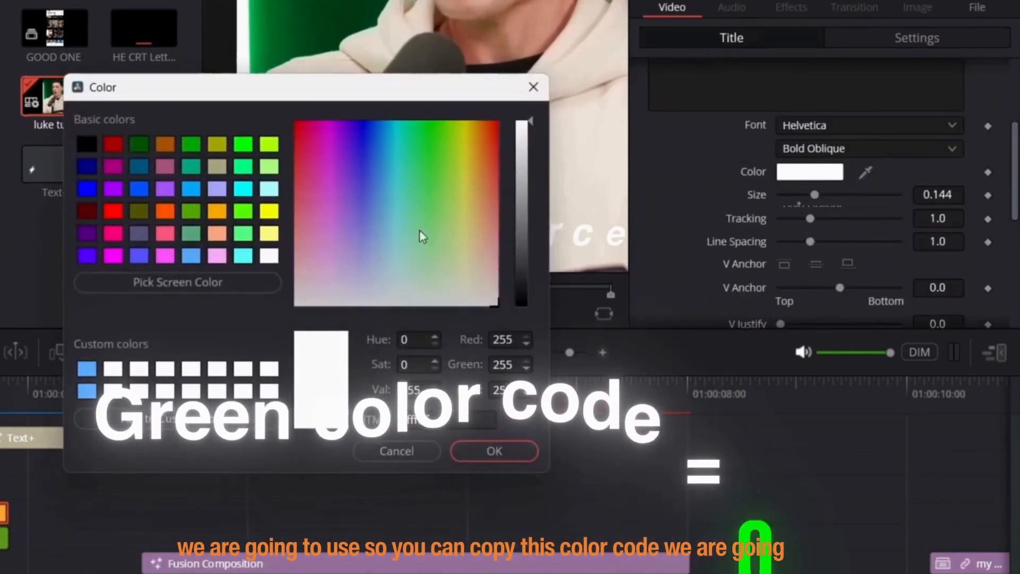
pyautogui.doubleClick(458, 420)
pyautogui.write('00eb')
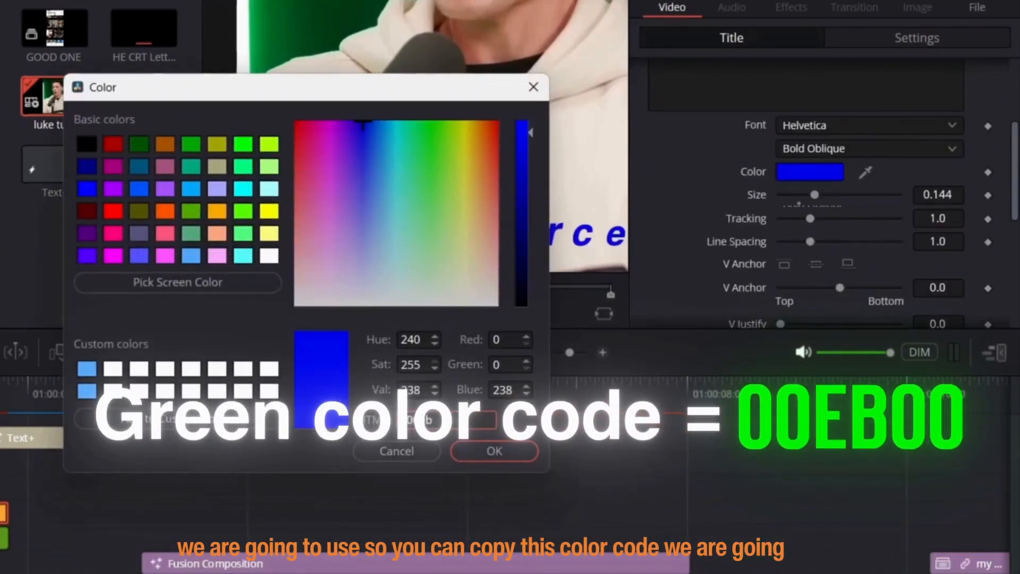
pyautogui.write('00')
pyautogui.press('Return')
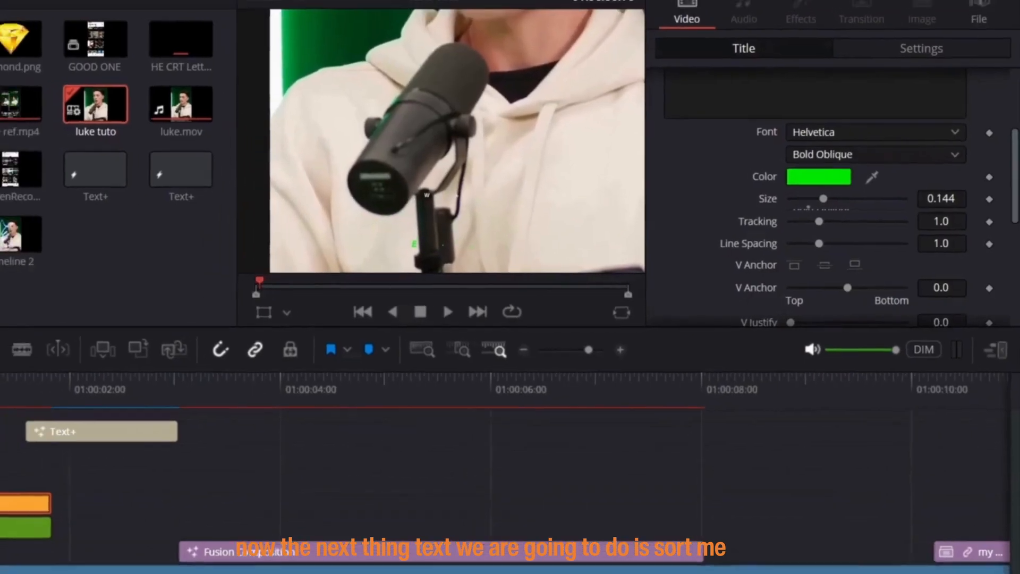
# - Duplicate the V3 "What" title onto V5 and replace the copy's text with "Taught Me"
pyautogui.click(242, 471)
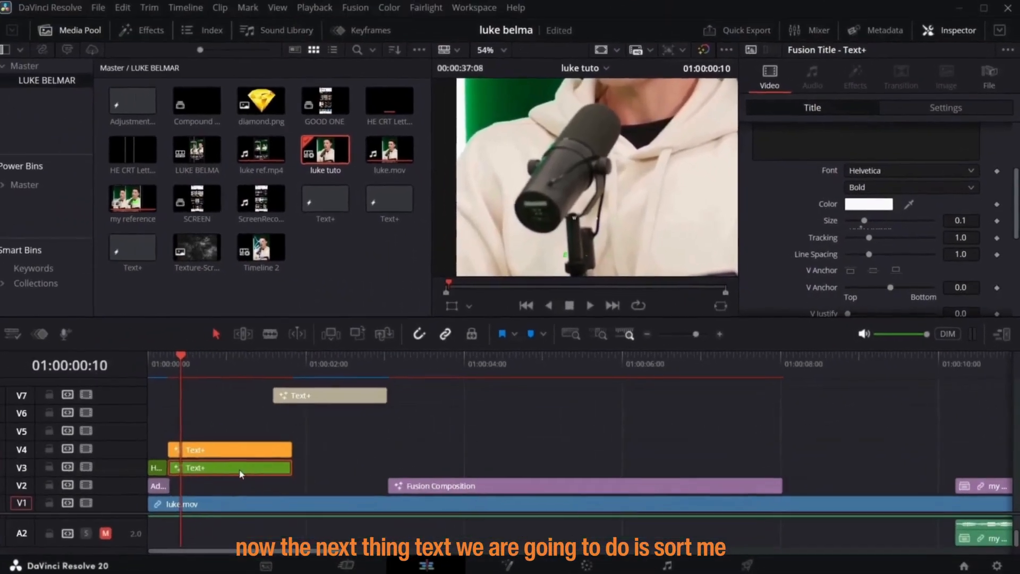
pyautogui.moveTo(245, 461); pyautogui.dragTo(242, 432)
pyautogui.moveTo(190, 378); pyautogui.dragTo(218, 378)
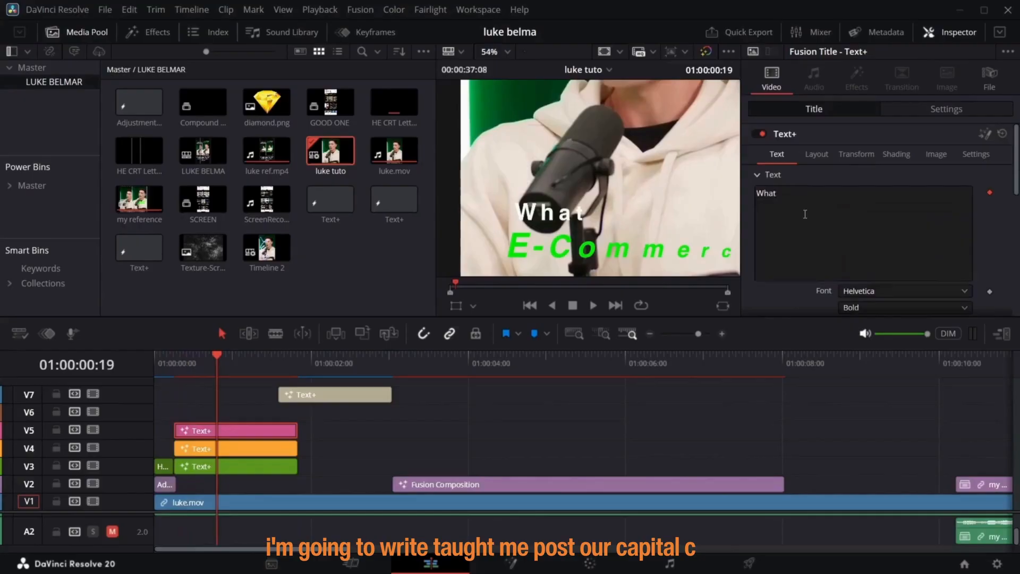
pyautogui.click(803, 214)
pyautogui.hotkey('ctrl', 'a')
pyautogui.press('BackSpace')
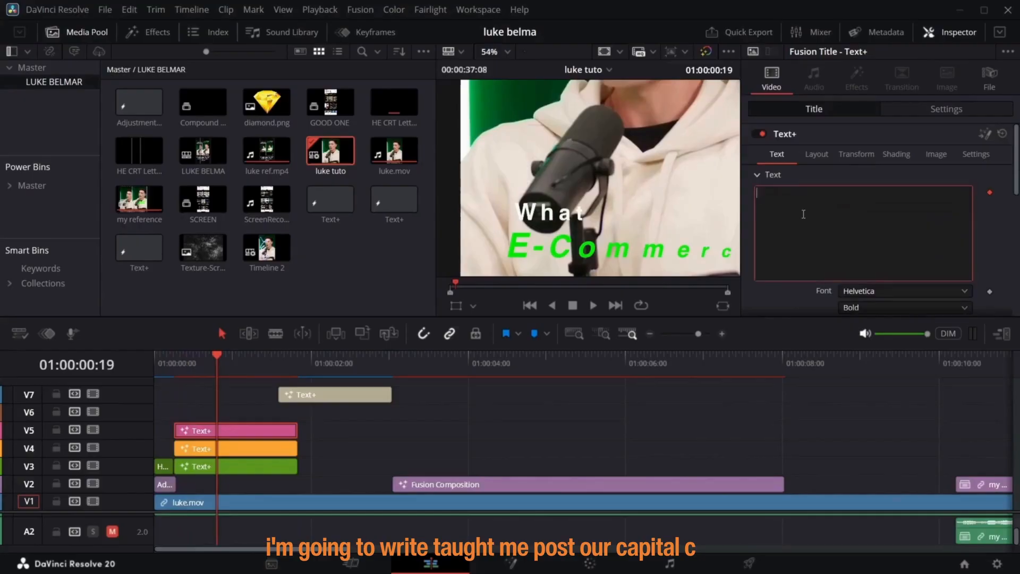
pyautogui.write('Taught Me')
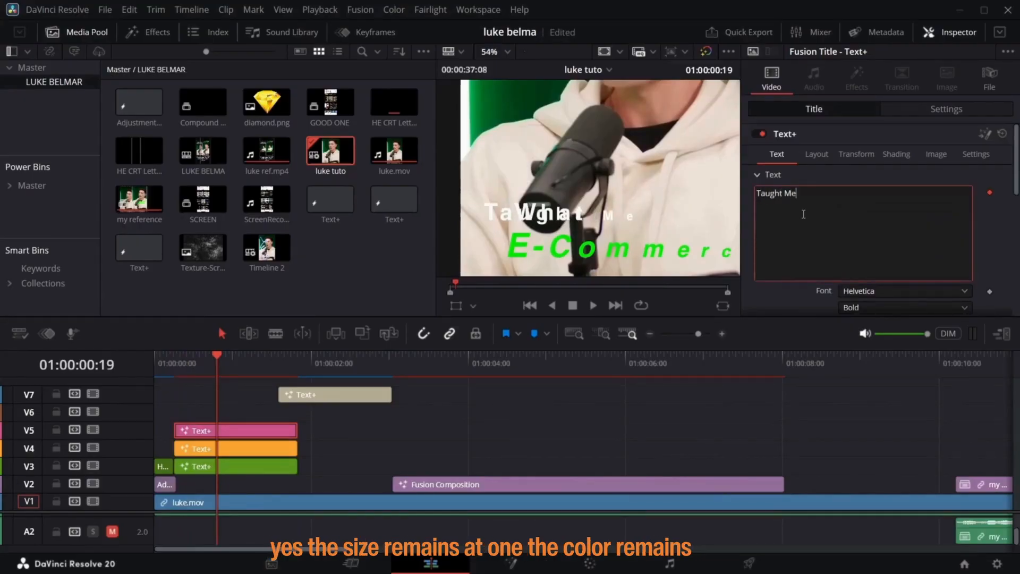
# - Position the "Taught Me" title with its layout center at X 0.65 and Y 0.165
pyautogui.scroll(-1, 867, 259)
pyautogui.scroll(-3, 936, 271)
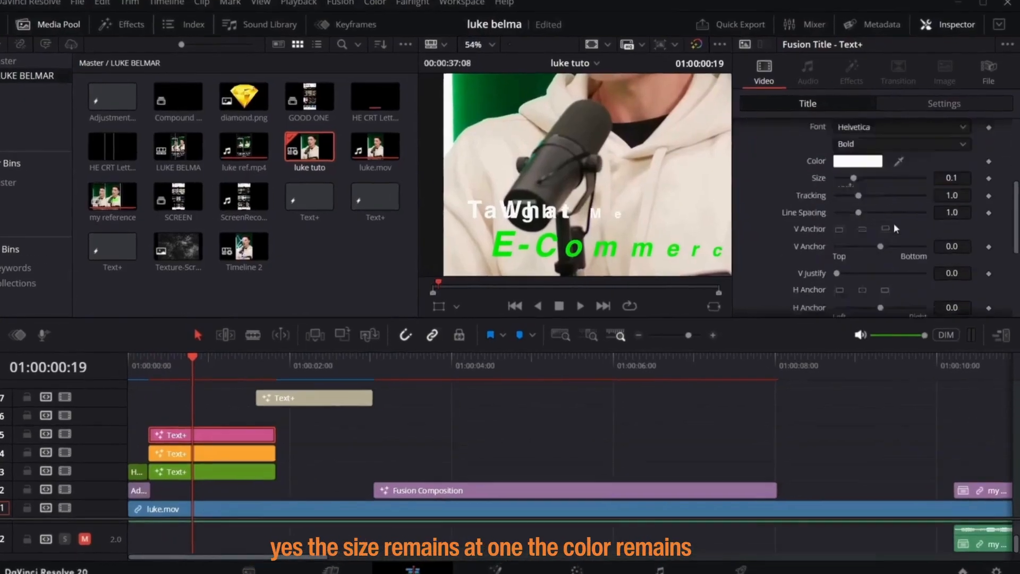
pyautogui.scroll(5, 883, 224)
pyautogui.click(739, 104)
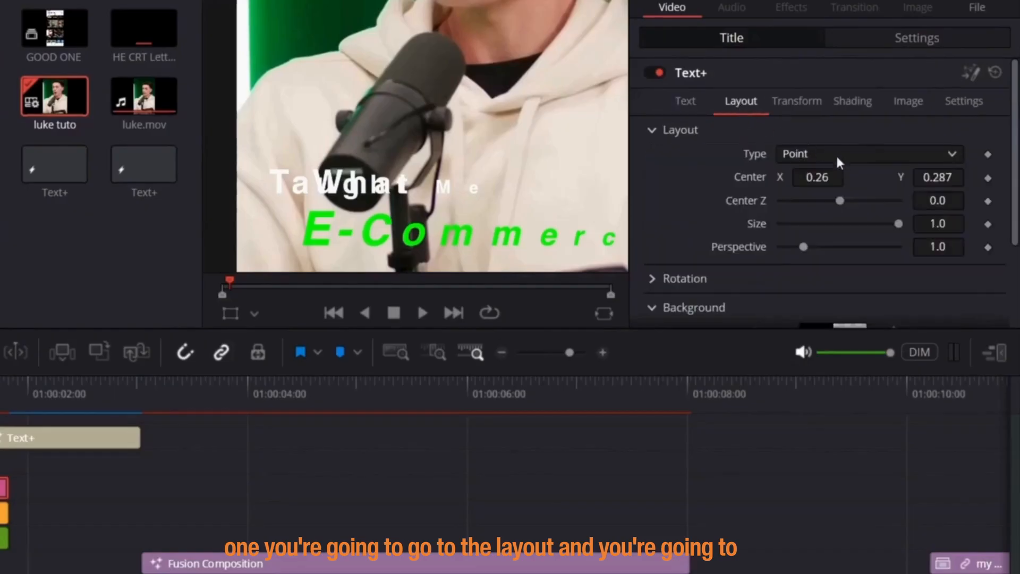
pyautogui.click(835, 177)
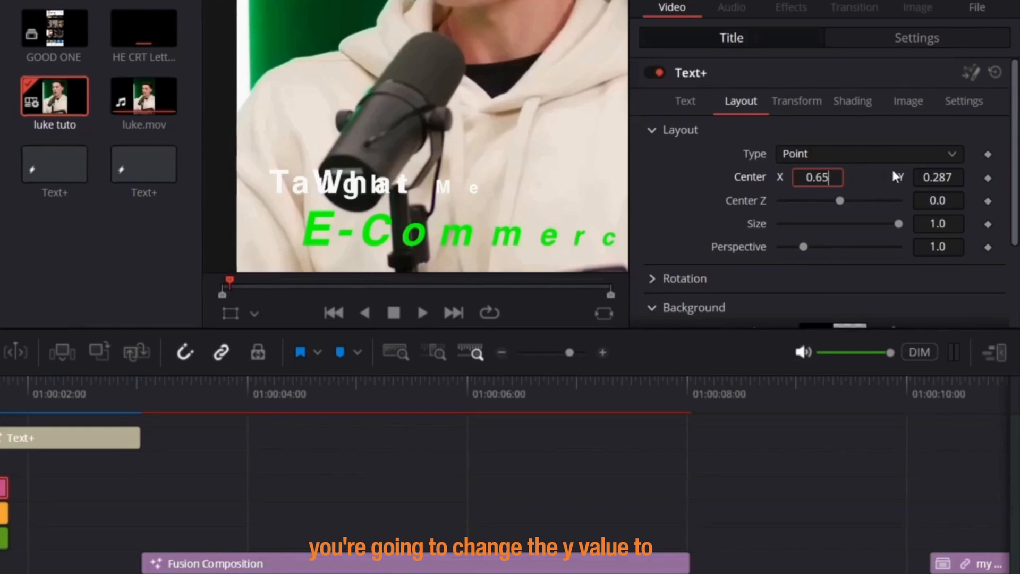
pyautogui.click(957, 177)
pyautogui.press('BackSpace')
pyautogui.press('BackSpace')
pyautogui.press('BackSpace')
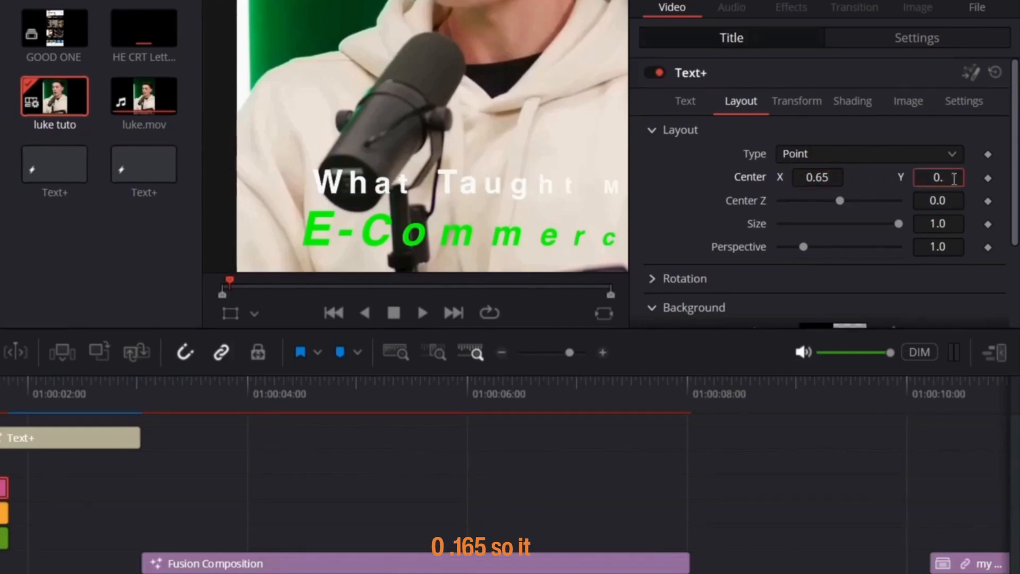
pyautogui.write('165')
pyautogui.press('Return')
# - Shift the V5 "Taught Me" title six frames later and trim its end to match the V3 and V4 titles
pyautogui.scroll(-5, 452, 111)
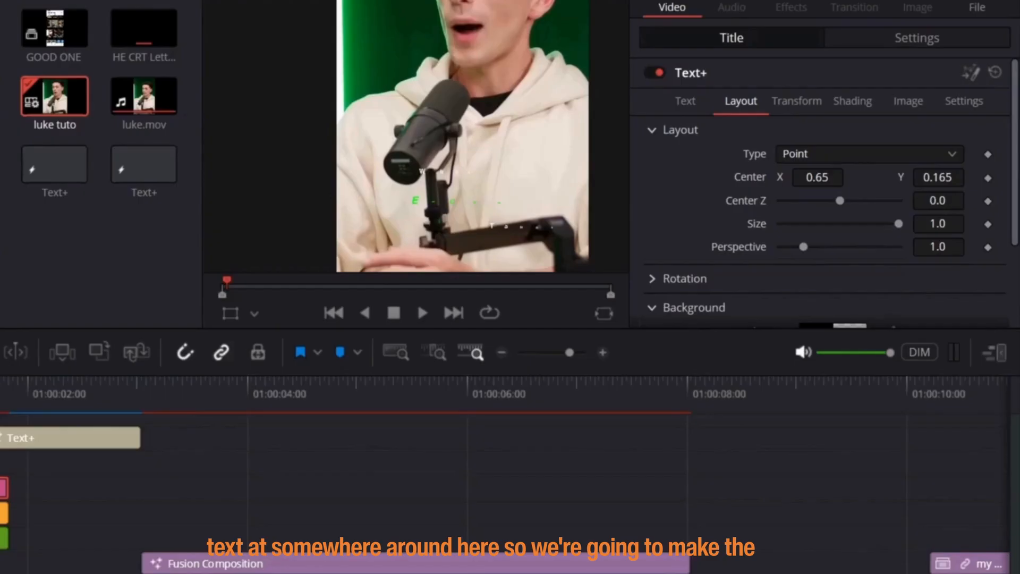
pyautogui.press('.')
pyautogui.press('.')
pyautogui.press('.')
pyautogui.press('.')
pyautogui.press('.')
pyautogui.press('.')
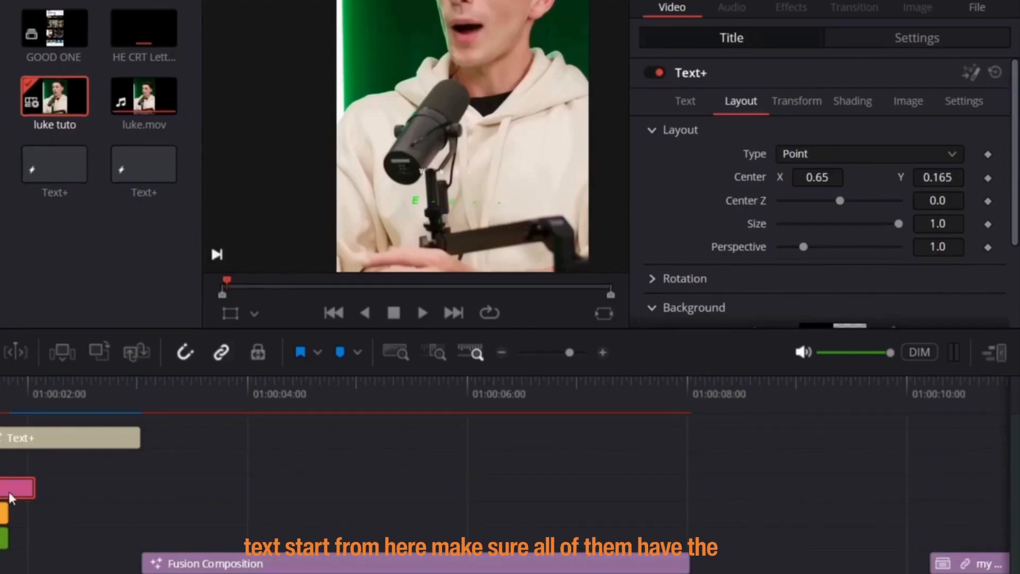
pyautogui.moveTo(27, 487); pyautogui.dragTo(1, 486)
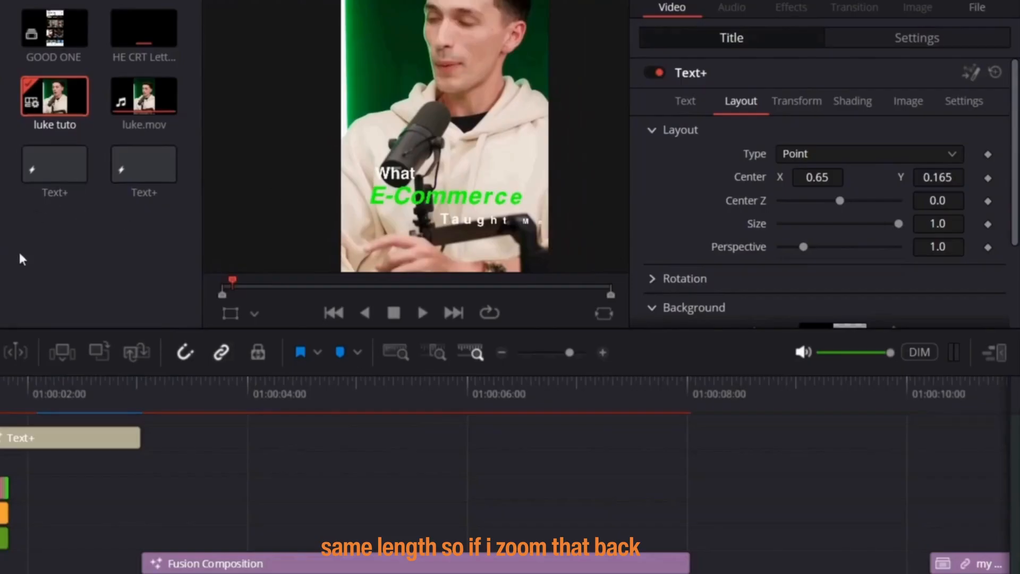
# - Play the opening from the timeline start several times to review the entrances of the three stacked titles
pyautogui.press('Home')
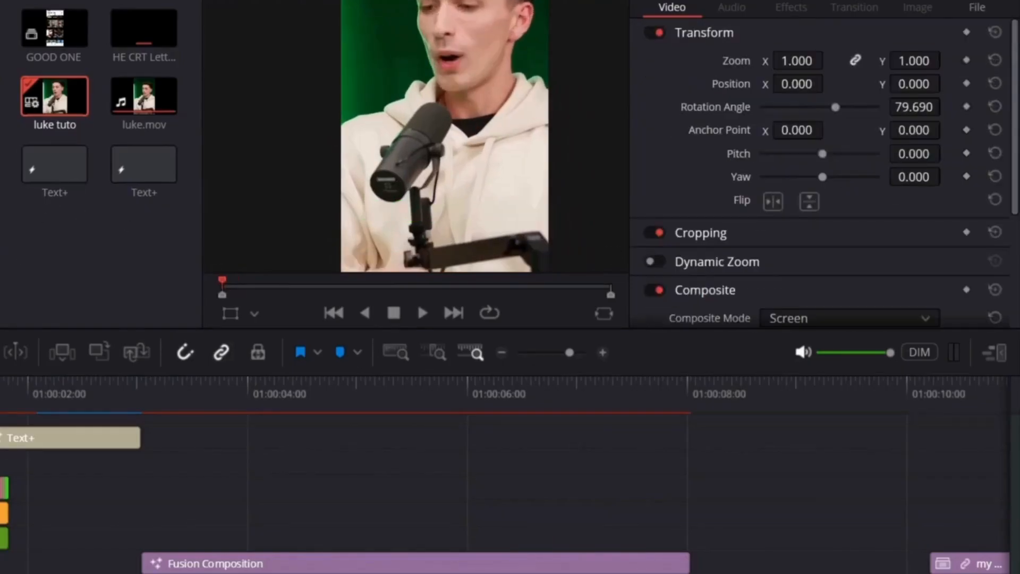
pyautogui.press('space')
pyautogui.press('space')
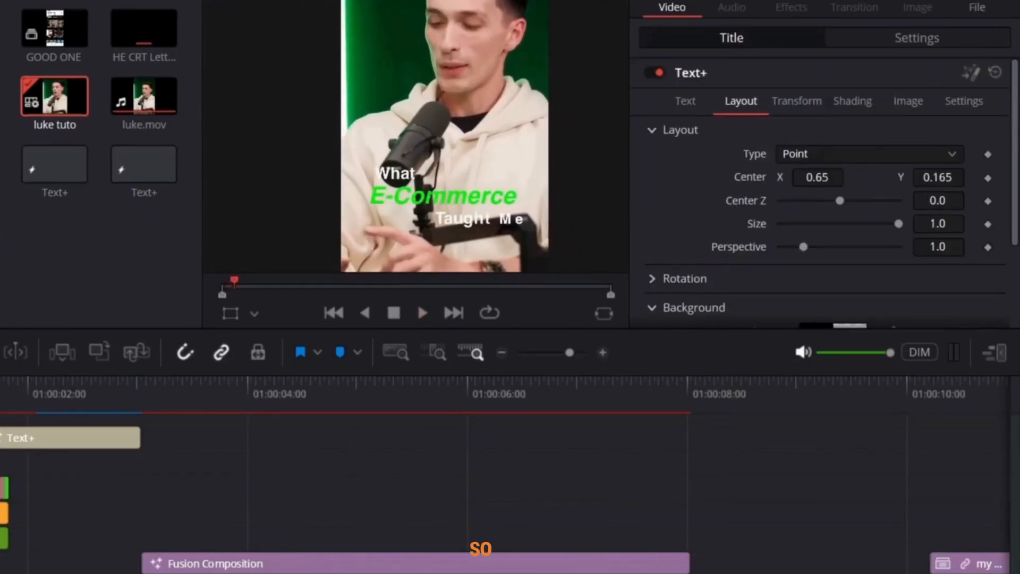
pyautogui.press('Home')
pyautogui.press('space')
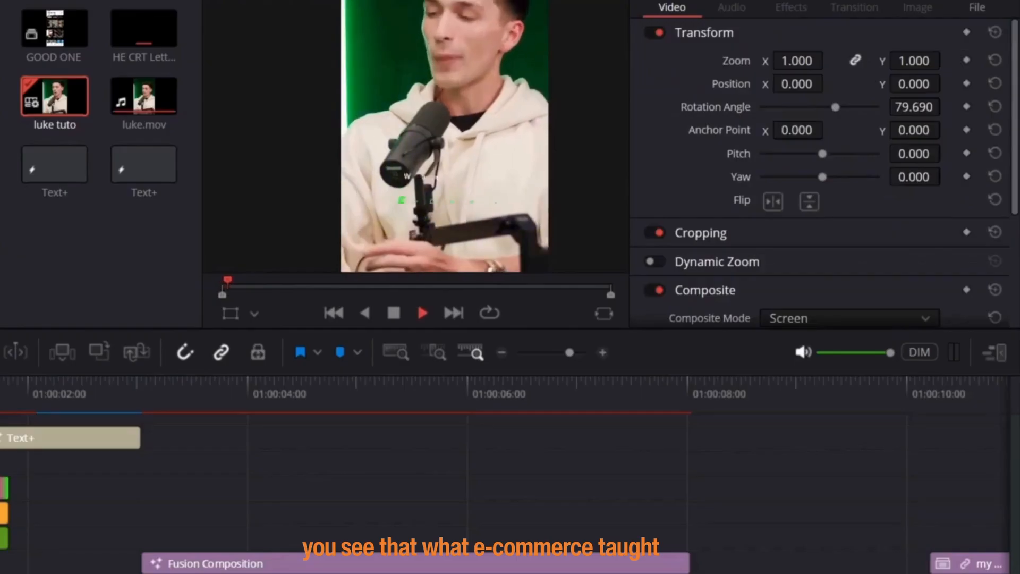
pyautogui.press('space')
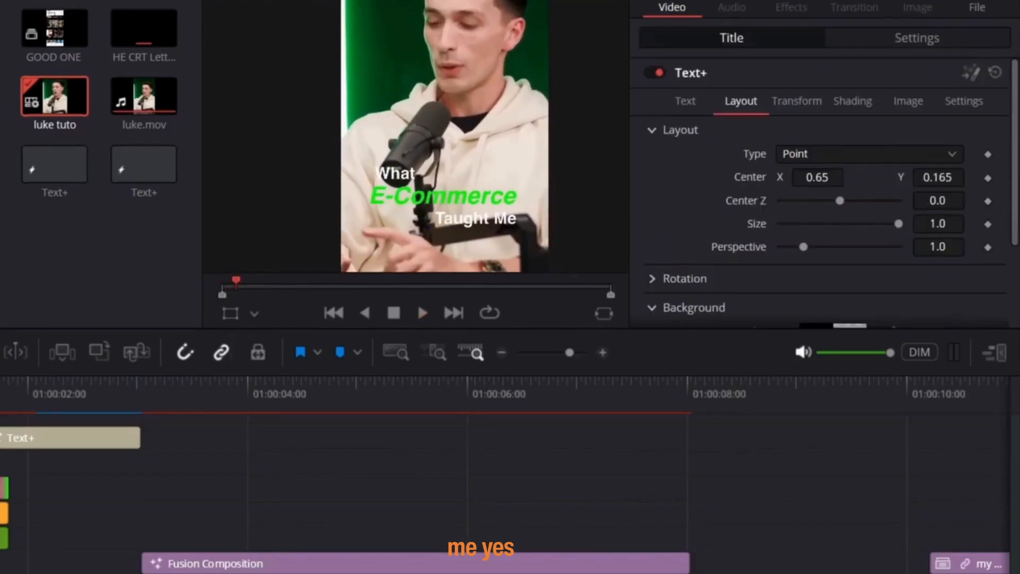
pyautogui.press('Home')
pyautogui.press('space')
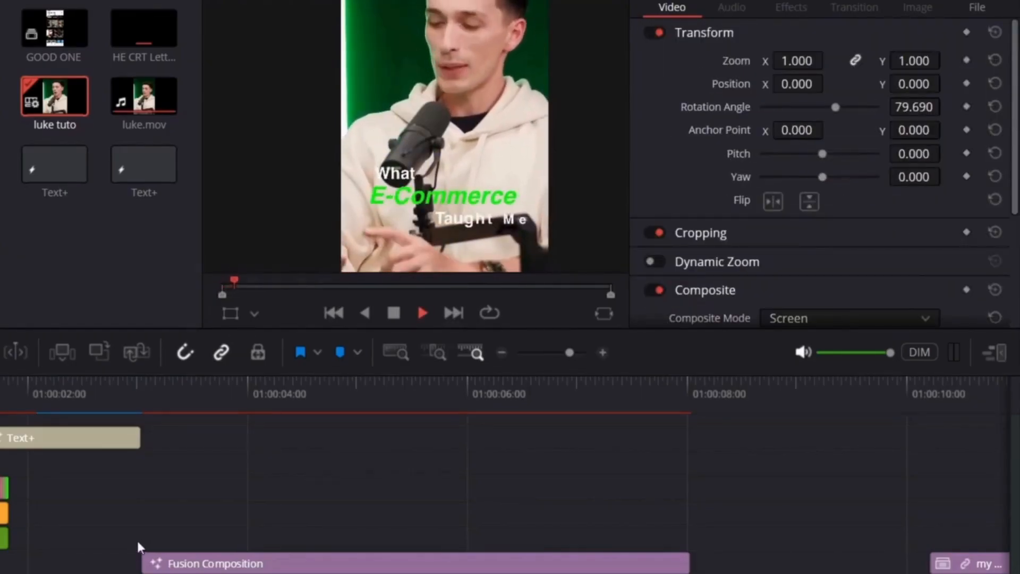
pyautogui.press('space')
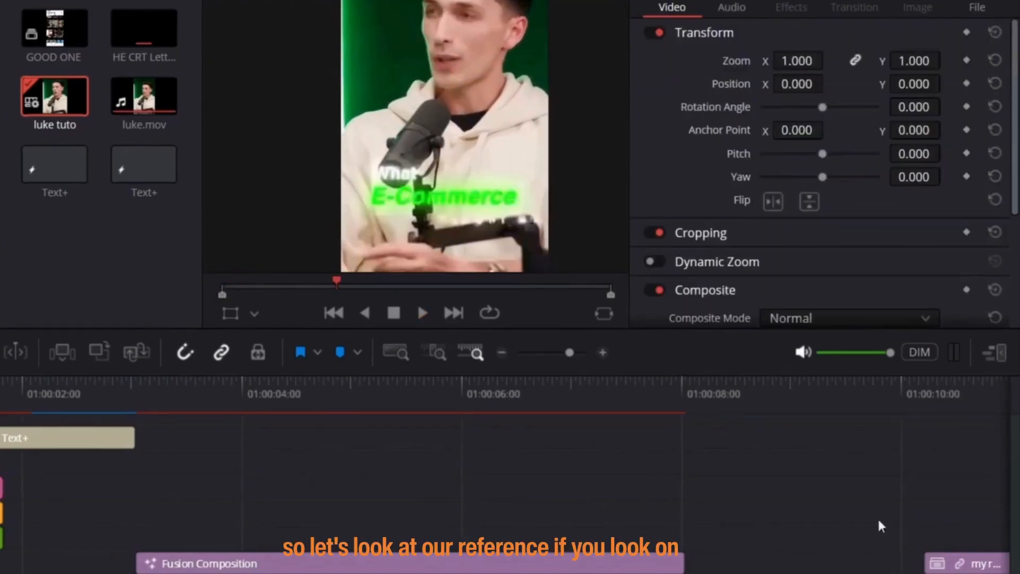
# - Play the "my reference" clip on V2 from its start to examine how its titles look
pyautogui.hscroll(3, 881, 523)
pyautogui.click(822, 397)
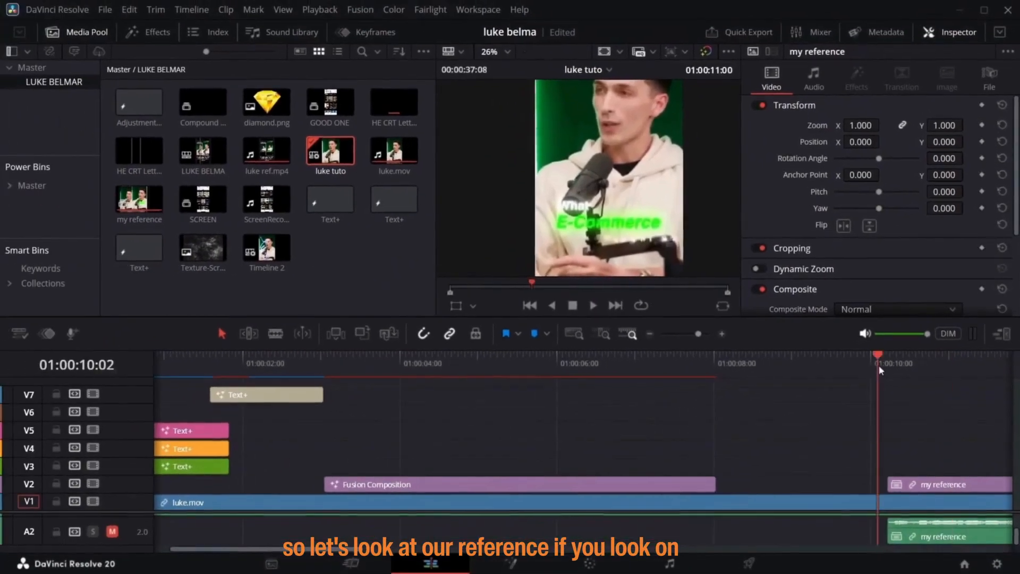
pyautogui.moveTo(879, 365); pyautogui.dragTo(887, 366)
pyautogui.press('space')
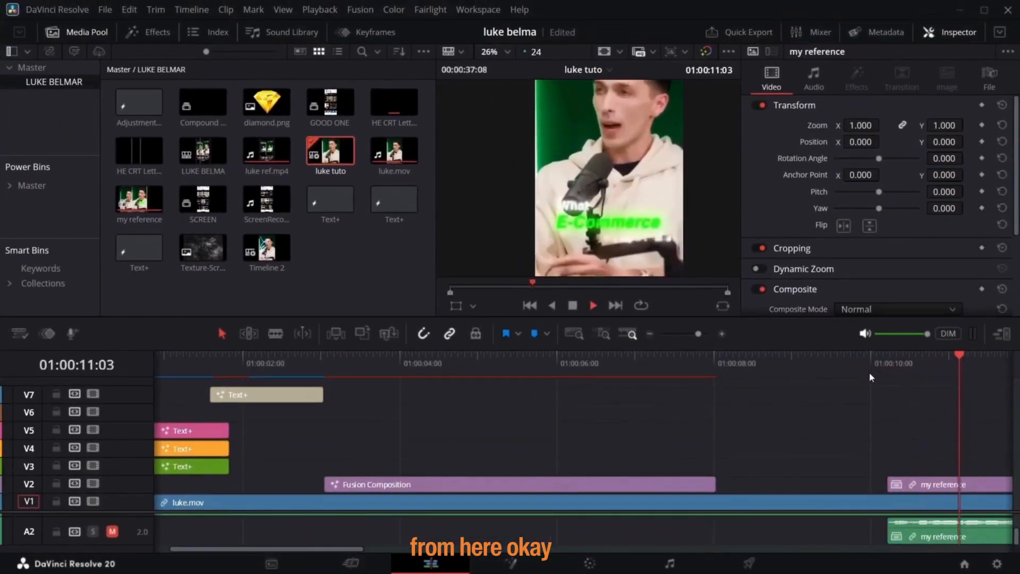
# - Play further through the "my reference" clip to examine how its stacked titles leave the frame
pyautogui.press('space')
pyautogui.press('space')
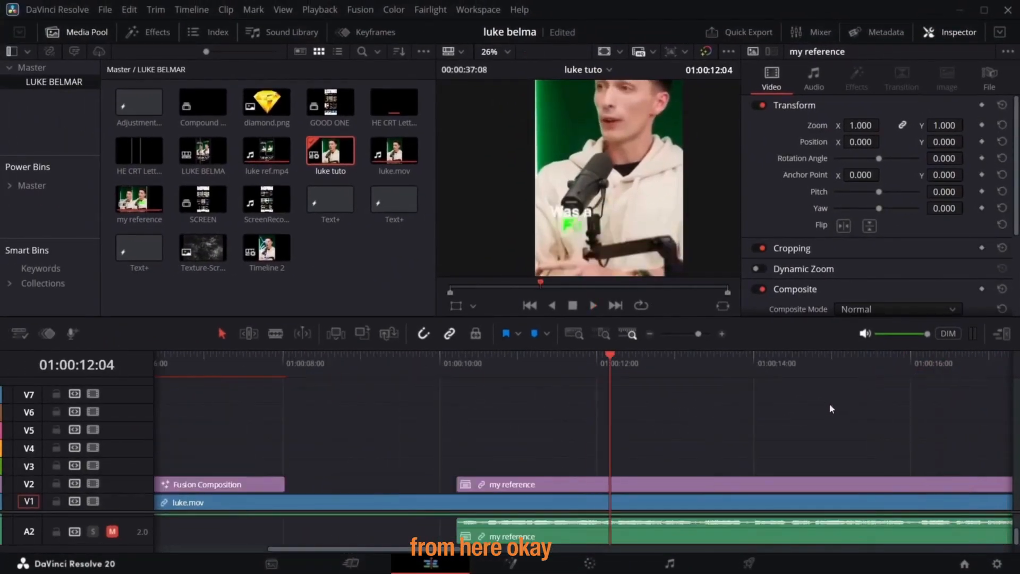
pyautogui.hscroll(-8, 302, 478)
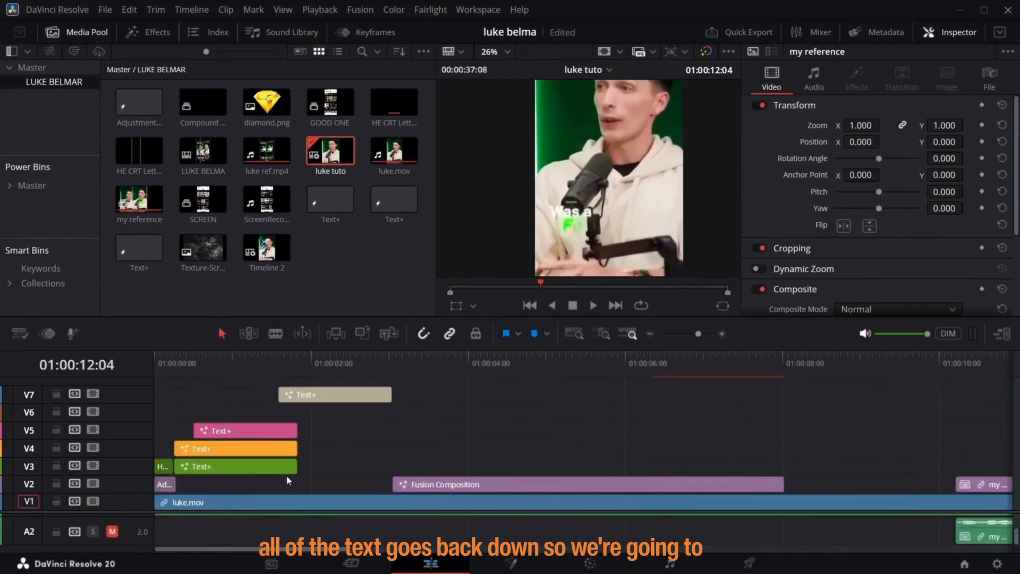
# - Place the playhead at 01:00:01:11 and combine the V3, V4 and V5 titles into a compound clip named "text"
pyautogui.click(177, 360)
pyautogui.moveTo(177, 361); pyautogui.dragTo(248, 375)
pyautogui.moveTo(248, 374); pyautogui.dragTo(254, 374)
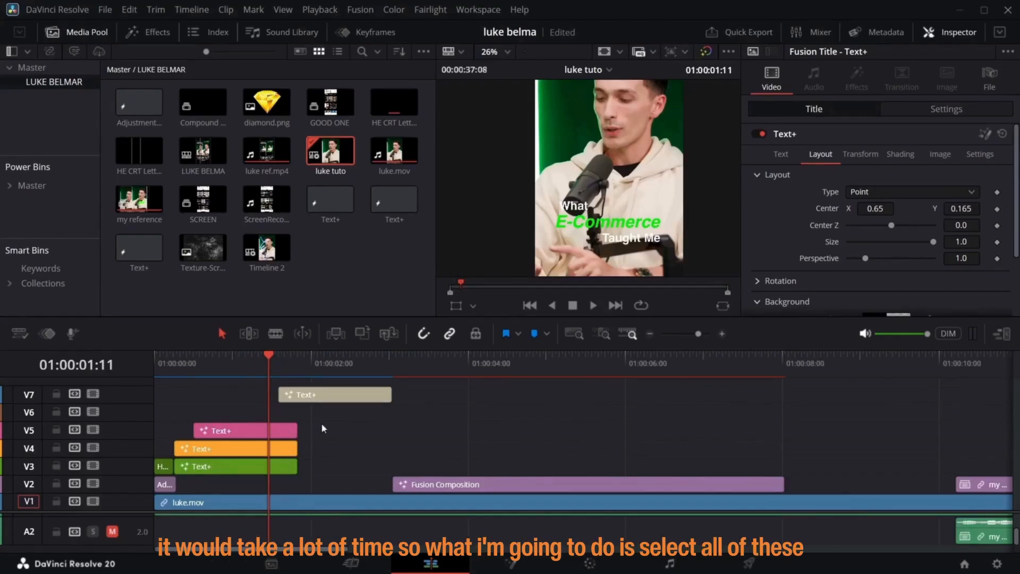
pyautogui.moveTo(301, 419); pyautogui.dragTo(268, 484)
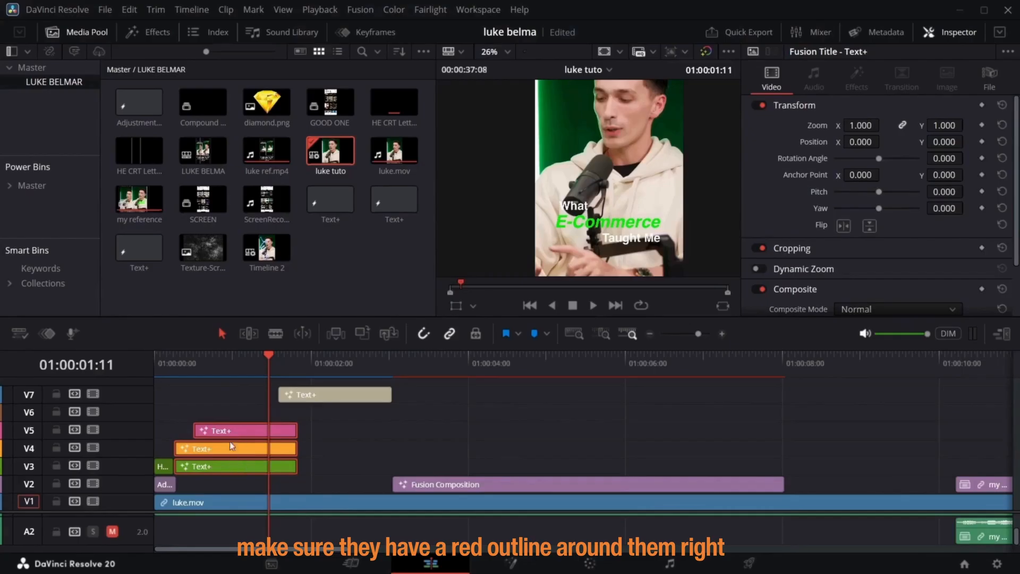
pyautogui.rightClick(253, 452)
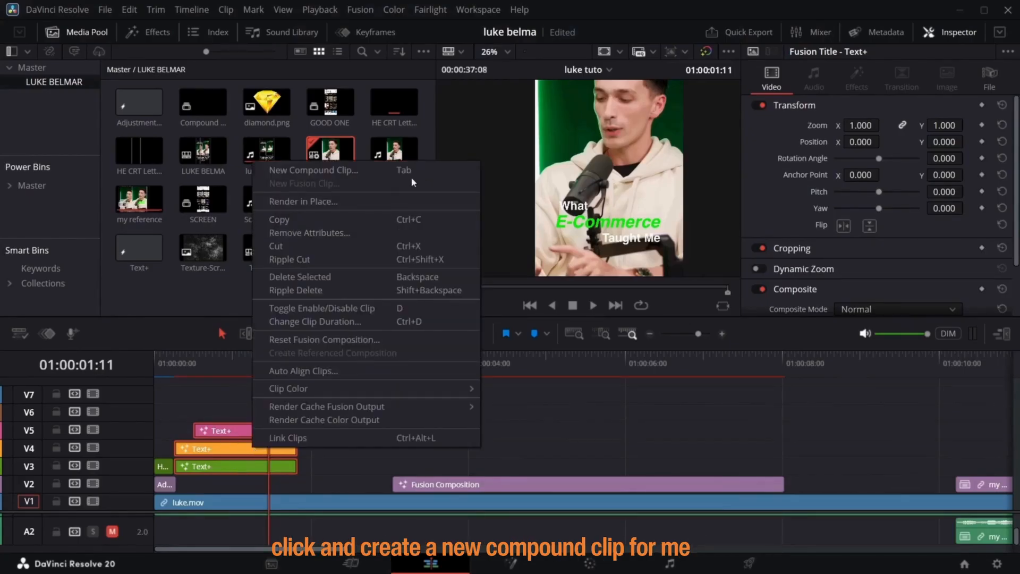
pyautogui.click(355, 167)
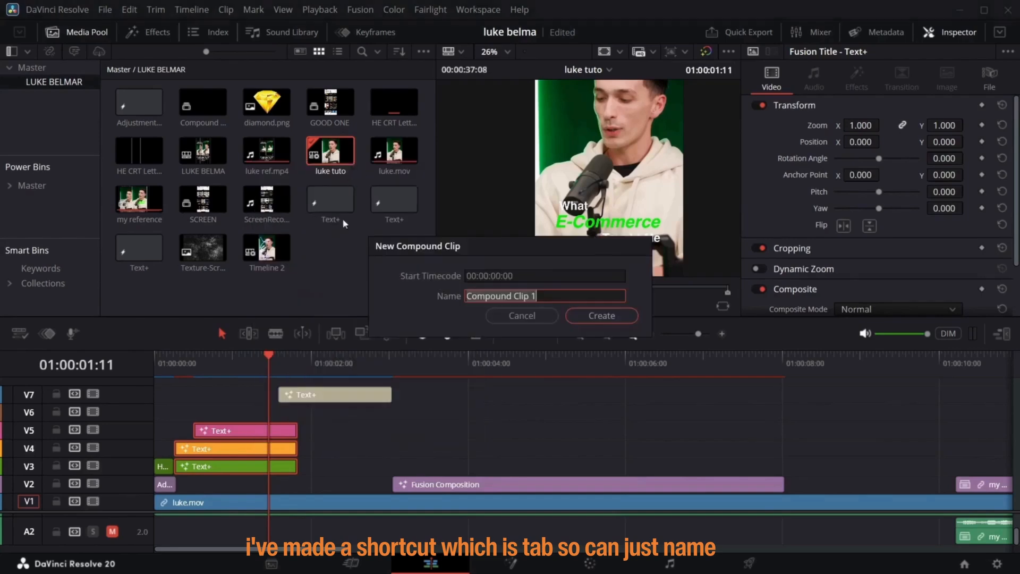
pyautogui.press('BackSpace')
pyautogui.write('te')
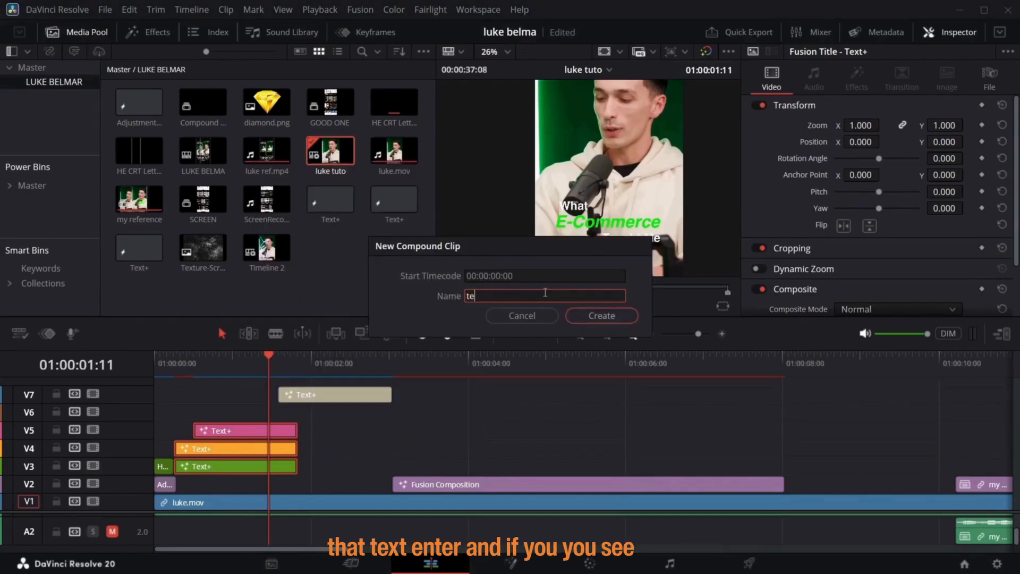
pyautogui.write('xt')
pyautogui.press('Return')
# - Keyframe the "text" clip's position at 01:00:01:11 and set its Position Y to -593 at 01:00:01:18
pyautogui.moveTo(263, 357); pyautogui.dragTo(268, 382)
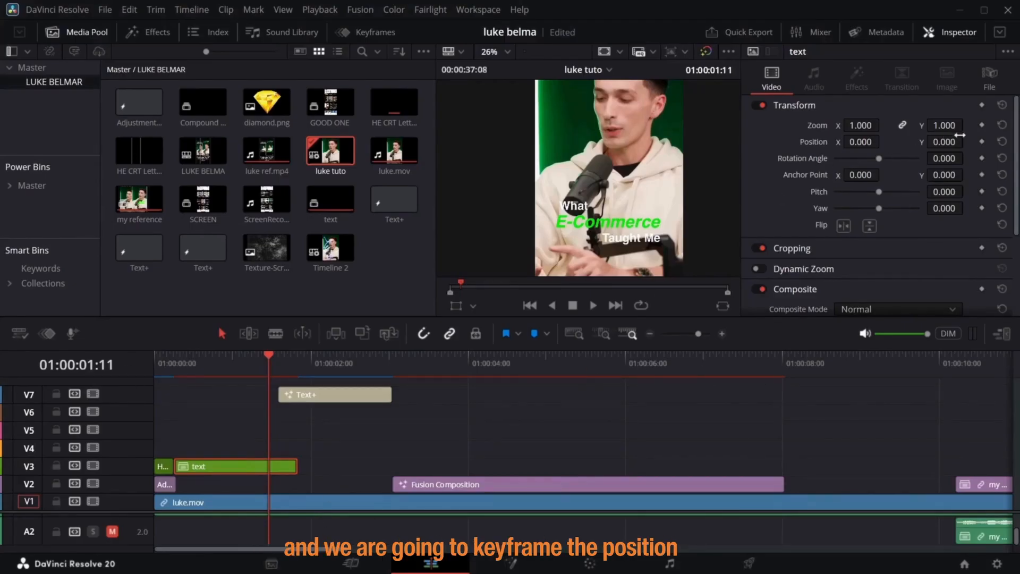
pyautogui.click(982, 141)
pyautogui.moveTo(268, 360); pyautogui.dragTo(291, 363)
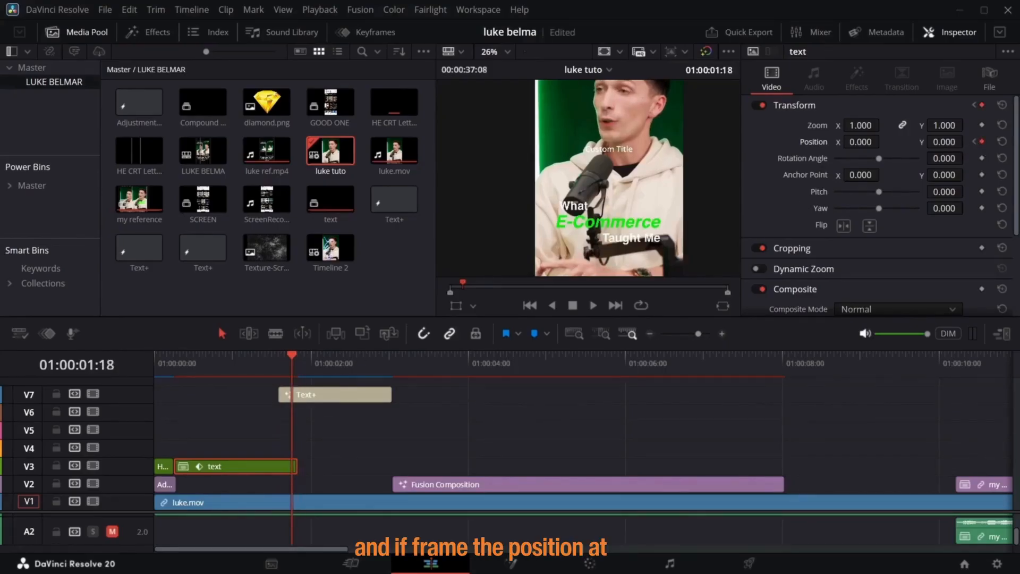
pyautogui.moveTo(944, 142); pyautogui.dragTo(644, 142)
pyautogui.scroll(-2, 707, 212)
pyautogui.scroll(-1, 706, 223)
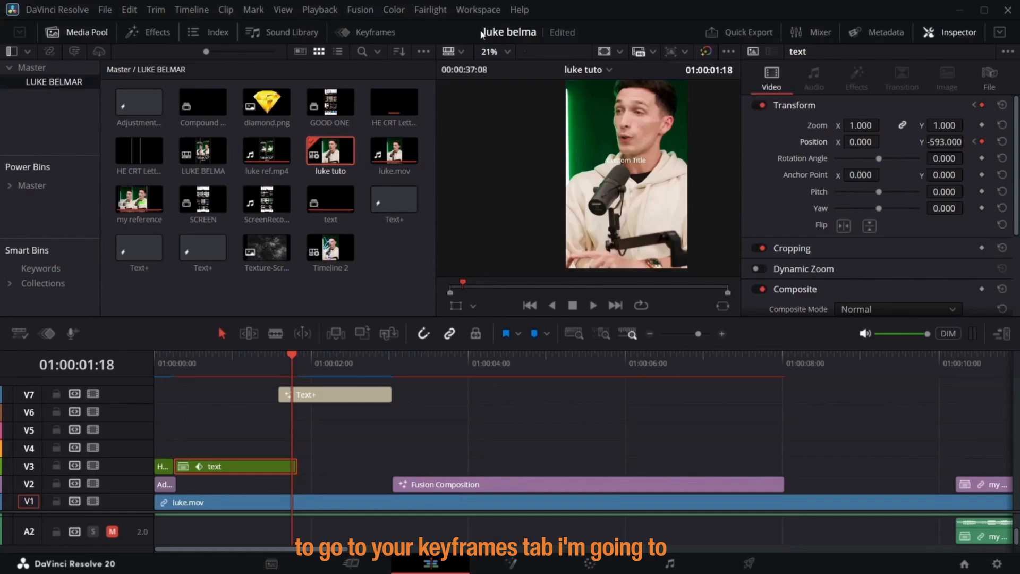
# - Apply Ease In and Out to the "text" clip's position keyframes and lengthen the last Position Y handle for a slower finish
pyautogui.click(387, 35)
pyautogui.moveTo(347, 84); pyautogui.dragTo(425, 300)
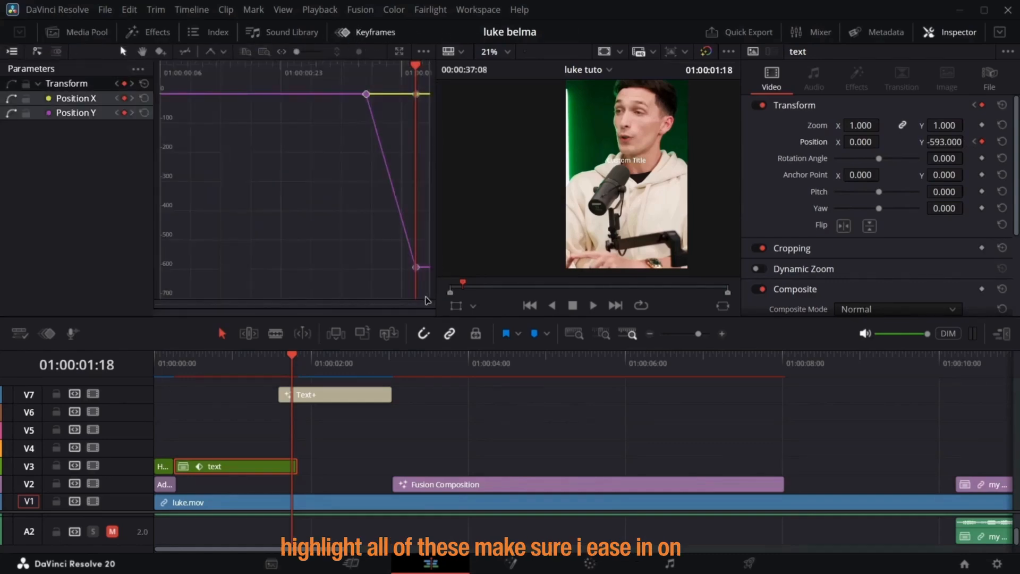
pyautogui.click(224, 54)
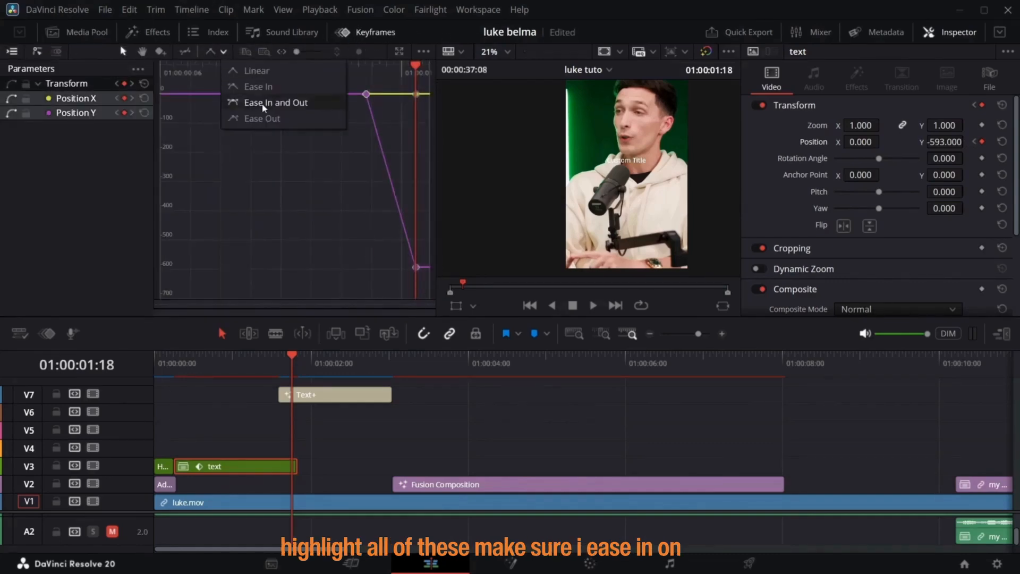
pyautogui.click(263, 100)
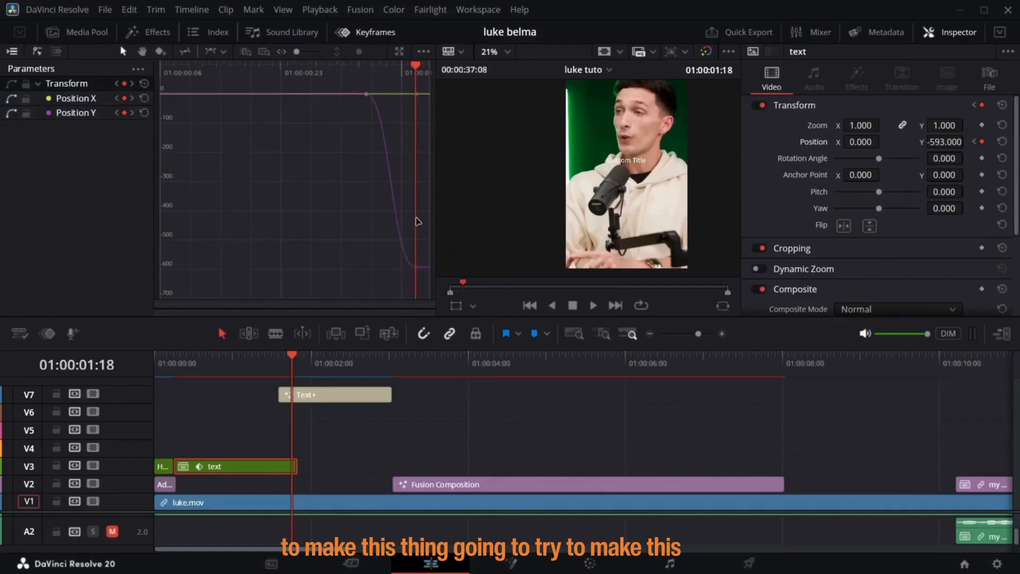
pyautogui.moveTo(419, 220); pyautogui.dragTo(359, 270)
pyautogui.click(391, 270)
pyautogui.click(416, 265)
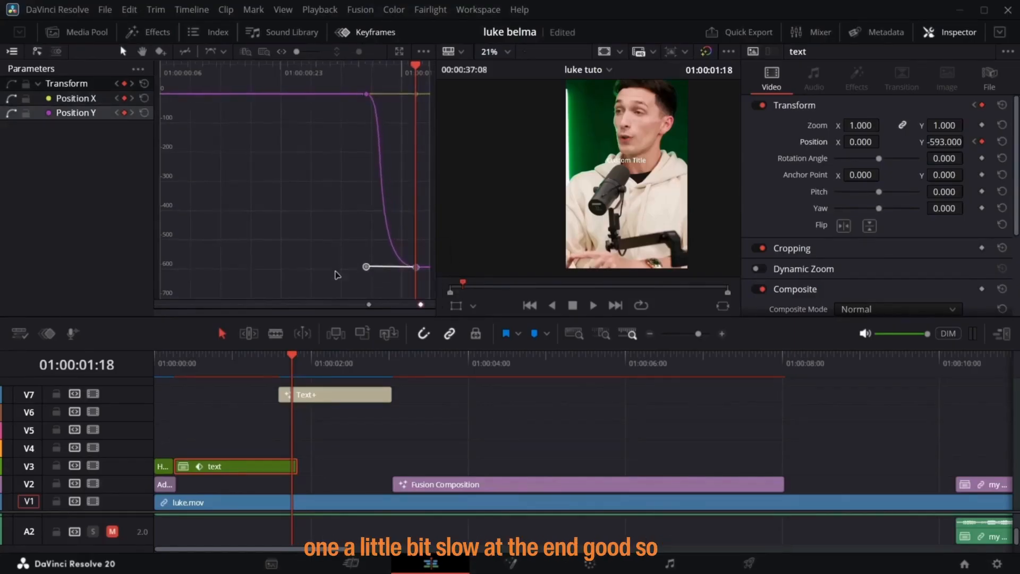
# - Play the timeline from its start to review the downward exit of the compound titles
pyautogui.click(177, 366)
pyautogui.press('space')
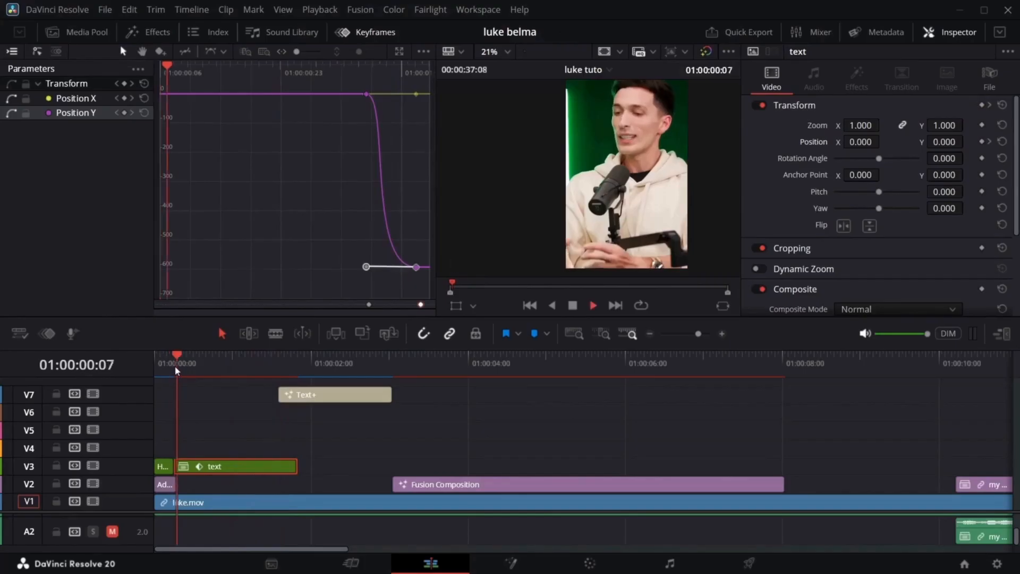
pyautogui.moveTo(180, 369); pyautogui.dragTo(1, 433)
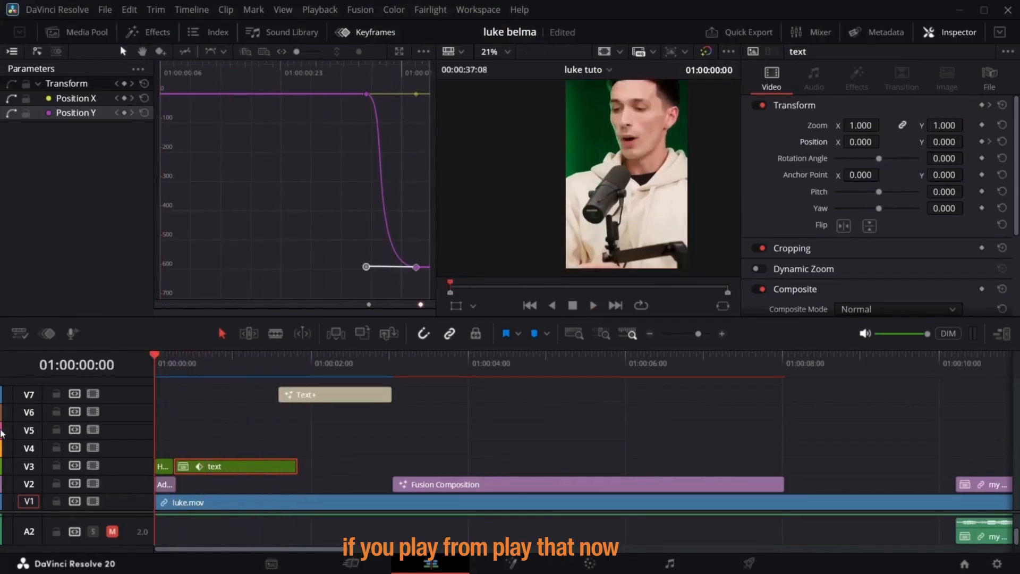
pyautogui.press('space')
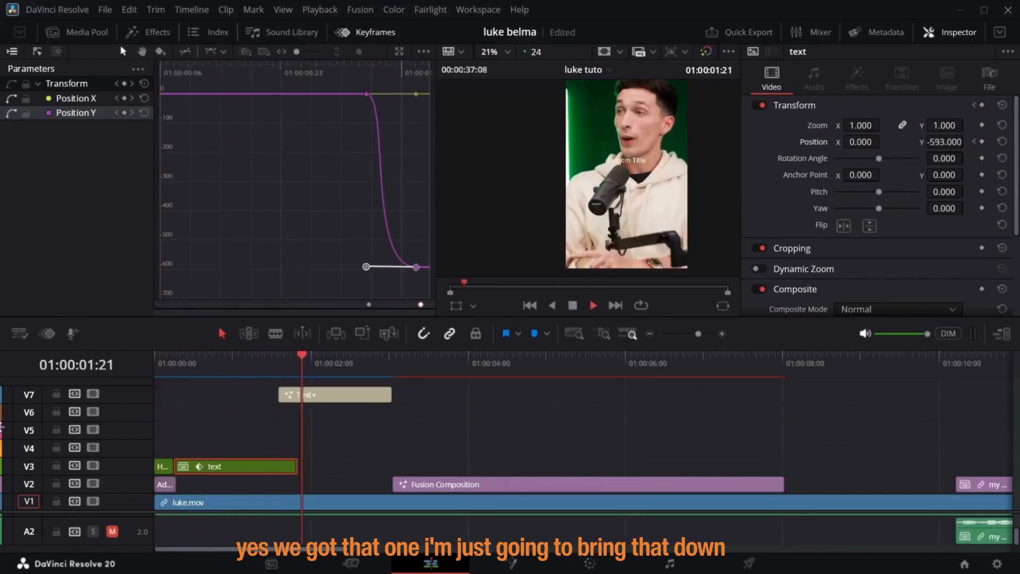
pyautogui.press('space')
# - Move the V7 Text+ title down to V4 and replace its text with "Was a few"
pyautogui.moveTo(303, 394); pyautogui.dragTo(303, 447)
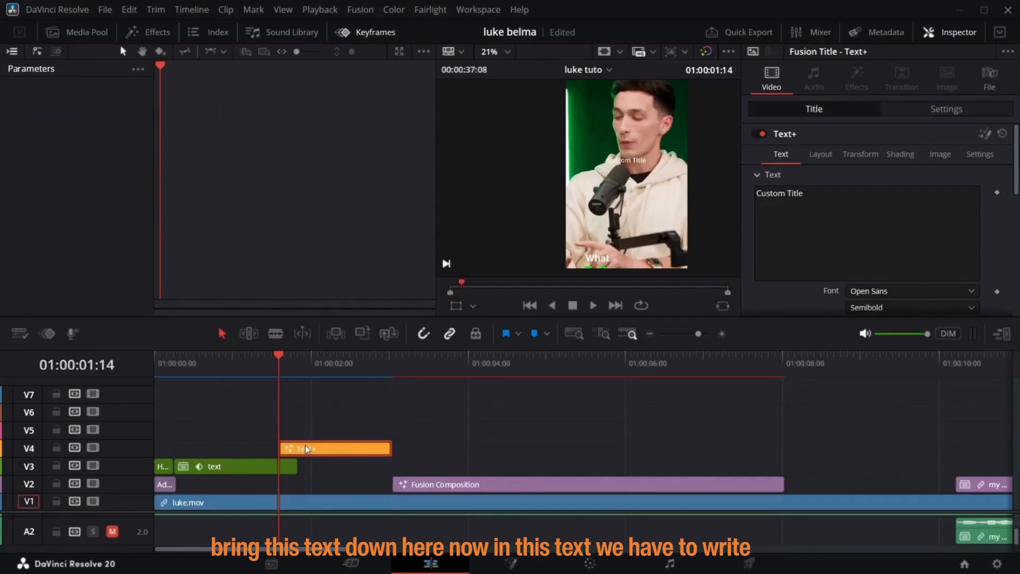
pyautogui.click(822, 202)
pyautogui.press('BackSpace')
pyautogui.press('BackSpace')
pyautogui.press('BackSpace')
pyautogui.press('BackSpace')
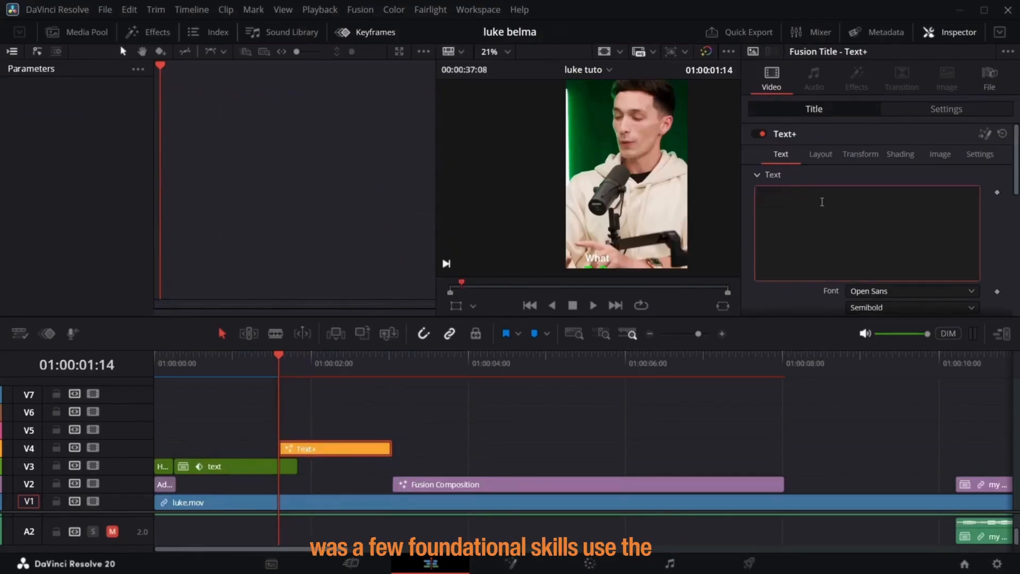
pyautogui.write('Was a few')
# - Format the "Was a few" title in Helvetica Bold at size 0.1177
pyautogui.click(892, 292)
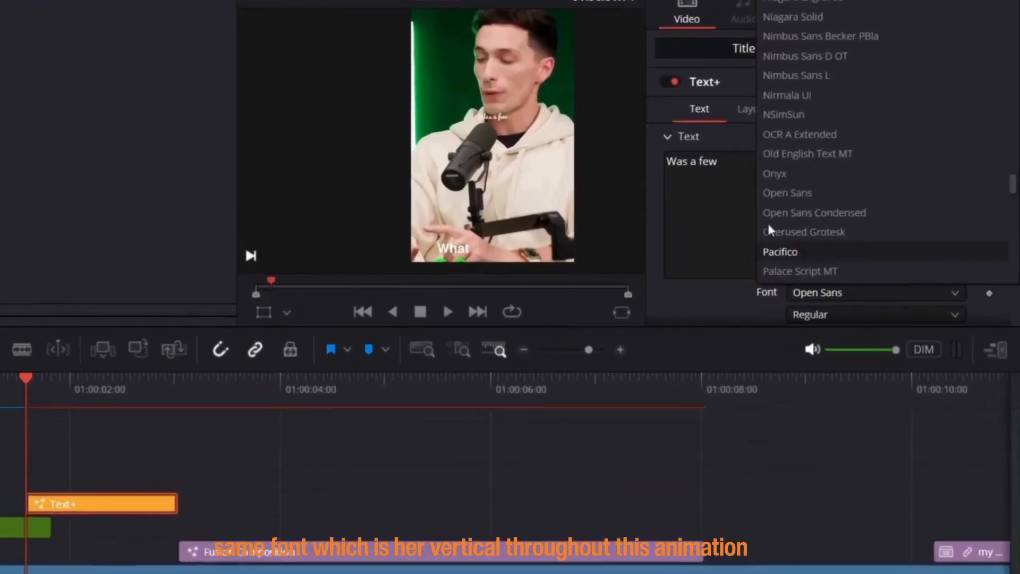
pyautogui.scroll(15, 850, 138)
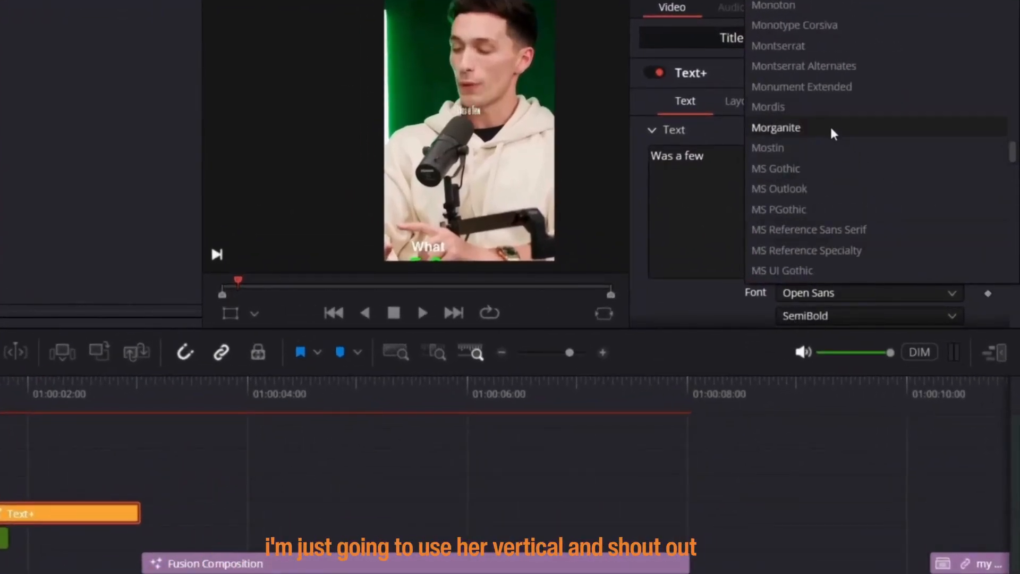
pyautogui.scroll(5, 829, 128)
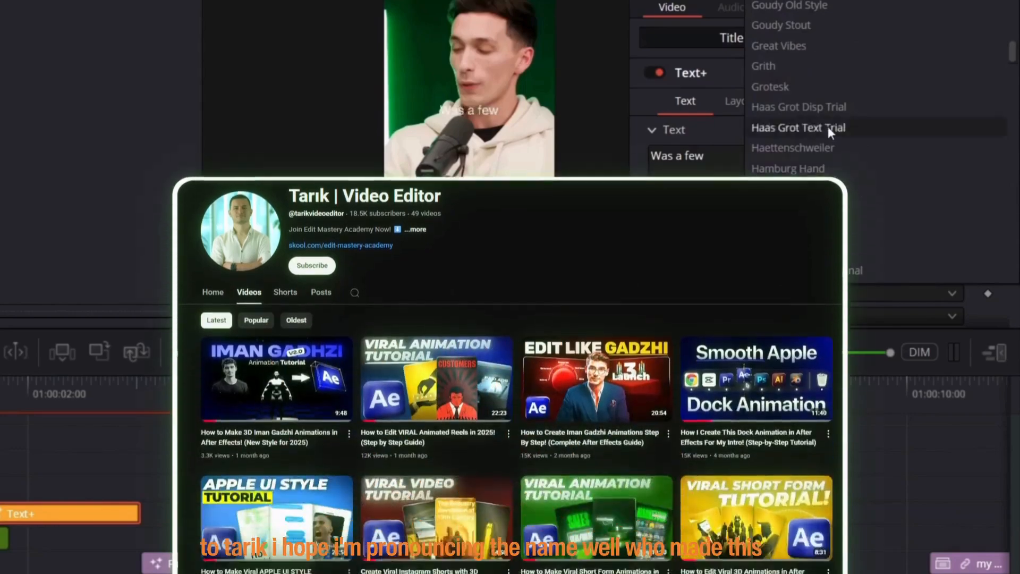
pyautogui.click(828, 127)
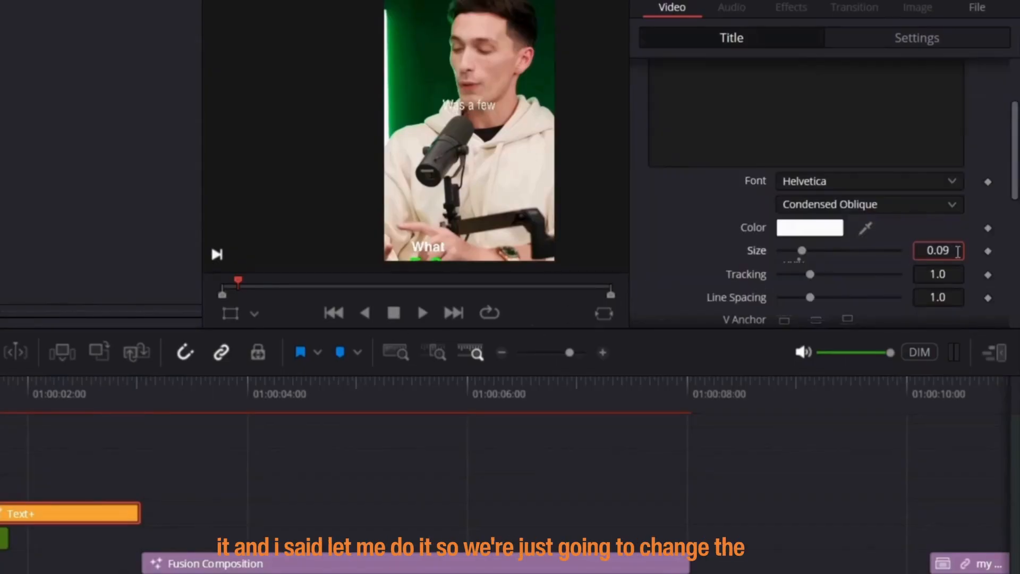
pyautogui.press('BackSpace')
pyautogui.press('BackSpace')
pyautogui.write('1')
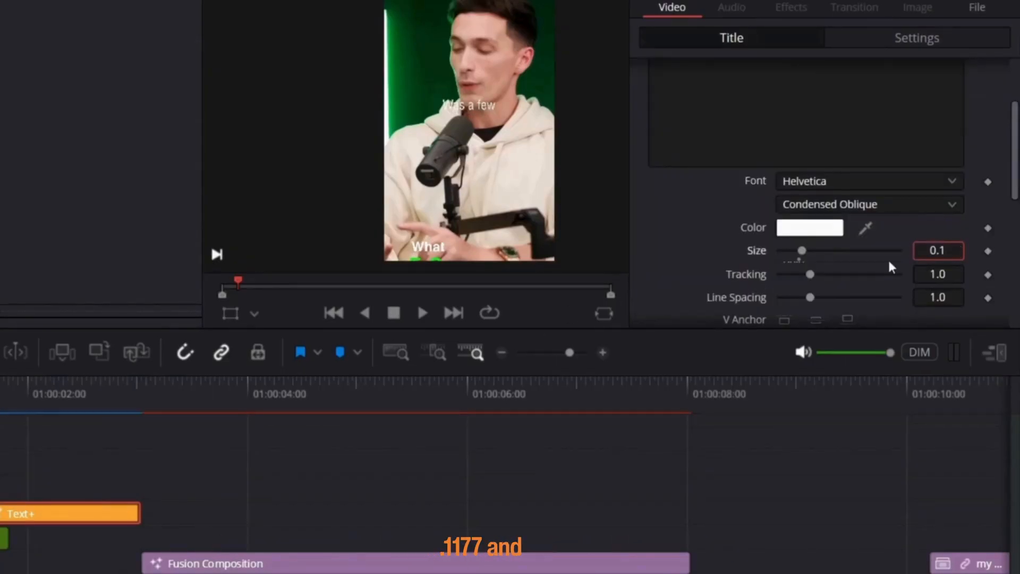
pyautogui.write('177')
pyautogui.press('Return')
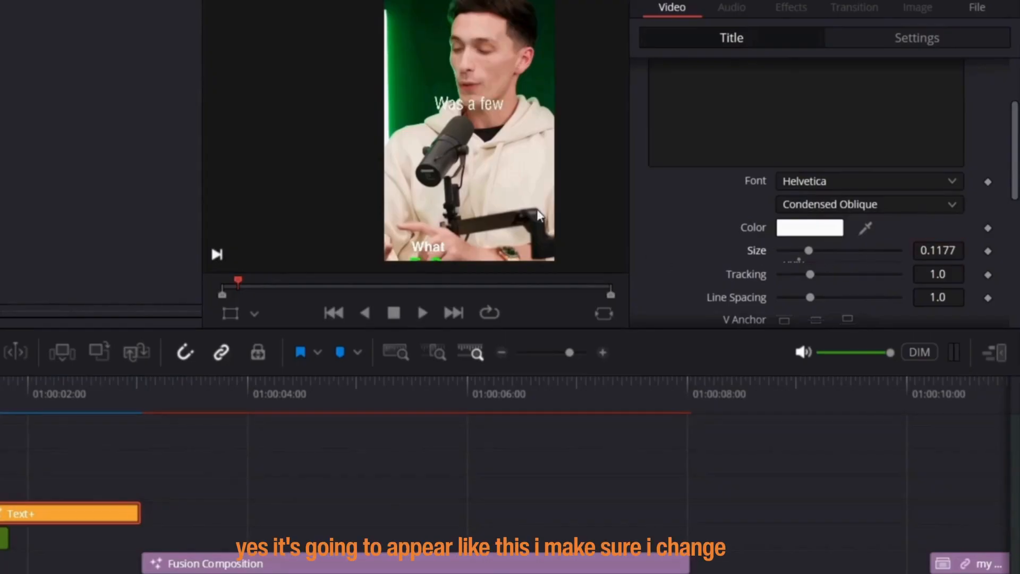
pyautogui.click(845, 204)
pyautogui.click(823, 328)
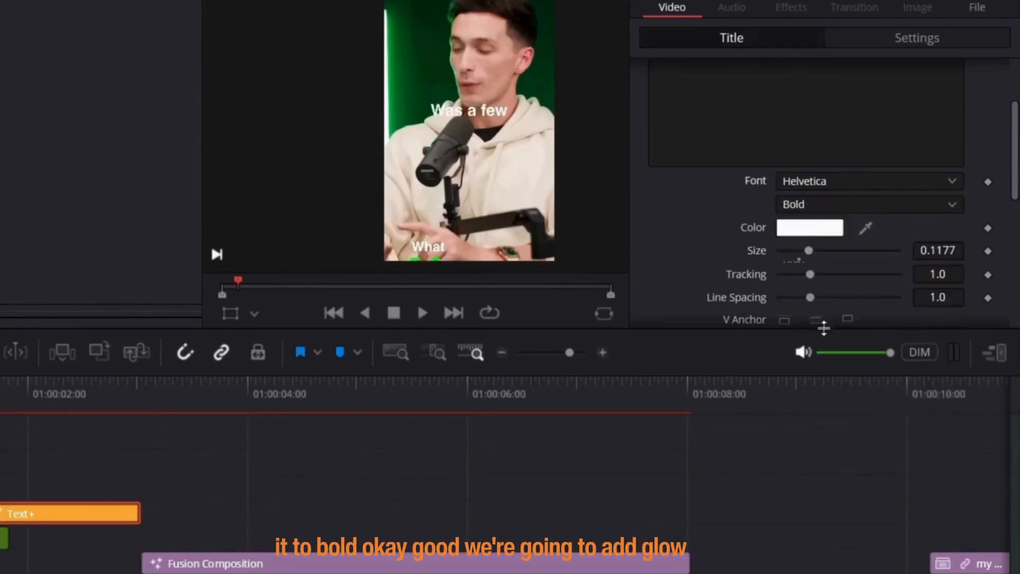
# - Position the "Was a few" title with its layout center at X 0.343 and Y 0.266
pyautogui.scroll(3, 789, 165)
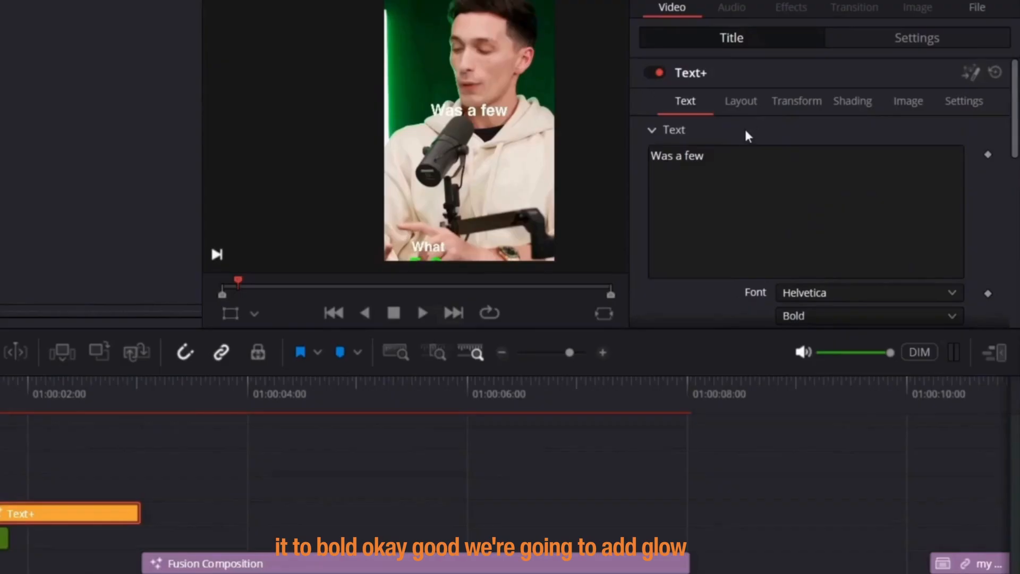
pyautogui.click(743, 101)
pyautogui.click(834, 177)
pyautogui.press('BackSpace')
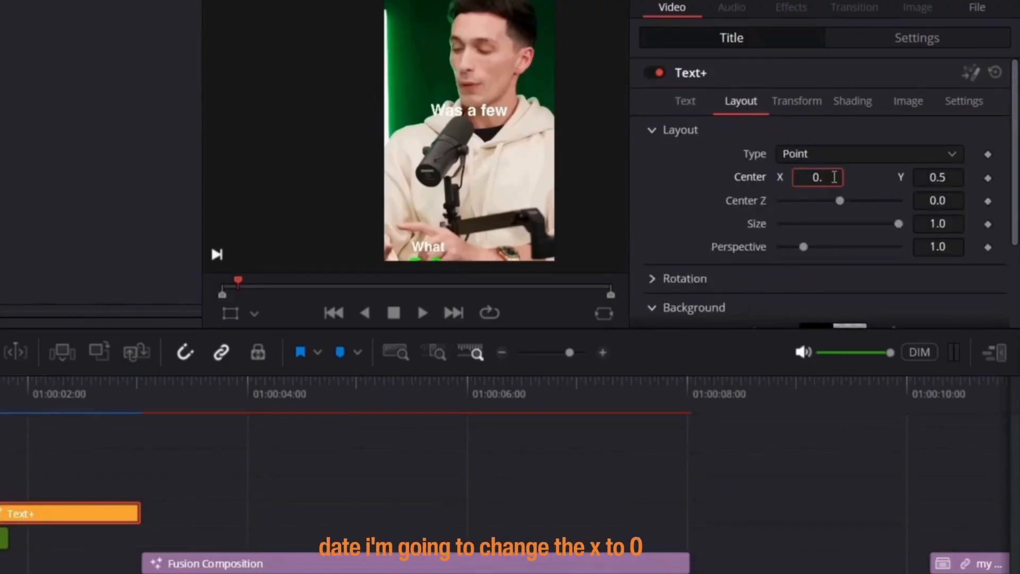
pyautogui.write('343')
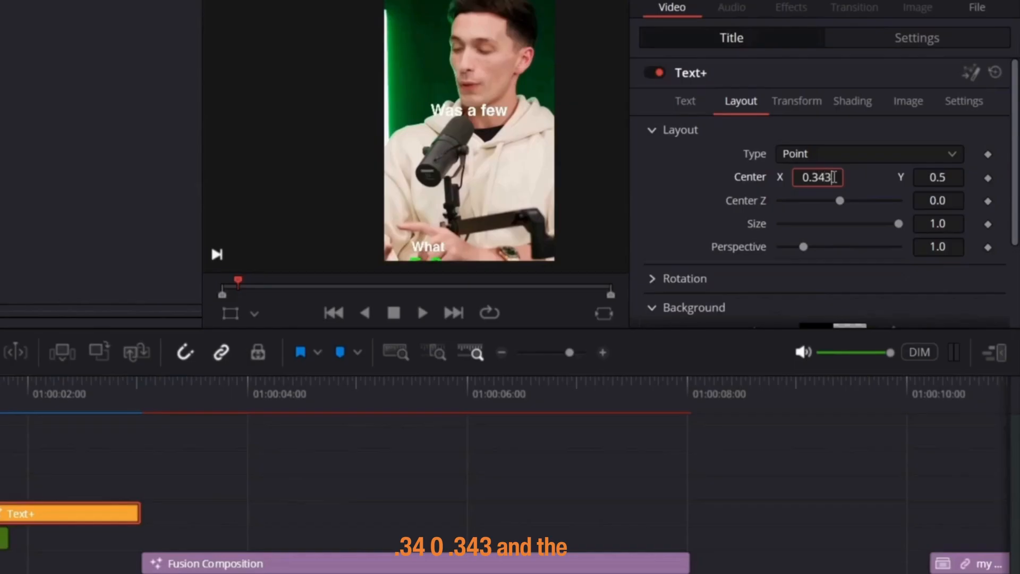
pyautogui.click(951, 178)
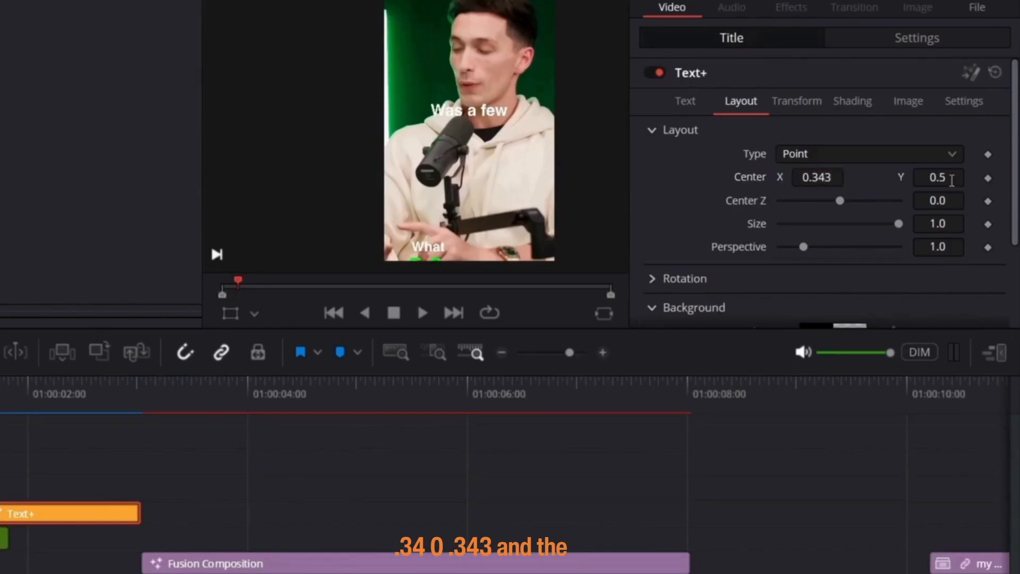
pyautogui.write('2')
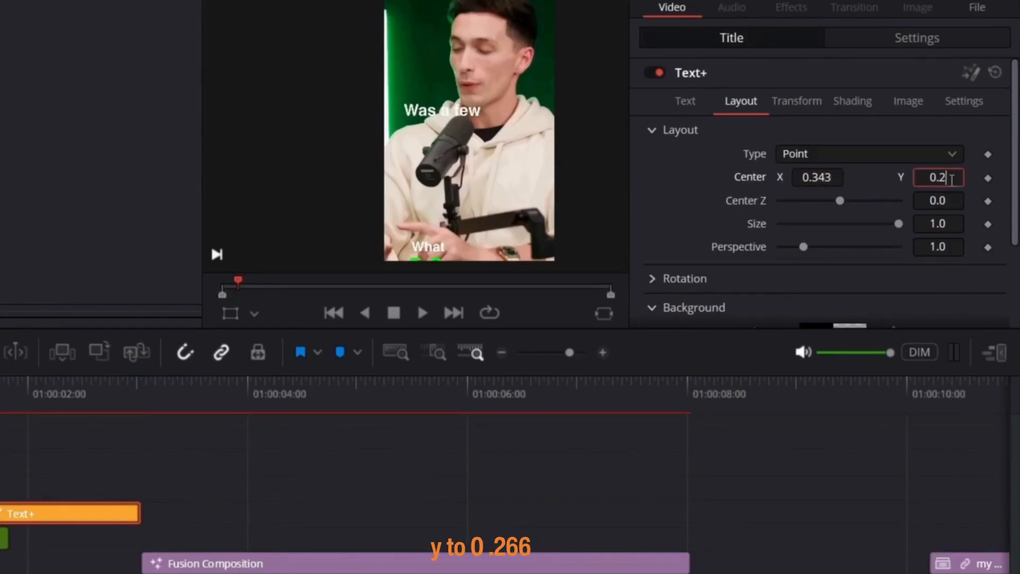
pyautogui.write('66')
pyautogui.press('Return')
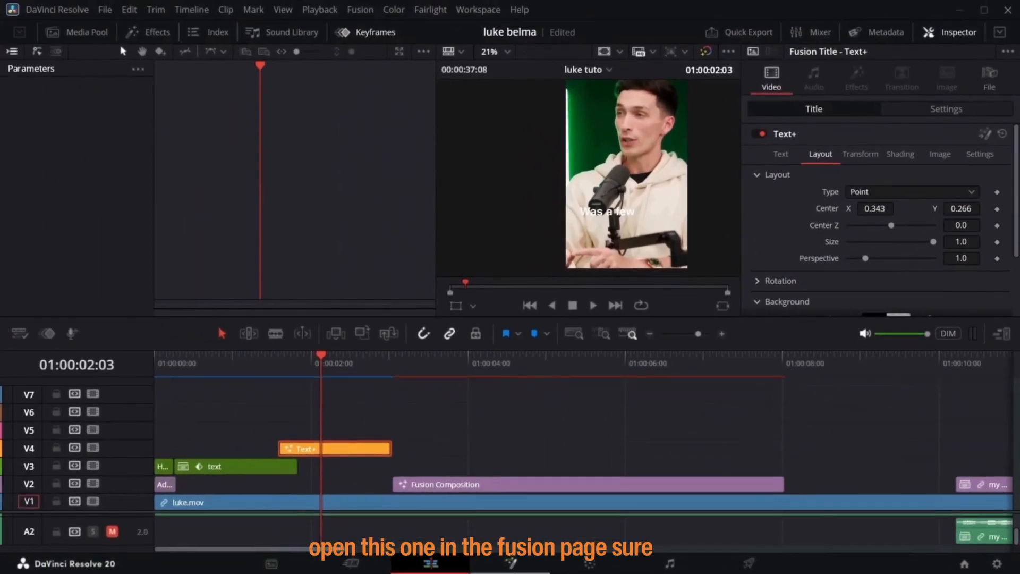
# - Open the "Was a few" title on the Fusion page and add a Follower modifier to its text
pyautogui.click(523, 562)
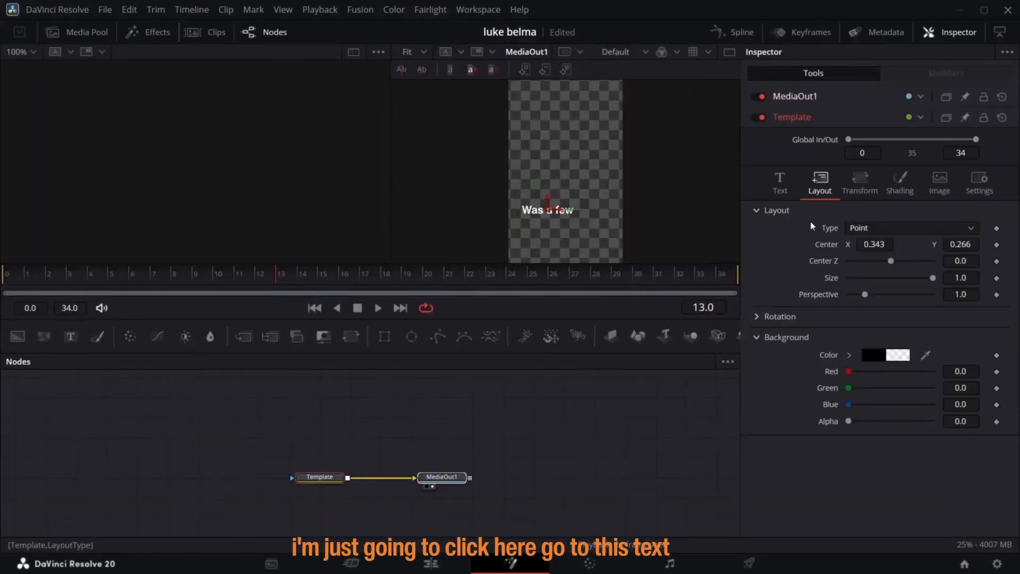
pyautogui.click(779, 183)
pyautogui.rightClick(846, 257)
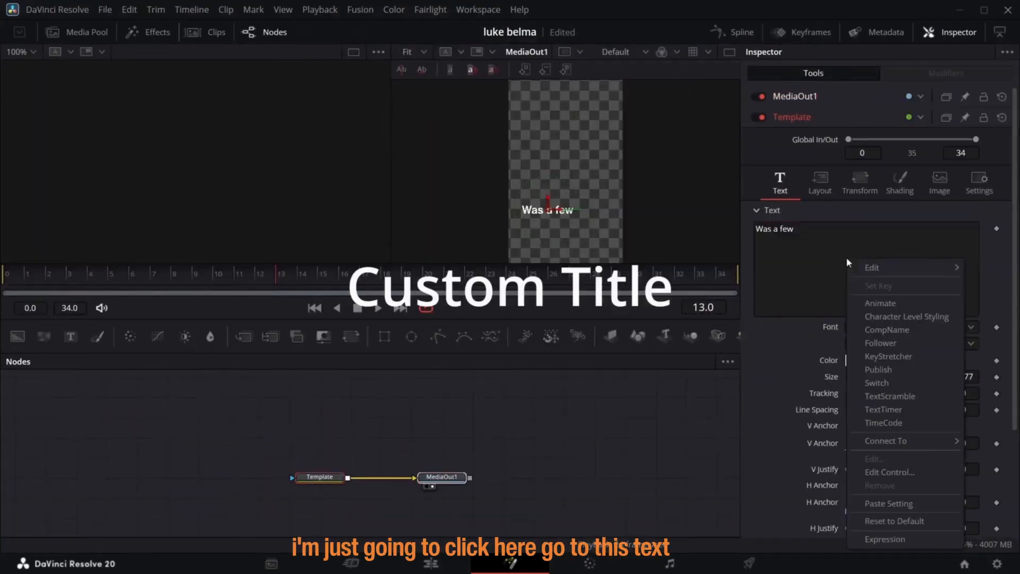
pyautogui.click(881, 344)
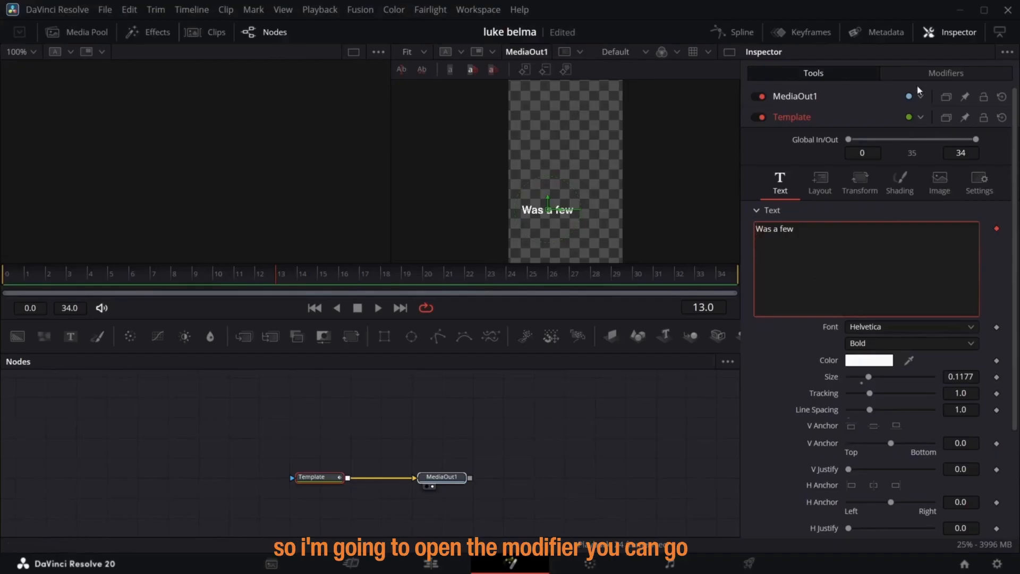
# - Keyframe the Follower's shading opacity at 1.0 on frame 15 and 0.0 on frame 0
pyautogui.click(936, 80)
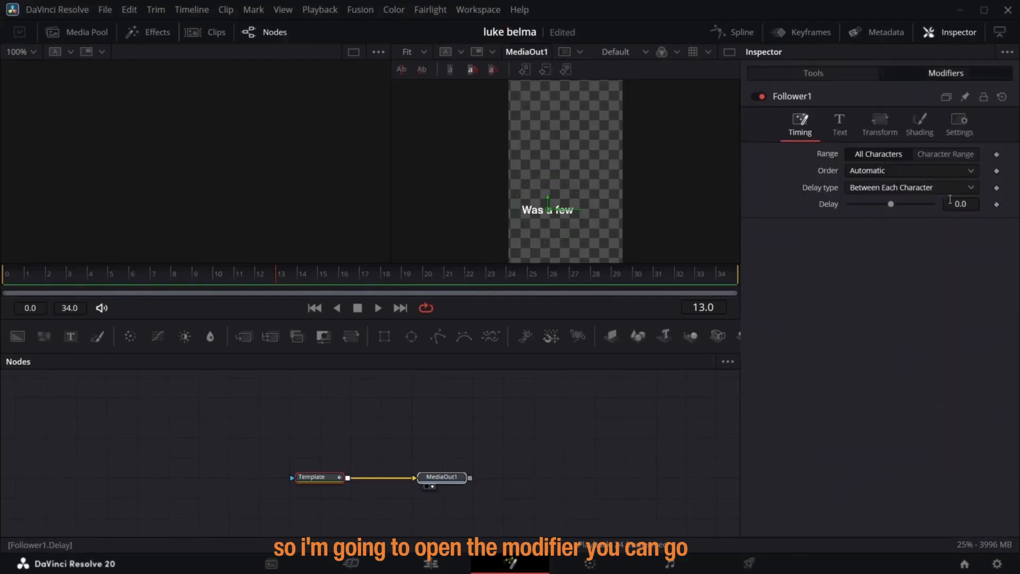
pyautogui.click(918, 132)
pyautogui.press('Right')
pyautogui.press('Right')
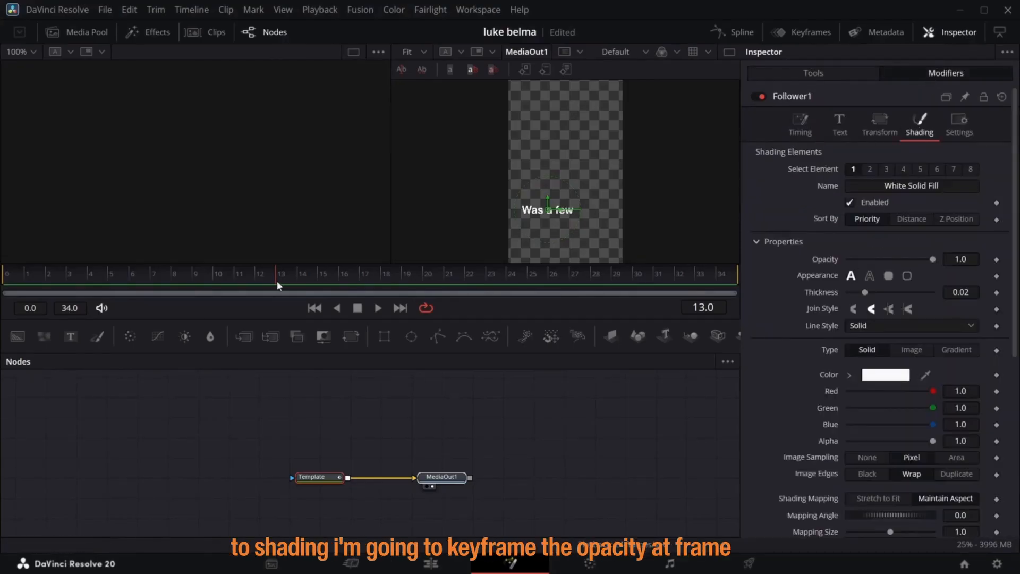
pyautogui.click(997, 259)
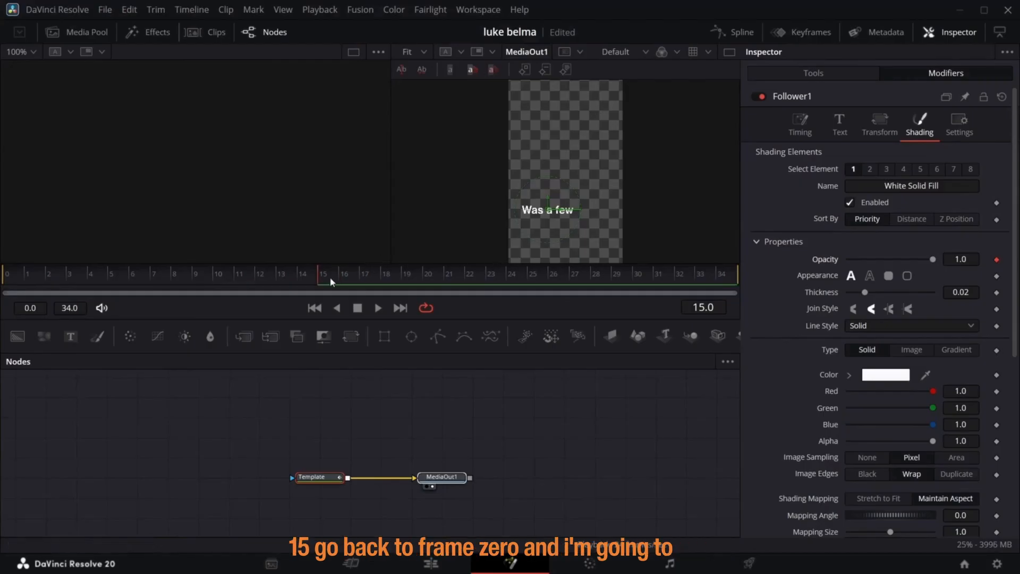
pyautogui.moveTo(330, 281); pyautogui.dragTo(306, 283)
pyautogui.press('Home')
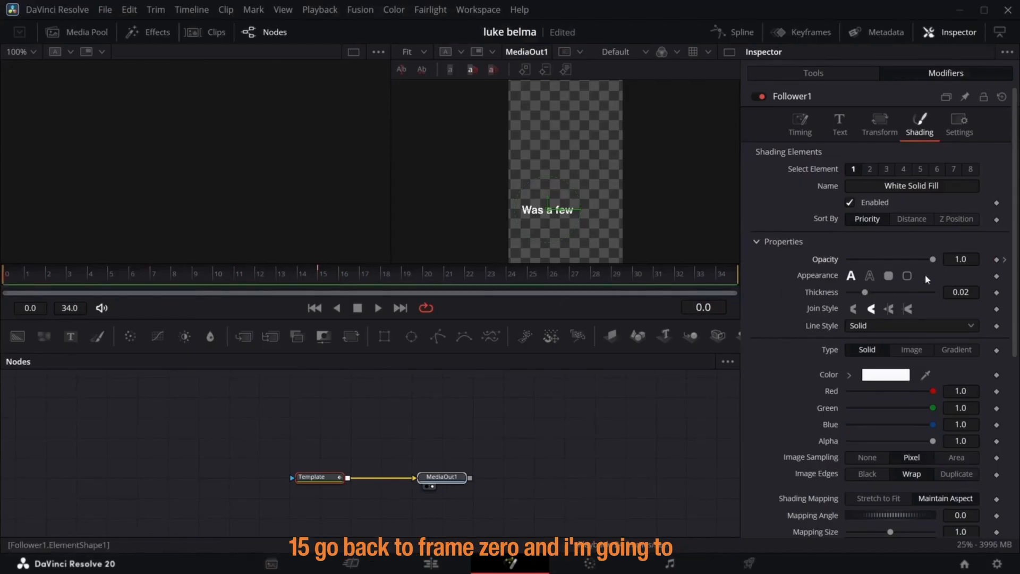
pyautogui.moveTo(932, 259); pyautogui.dragTo(844, 260)
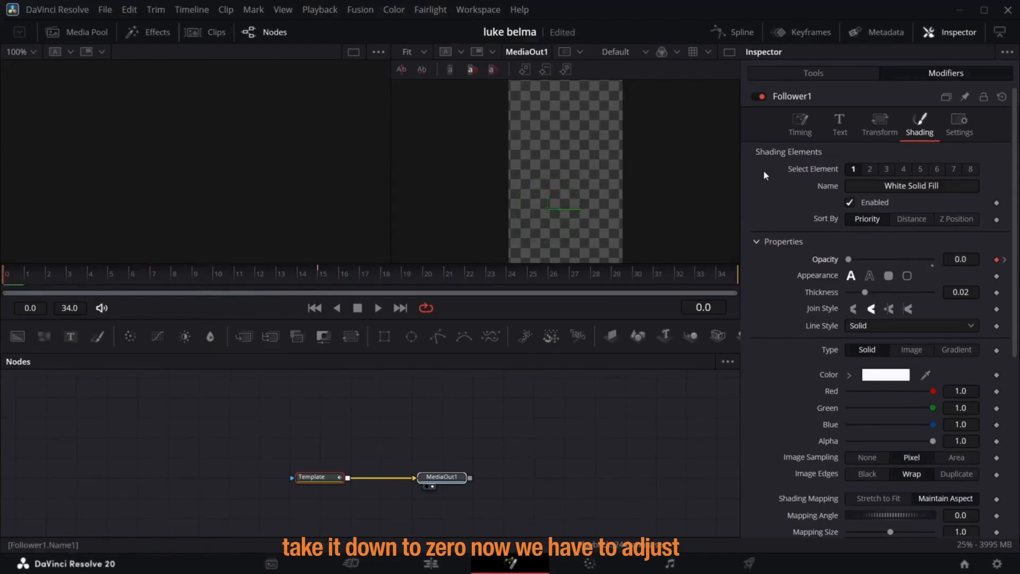
pyautogui.moveTo(6, 282); pyautogui.dragTo(170, 276)
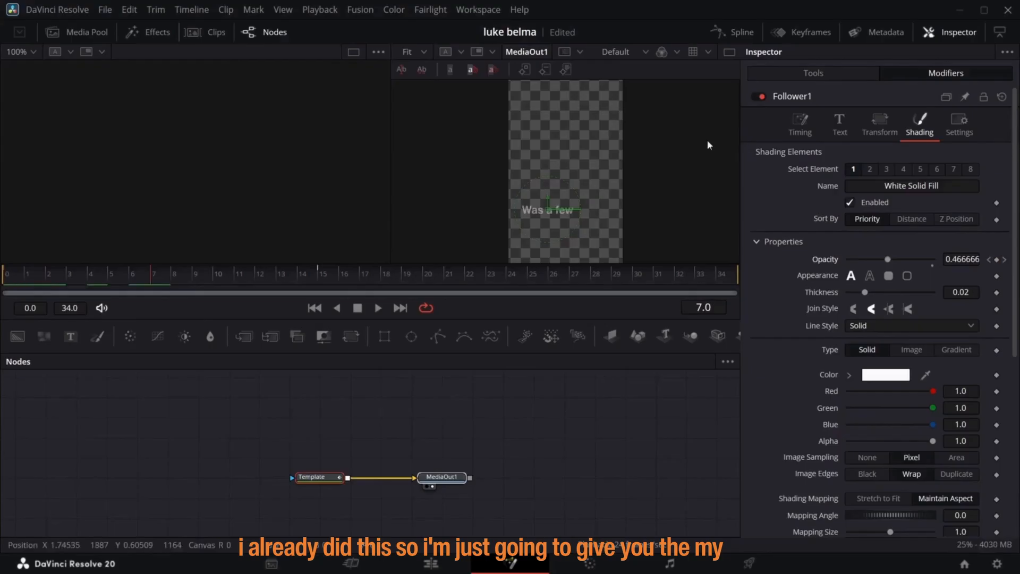
# - Set the Follower's delay between each character to 0.8 and scrub through the resulting text entrance
pyautogui.click(799, 123)
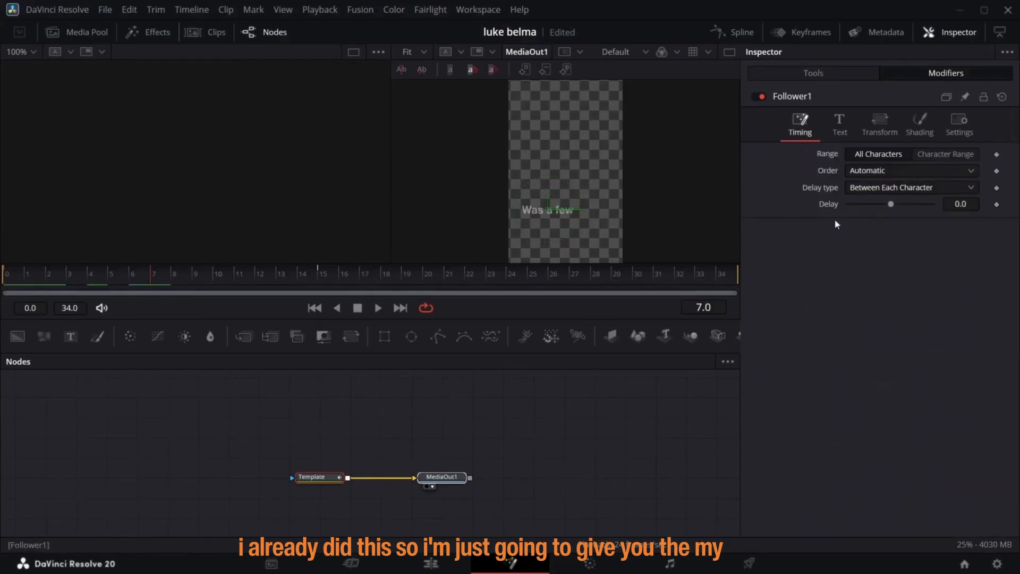
pyautogui.click(972, 203)
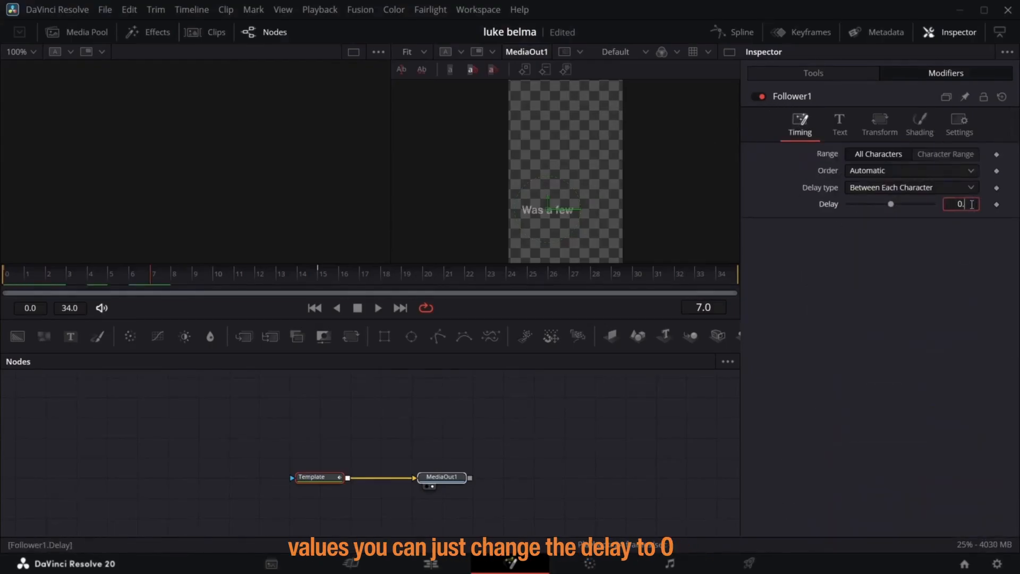
pyautogui.write('8')
pyautogui.press('Return')
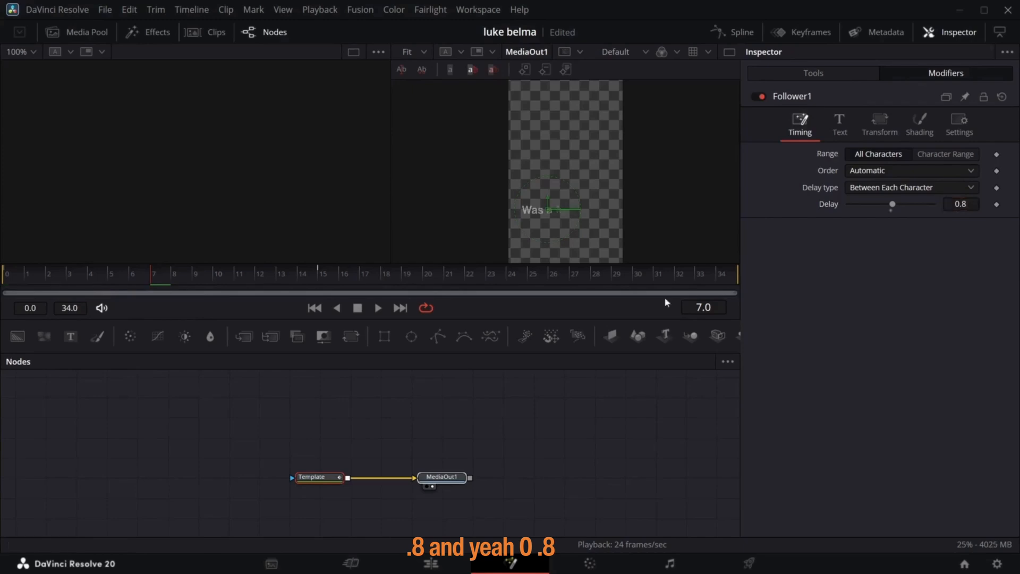
pyautogui.moveTo(282, 273); pyautogui.dragTo(111, 304)
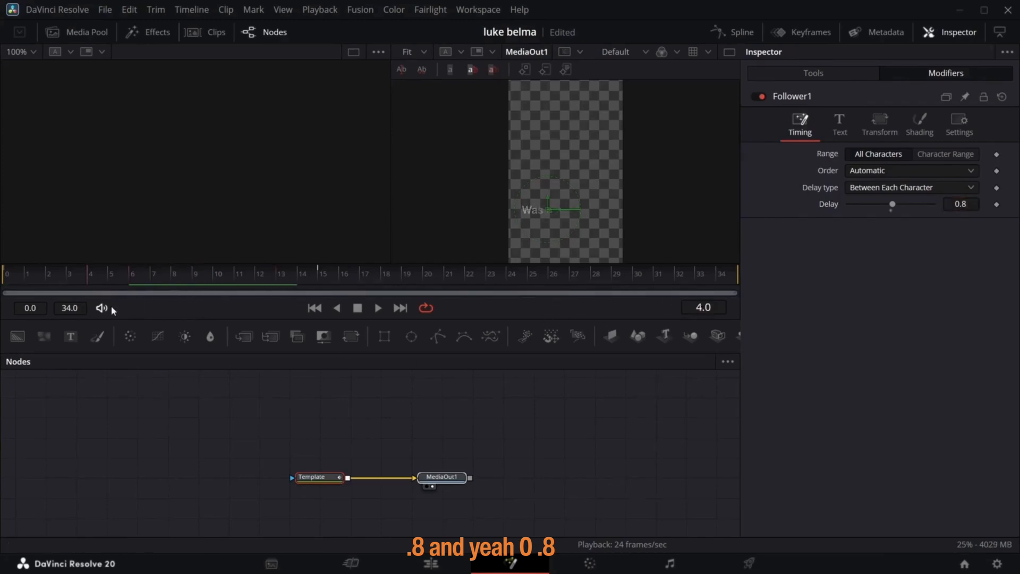
# - Show the Follower's Opacity curve in the Spline editor and select all of its keyframes
pyautogui.click(741, 33)
pyautogui.click(399, 396)
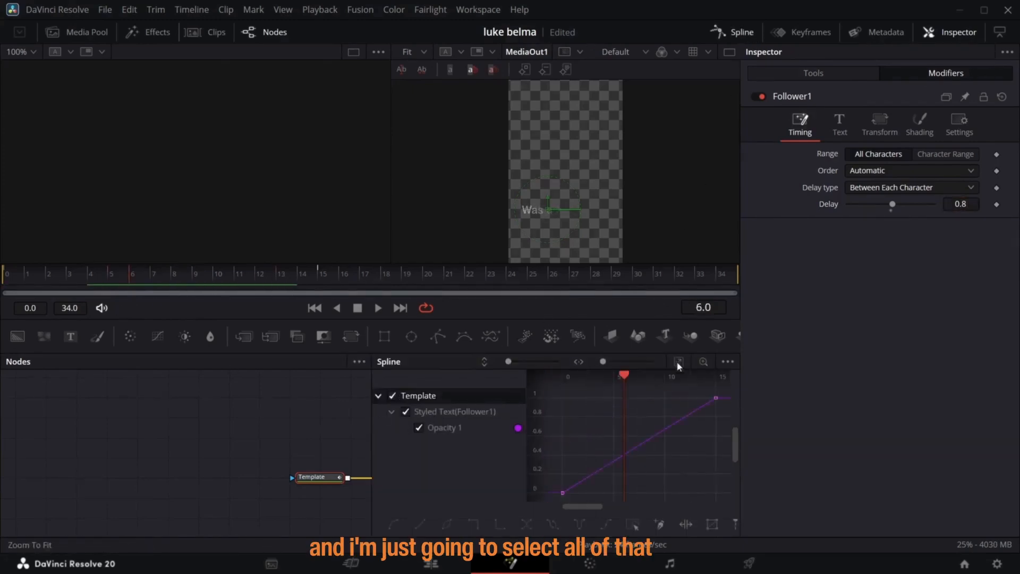
pyautogui.hotkey('ctrl', 'a')
pyautogui.click(723, 31)
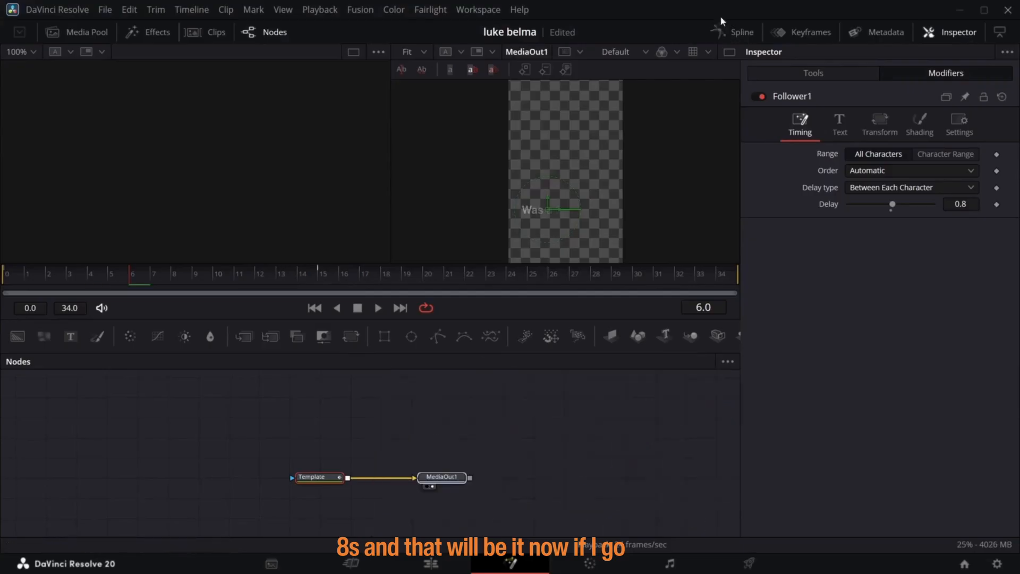
# - Return to the Edit page and duplicate the "Was a few" title from V4 onto V5 at 01:00:01:14
pyautogui.click(430, 563)
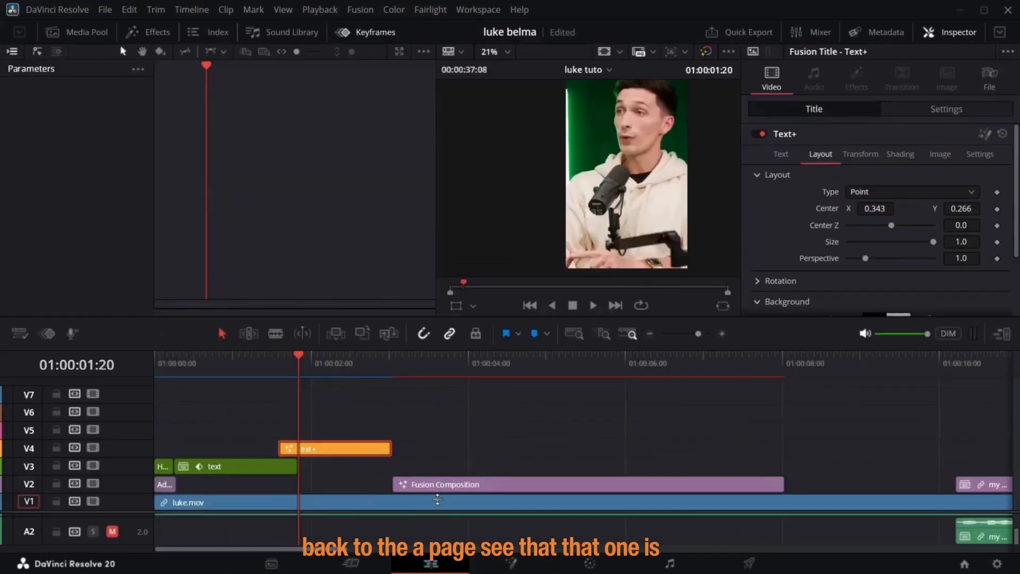
pyautogui.moveTo(281, 372)
pyautogui.mouseDown()
pyautogui.moveTo(285, 387)
pyautogui.moveTo(375, 377)
pyautogui.moveTo(281, 386)
pyautogui.moveTo(289, 385)
pyautogui.moveTo(278, 364)
pyautogui.moveTo(320, 366)
pyautogui.moveTo(278, 367)
pyautogui.mouseUp()
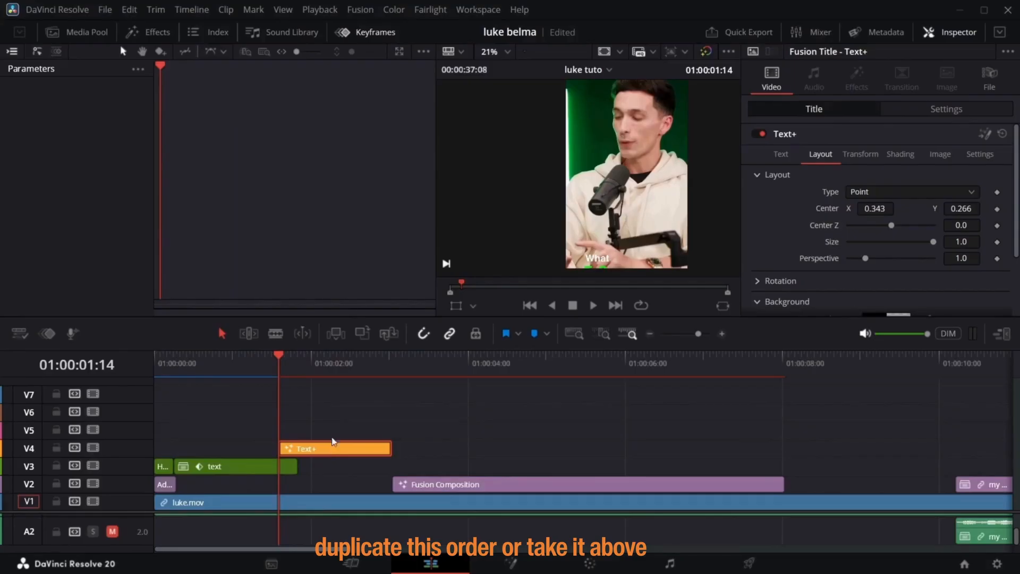
pyautogui.moveTo(330, 445); pyautogui.dragTo(330, 428)
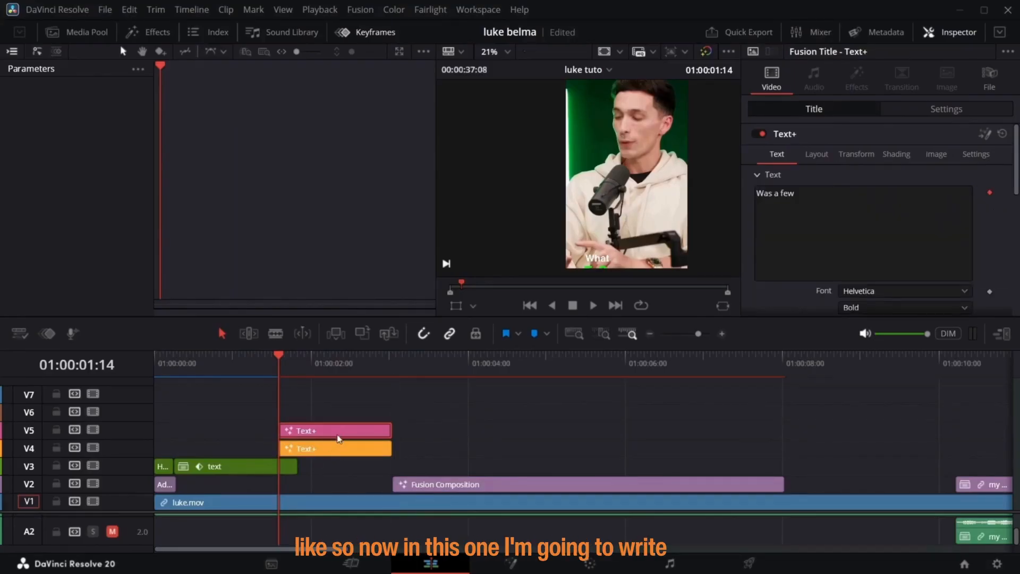
# - Replace the text of the duplicated V5 title with "Foundational"
pyautogui.click(846, 210)
pyautogui.press('BackSpace')
pyautogui.press('BackSpace')
pyautogui.press('BackSpace')
pyautogui.press('BackSpace')
pyautogui.press('BackSpace')
pyautogui.press('BackSpace')
pyautogui.press('BackSpace')
pyautogui.press('BackSpace')
pyautogui.press('BackSpace')
pyautogui.write('Fo')
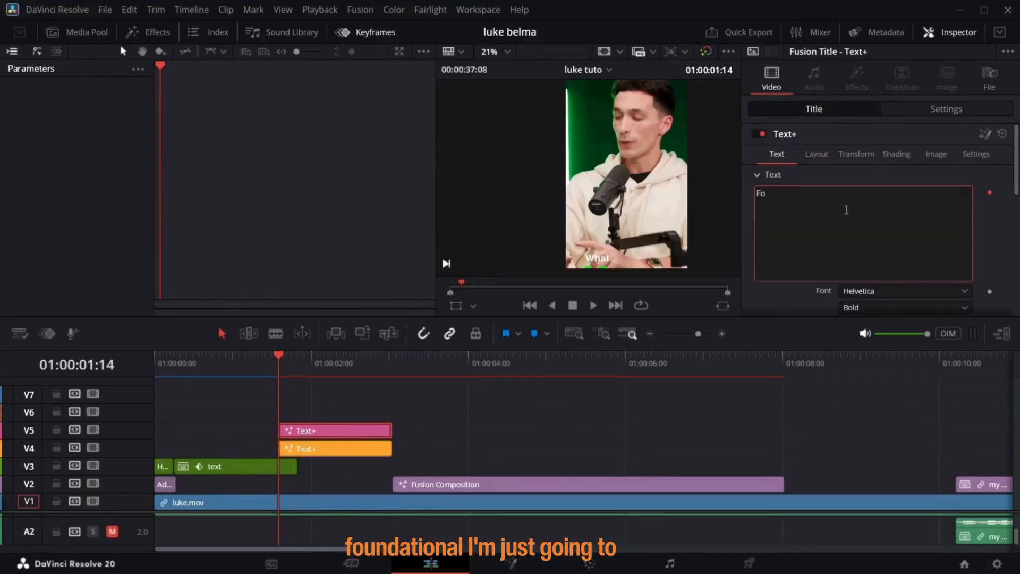
pyautogui.write('undationa')
# - Change the "Foundational" title's font style to Bold Oblique and its color to green #00eb00
pyautogui.scroll(-3, 870, 256)
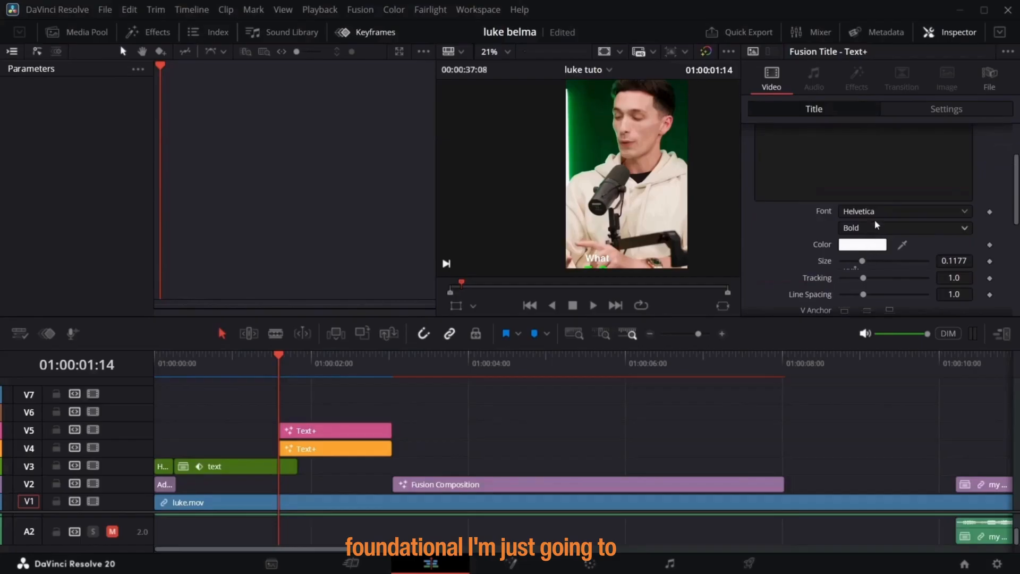
pyautogui.click(874, 227)
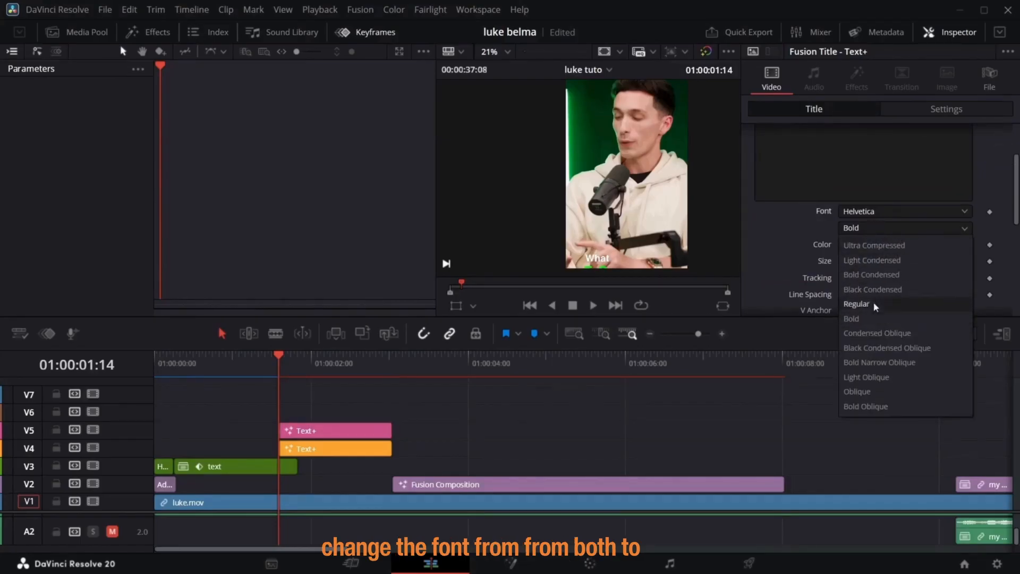
pyautogui.click(865, 405)
pyautogui.click(871, 248)
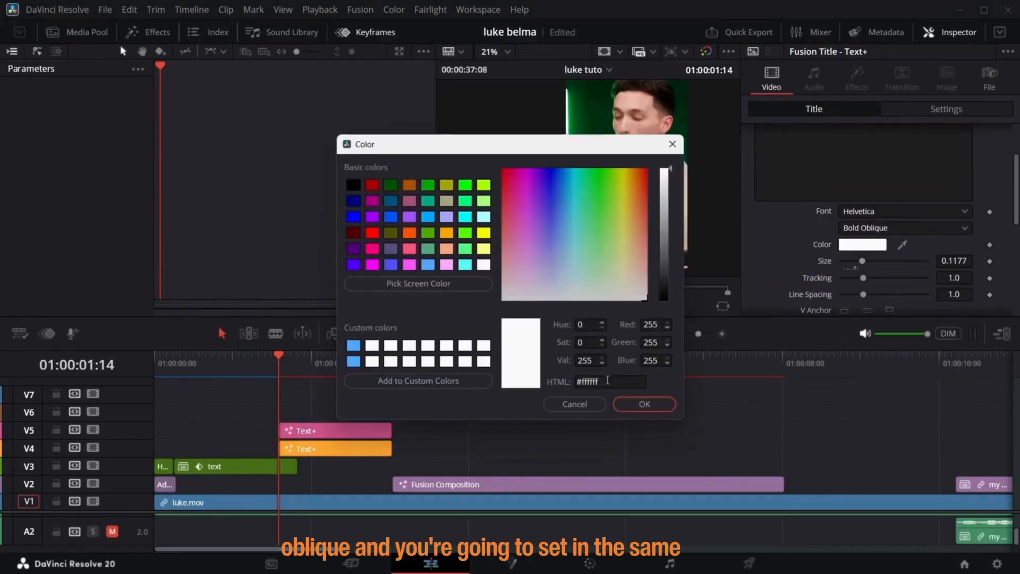
pyautogui.click(607, 380)
pyautogui.press('BackSpace')
pyautogui.press('BackSpace')
pyautogui.press('BackSpace')
pyautogui.press('BackSpace')
pyautogui.press('BackSpace')
pyautogui.press('BackSpace')
pyautogui.write('003')
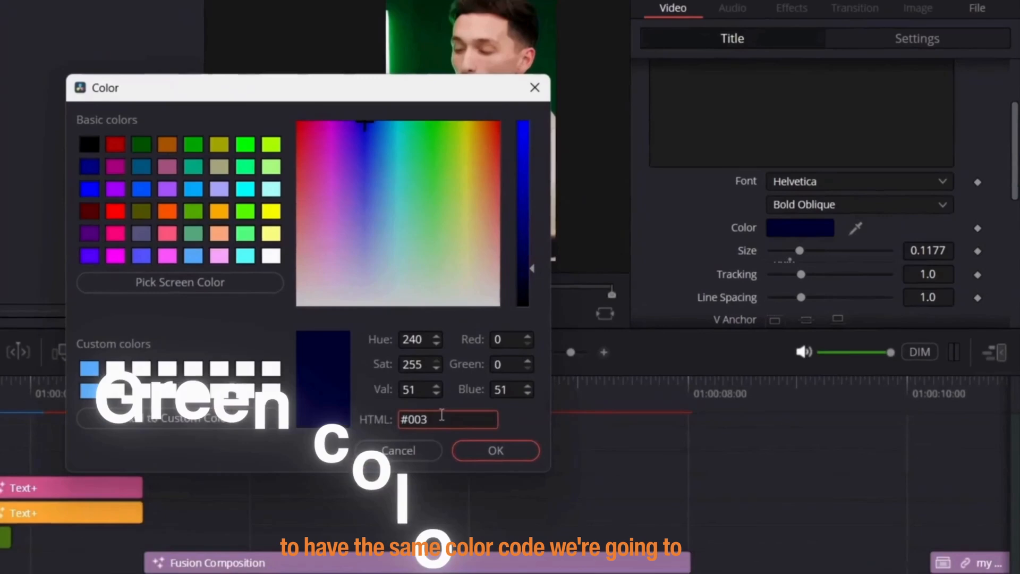
pyautogui.press('BackSpace')
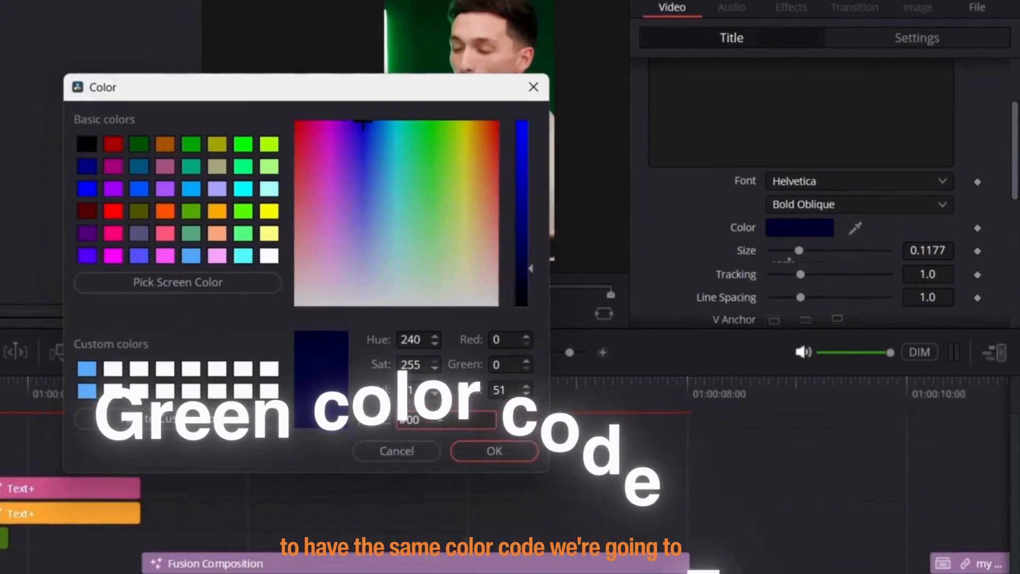
pyautogui.write('eb00')
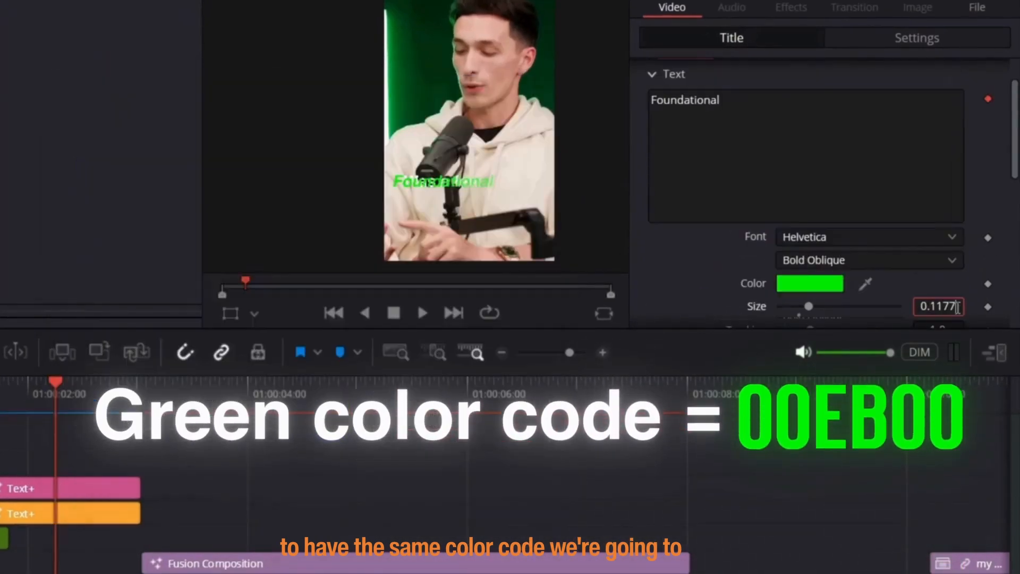
# - Set the "Foundational" title's text size to 0.13
pyautogui.press('BackSpace')
pyautogui.press('BackSpace')
pyautogui.press('BackSpace')
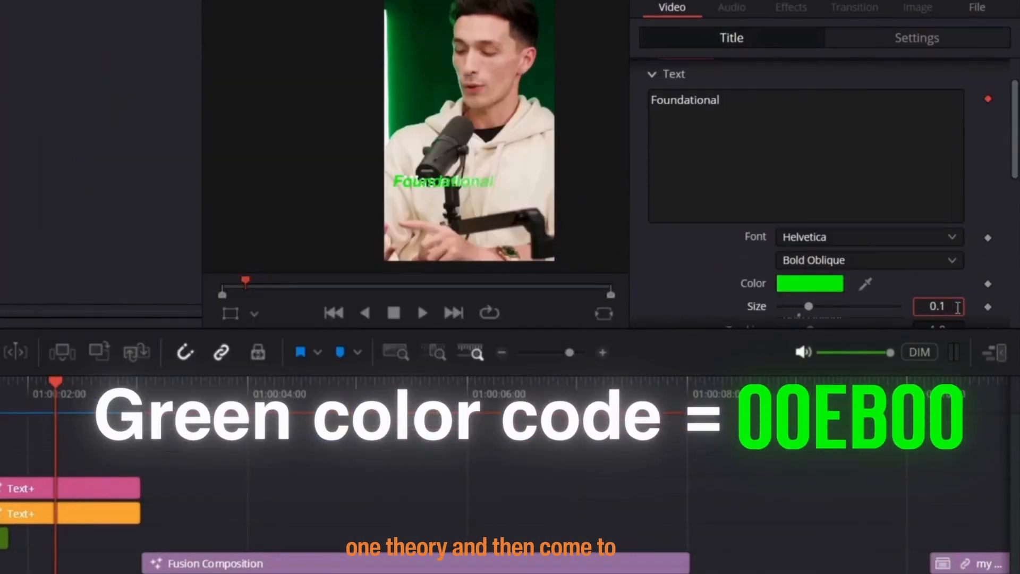
pyautogui.write('3')
# - Position the "Foundational" title with its layout center at X 0.519 and Y 0.217
pyautogui.scroll(2, 957, 307)
pyautogui.click(741, 101)
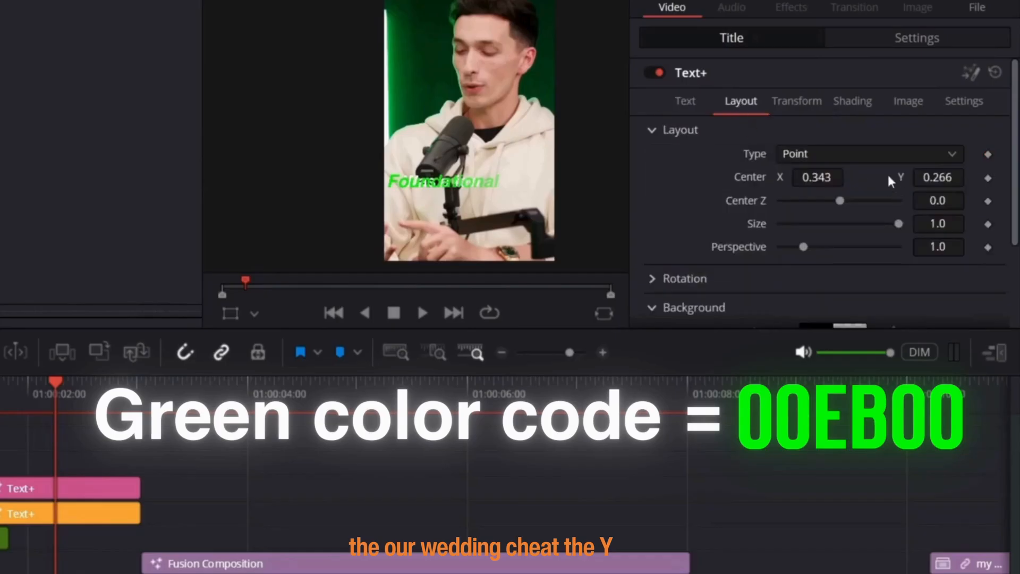
pyautogui.click(836, 171)
pyautogui.press('BackSpace')
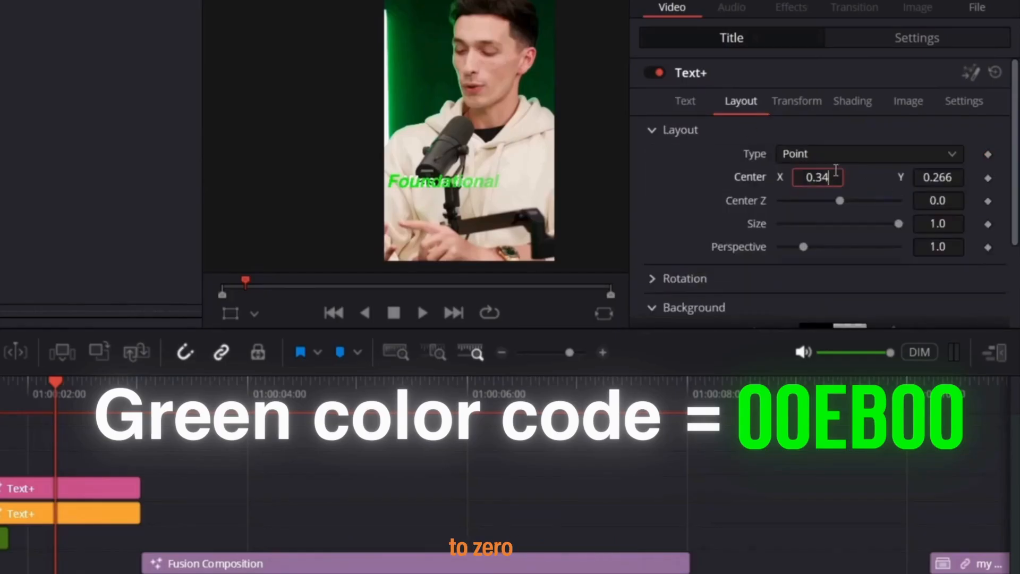
pyautogui.press('BackSpace')
pyautogui.write('519')
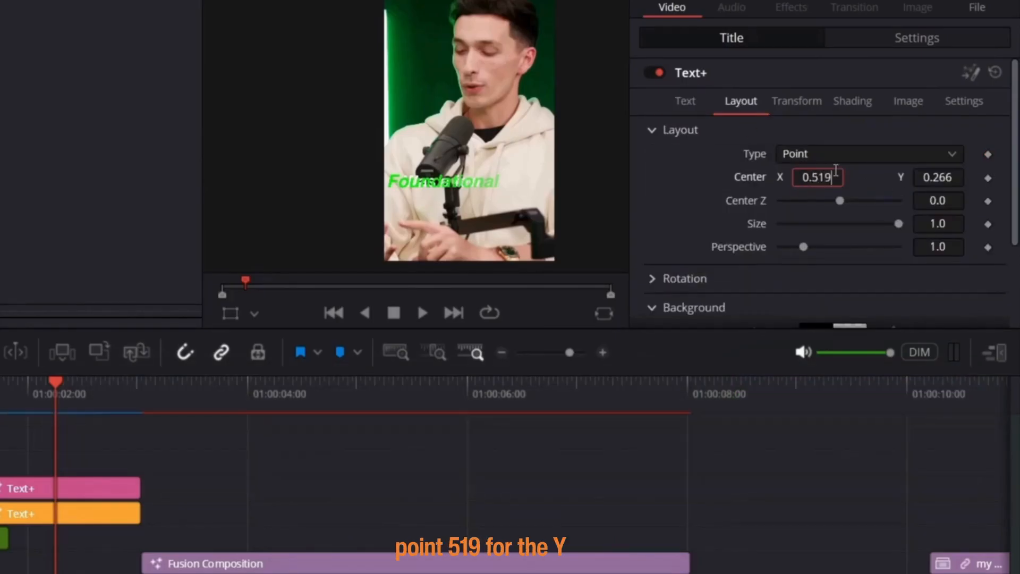
pyautogui.click(954, 178)
pyautogui.press('BackSpace')
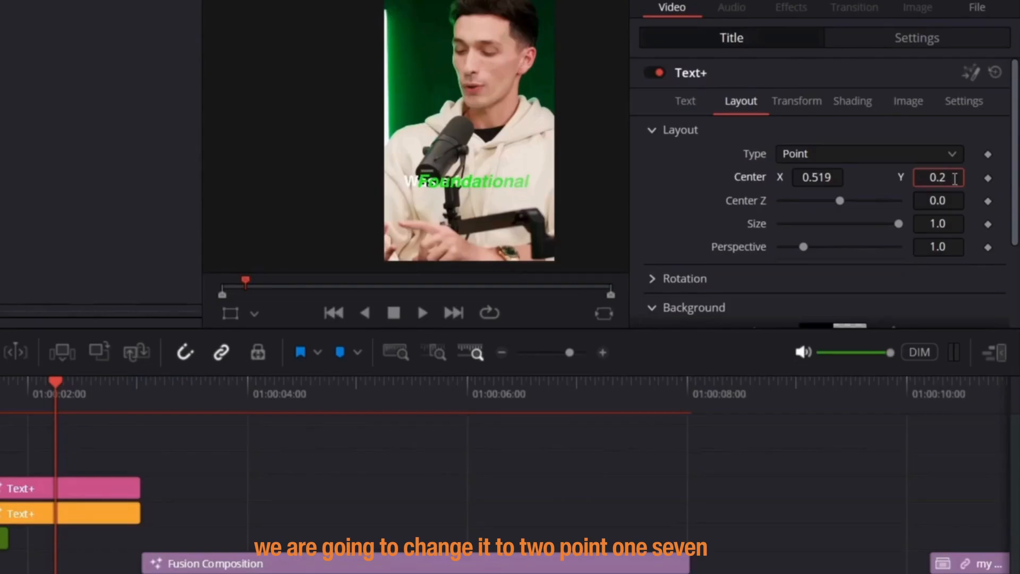
pyautogui.write('17')
pyautogui.press('Return')
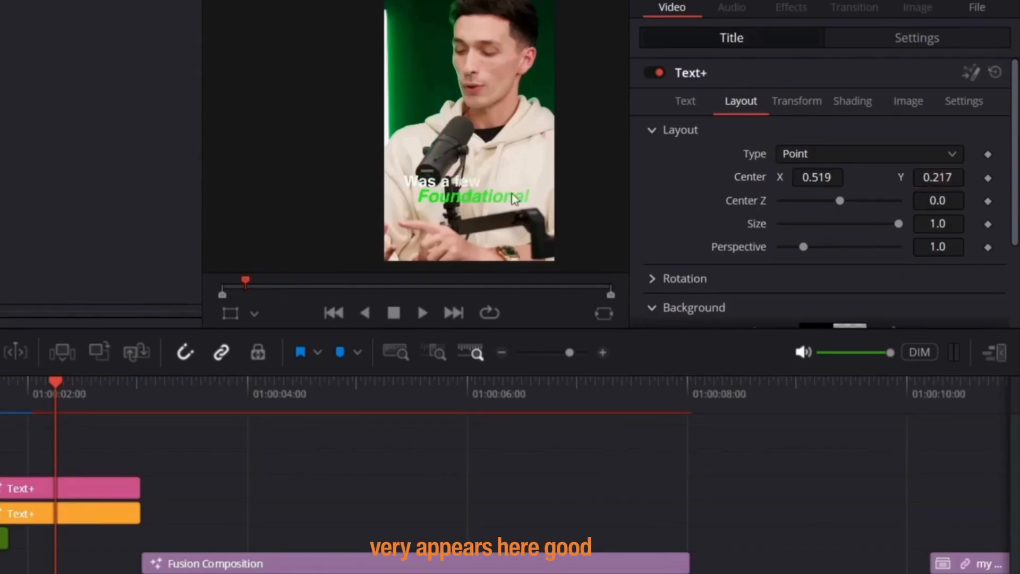
pyautogui.scroll(5, 499, 212)
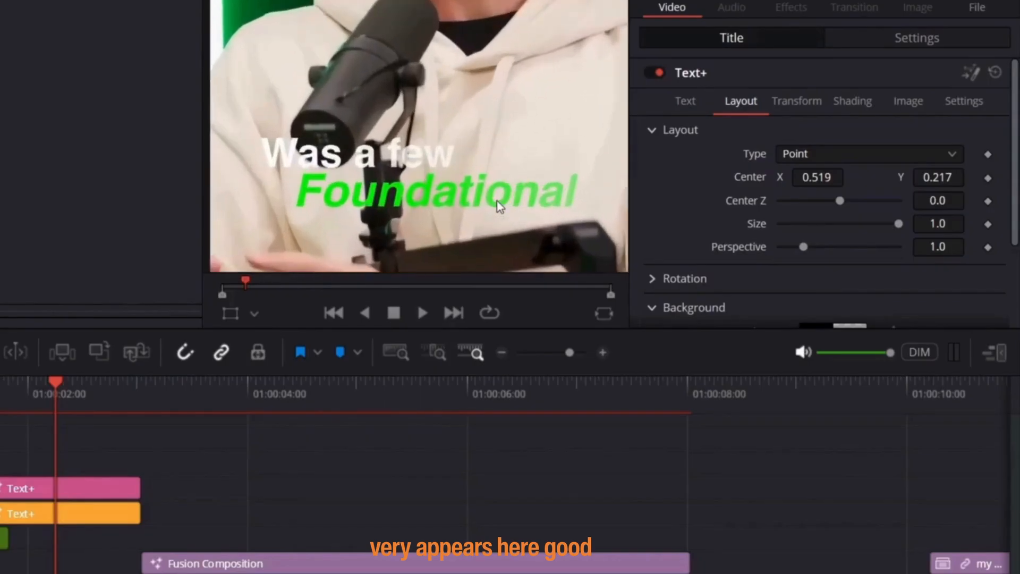
pyautogui.scroll(-1, 369, 202)
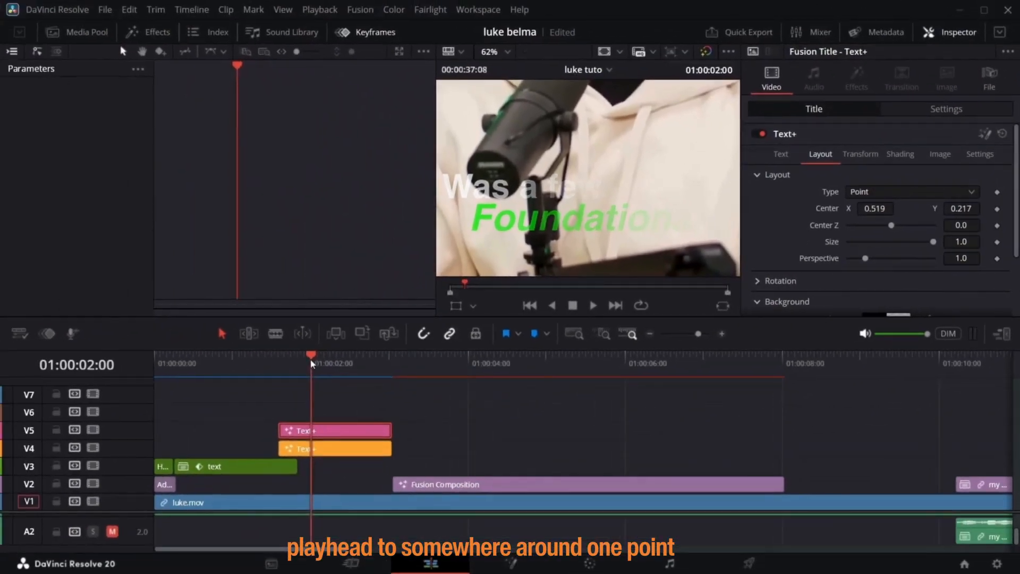
# - Move the "Foundational" title to start at 01:00:01:22 and trim its end to match the V4 title's end
pyautogui.moveTo(311, 361); pyautogui.dragTo(298, 364)
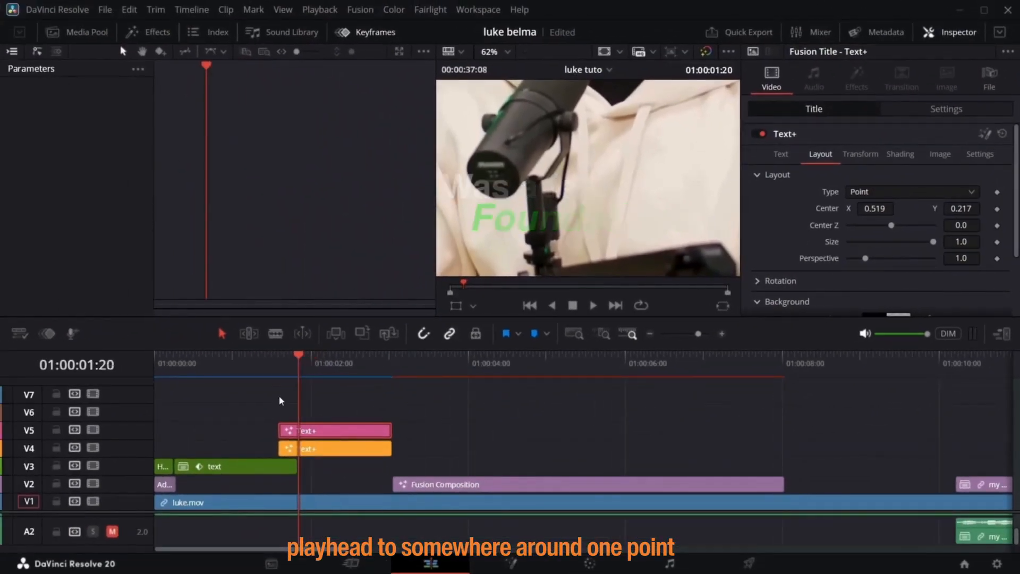
pyautogui.press('Right')
pyautogui.press('Right')
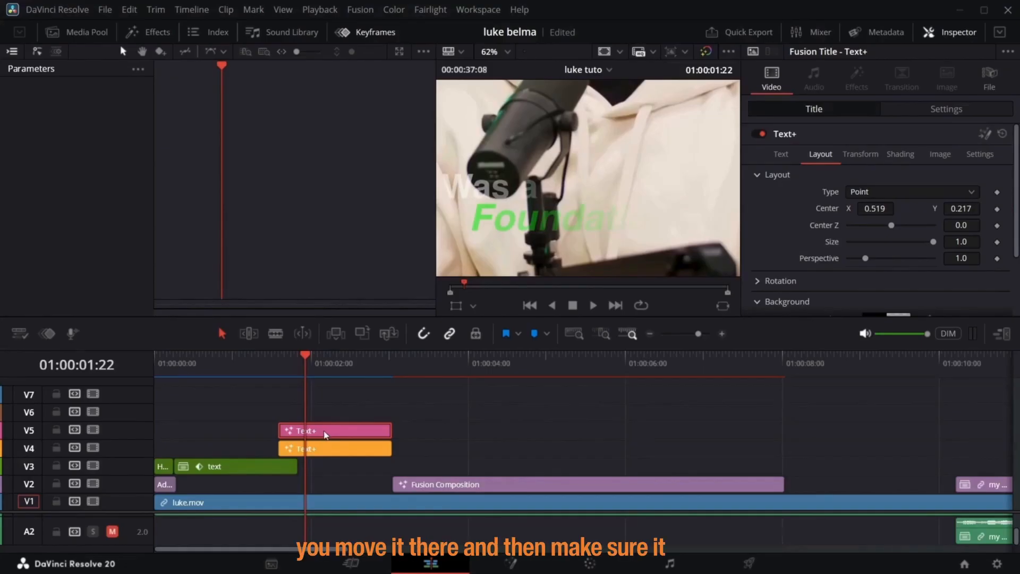
pyautogui.moveTo(323, 431); pyautogui.dragTo(351, 435)
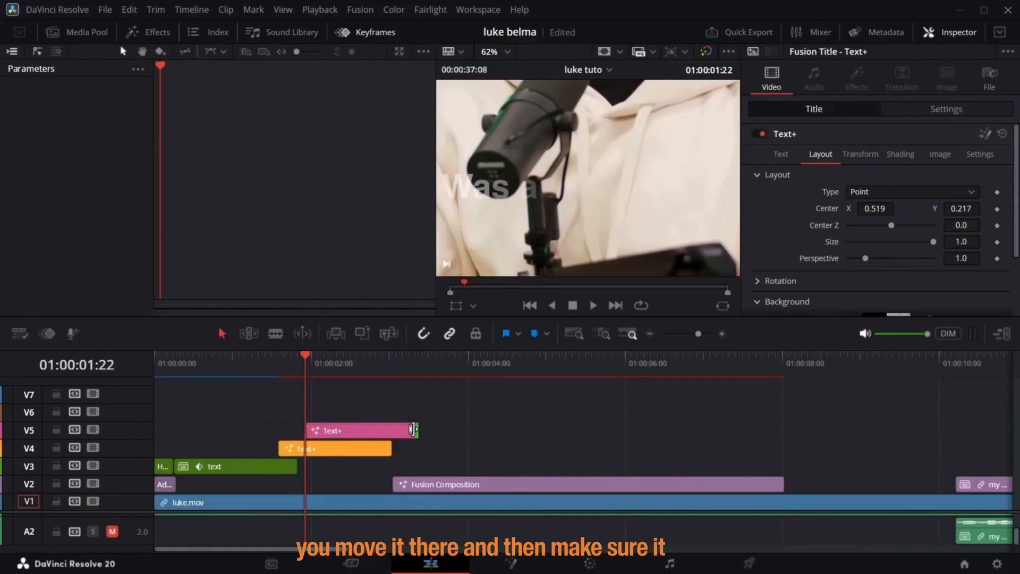
pyautogui.moveTo(418, 430); pyautogui.dragTo(392, 431)
# - Duplicate the "Was a few" title from V4 onto V6 at 01:00:01:14
pyautogui.moveTo(294, 358); pyautogui.dragTo(277, 367)
pyautogui.click(340, 450)
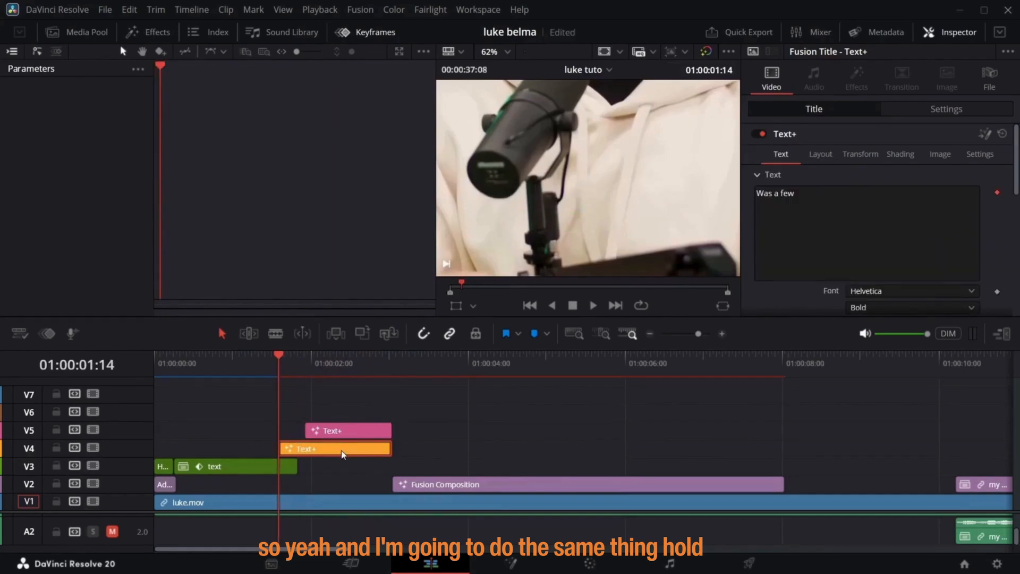
pyautogui.moveTo(339, 442); pyautogui.dragTo(336, 410)
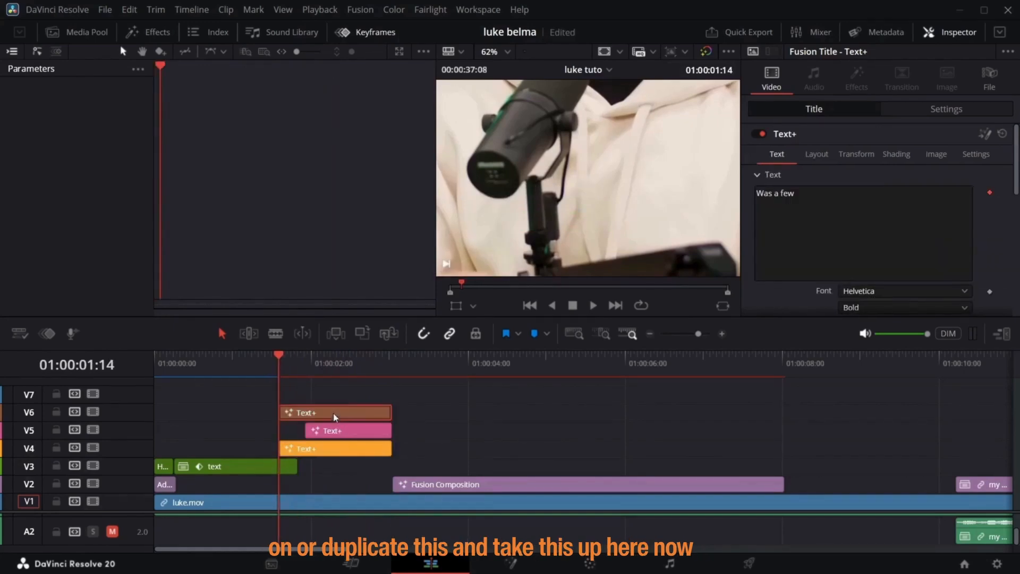
# - Change the V6 title's text to "Skills" and move the clip to start at 01:00:02:04
pyautogui.click(806, 189)
pyautogui.hotkey('ctrl', 'a')
pyautogui.press('BackSpace')
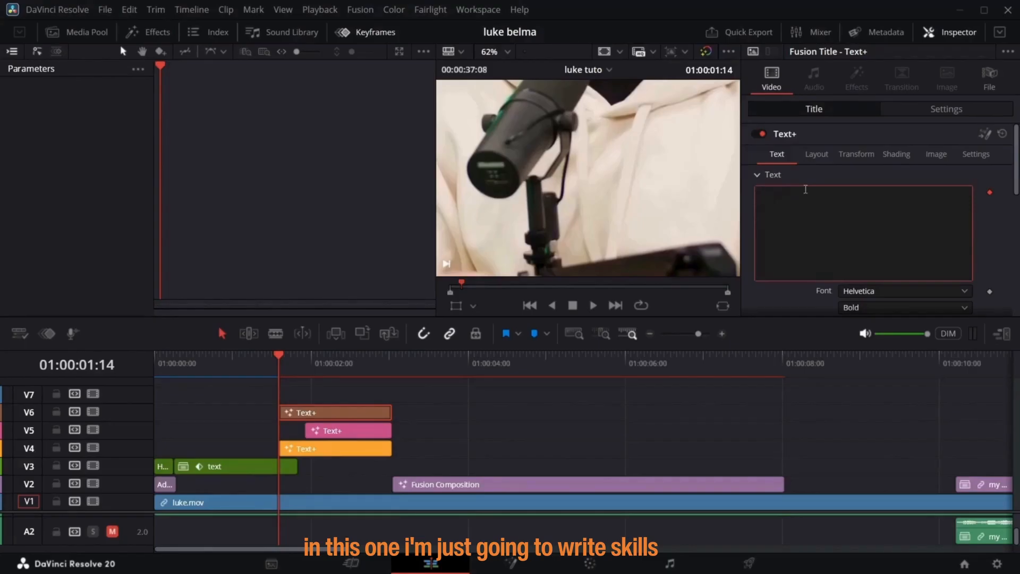
pyautogui.write('Skills')
pyautogui.click(313, 416)
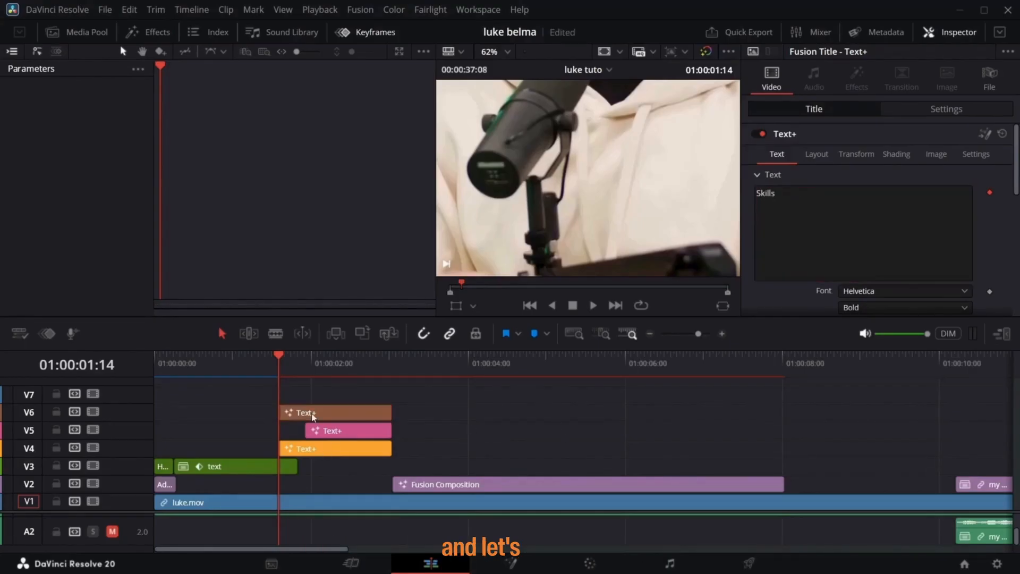
pyautogui.moveTo(319, 417); pyautogui.dragTo(367, 412)
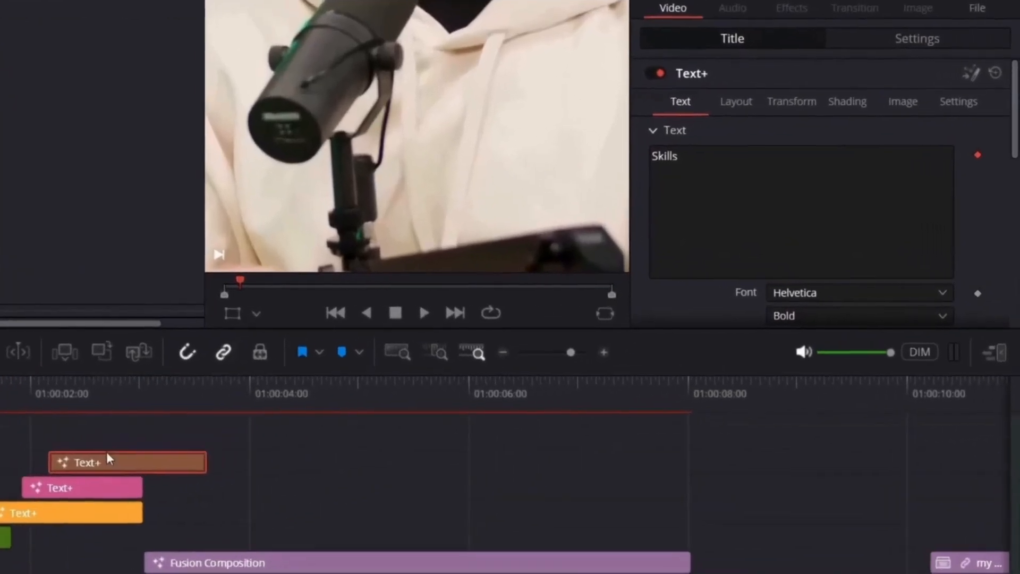
# - Position the "Skills" title with its layout center at X 0.768 and Y 0.16
pyautogui.click(112, 396)
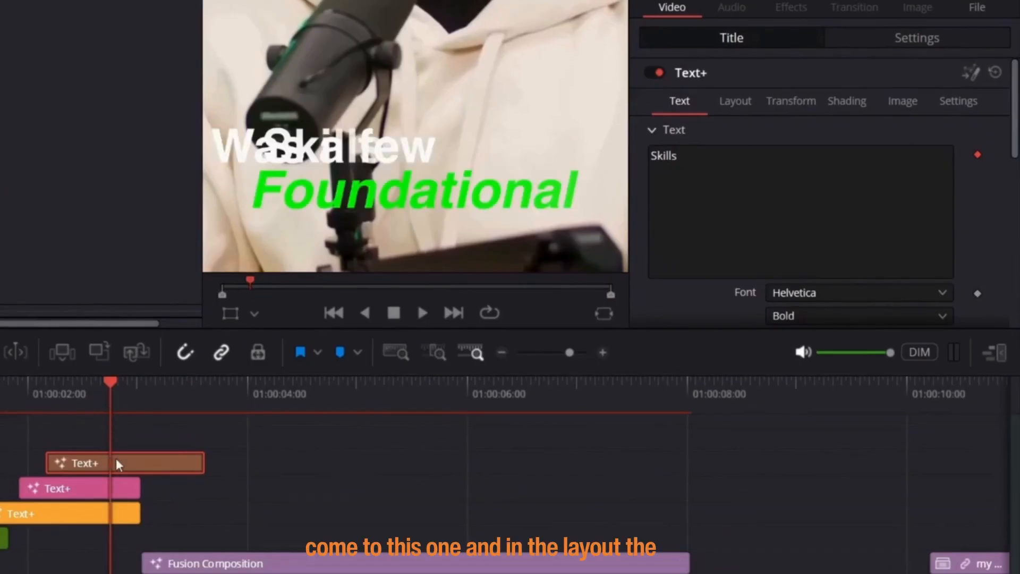
pyautogui.click(740, 101)
pyautogui.doubleClick(834, 177)
pyautogui.write('0.')
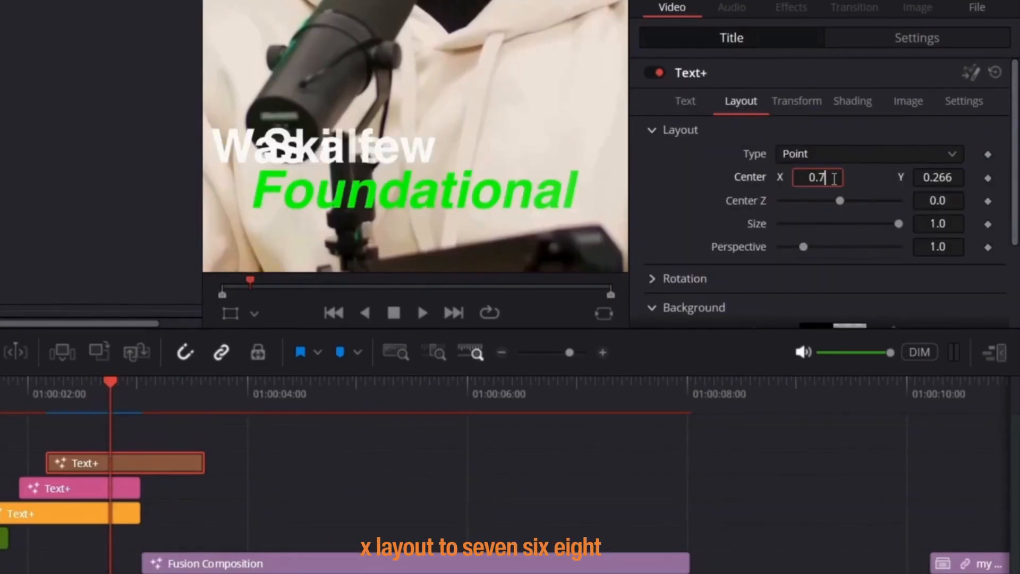
pyautogui.write('768')
pyautogui.click(962, 178)
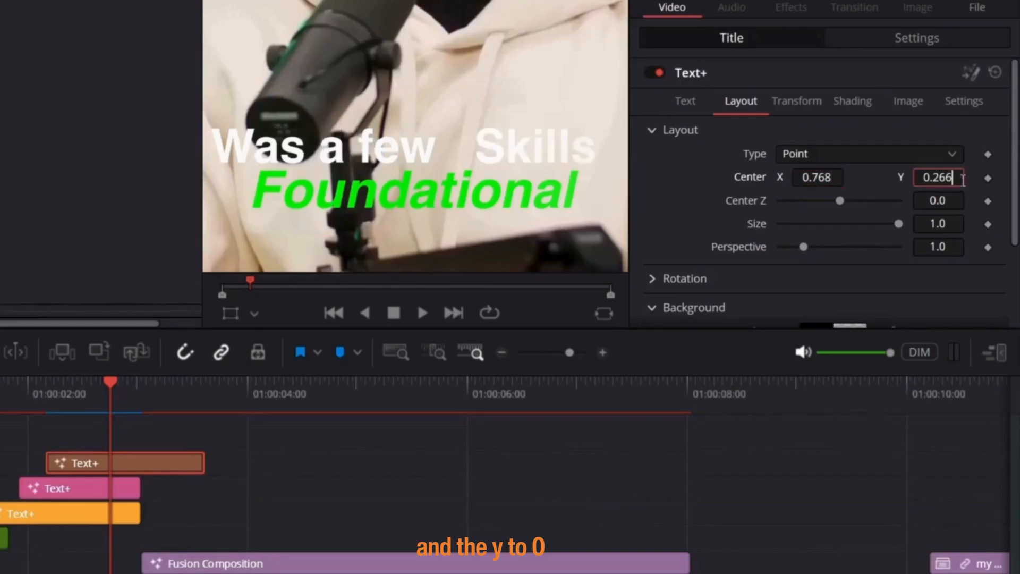
pyautogui.press('BackSpace')
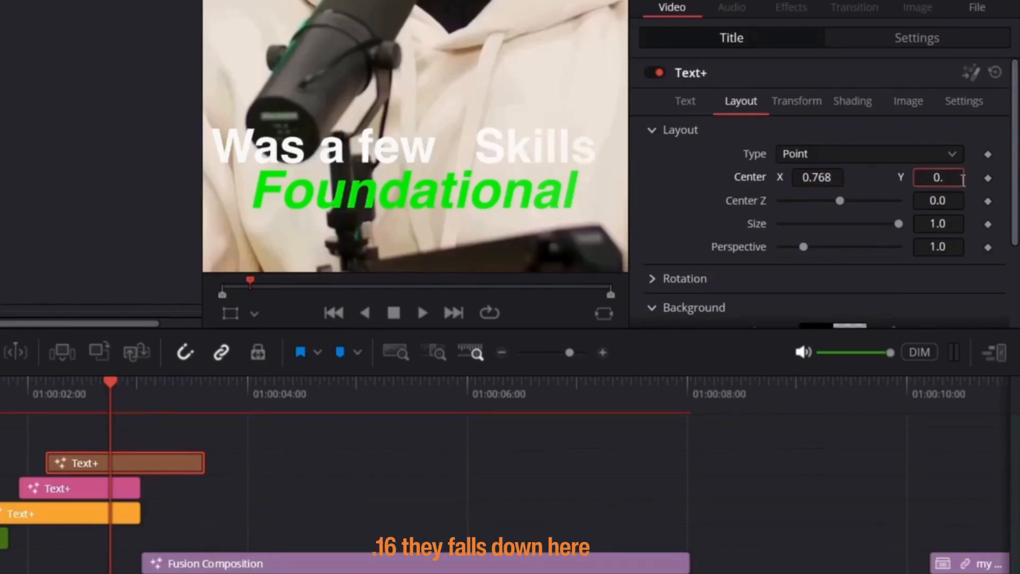
pyautogui.press('Return')
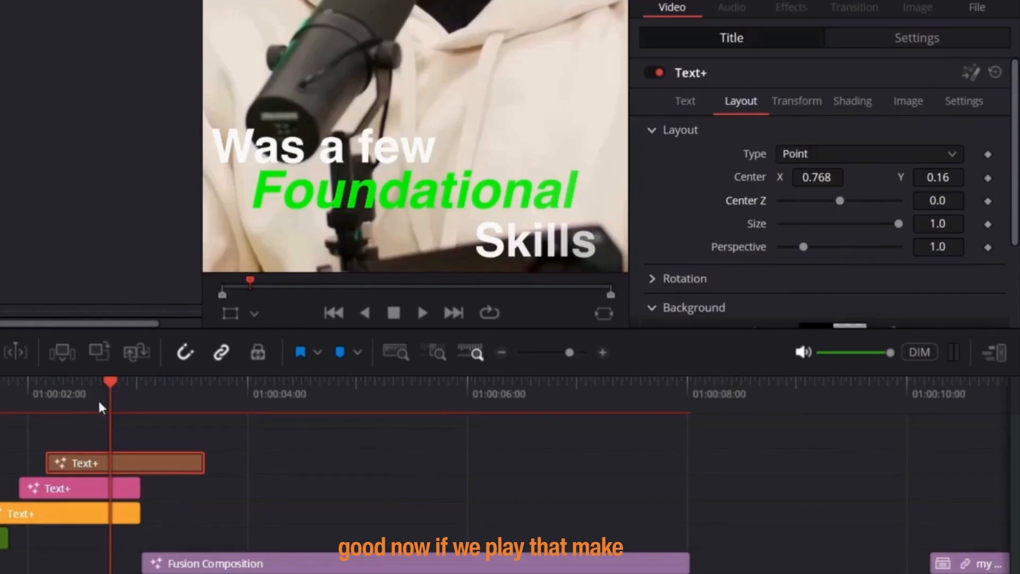
# - Trim the "Skills" title's end to match the end of the V4 and V5 titles
pyautogui.moveTo(103, 388); pyautogui.dragTo(48, 394)
pyautogui.press('space')
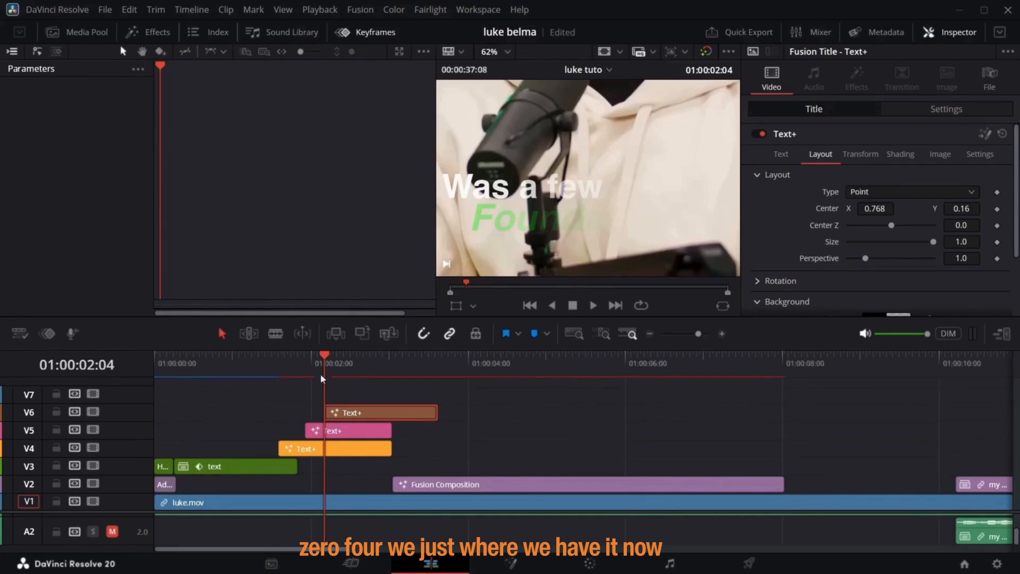
pyautogui.moveTo(437, 412); pyautogui.dragTo(392, 413)
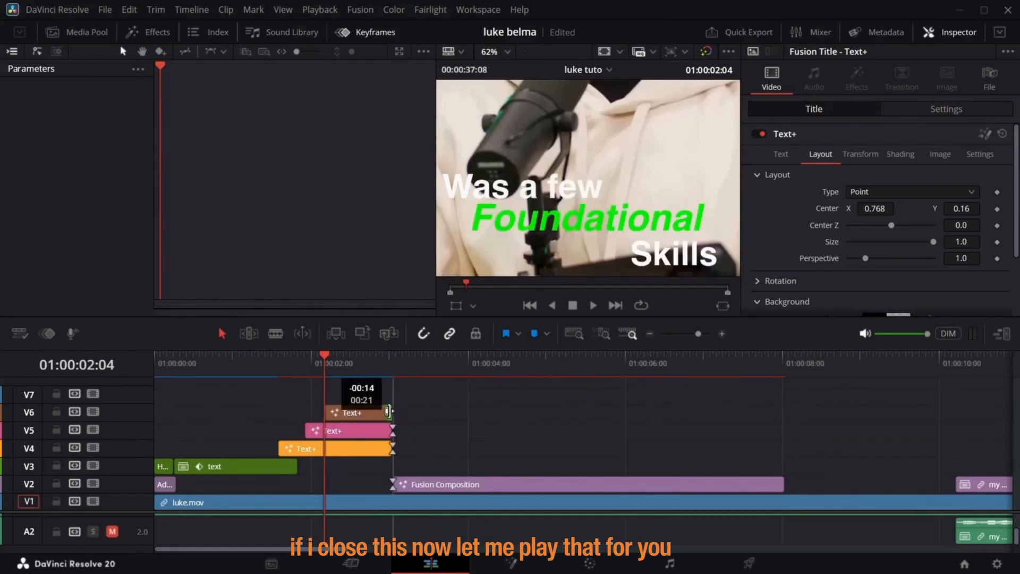
# - Play the edit from the start to review the three staggered titles, and scrub through the reference clip for comparison
pyautogui.press('Home')
pyautogui.press('space')
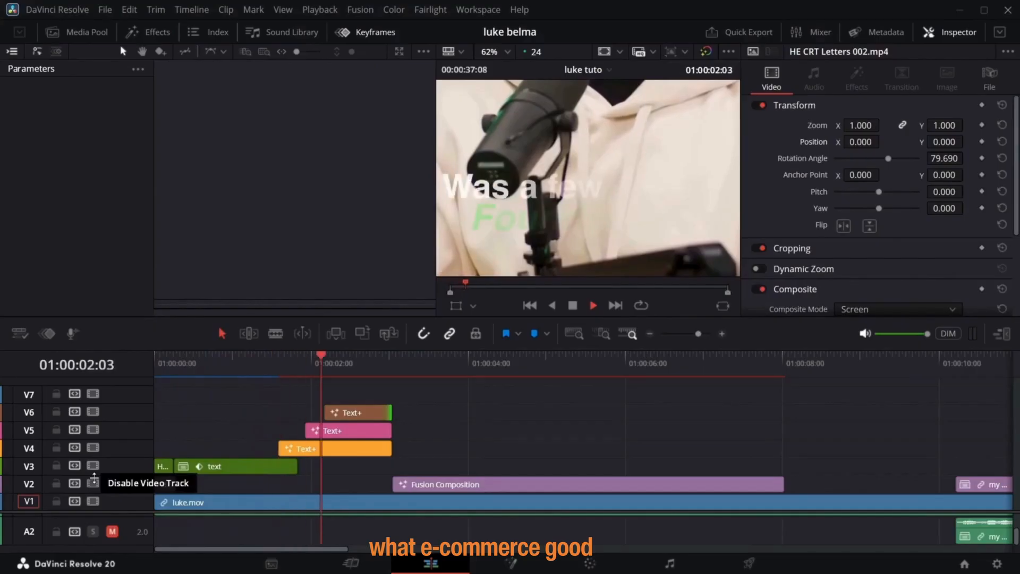
pyautogui.press('space')
pyautogui.scroll(-5, 585, 220)
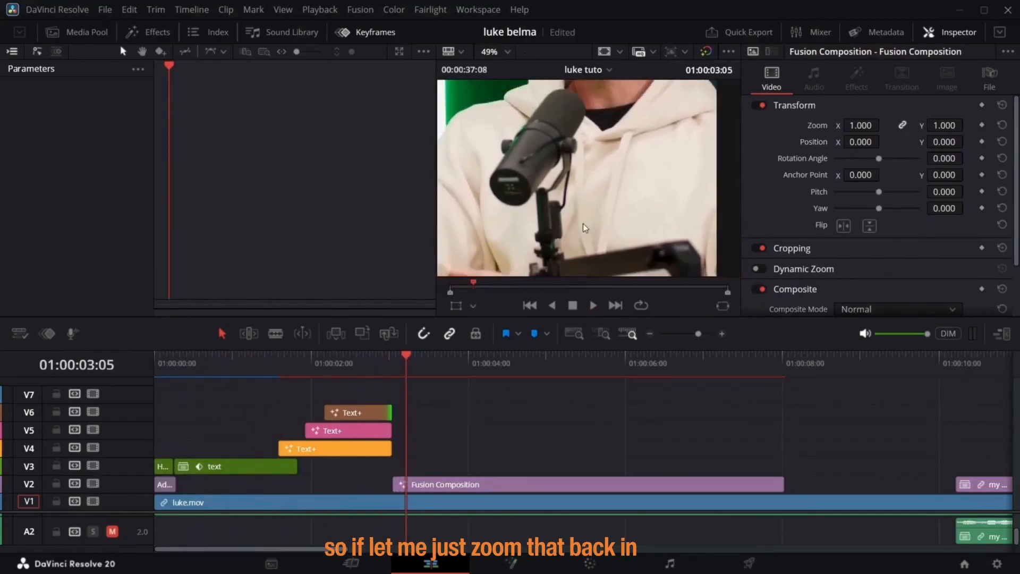
pyautogui.scroll(-2, 581, 219)
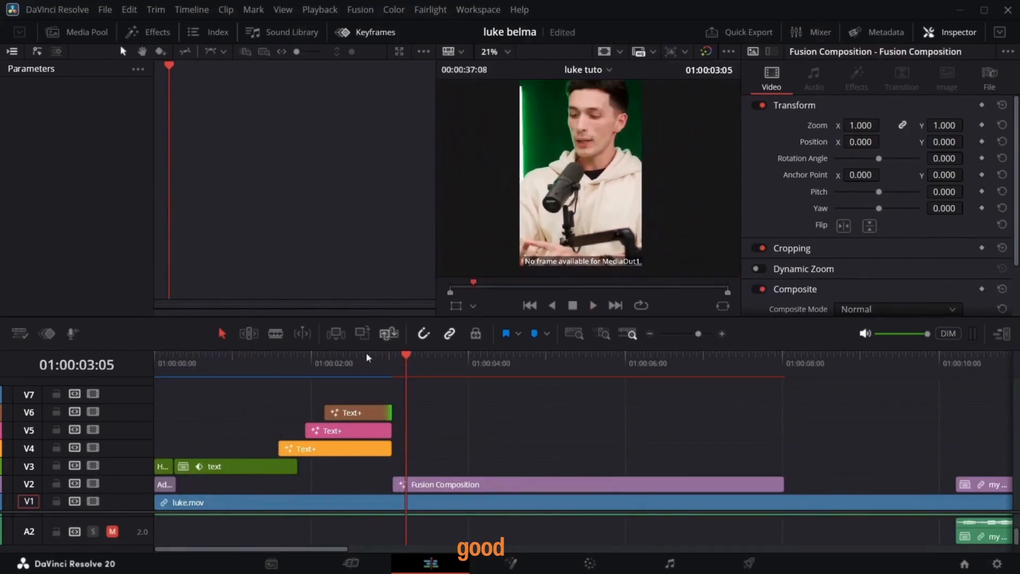
pyautogui.moveTo(402, 372); pyautogui.dragTo(159, 372)
pyautogui.press('space')
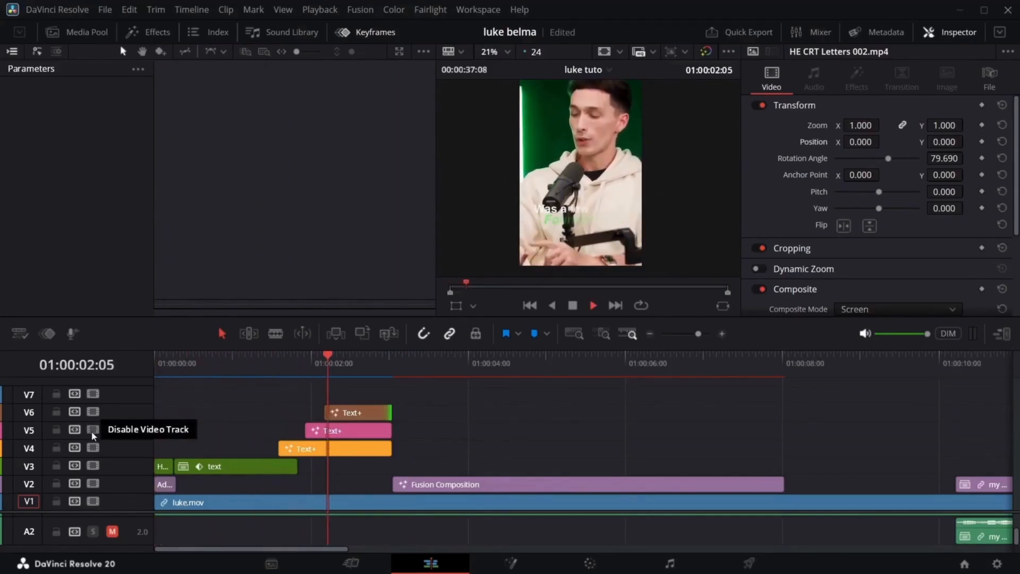
pyautogui.press('space')
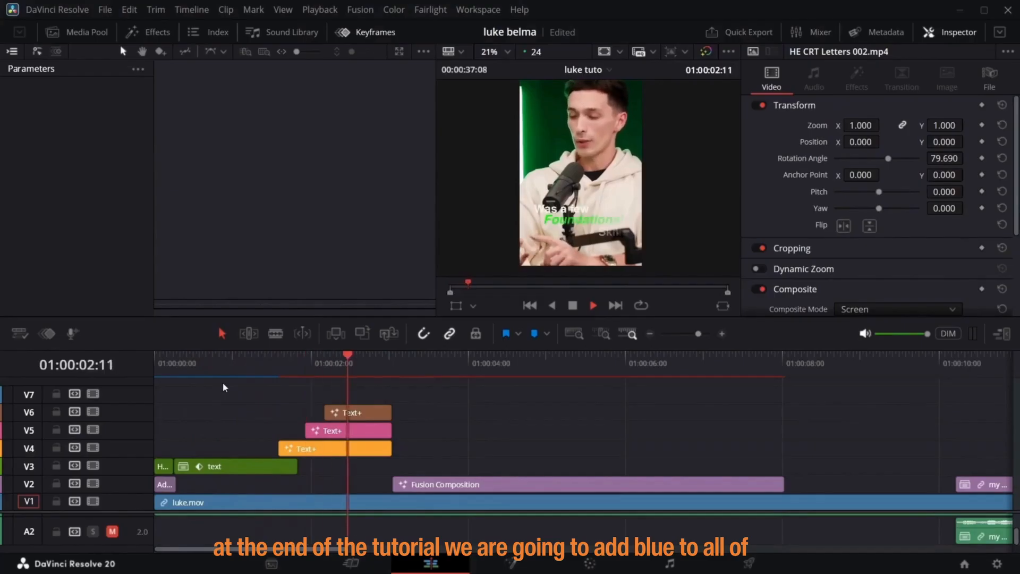
pyautogui.press('space')
pyautogui.moveTo(365, 371); pyautogui.dragTo(394, 378)
pyautogui.click(355, 362)
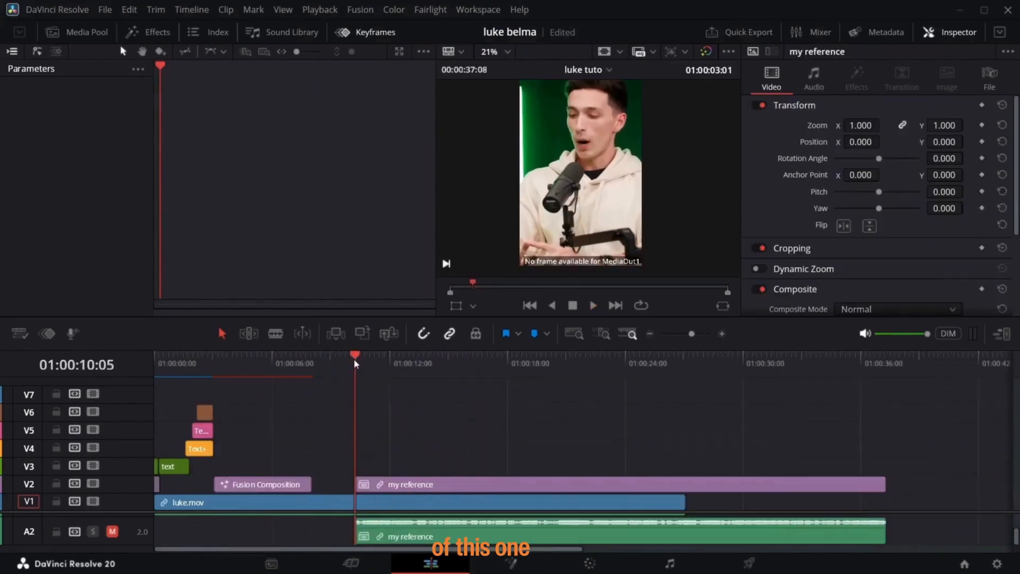
pyautogui.moveTo(362, 367); pyautogui.dragTo(538, 374)
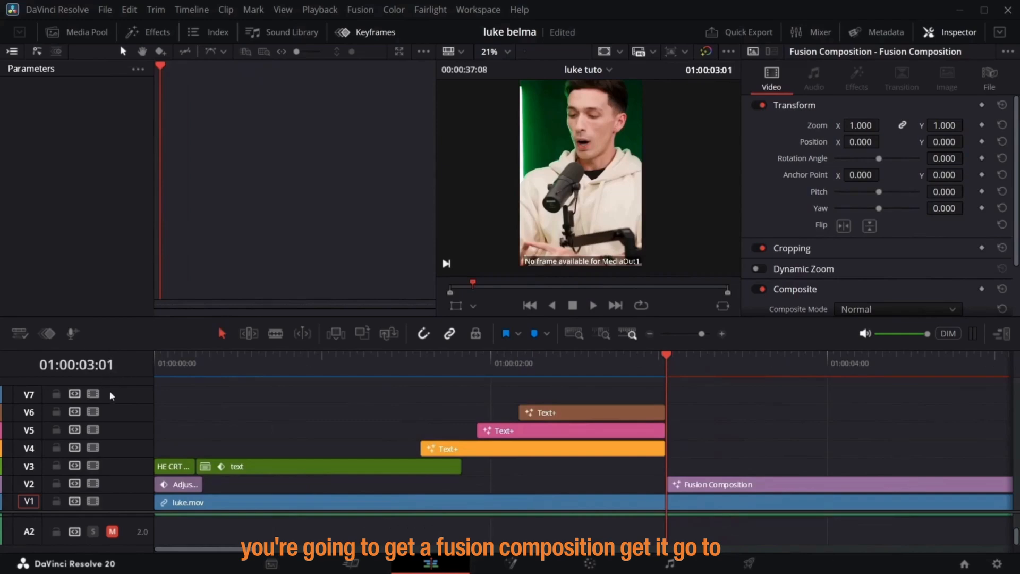
pyautogui.click(152, 33)
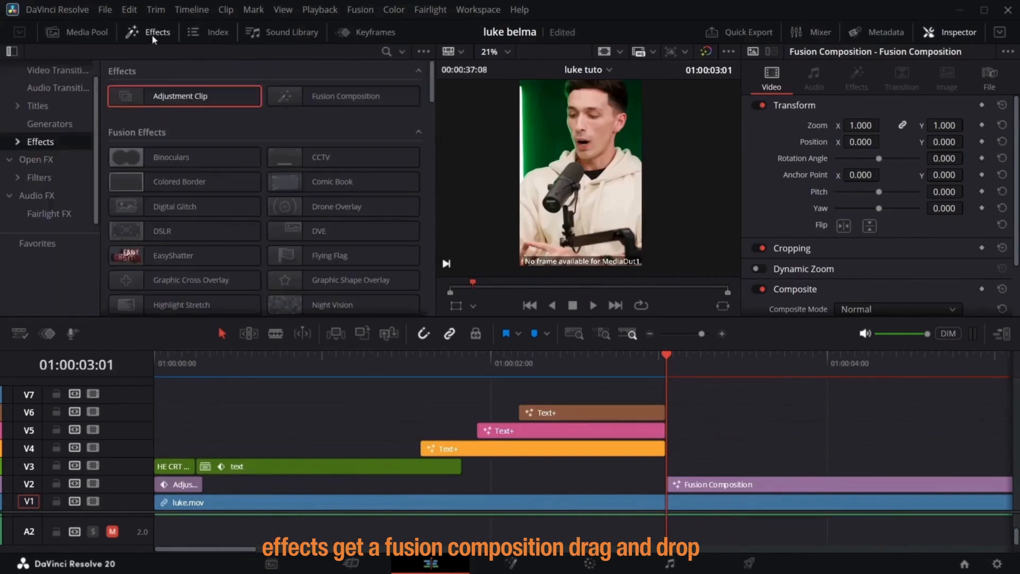
pyautogui.moveTo(333, 95); pyautogui.dragTo(666, 467)
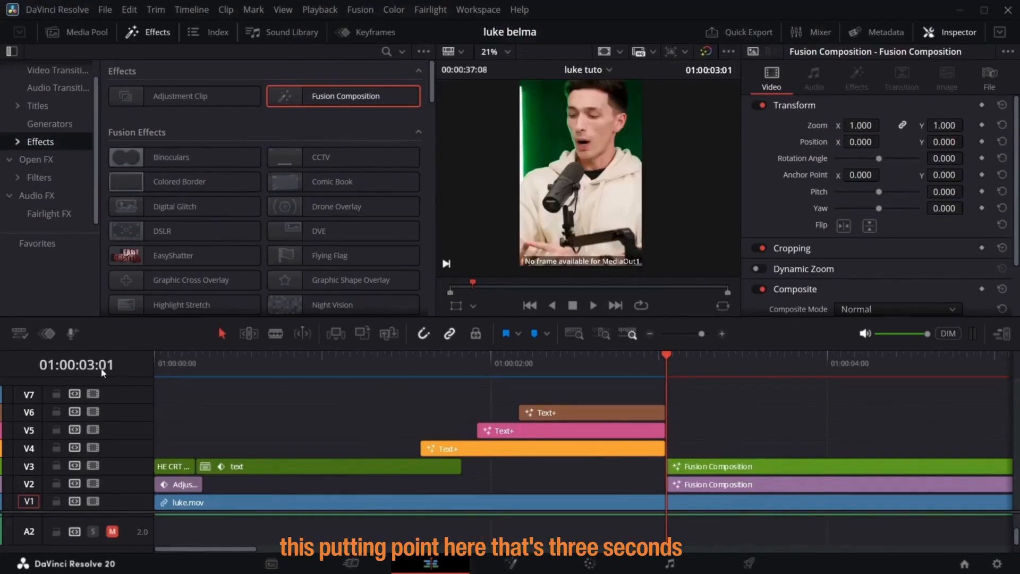
pyautogui.moveTo(701, 334); pyautogui.dragTo(699, 334)
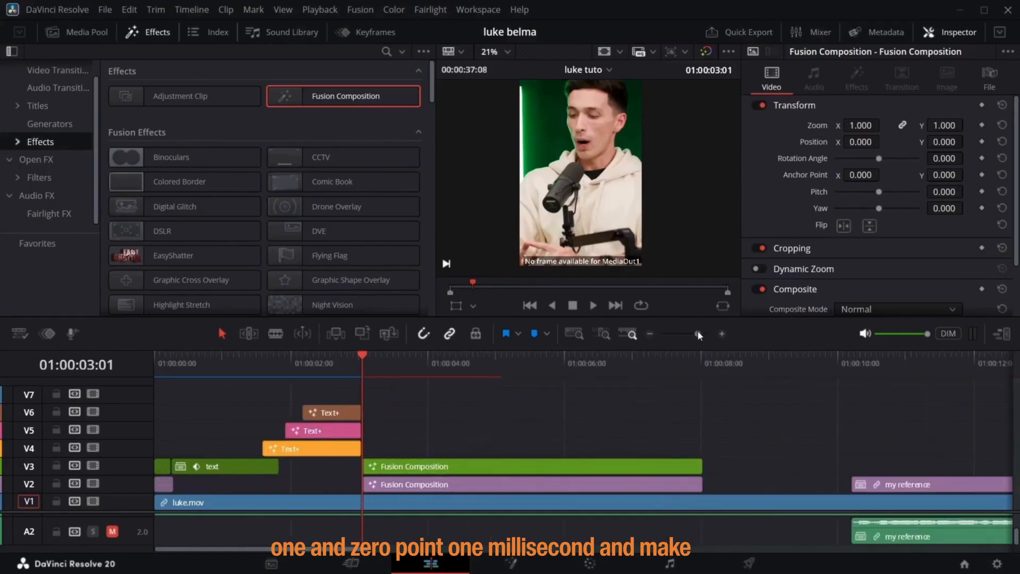
pyautogui.moveTo(366, 356); pyautogui.dragTo(394, 425)
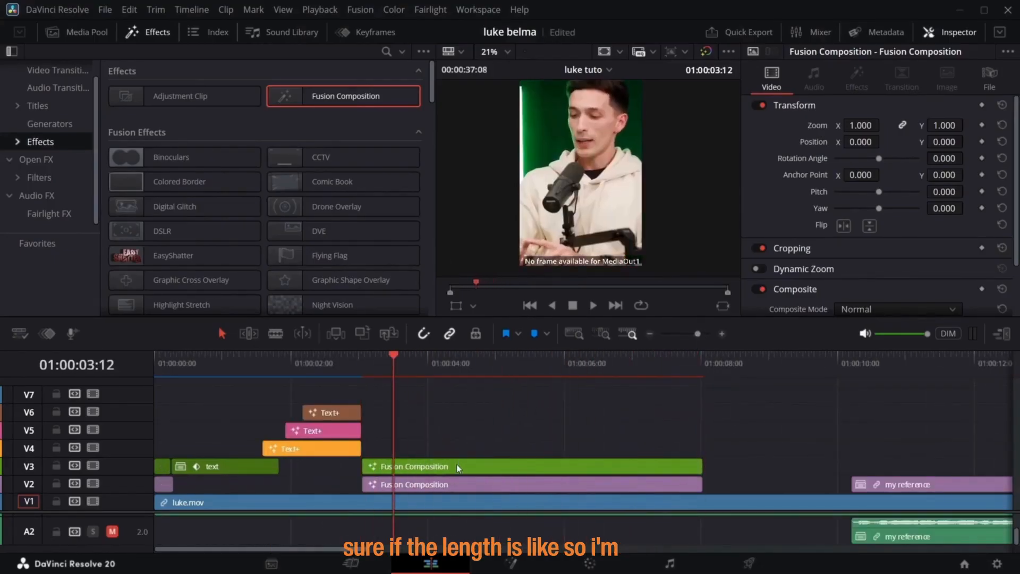
pyautogui.click(441, 461)
pyautogui.press('Delete')
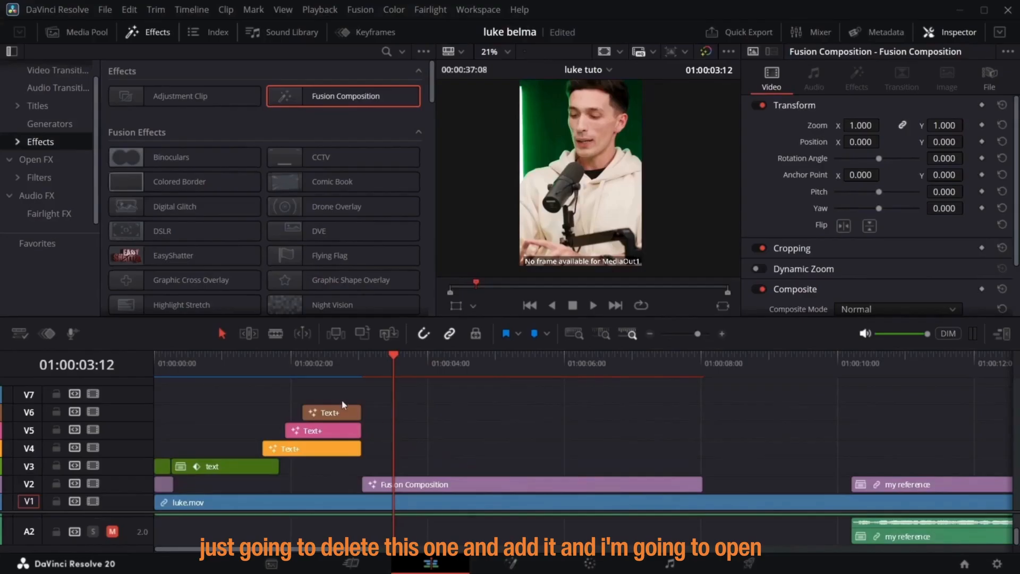
# - Open the V2 Fusion Composition on the Fusion page and connect a new Background node to MediaOut1
pyautogui.hotkey('shift', '5')
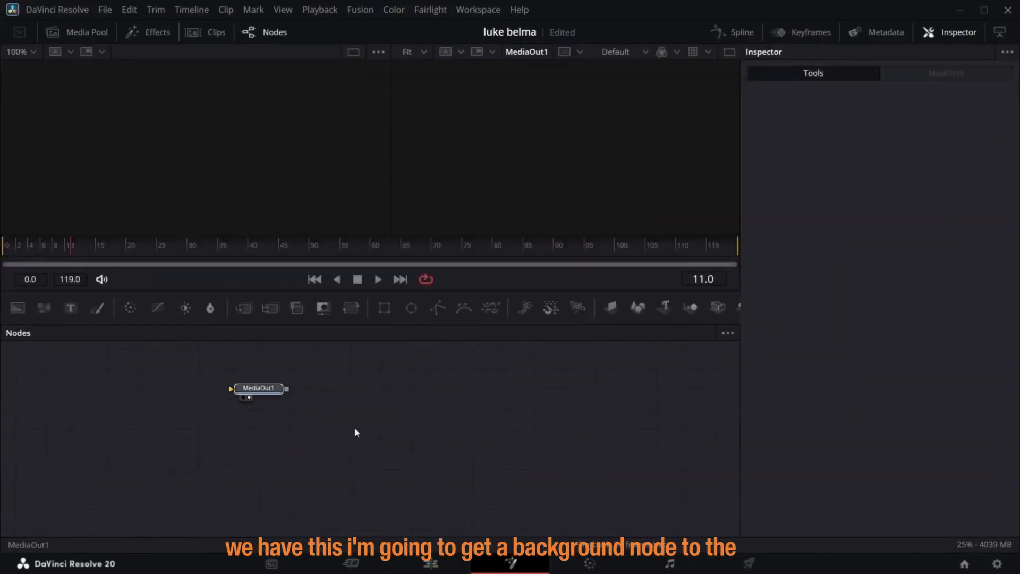
pyautogui.moveTo(271, 392); pyautogui.dragTo(547, 488)
pyautogui.moveTo(18, 307); pyautogui.dragTo(238, 502)
pyautogui.moveTo(256, 489); pyautogui.dragTo(516, 489)
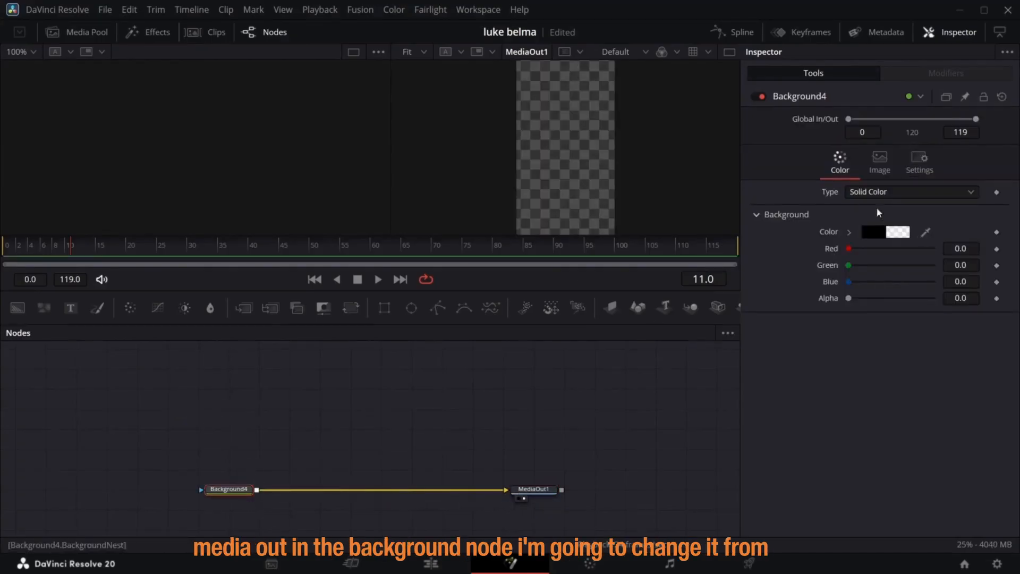
# - Make the background a radial gradient and place its start point near the frame center, at about X 0.58, Y 0.48
pyautogui.click(871, 192)
pyautogui.click(871, 268)
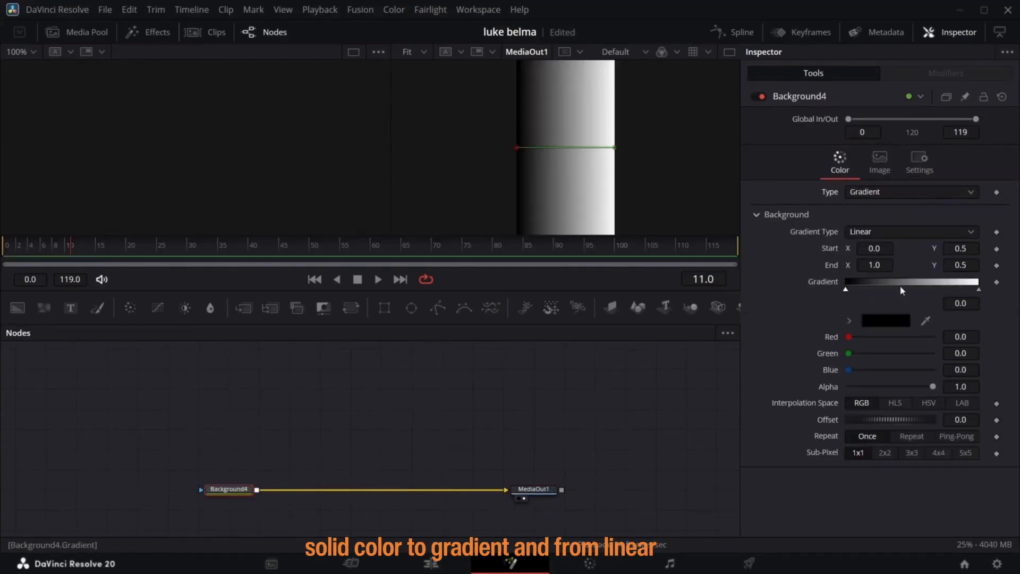
pyautogui.click(884, 232)
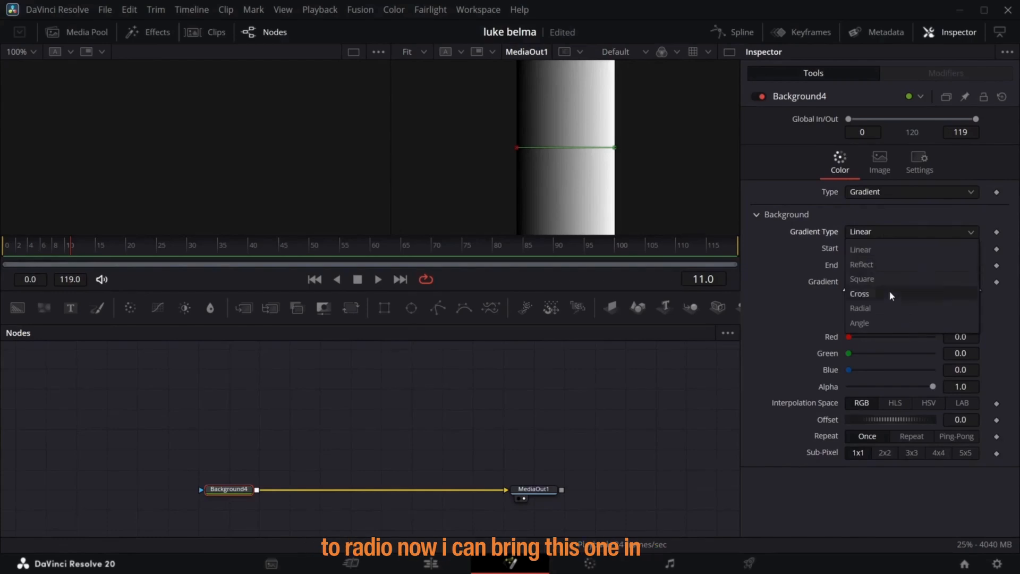
pyautogui.click(878, 311)
pyautogui.moveTo(514, 146); pyautogui.dragTo(573, 150)
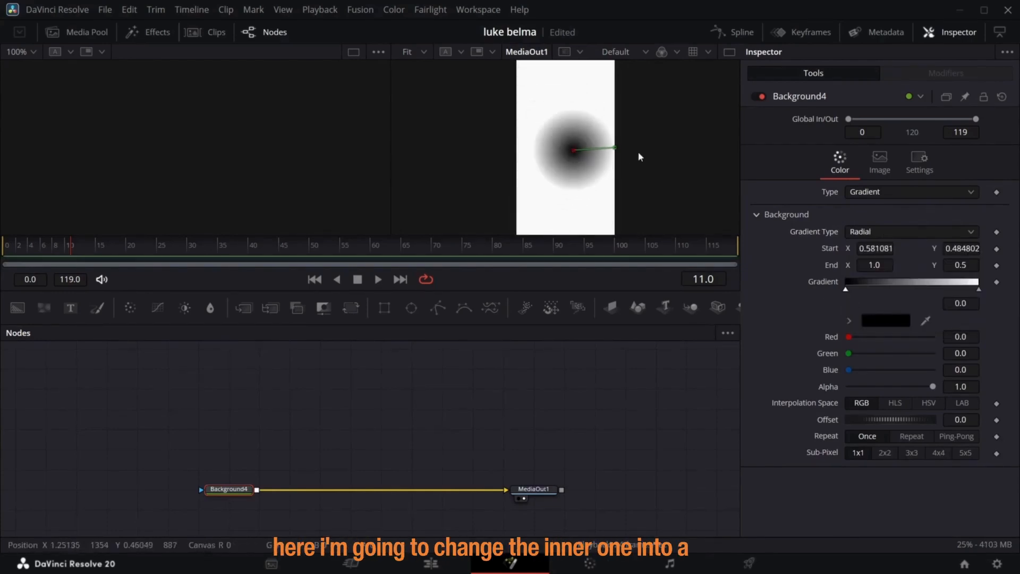
# - Color the gradient's inner stop dark green, with the green value at about 0.19
pyautogui.click(897, 322)
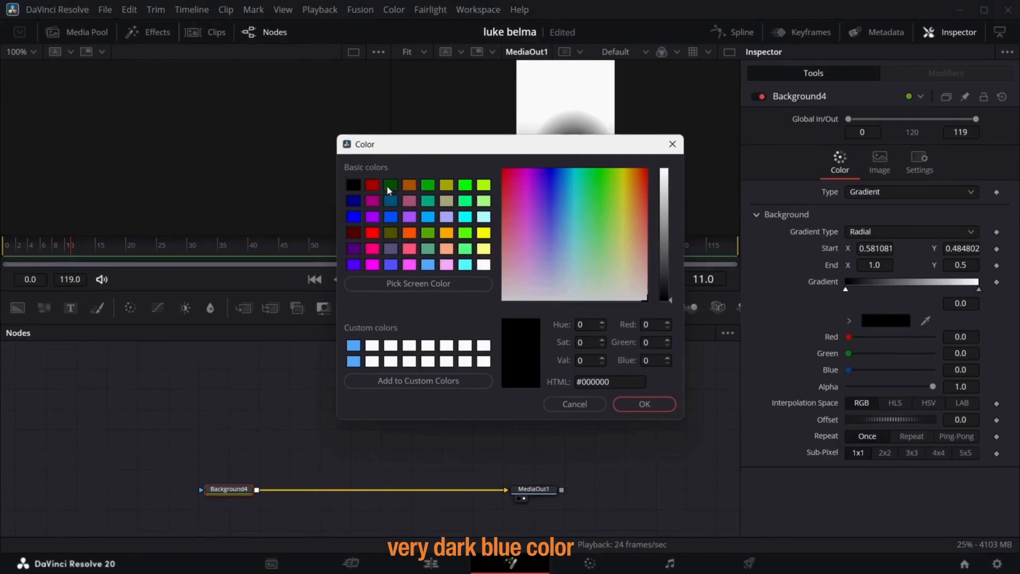
pyautogui.click(389, 186)
pyautogui.click(665, 283)
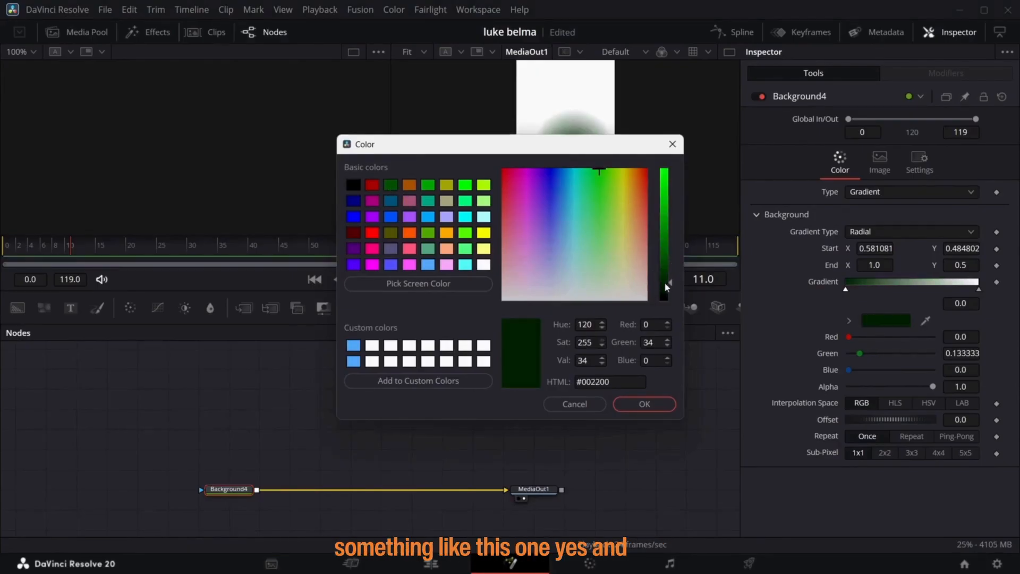
pyautogui.click(664, 275)
pyautogui.click(653, 401)
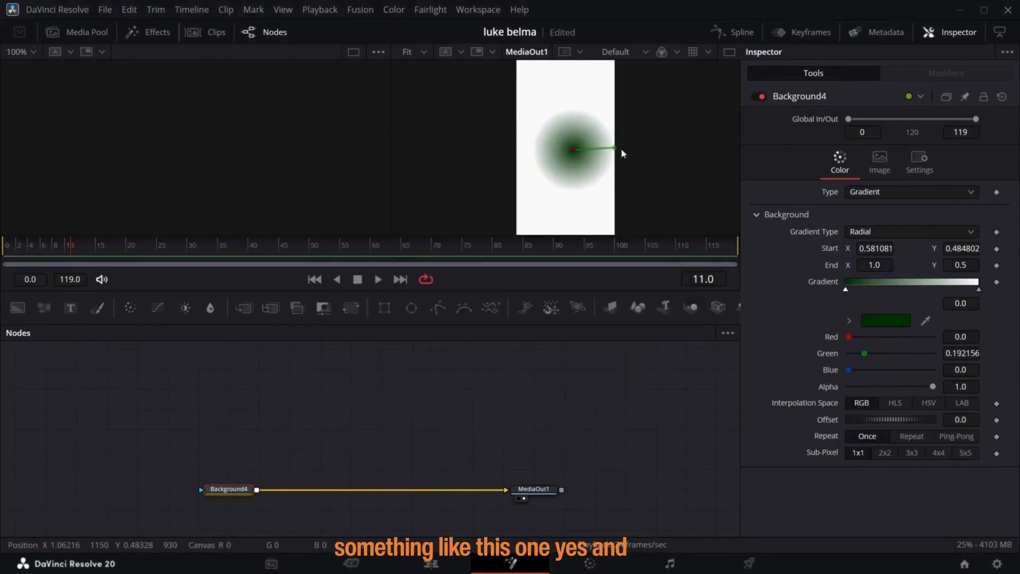
# - Color the gradient's outer stop very dark green #001d00 and pull the gradient's end point out to about X 1.16, Y 0.05
pyautogui.click(978, 289)
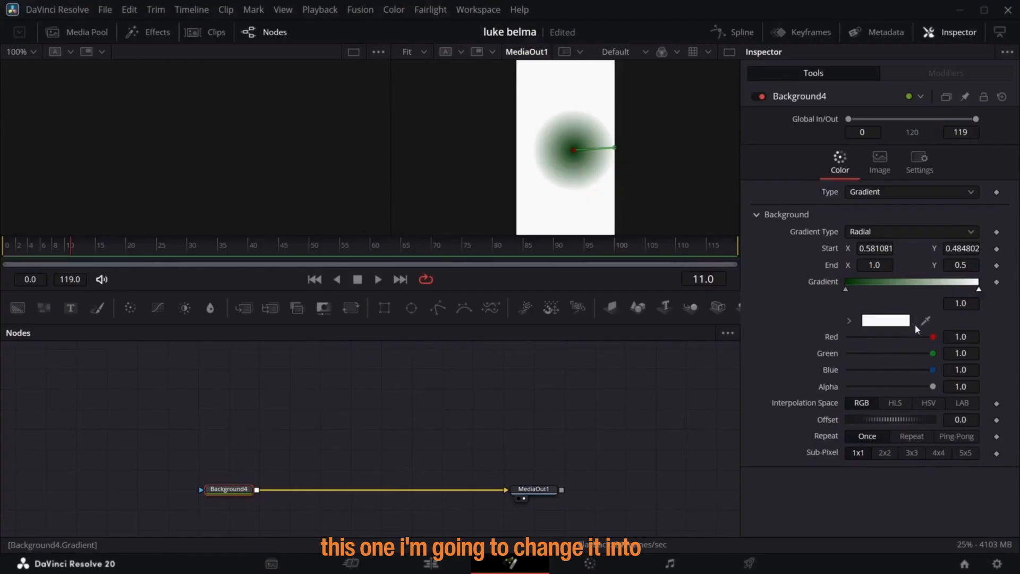
pyautogui.click(898, 321)
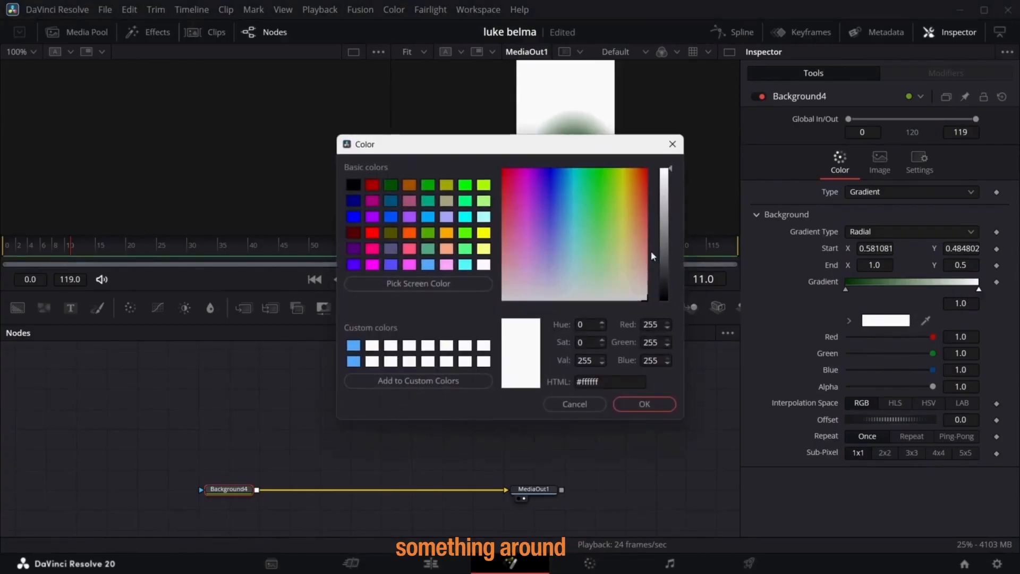
pyautogui.click(391, 185)
pyautogui.click(664, 286)
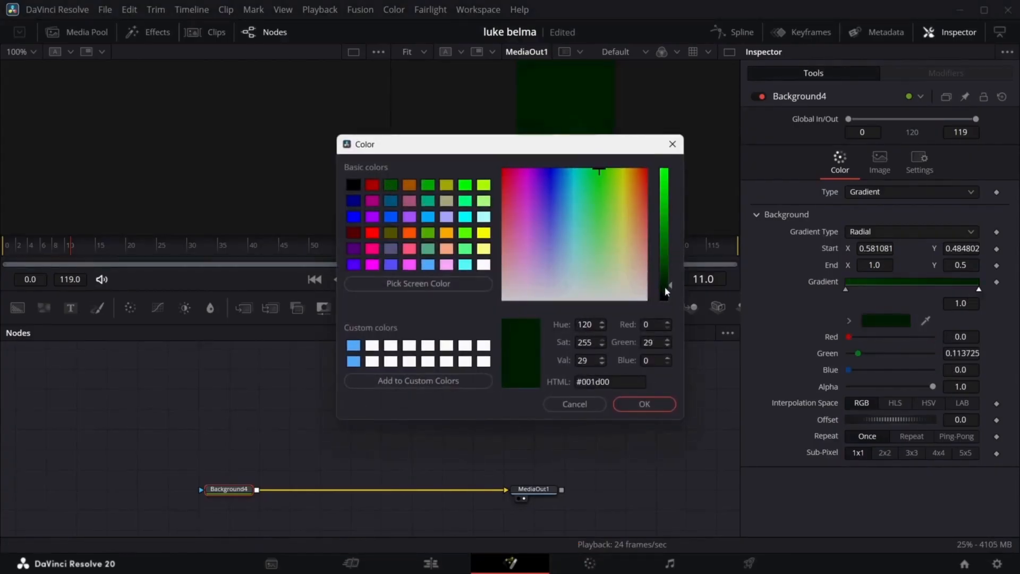
pyautogui.click(644, 404)
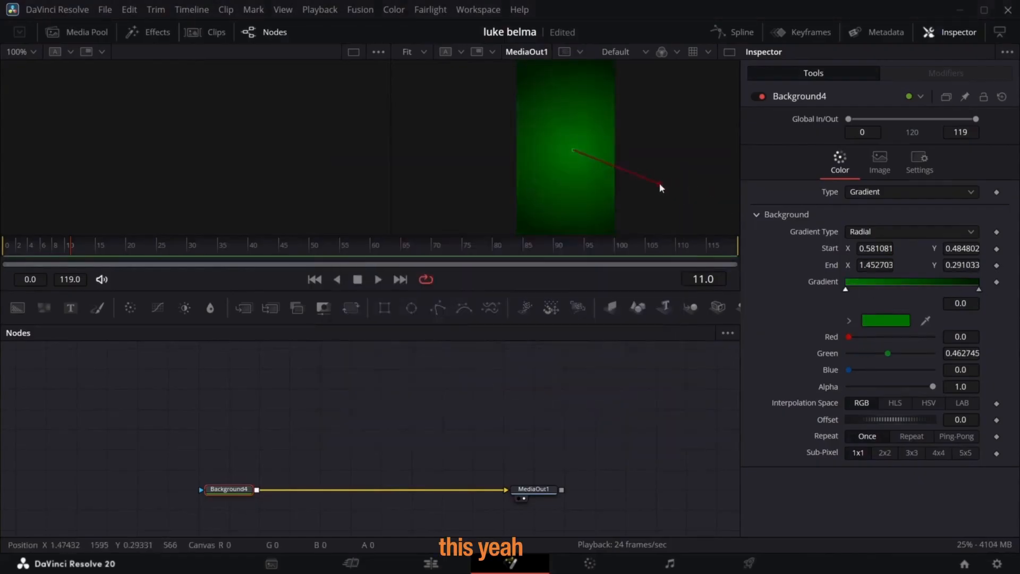
pyautogui.moveTo(709, 184); pyautogui.dragTo(512, 268)
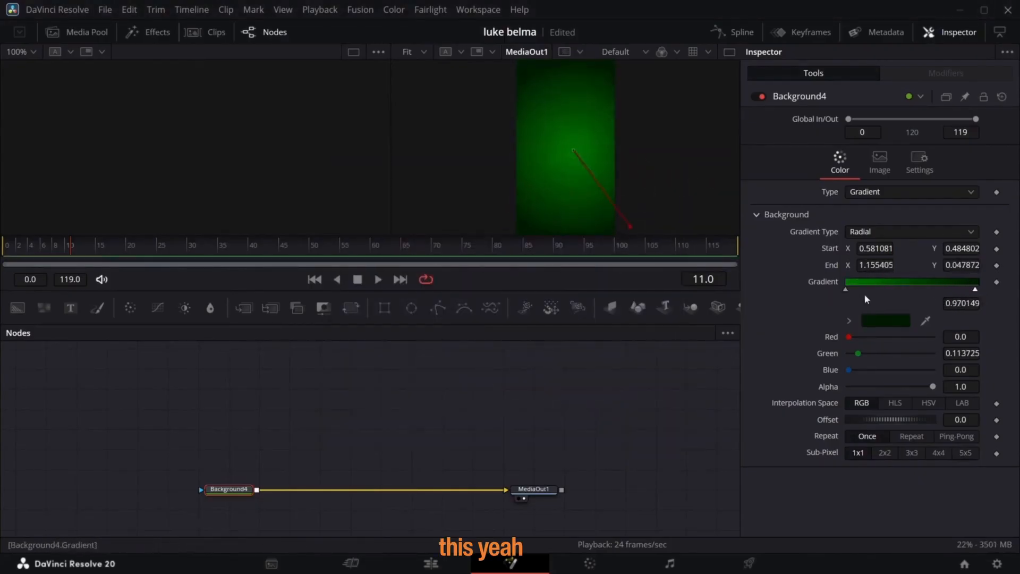
# - Bring the GOOD ONE screen recording from the media pool into the node graph above MediaOut1
pyautogui.scroll(-5, 616, 160)
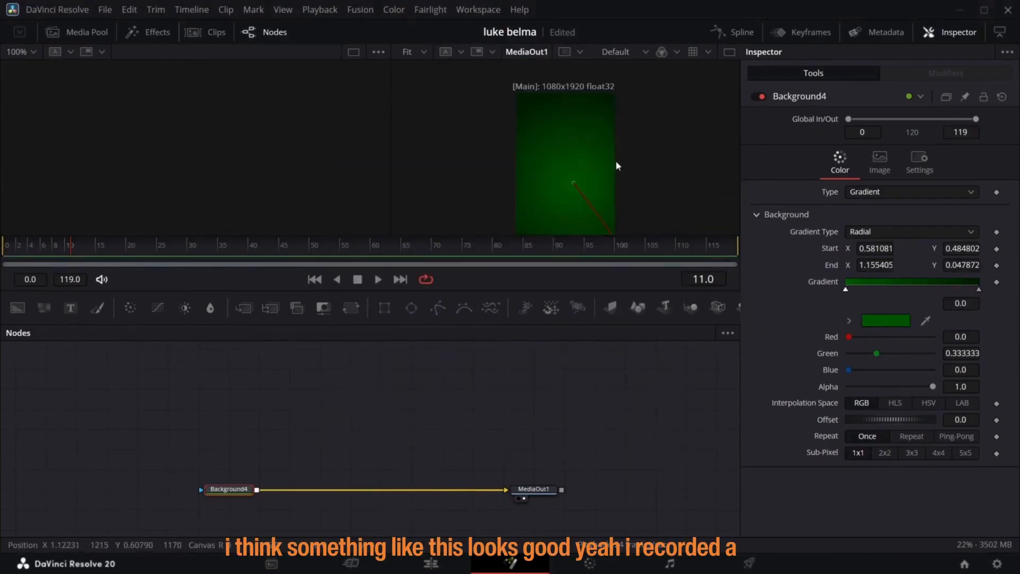
pyautogui.scroll(3, 614, 160)
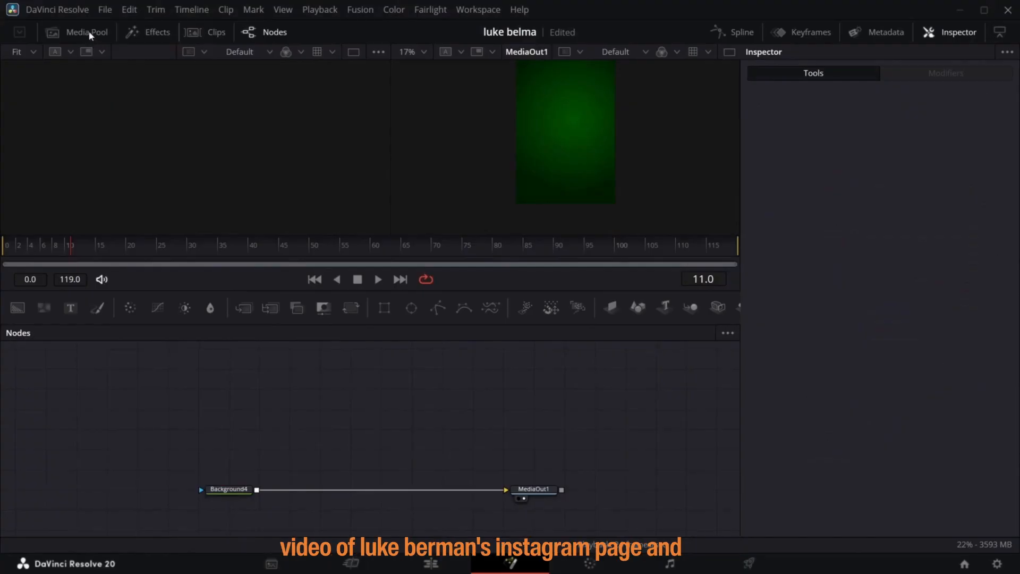
pyautogui.click(85, 32)
pyautogui.moveTo(226, 150); pyautogui.dragTo(533, 428)
pyautogui.click(80, 33)
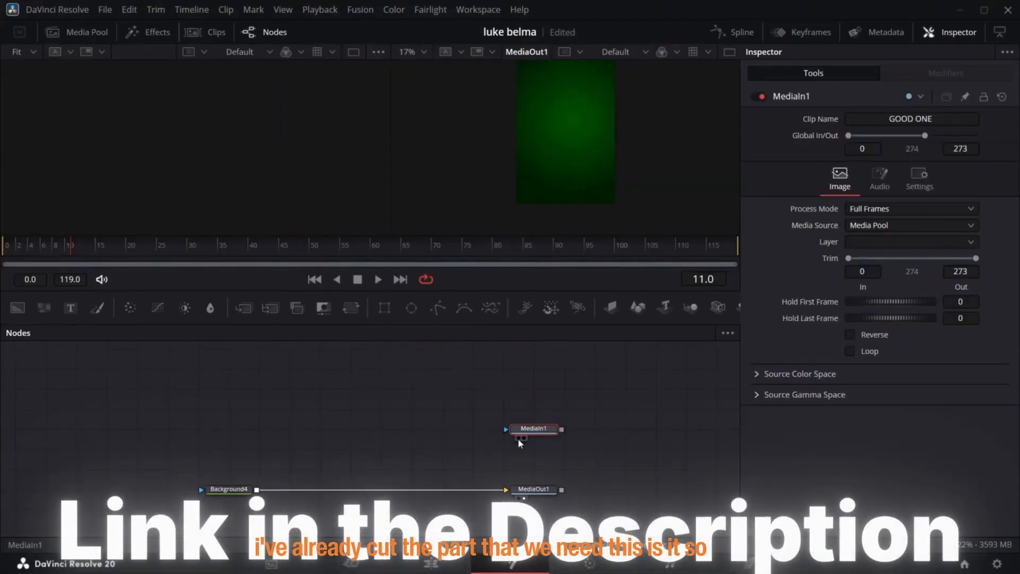
# - Load the GOOD ONE recording into the empty viewer and play it from the first frame
pyautogui.press('1')
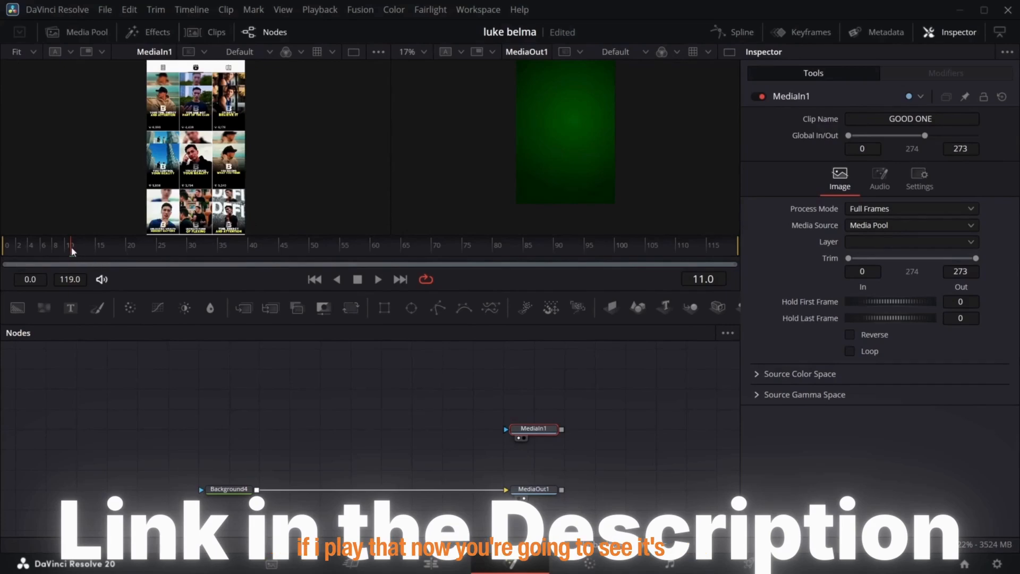
pyautogui.press('Home')
pyautogui.press('space')
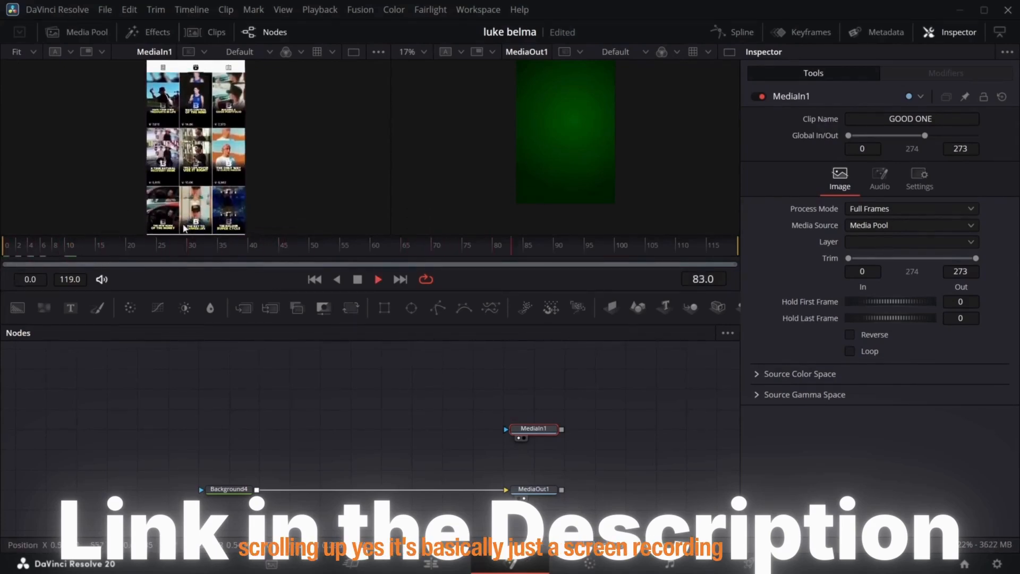
pyautogui.press('space')
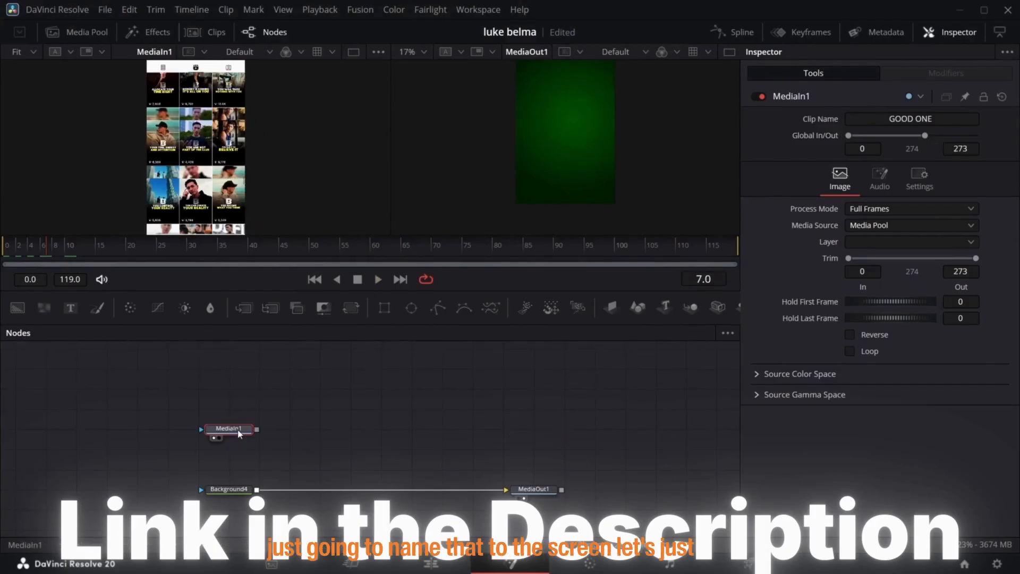
# - Rename the MediaIn1 node as screen and park it just above MediaOut1
pyautogui.rightClick(239, 432)
pyautogui.press('F2')
pyautogui.write('2scree')
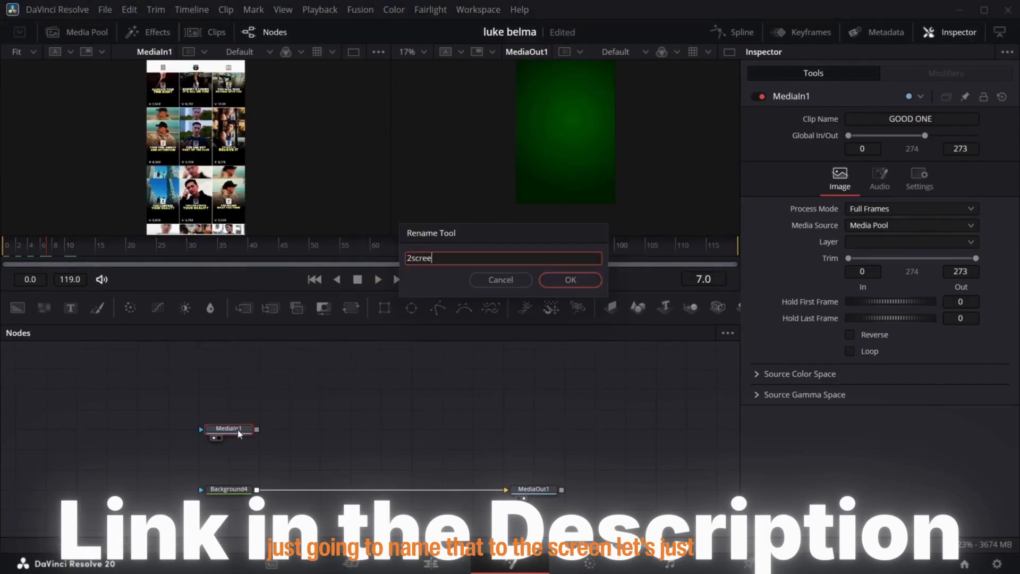
pyautogui.click(567, 284)
pyautogui.moveTo(220, 422); pyautogui.dragTo(493, 460)
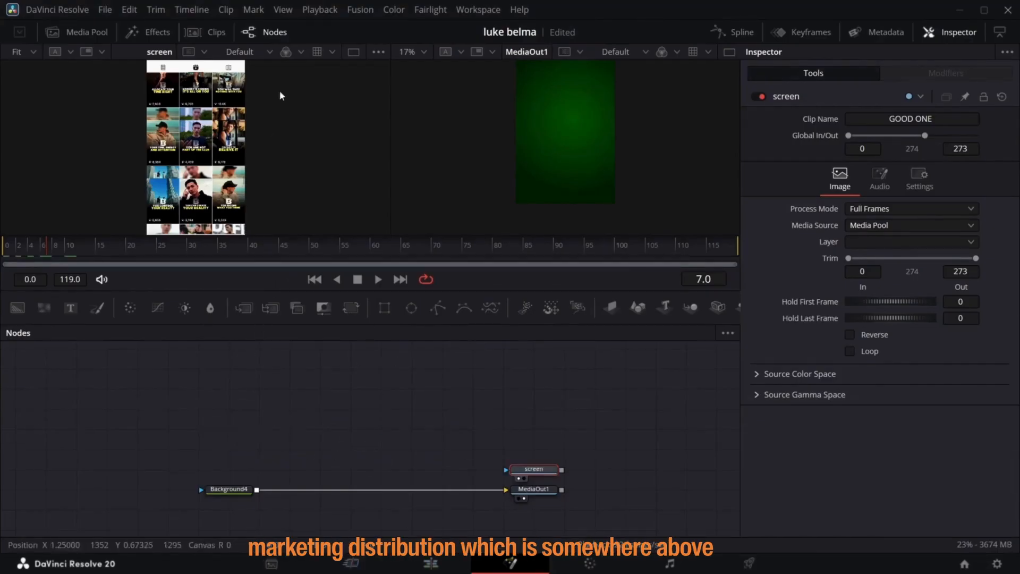
# - Add a second Background node above Background4 and merge a new Text+ node over it
pyautogui.scroll(2, 581, 137)
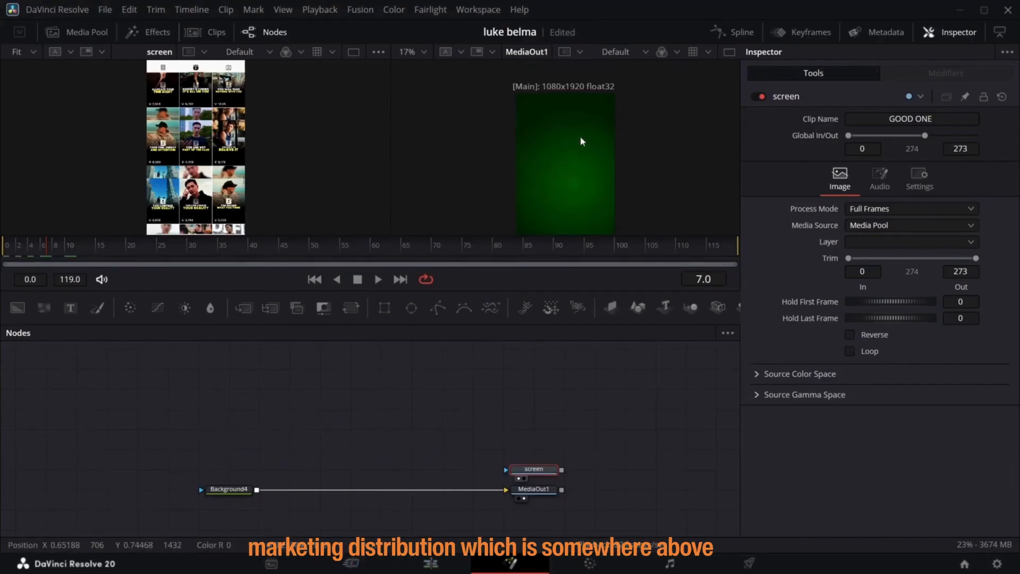
pyautogui.click(301, 418)
pyautogui.moveTo(18, 308); pyautogui.dragTo(235, 449)
pyautogui.moveTo(71, 308); pyautogui.dragTo(257, 452)
# - Enter MARKETING as the content of the Text1 node and set its font to Morganite
pyautogui.click(795, 236)
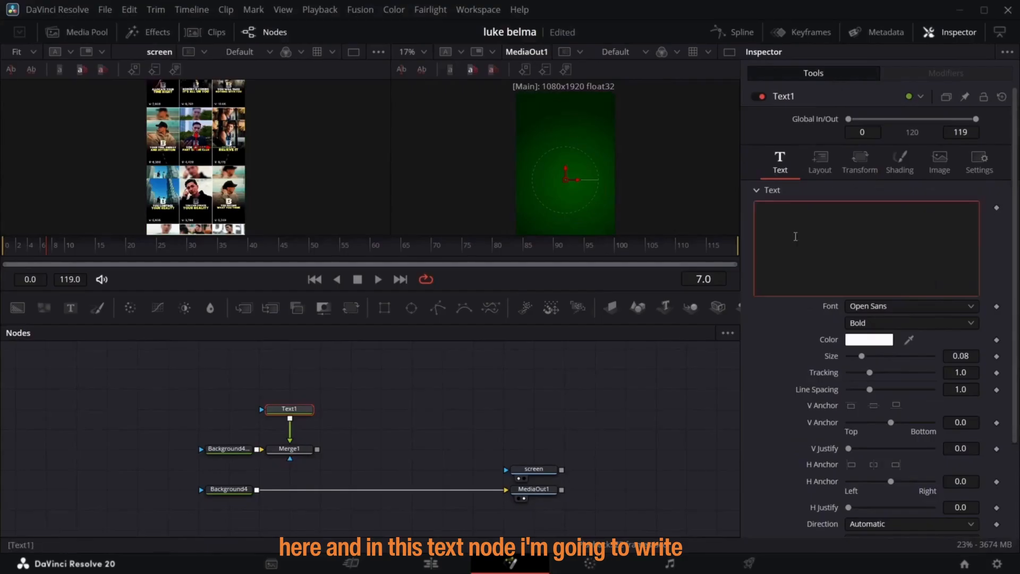
pyautogui.write('MARKER')
pyautogui.press('BackSpace')
pyautogui.write('TING')
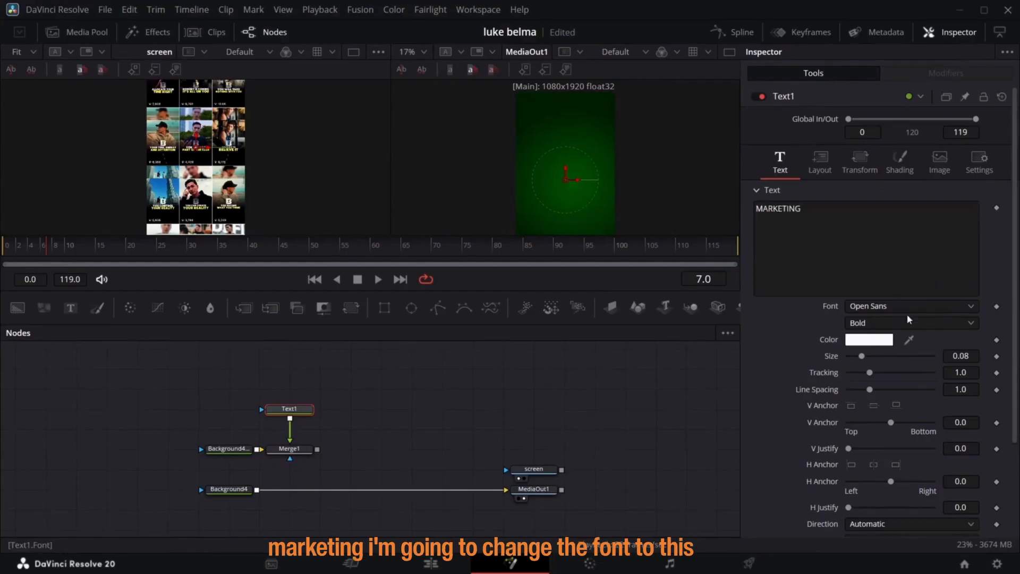
pyautogui.click(897, 304)
pyautogui.scroll(-2, 897, 229)
pyautogui.scroll(5, 850, 197)
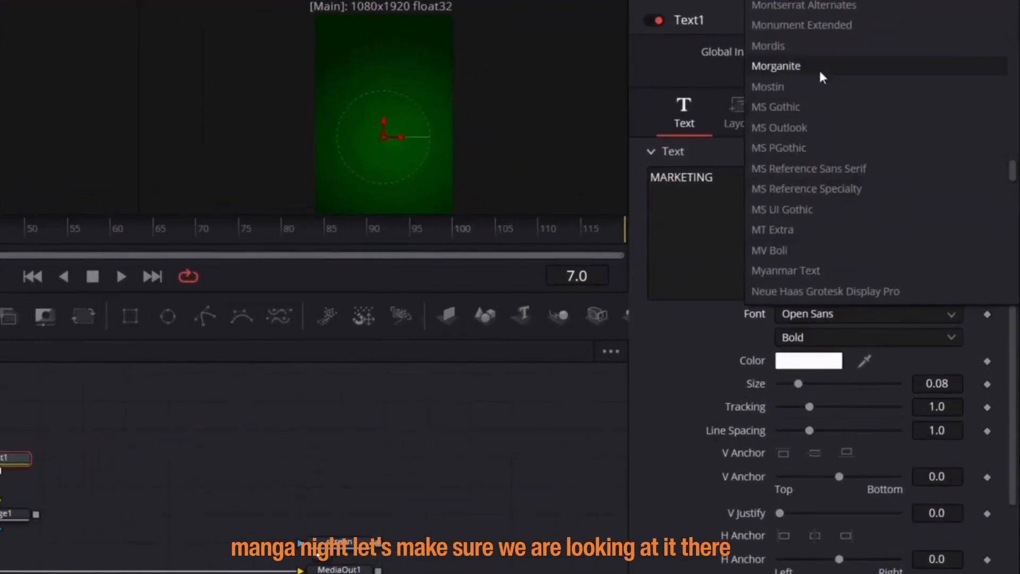
pyautogui.click(820, 72)
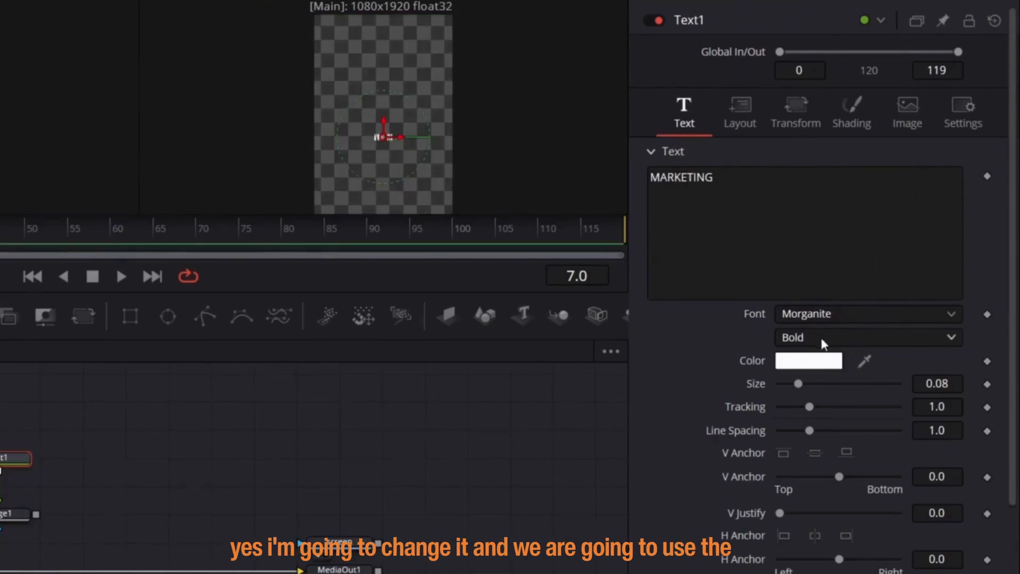
# - Color the MARKETING text bright green with the HTML code #00EB00
pyautogui.click(816, 361)
pyautogui.click(455, 419)
pyautogui.press('BackSpace')
pyautogui.press('BackSpace')
pyautogui.press('BackSpace')
pyautogui.press('BackSpace')
pyautogui.press('BackSpace')
pyautogui.press('BackSpace')
pyautogui.write('00')
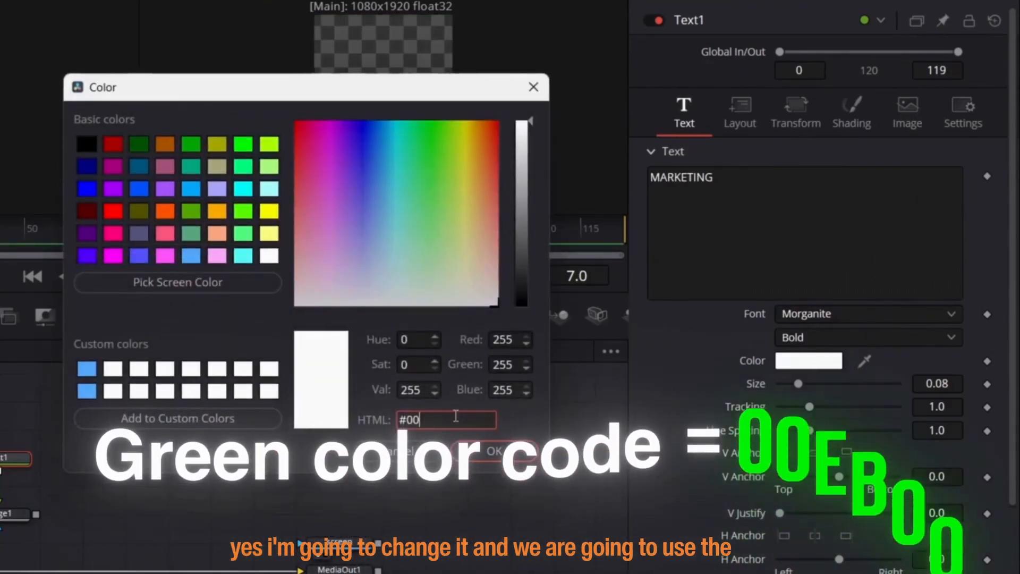
pyautogui.write('EB')
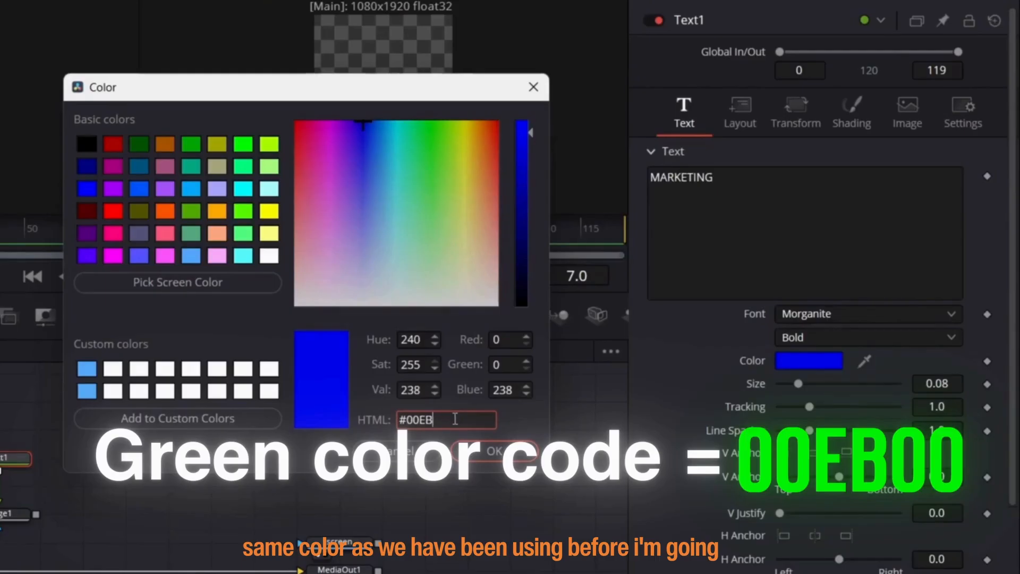
pyautogui.write('00')
pyautogui.click(494, 451)
# - Change the size of the MARKETING text
pyautogui.click(960, 383)
pyautogui.press('BackSpace')
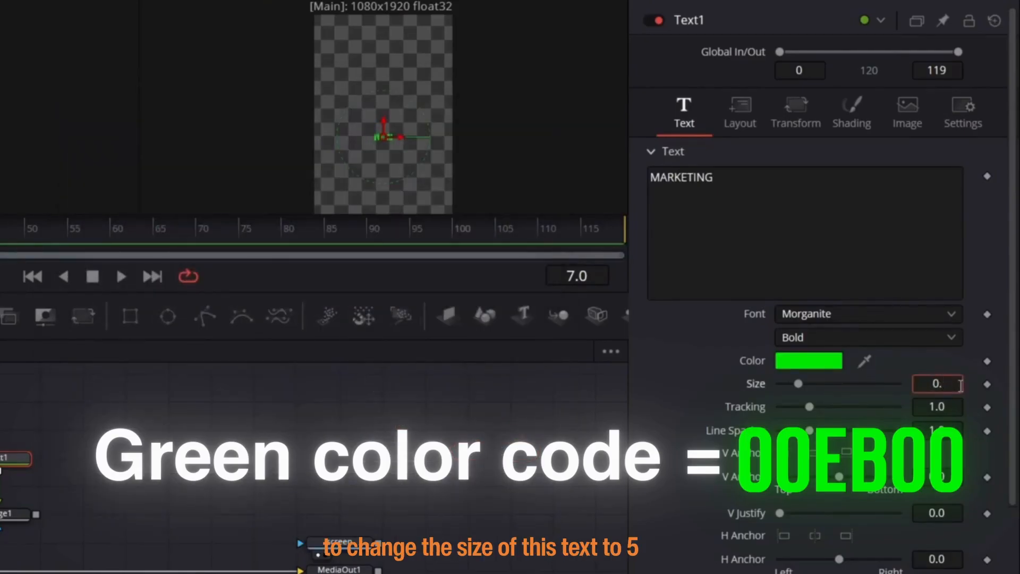
# - Set the MARKETING text's size to 0.528 and show the guides in the viewer
pyautogui.write('528')
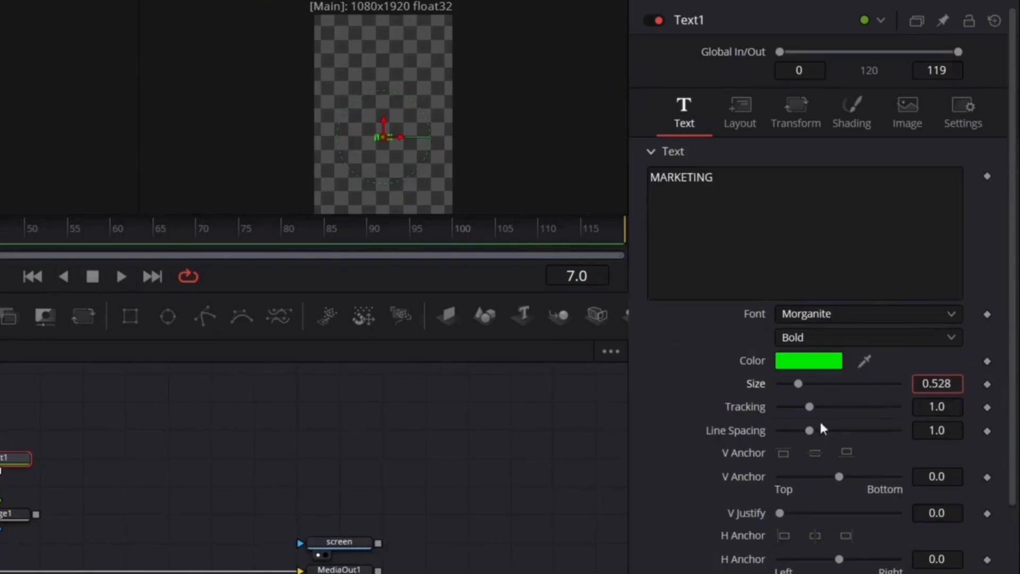
pyautogui.press('Return')
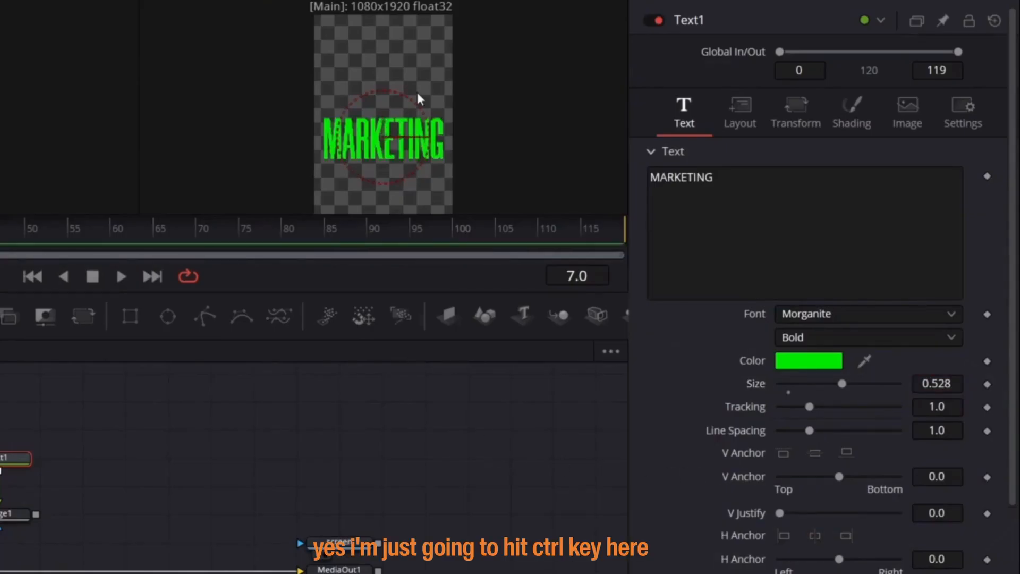
pyautogui.press('ctrl')
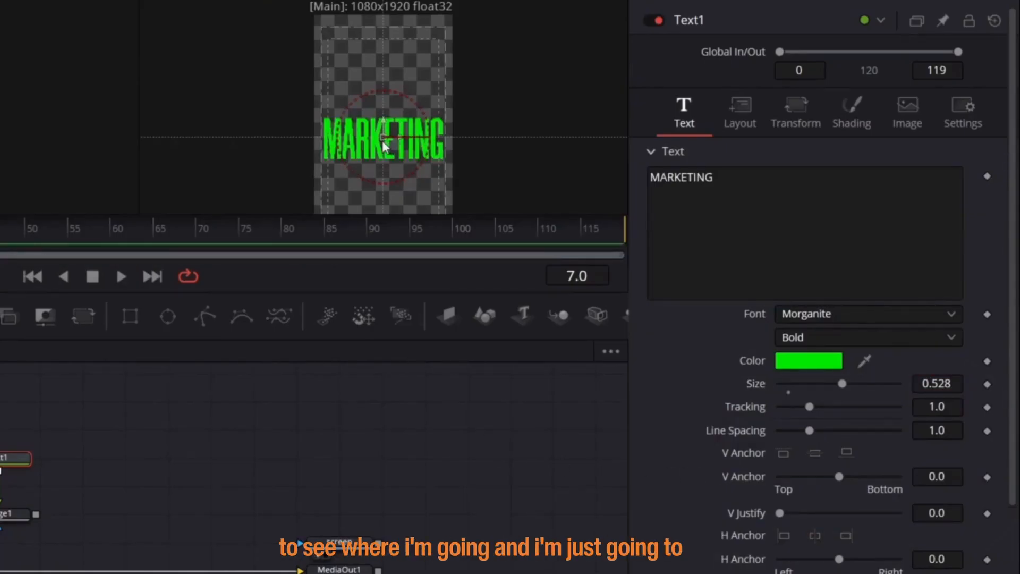
# - Move the MARKETING text up in the frame, setting its layout center to X 0.489 and Y 0.753
pyautogui.moveTo(383, 139); pyautogui.dragTo(383, 101)
pyautogui.moveTo(565, 154); pyautogui.dragTo(564, 116)
pyautogui.write('0.')
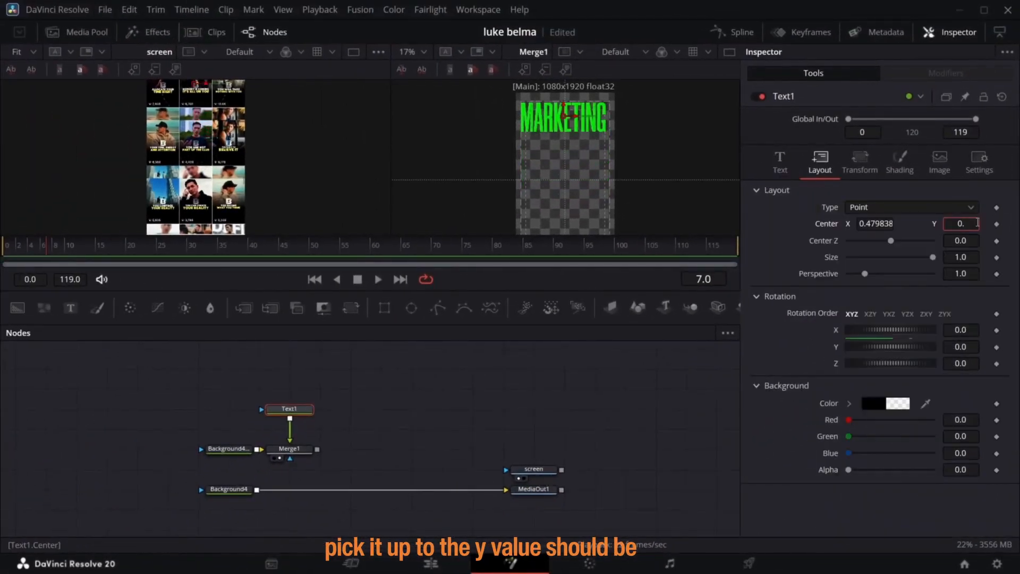
pyautogui.write('753')
pyautogui.click(885, 223)
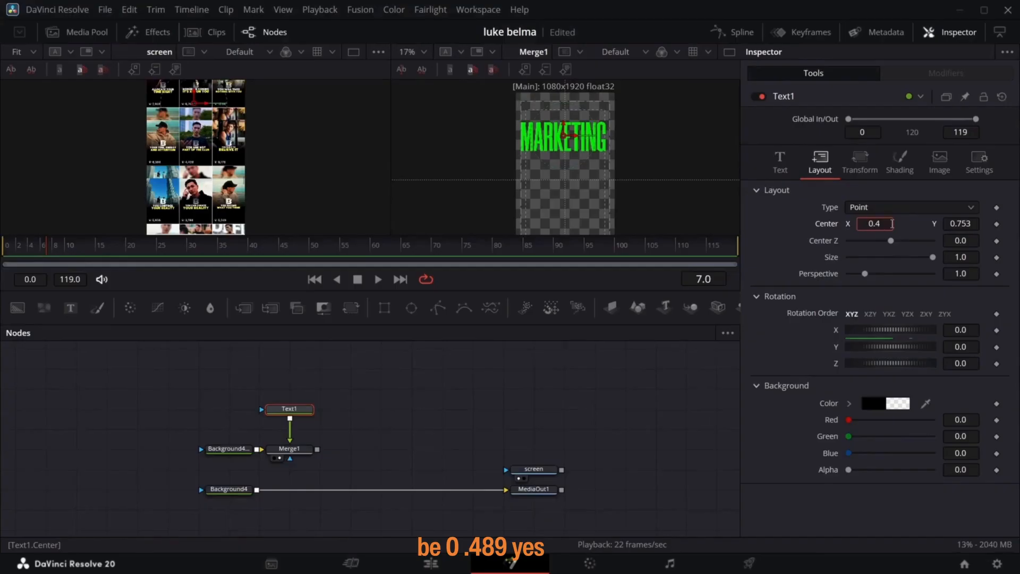
pyautogui.press('Return')
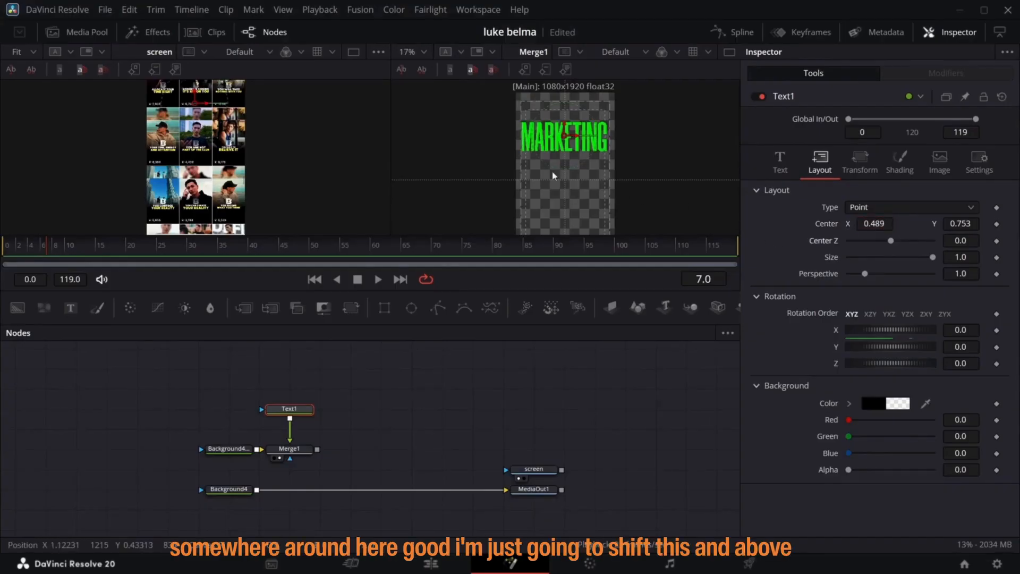
# - Make room beside the Text1 and Merge1 nodes, paste a copy of the background node there and attach a rectangle mask to it
pyautogui.moveTo(178, 351); pyautogui.dragTo(306, 467)
pyautogui.moveTo(307, 451); pyautogui.dragTo(247, 451)
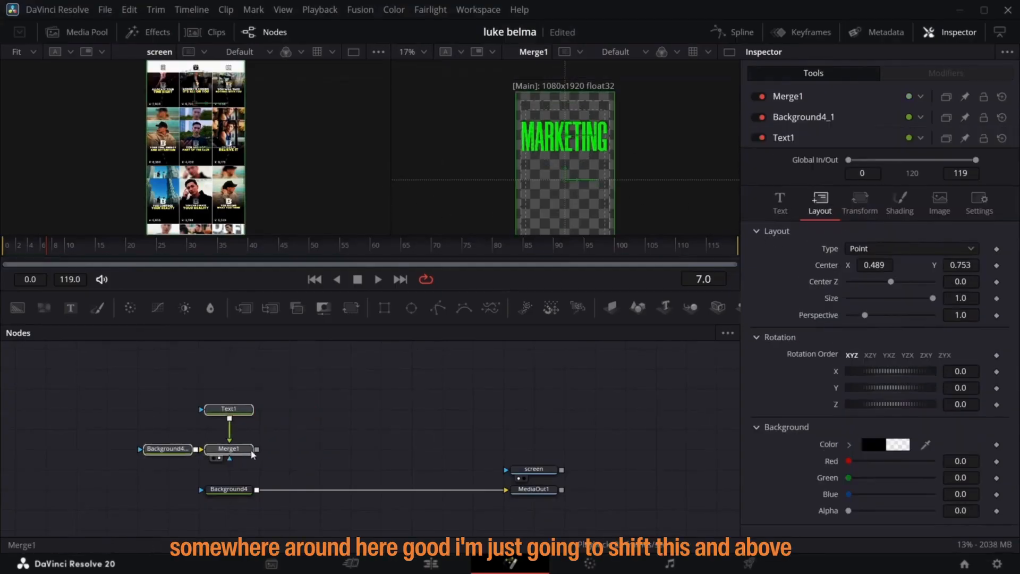
pyautogui.click(298, 407)
pyautogui.hotkey('ctrl', 'v')
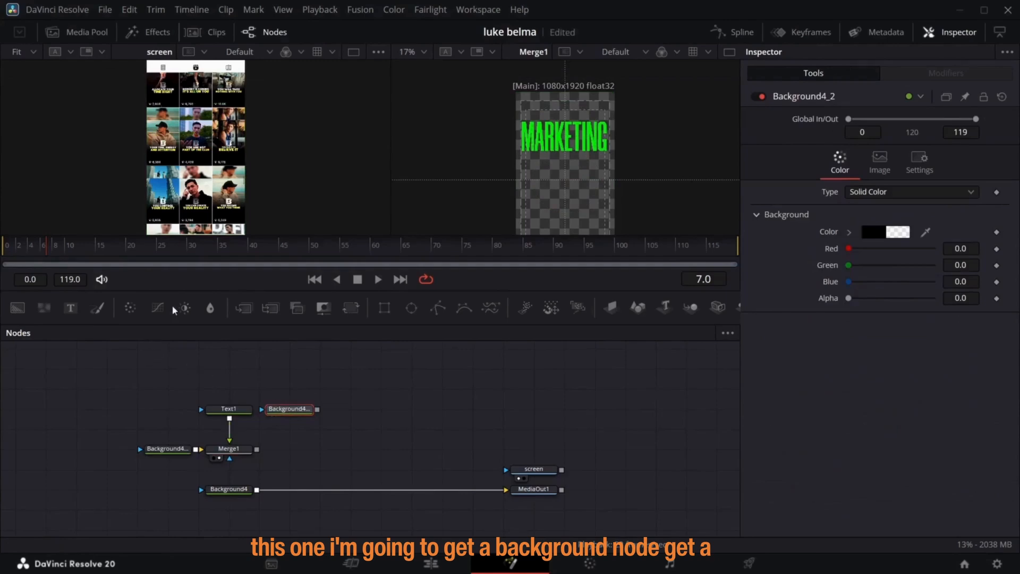
pyautogui.moveTo(385, 308); pyautogui.dragTo(298, 408)
pyautogui.click(289, 409)
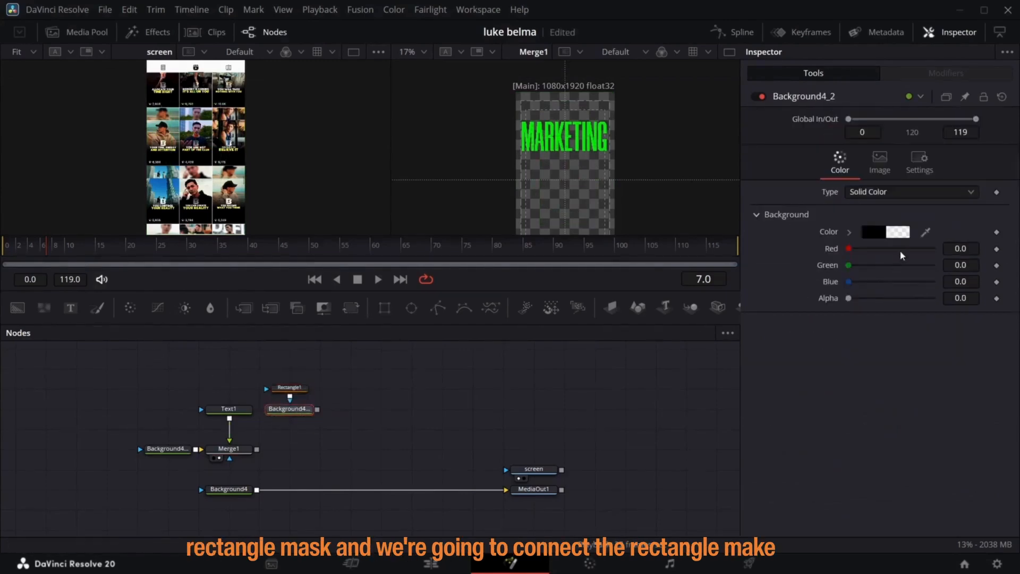
# - Set the masked background to white with alpha 1.0, merge it over Merge1 and view the new merge
pyautogui.moveTo(955, 303); pyautogui.dragTo(956, 303)
pyautogui.moveTo(849, 283); pyautogui.dragTo(959, 268)
pyautogui.moveTo(849, 249); pyautogui.dragTo(968, 273)
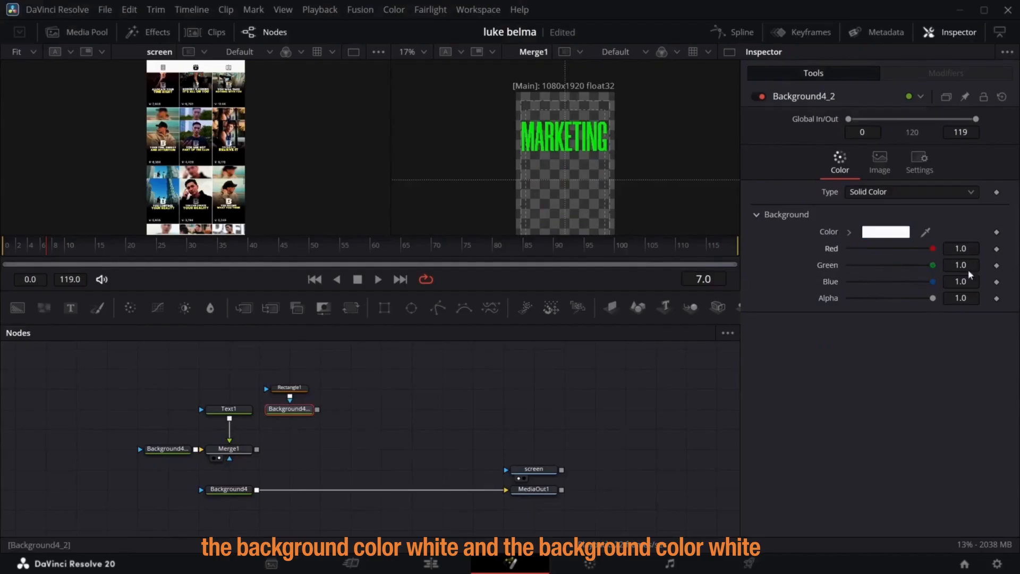
pyautogui.moveTo(317, 410); pyautogui.dragTo(257, 450)
pyautogui.click(279, 458)
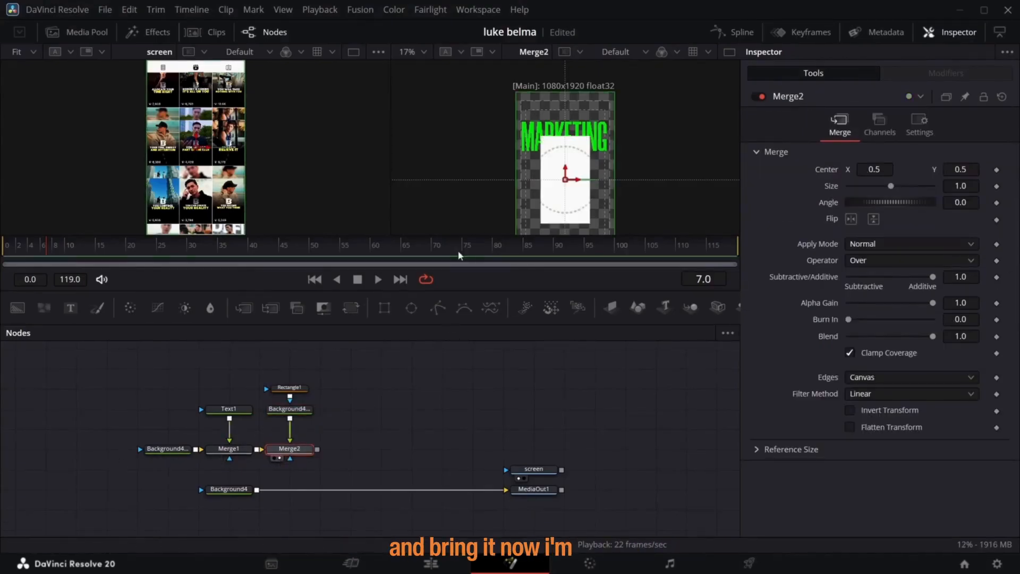
# - Reshape the rectangle mask into a thin bar about 0.045 high over MARKETING, centered at about X 0.69, Y 0.74
pyautogui.click(299, 387)
pyautogui.moveTo(564, 225); pyautogui.dragTo(583, 138)
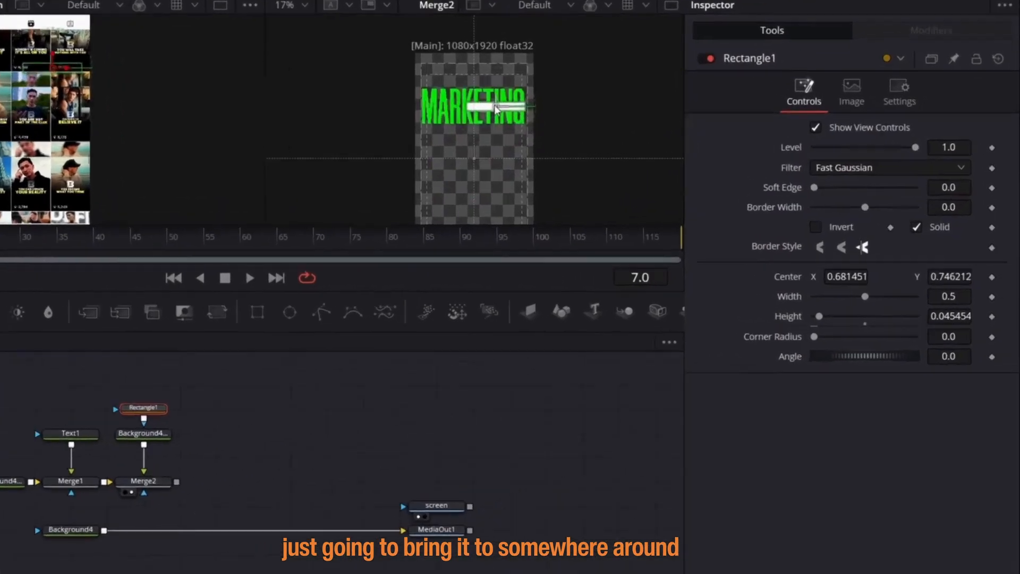
pyautogui.moveTo(495, 108); pyautogui.dragTo(498, 111)
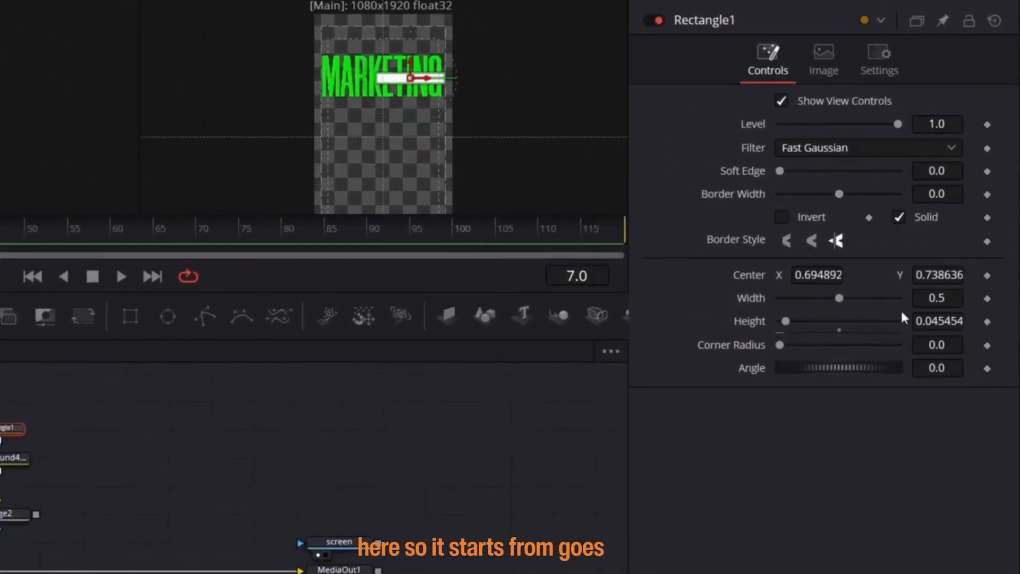
# - Refine the white bar to width 0.399 and height about 0.033, centered at about X 0.718, Y 0.748, ending at the last letter
pyautogui.moveTo(948, 298); pyautogui.dragTo(936, 298)
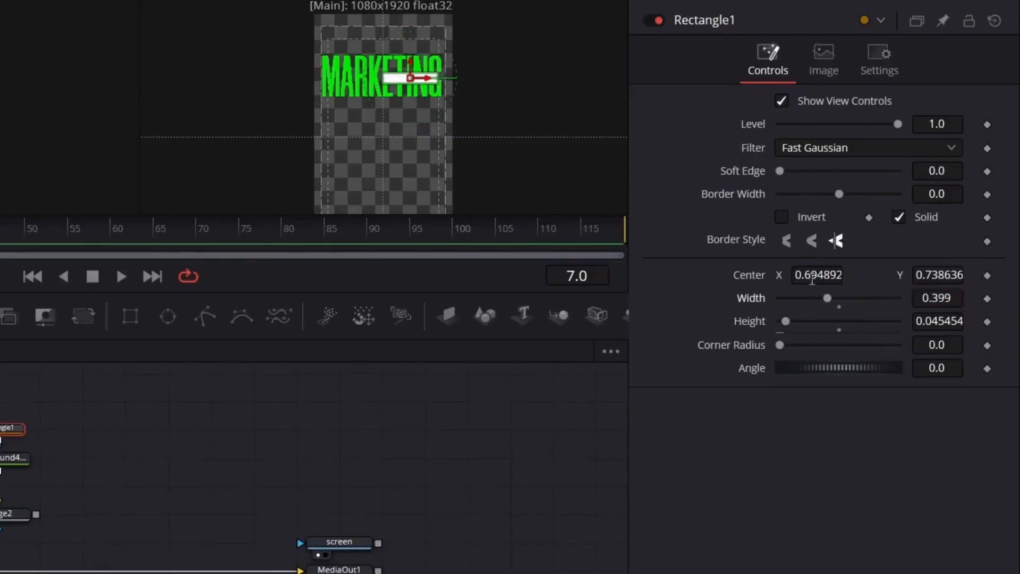
pyautogui.moveTo(812, 280); pyautogui.dragTo(825, 280)
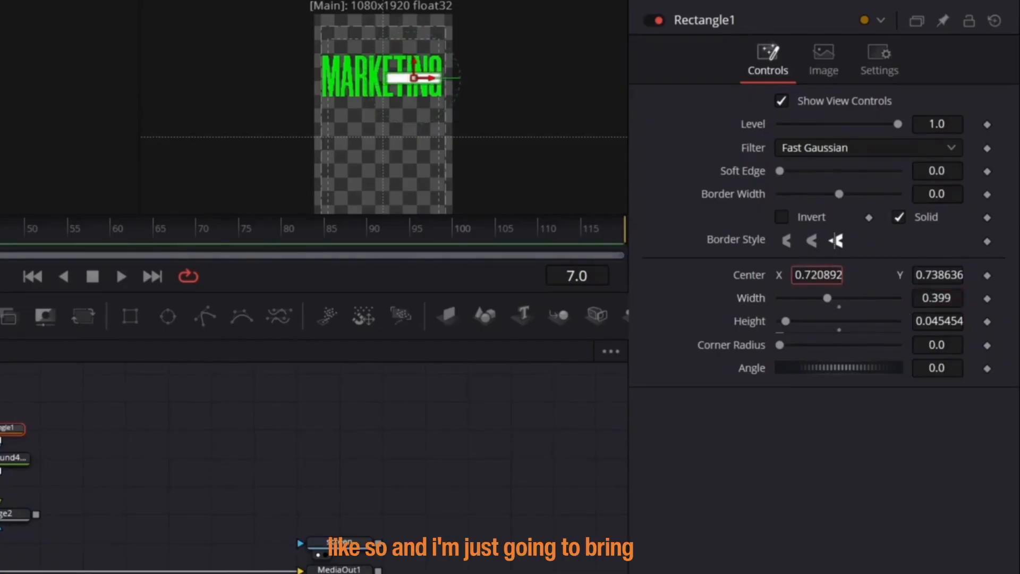
pyautogui.moveTo(946, 321); pyautogui.dragTo(938, 321)
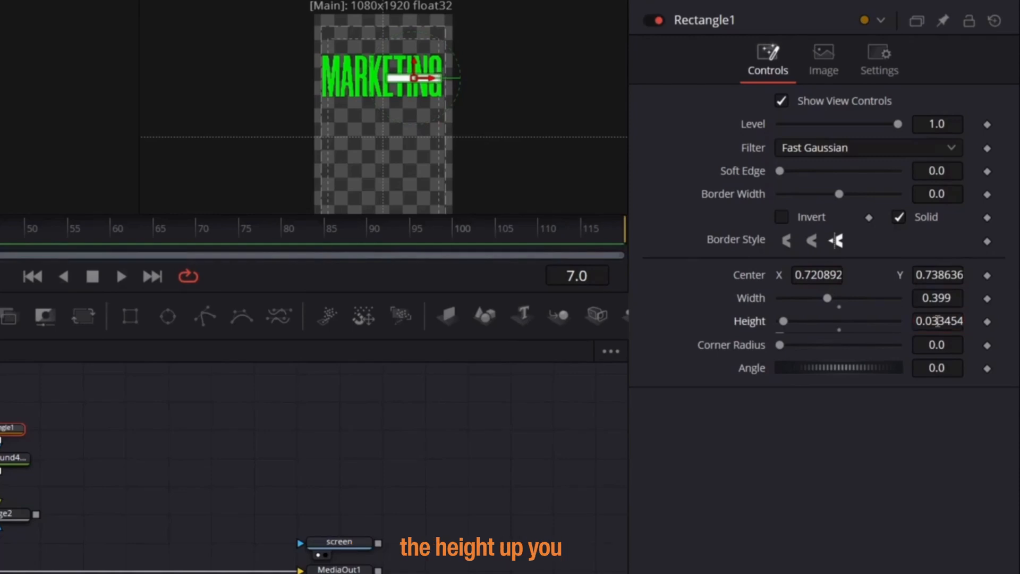
pyautogui.moveTo(919, 281); pyautogui.dragTo(925, 281)
pyautogui.click(368, 90)
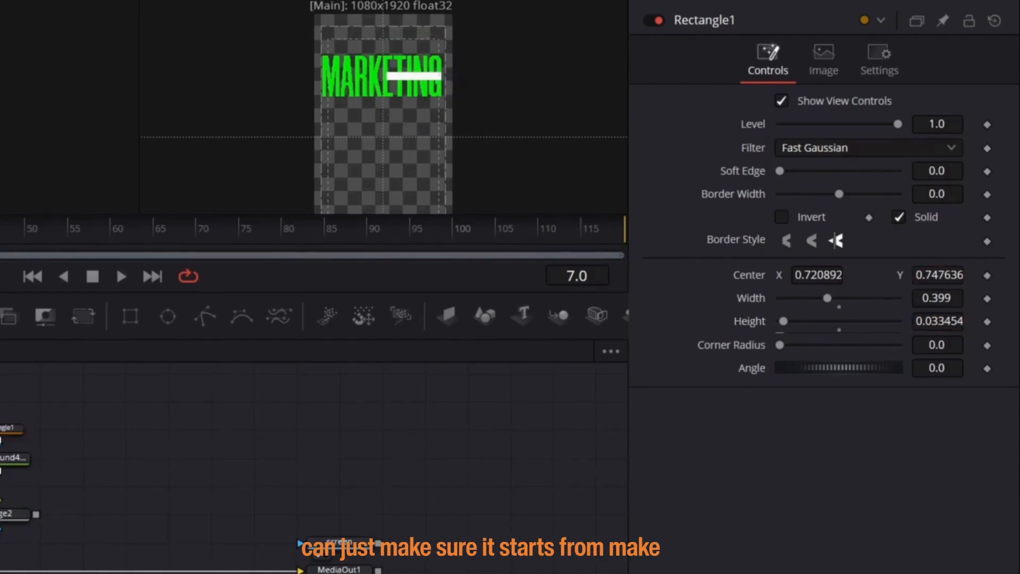
pyautogui.click(173, 0)
pyautogui.click(188, 26)
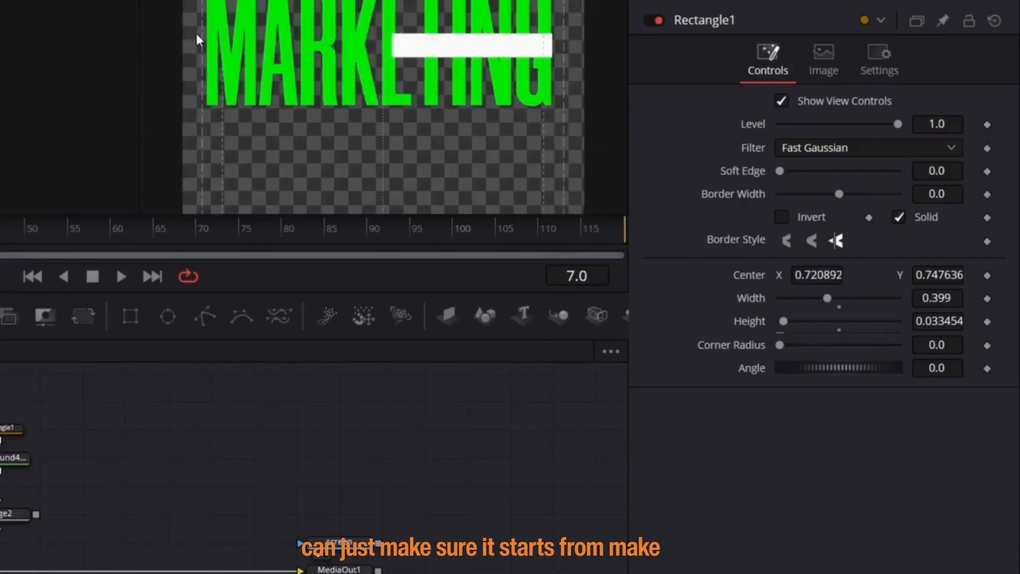
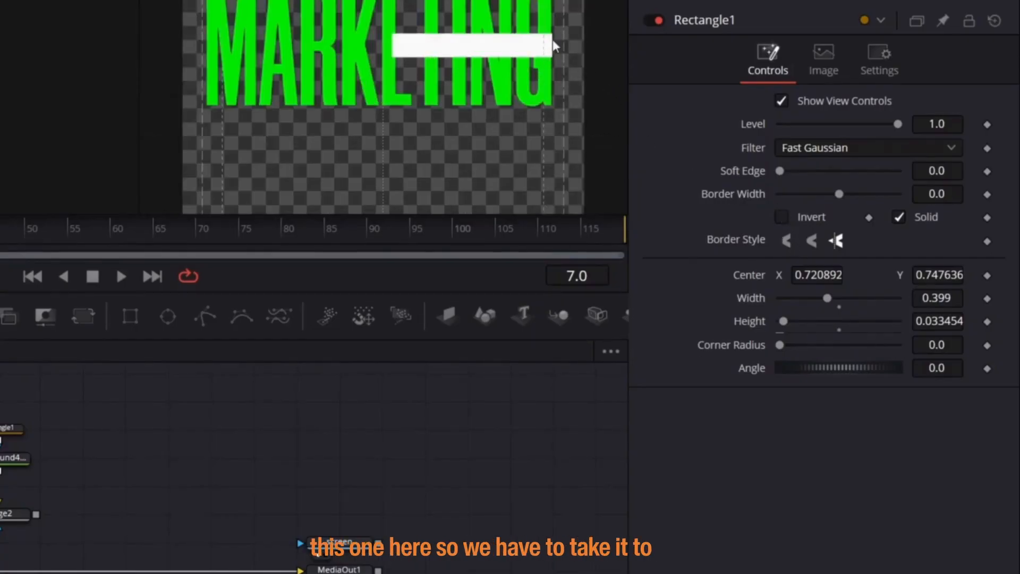
pyautogui.moveTo(833, 275); pyautogui.dragTo(828, 274)
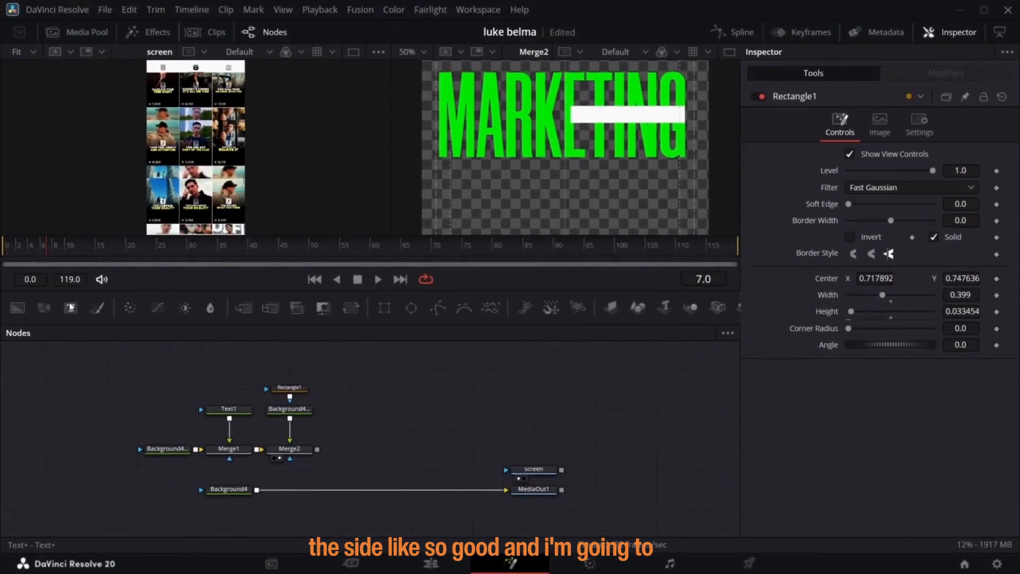
# - Add a Text+ node merged after Merge2, enter the text DISTRIBUTION and view Merge3
pyautogui.moveTo(70, 306); pyautogui.dragTo(318, 450)
pyautogui.click(351, 416)
pyautogui.click(800, 218)
pyautogui.write('DISTRIBUTION')
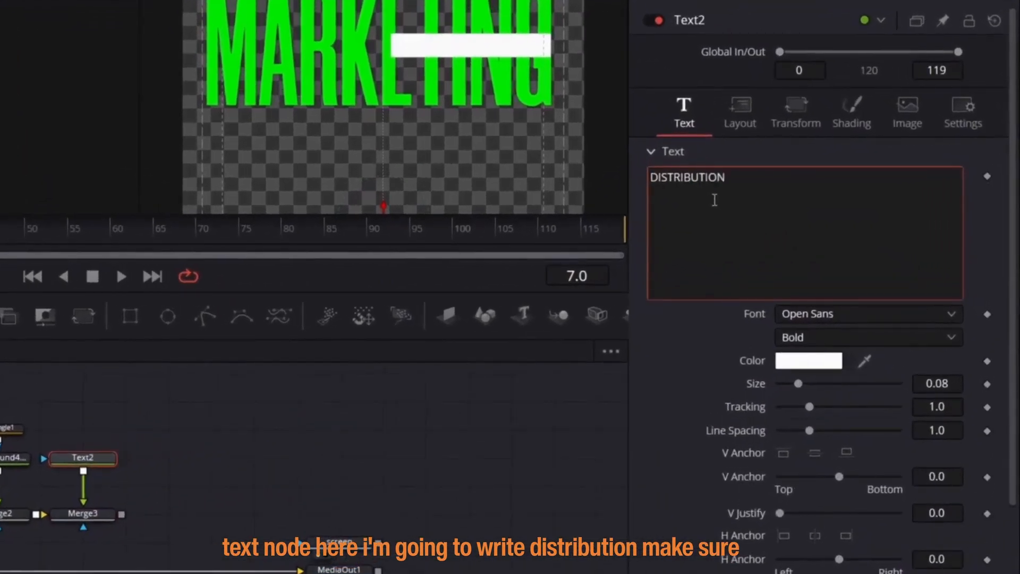
pyautogui.click(69, 527)
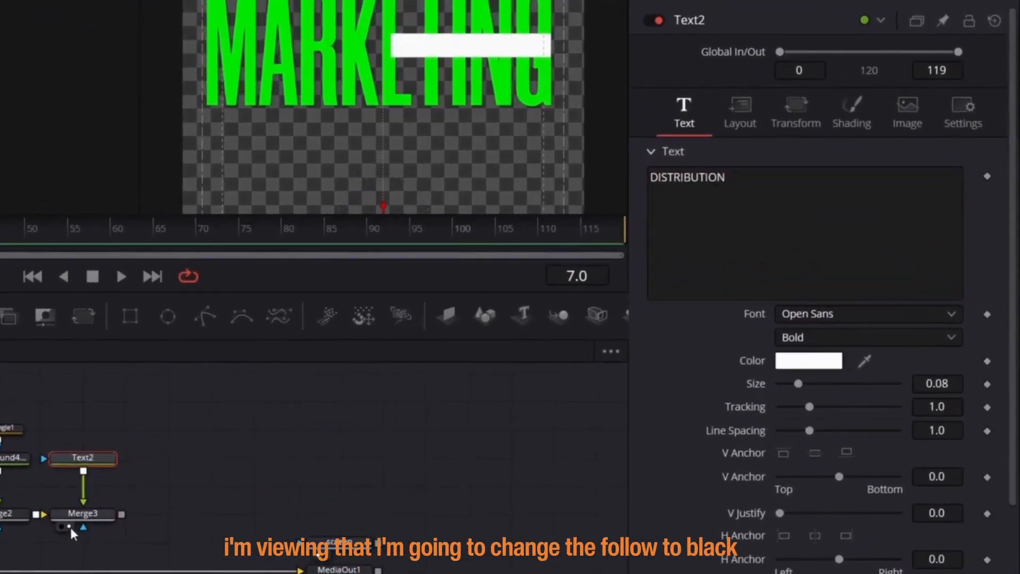
# - Change the DISTRIBUTION text's color to black (#000000) and its font to Mostin
pyautogui.click(805, 361)
pyautogui.moveTo(522, 123); pyautogui.dragTo(522, 304)
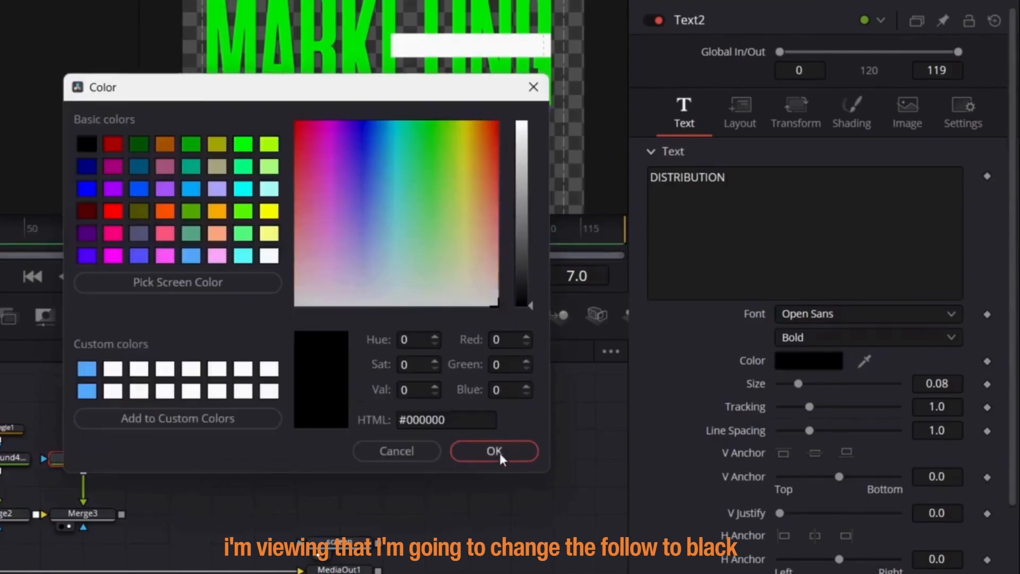
pyautogui.click(499, 453)
pyautogui.click(792, 313)
pyautogui.scroll(-2, 806, 161)
pyautogui.scroll(3, 799, 112)
pyautogui.scroll(5, 797, 96)
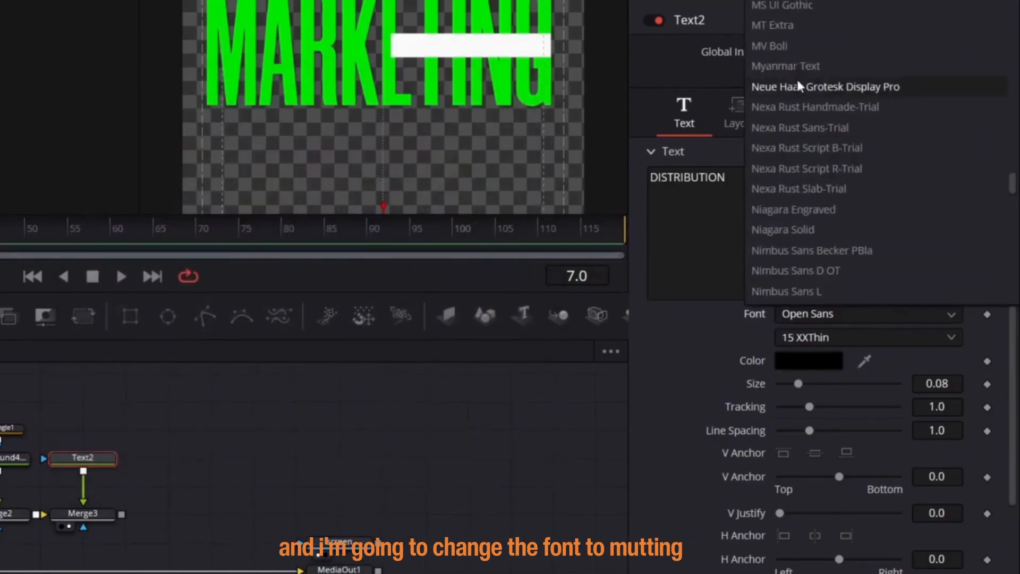
pyautogui.click(768, 189)
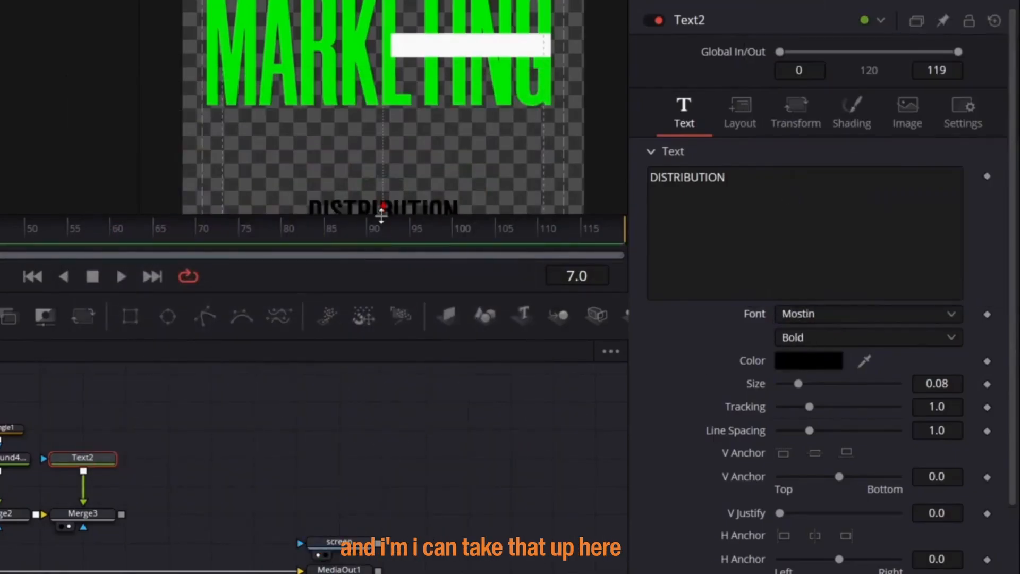
# - Fit the DISTRIBUTION text onto the white bar, with its size at 0.076 and its tracking at 1.033
pyautogui.moveTo(385, 207); pyautogui.dragTo(487, 62)
pyautogui.moveTo(486, 61); pyautogui.dragTo(488, 60)
pyautogui.click(945, 384)
pyautogui.press('BackSpace')
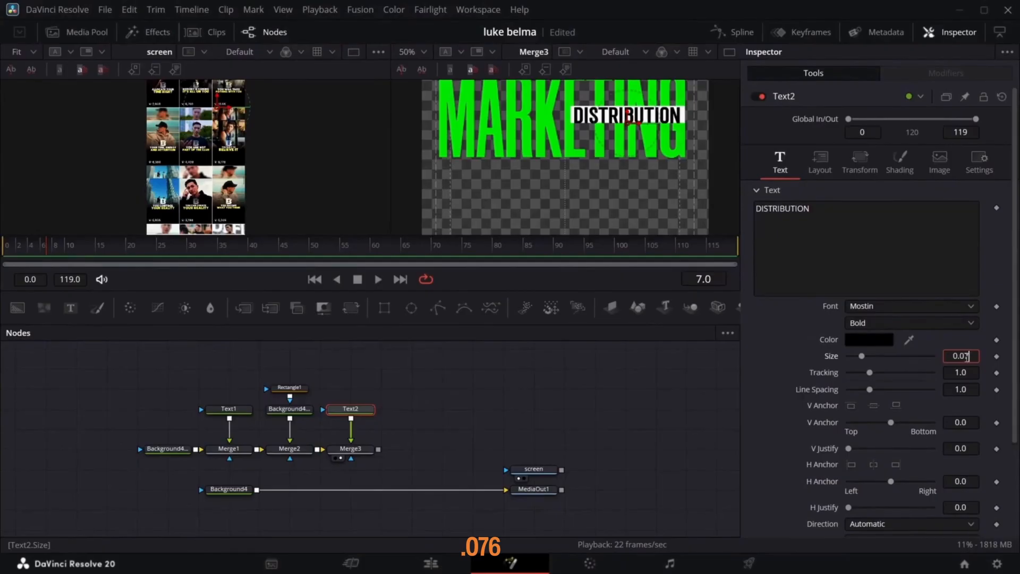
pyautogui.write('76')
pyautogui.press('Return')
pyautogui.moveTo(958, 375); pyautogui.dragTo(971, 375)
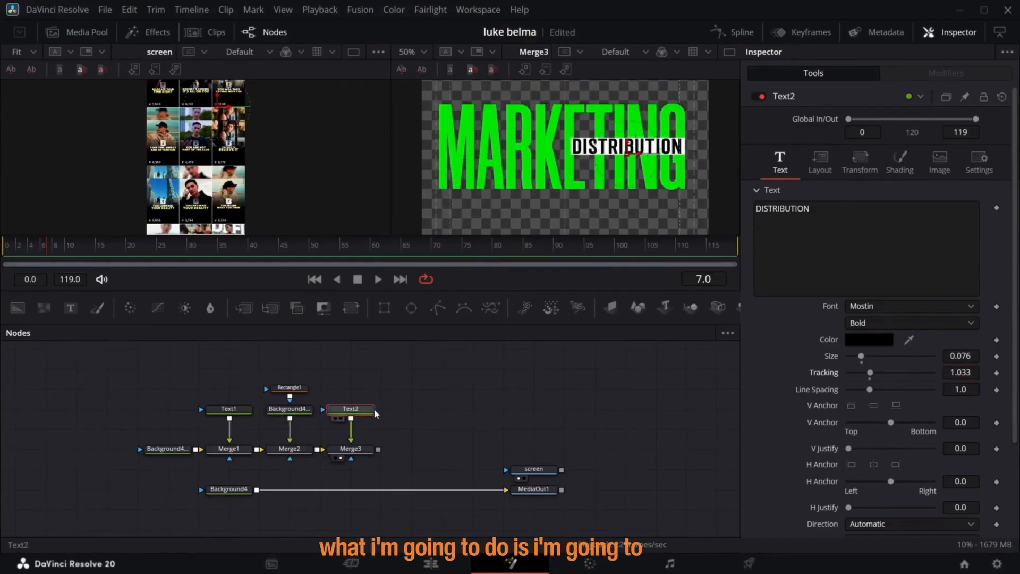
# - Apply a Follower modifier to the DISTRIBUTION text and open the modifier's settings
pyautogui.click(853, 225)
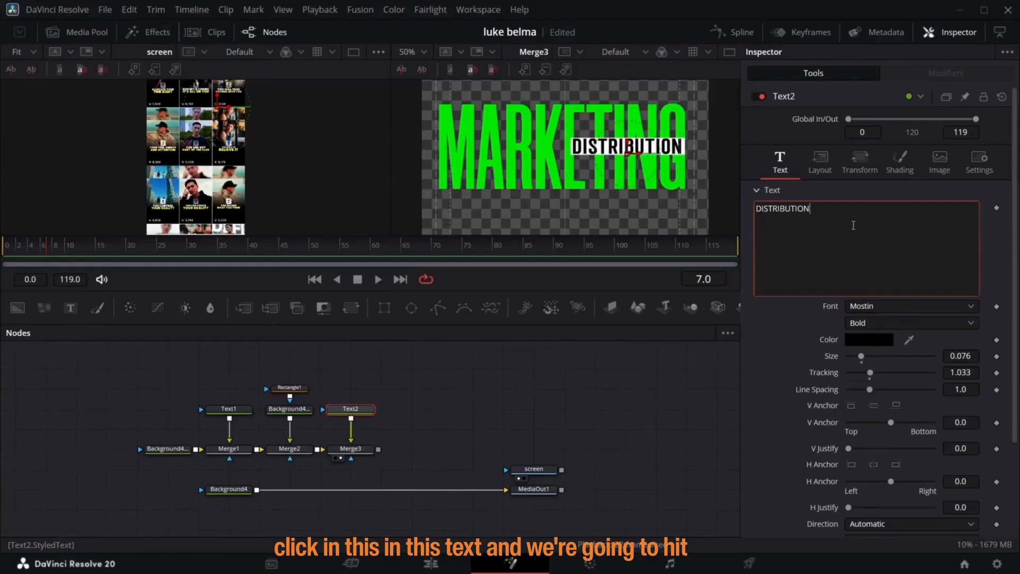
pyautogui.rightClick(853, 227)
pyautogui.click(902, 312)
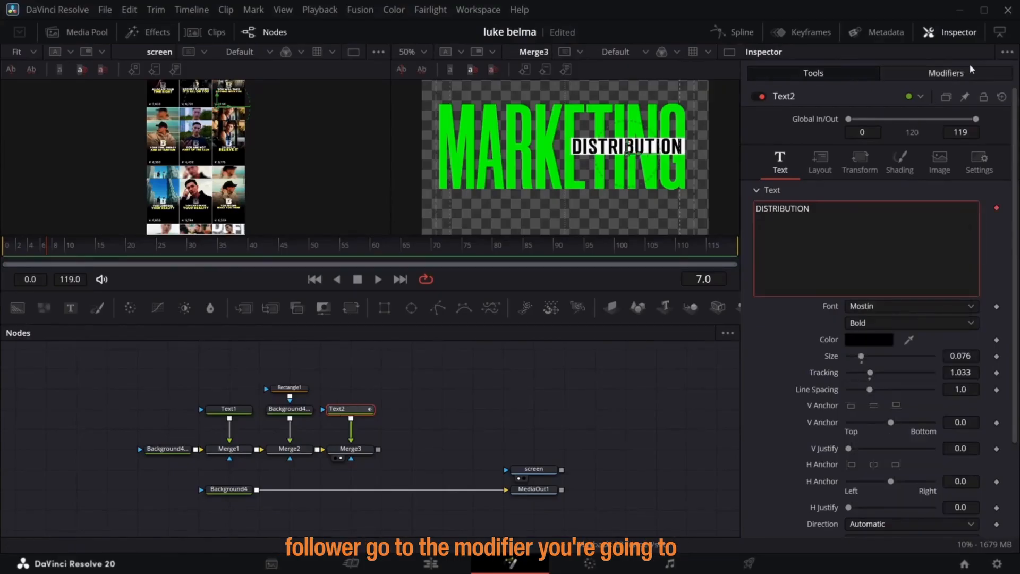
pyautogui.click(965, 74)
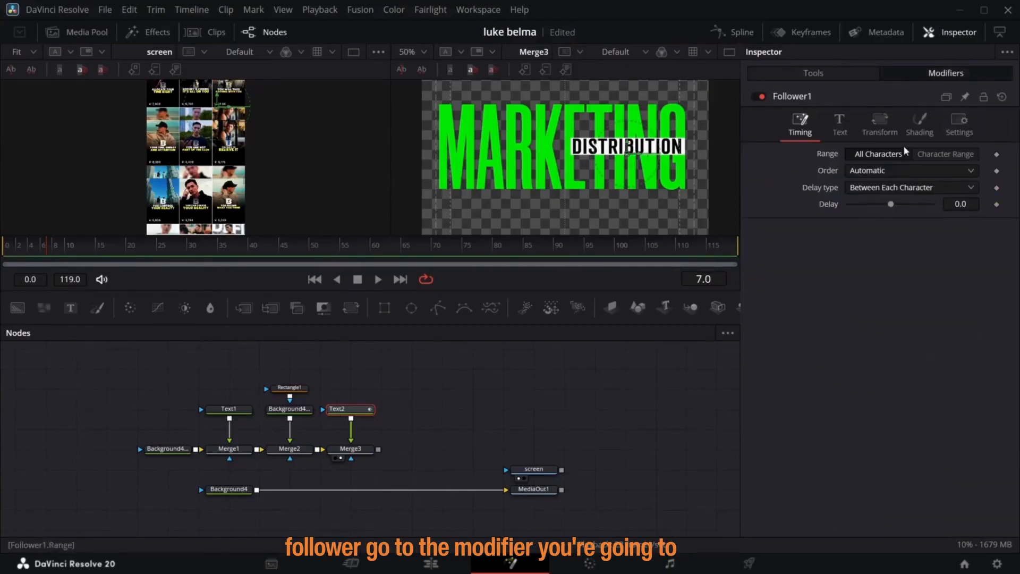
# - Keyframe the Follower's shading opacity at 0.0 on frame 55 and 1.0 on frame 65
pyautogui.click(919, 127)
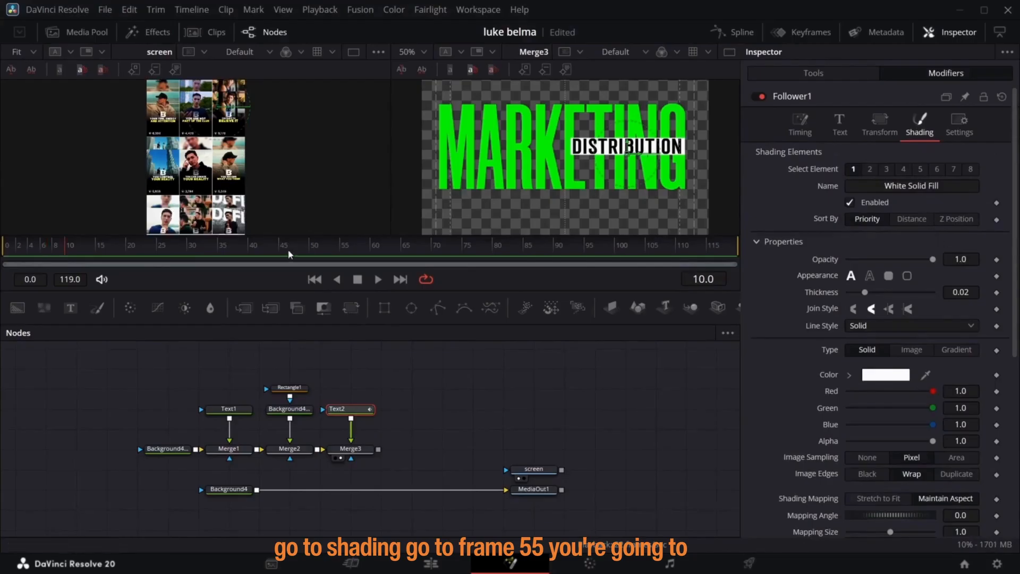
pyautogui.click(997, 260)
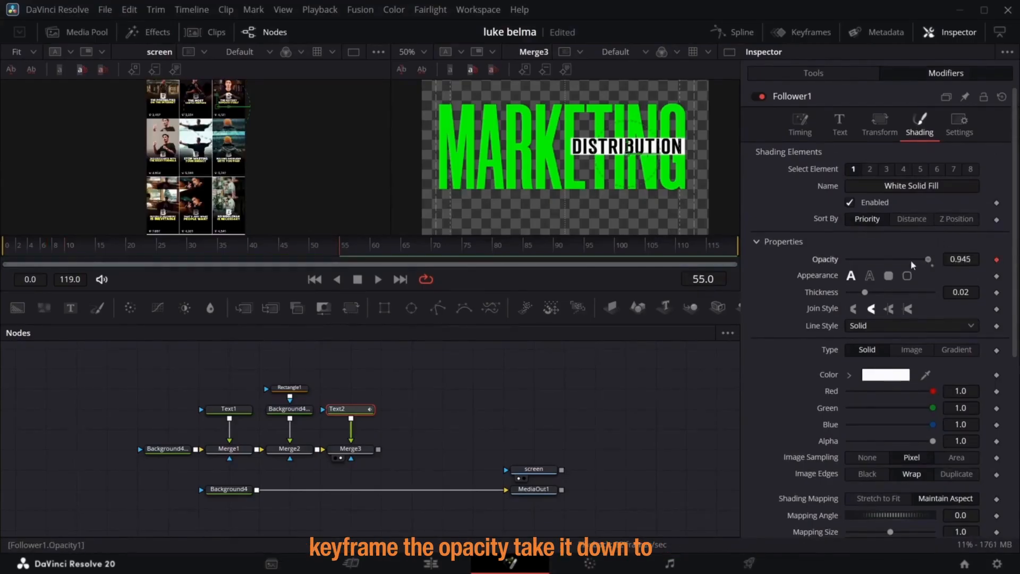
pyautogui.moveTo(911, 265); pyautogui.dragTo(842, 265)
pyautogui.moveTo(335, 250); pyautogui.dragTo(395, 250)
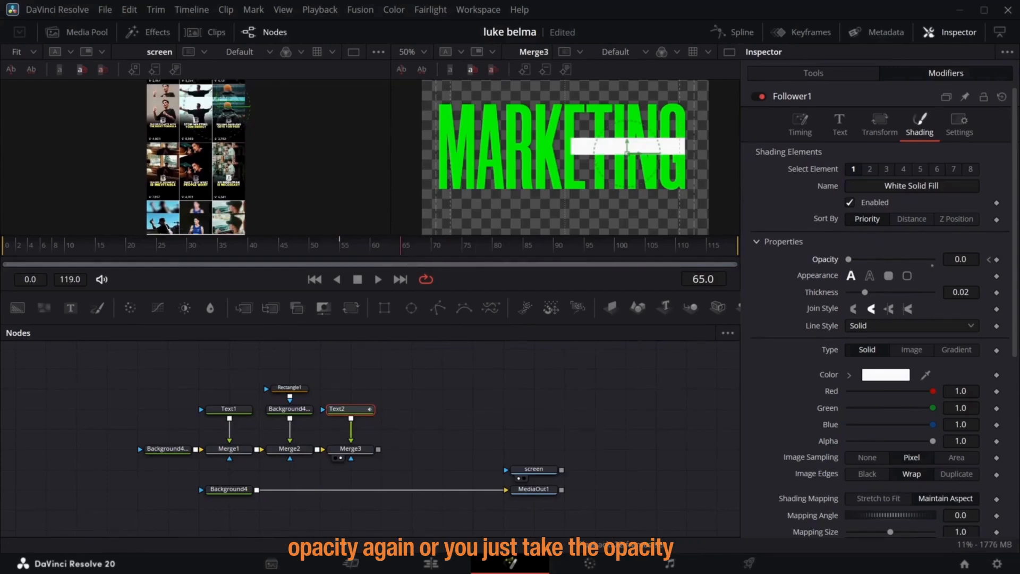
pyautogui.moveTo(849, 260); pyautogui.dragTo(951, 263)
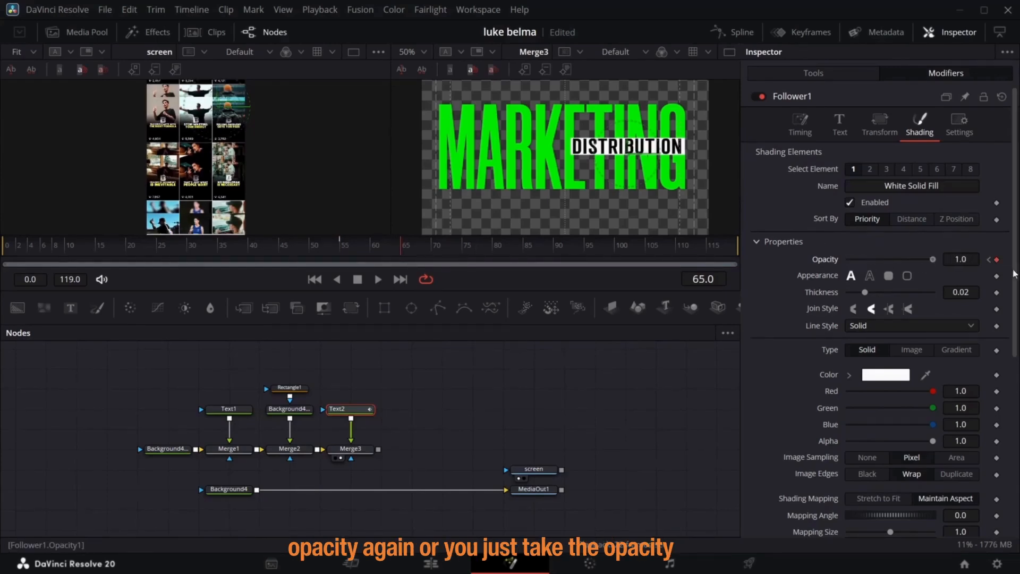
# - Set the DISTRIBUTION Follower's delay between characters to 0.64
pyautogui.click(800, 123)
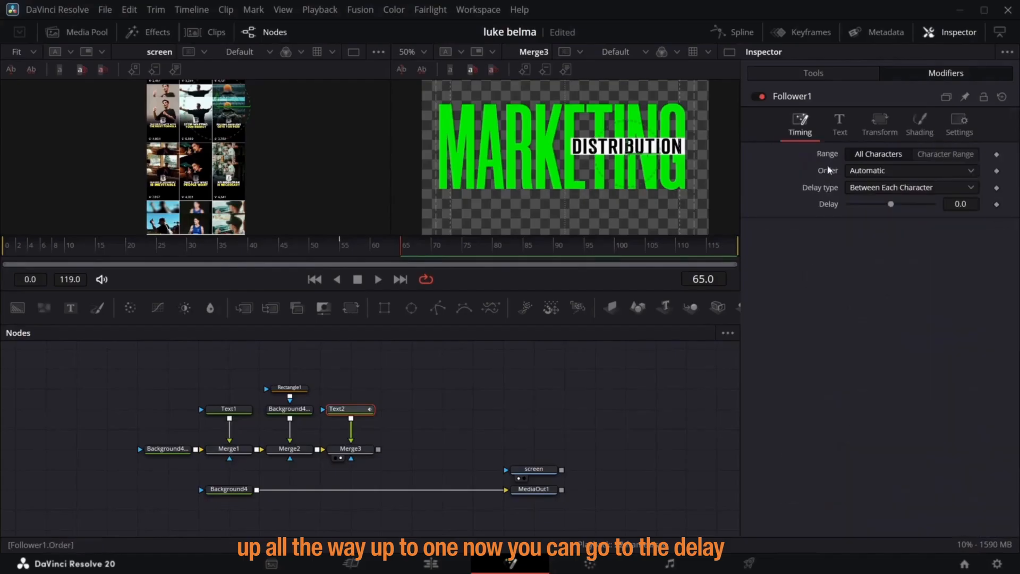
pyautogui.click(960, 204)
pyautogui.write('0.33')
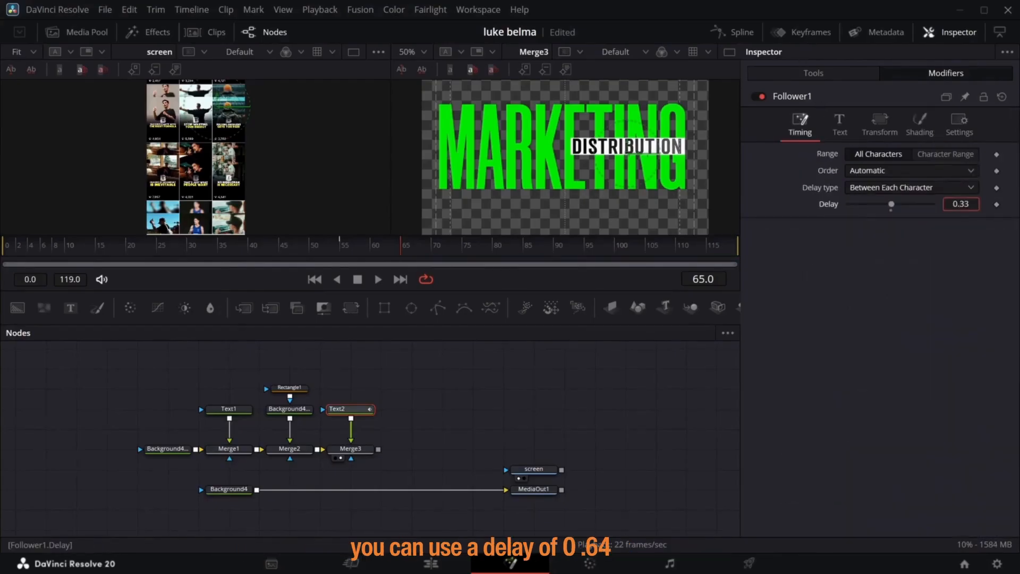
pyautogui.scroll(4, 960, 204)
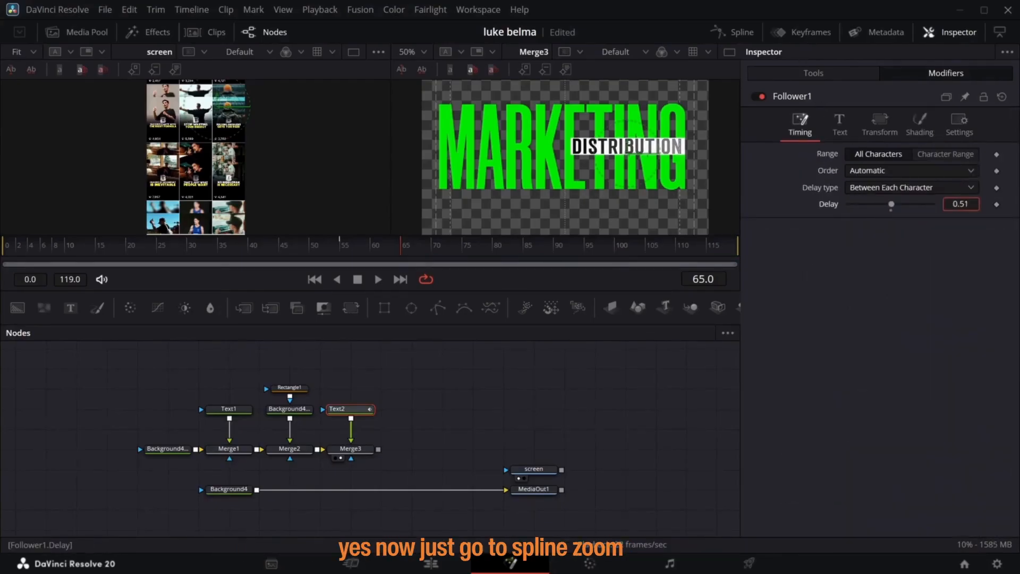
# - Smooth the opacity keyframes of the DISTRIBUTION text's Follower in the Spline editor
pyautogui.click(734, 32)
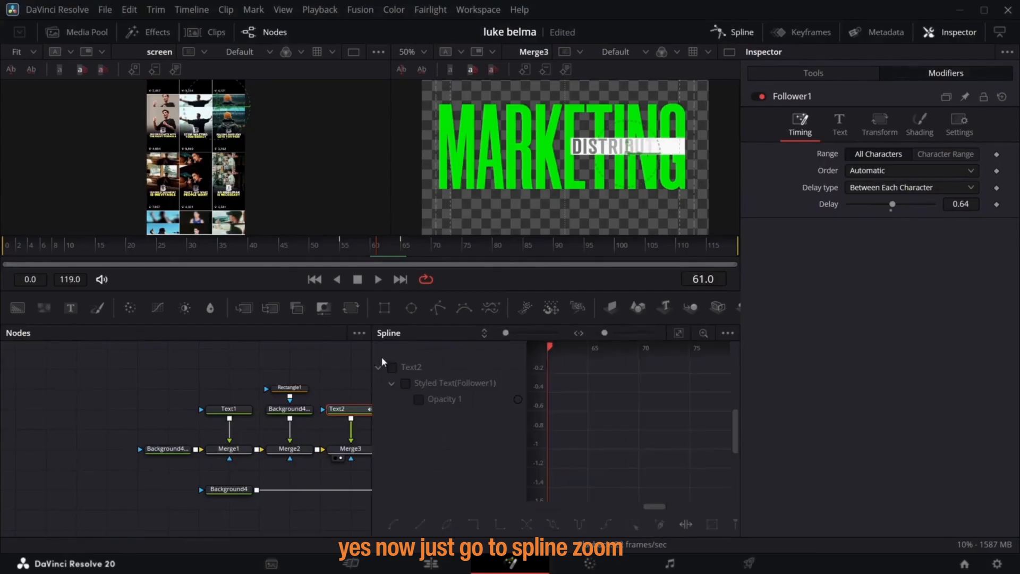
pyautogui.click(409, 367)
pyautogui.hotkey('ctrl', 'a')
pyautogui.press('f')
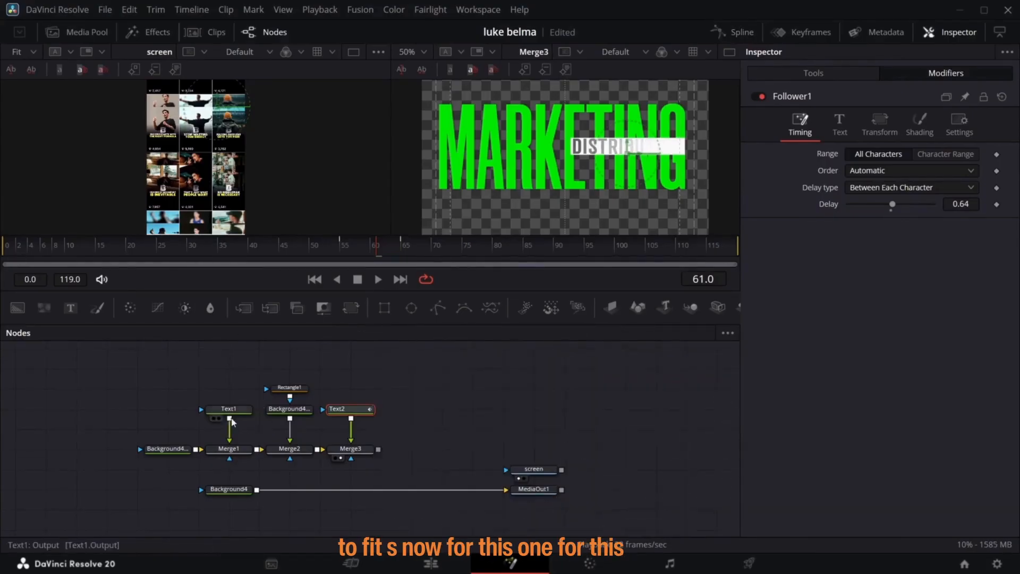
# - Apply a Follower modifier to the MARKETING text and open the modifier's settings
pyautogui.click(230, 409)
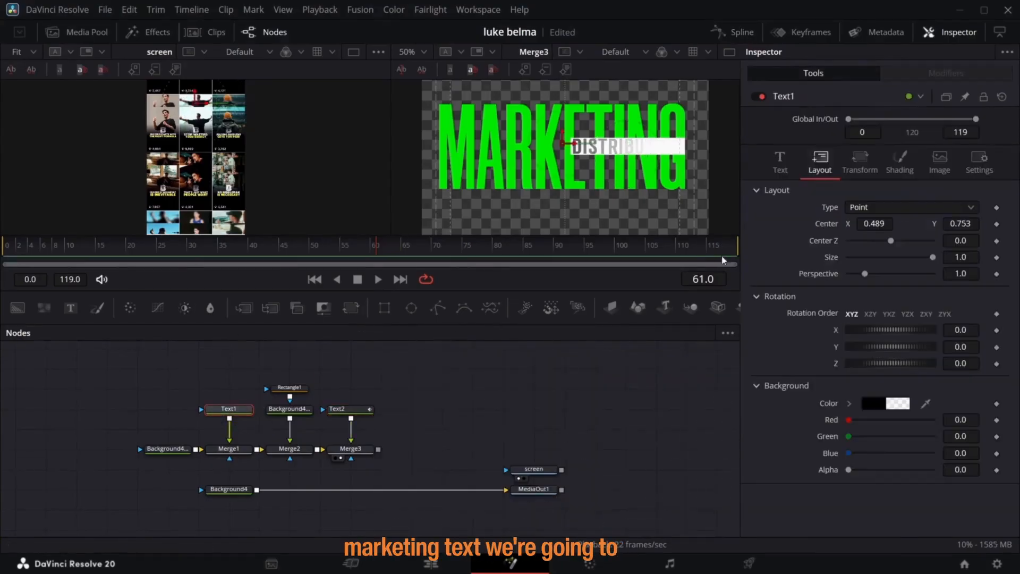
pyautogui.click(780, 159)
pyautogui.rightClick(820, 256)
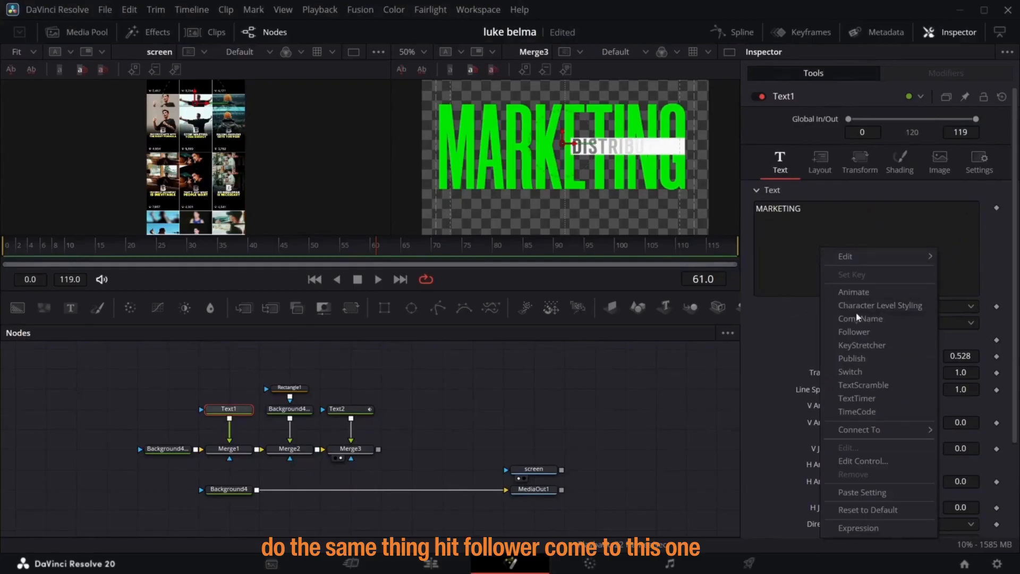
pyautogui.click(854, 331)
pyautogui.click(945, 77)
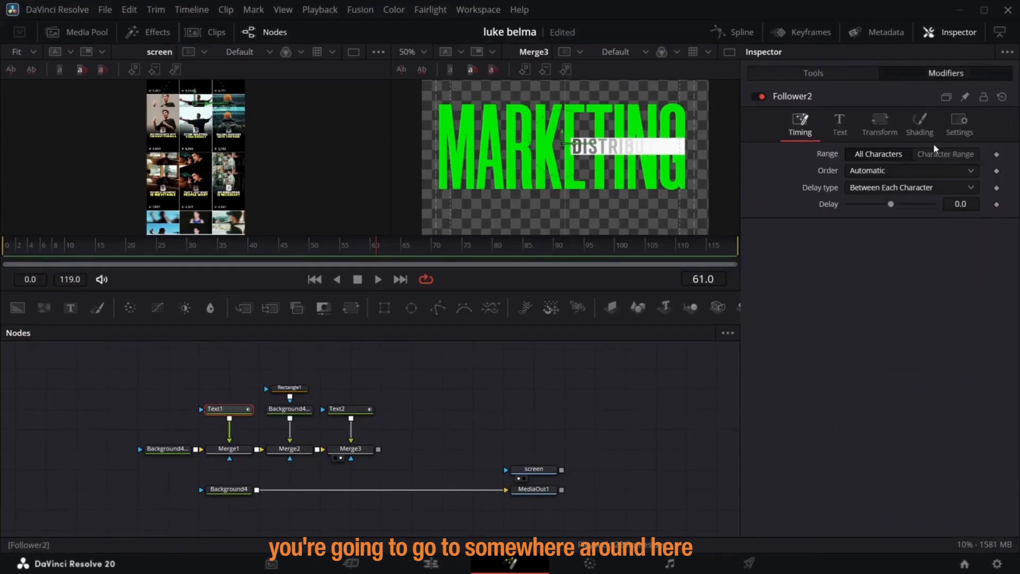
# - Keyframe the MARKETING Follower's shading opacity at 0.0 on frame 37 and 1.0 on frame 40
pyautogui.click(925, 131)
pyautogui.moveTo(226, 264); pyautogui.dragTo(234, 264)
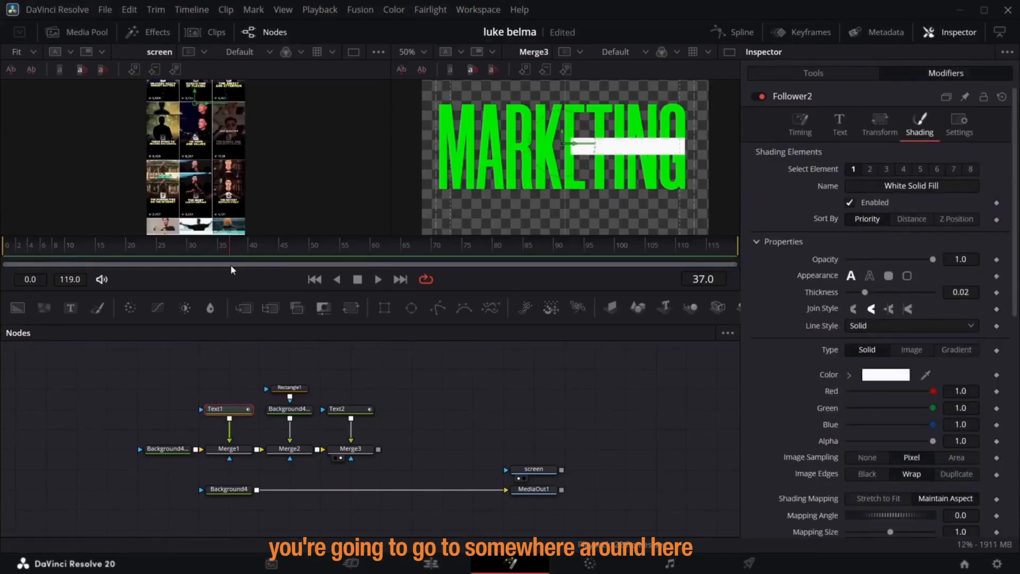
pyautogui.click(996, 259)
pyautogui.click(252, 257)
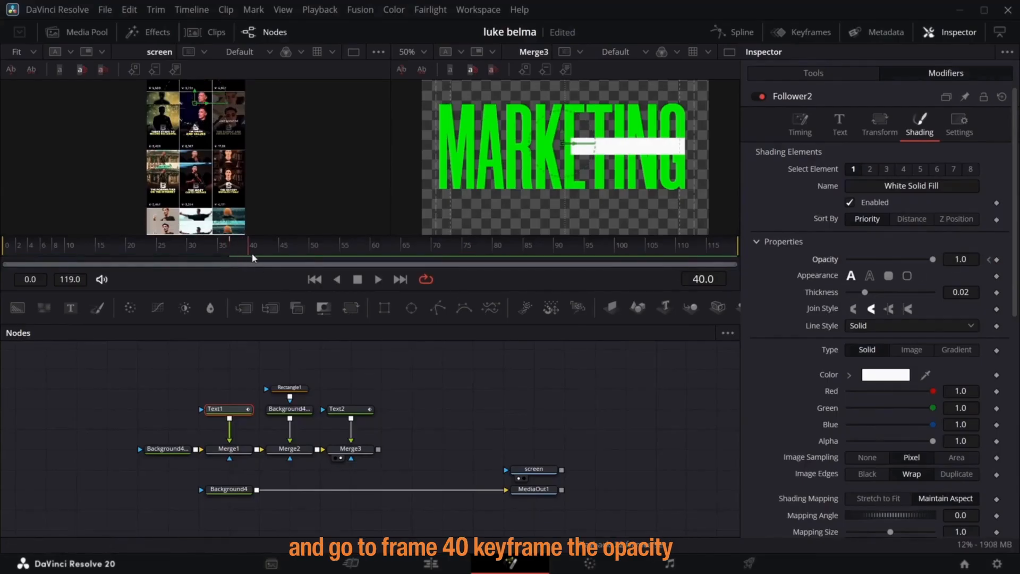
pyautogui.click(988, 259)
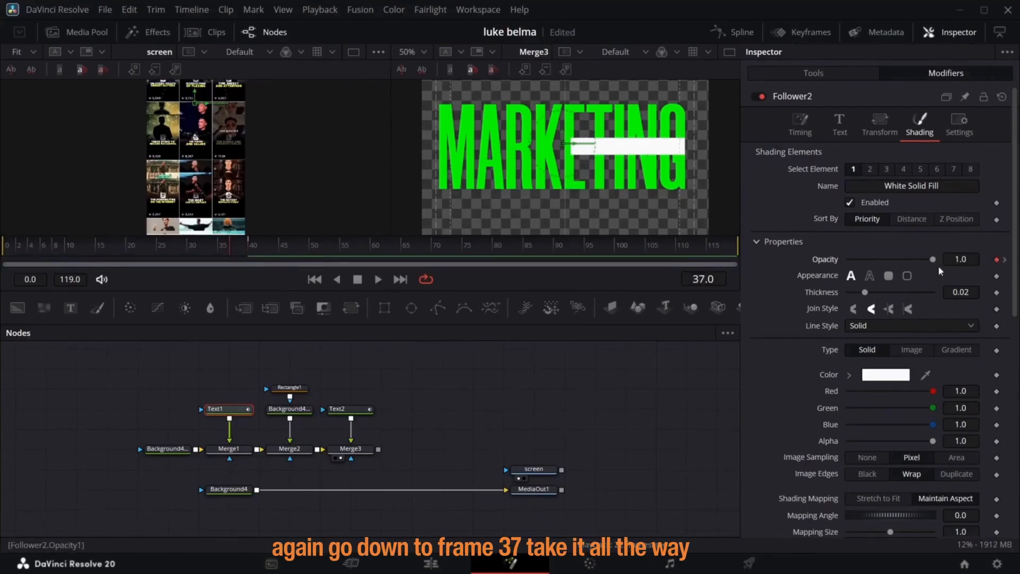
pyautogui.moveTo(933, 259); pyautogui.dragTo(848, 260)
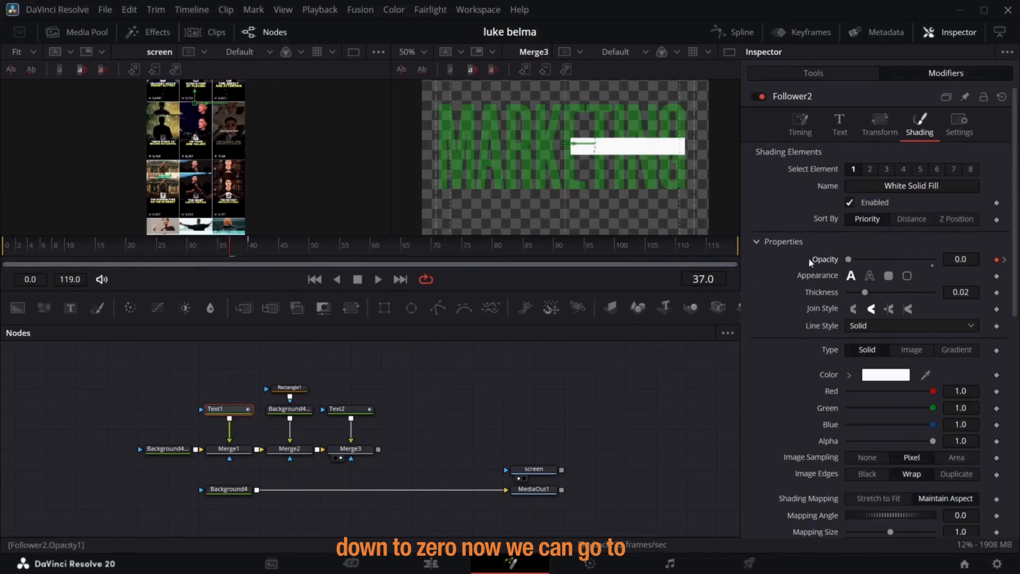
# - Smooth the MARKETING Follower's opacity keyframes in the Spline editor and close the editor
pyautogui.click(800, 128)
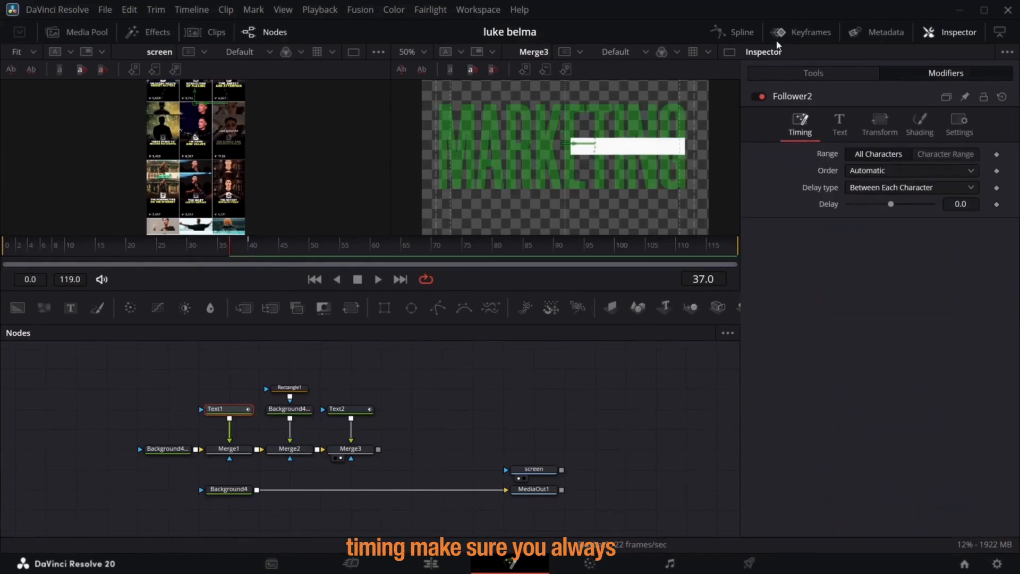
pyautogui.click(749, 37)
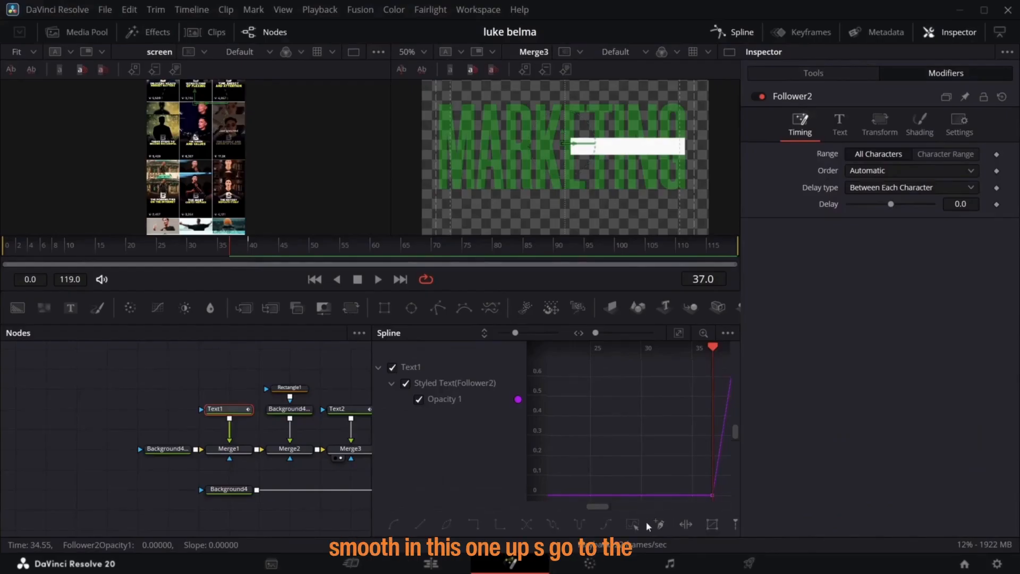
pyautogui.click(632, 524)
pyautogui.hotkey('shift', 's')
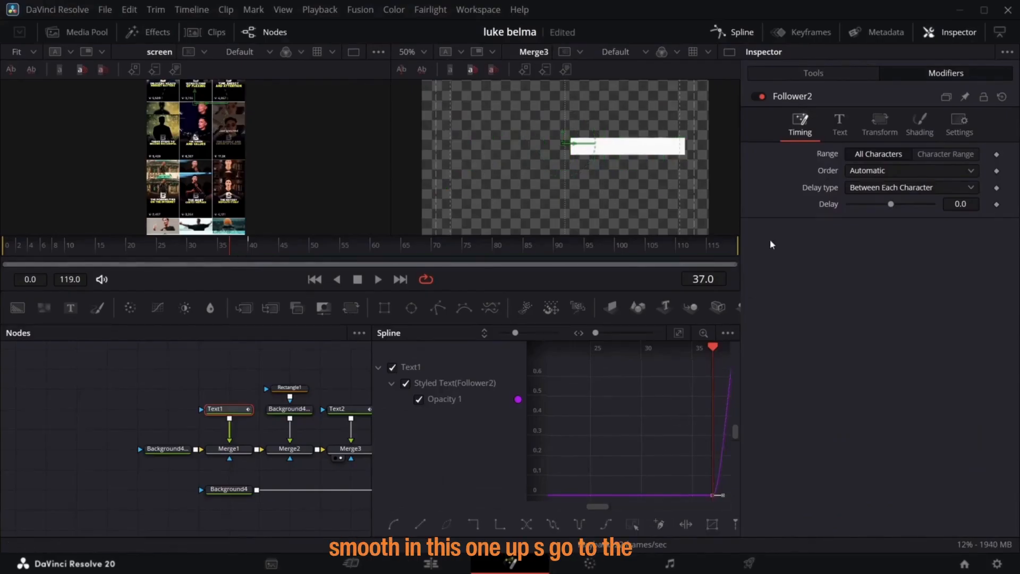
pyautogui.click(740, 34)
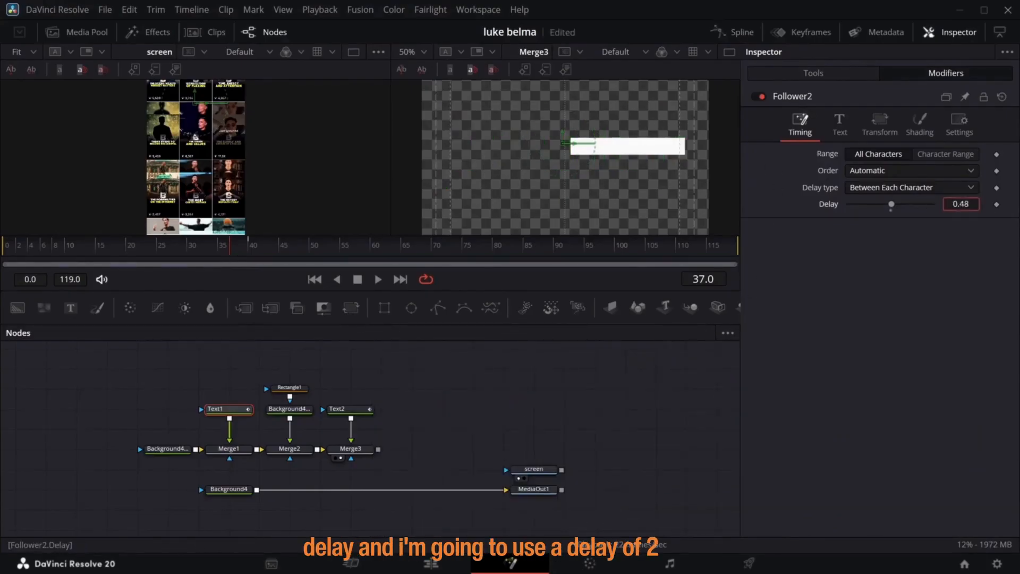
# - Set the MARKETING Follower's delay to 2.27 and scrub through the title animation
pyautogui.moveTo(960, 204); pyautogui.dragTo(988, 204)
pyautogui.click(972, 202)
pyautogui.write('2.27')
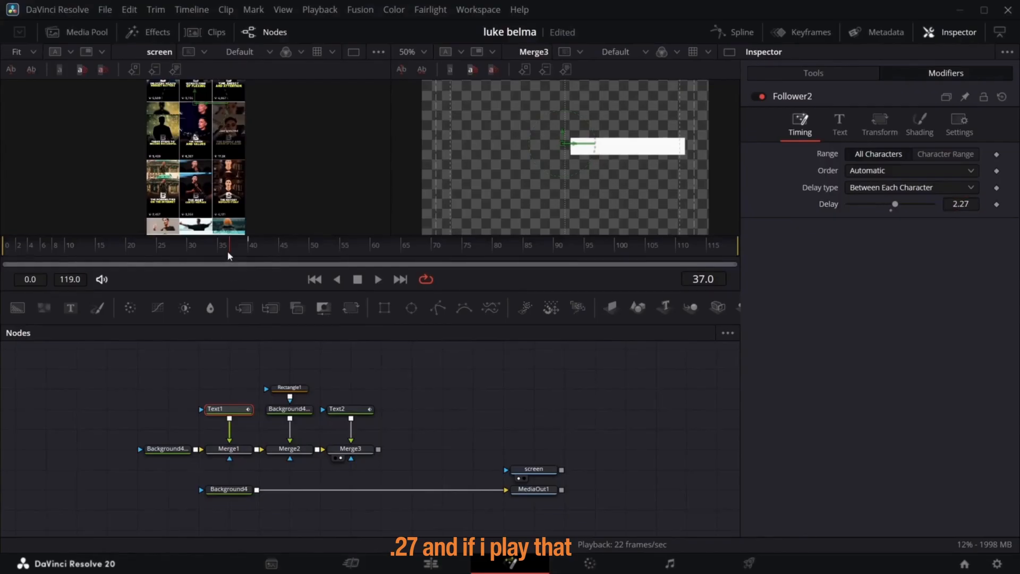
pyautogui.moveTo(230, 256); pyautogui.dragTo(408, 277)
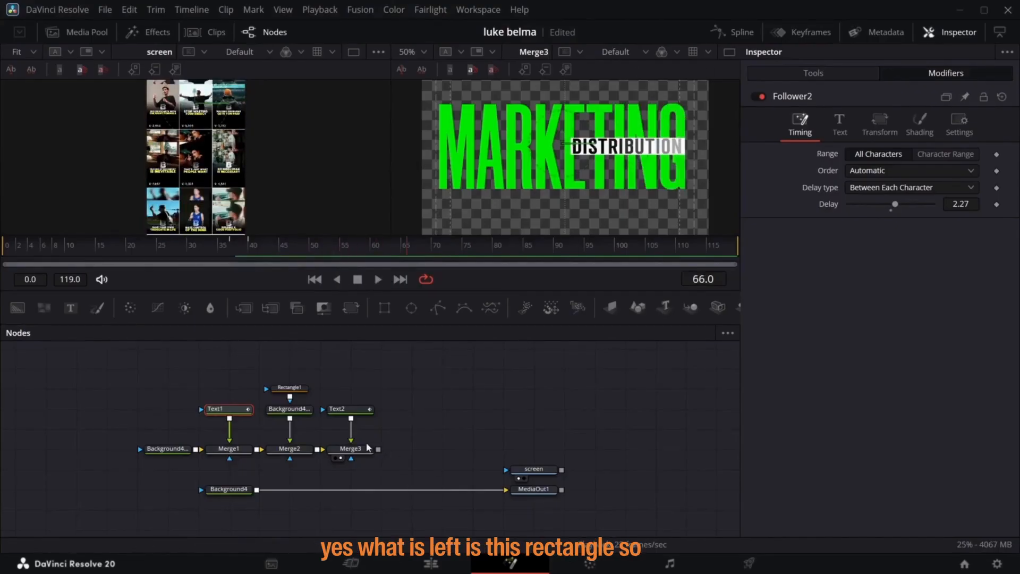
# - Add a second Rectangle mask node below Merge2 in the node graph
pyautogui.scroll(-2, 318, 408)
pyautogui.scroll(3, 318, 408)
pyautogui.moveTo(110, 419); pyautogui.dragTo(352, 508)
pyautogui.scroll(-2, 351, 478)
pyautogui.click(387, 310)
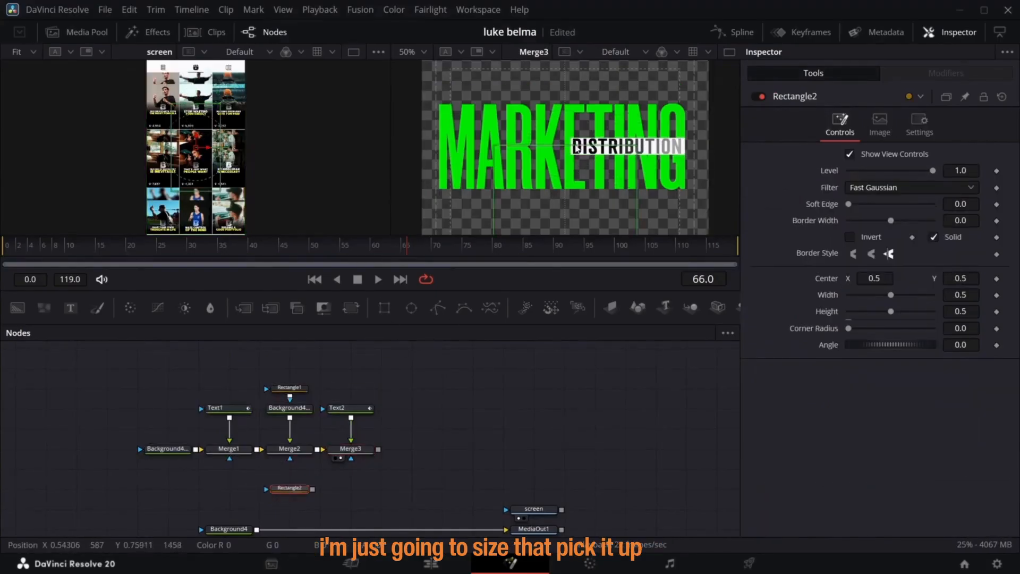
# - Set the new rectangle's height to 0.1875 and center to X 0.684, Y 0.75, and connect it to Merge2's mask input
pyautogui.moveTo(575, 145); pyautogui.dragTo(578, 225)
pyautogui.moveTo(964, 278); pyautogui.dragTo(1019, 278)
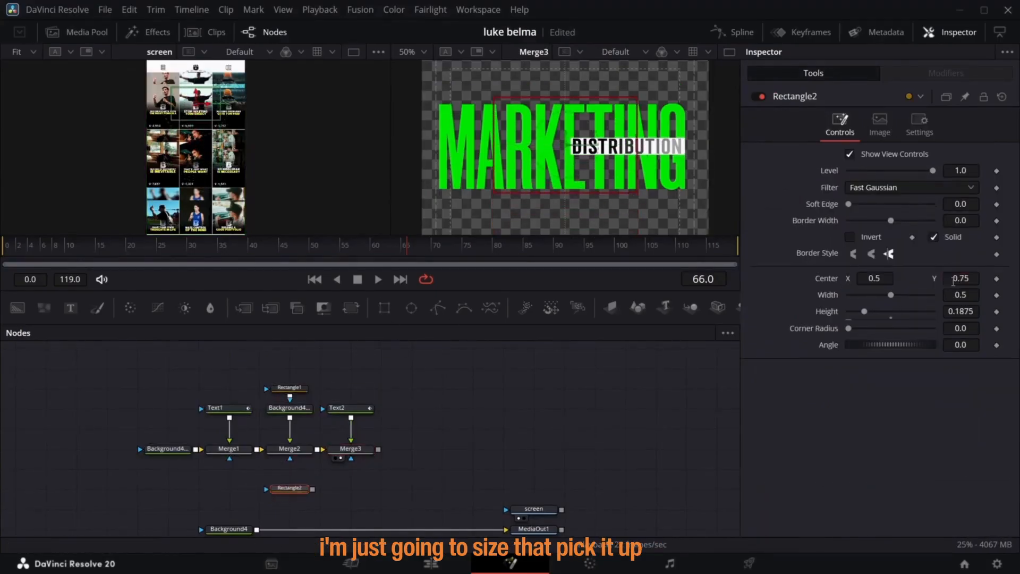
pyautogui.moveTo(871, 278); pyautogui.dragTo(969, 279)
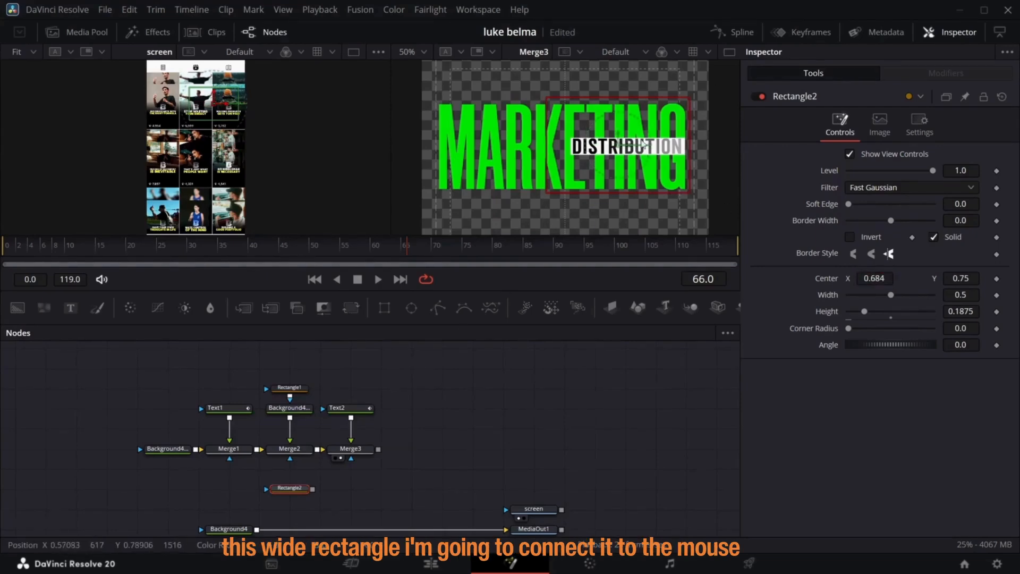
pyautogui.moveTo(313, 488); pyautogui.dragTo(299, 458)
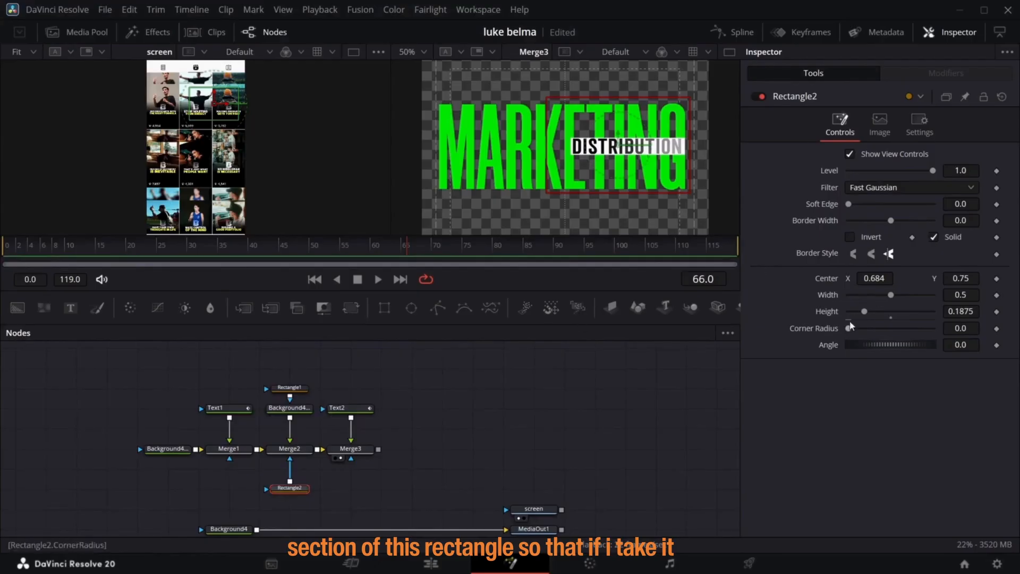
# - Keyframe the Rectangle2 mask's center X at 0.247 on frame 53 and 0.689 on frame 61 to reveal the white bar
pyautogui.moveTo(878, 281); pyautogui.dragTo(829, 281)
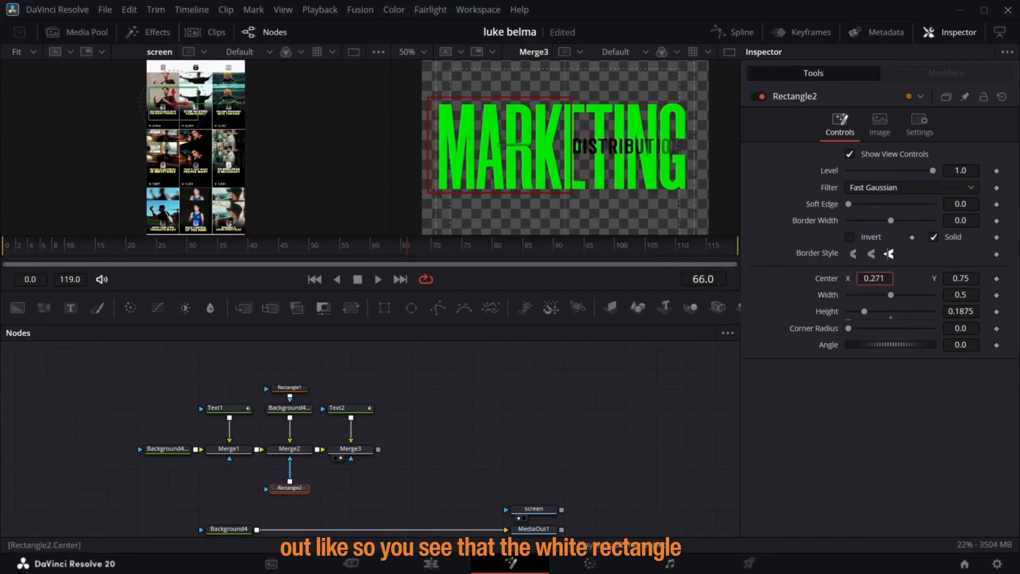
pyautogui.moveTo(340, 257); pyautogui.dragTo(382, 262)
pyautogui.click(997, 278)
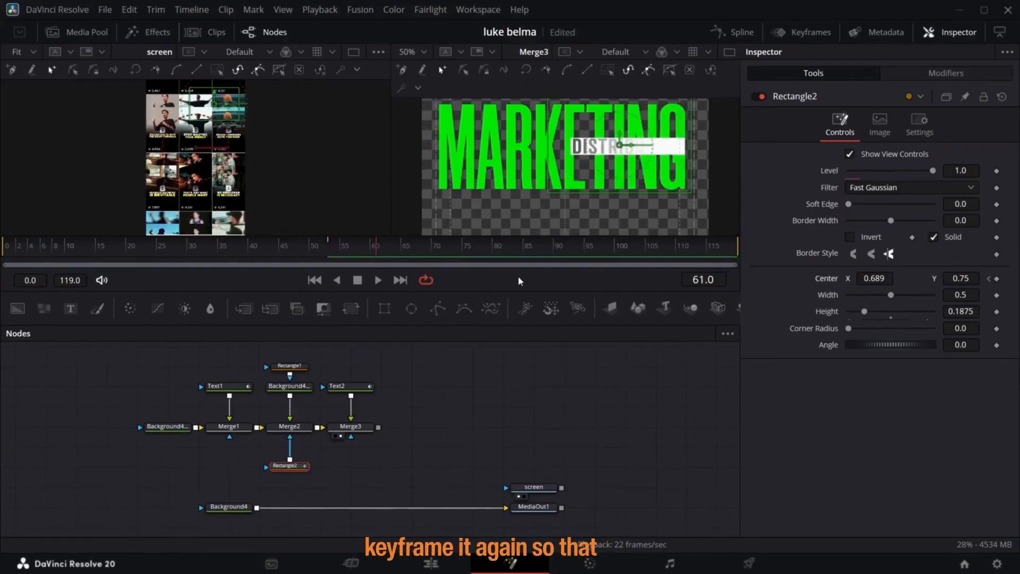
pyautogui.click(997, 278)
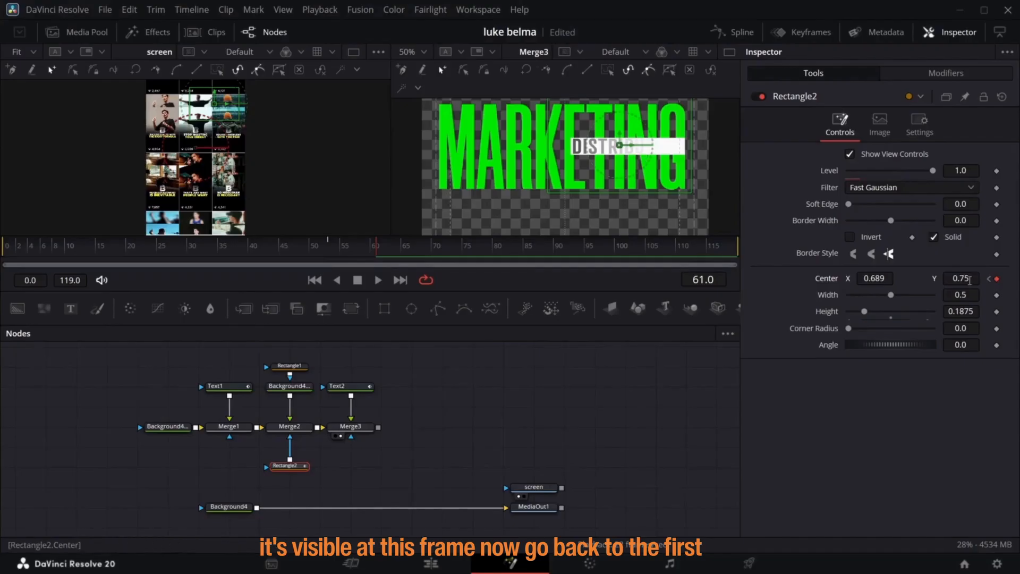
pyautogui.click(989, 279)
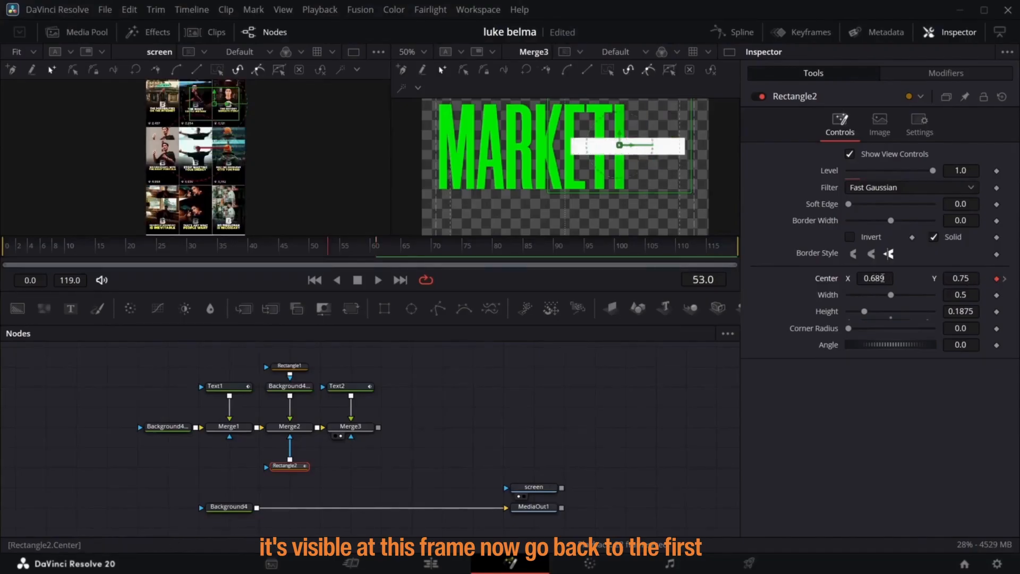
pyautogui.moveTo(882, 279); pyautogui.dragTo(648, 278)
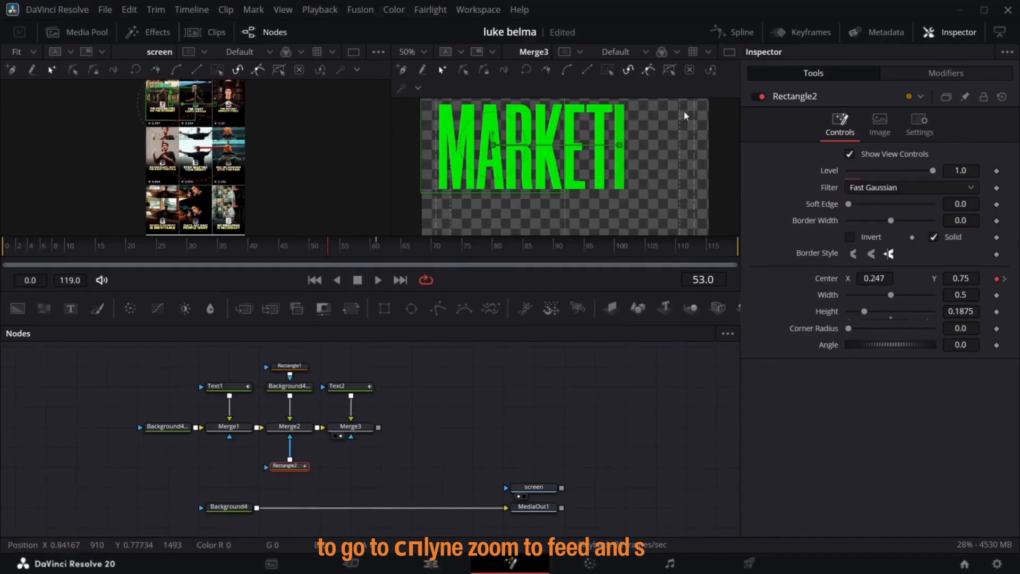
# - Smooth the Rectangle2 displacement curve in the Spline editor and lengthen the last keyframe's handle for a softer ease
pyautogui.click(738, 32)
pyautogui.click(632, 524)
pyautogui.press('s')
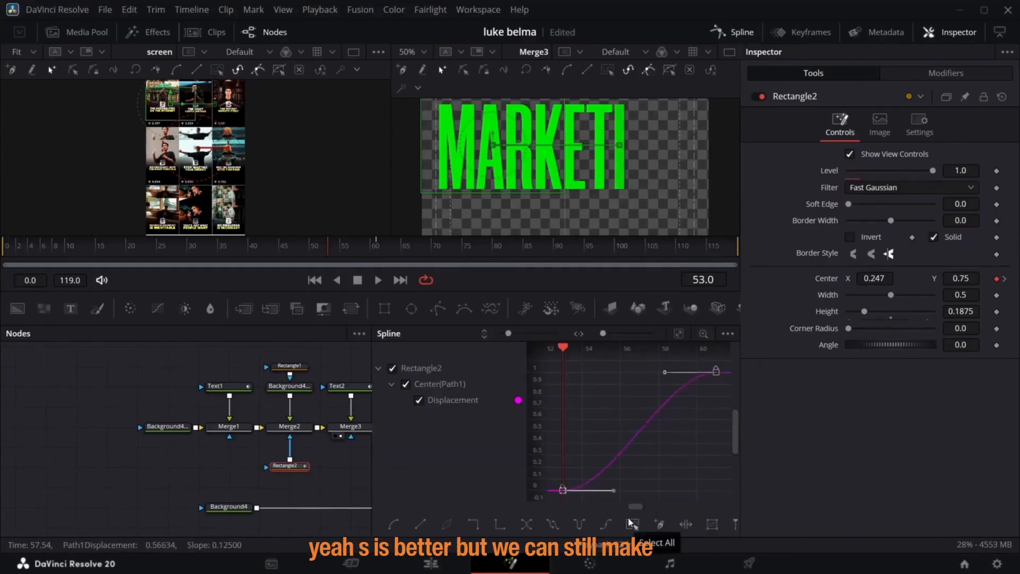
pyautogui.moveTo(384, 249)
pyautogui.mouseDown()
pyautogui.moveTo(342, 253)
pyautogui.moveTo(407, 255)
pyautogui.moveTo(375, 252)
pyautogui.mouseUp()
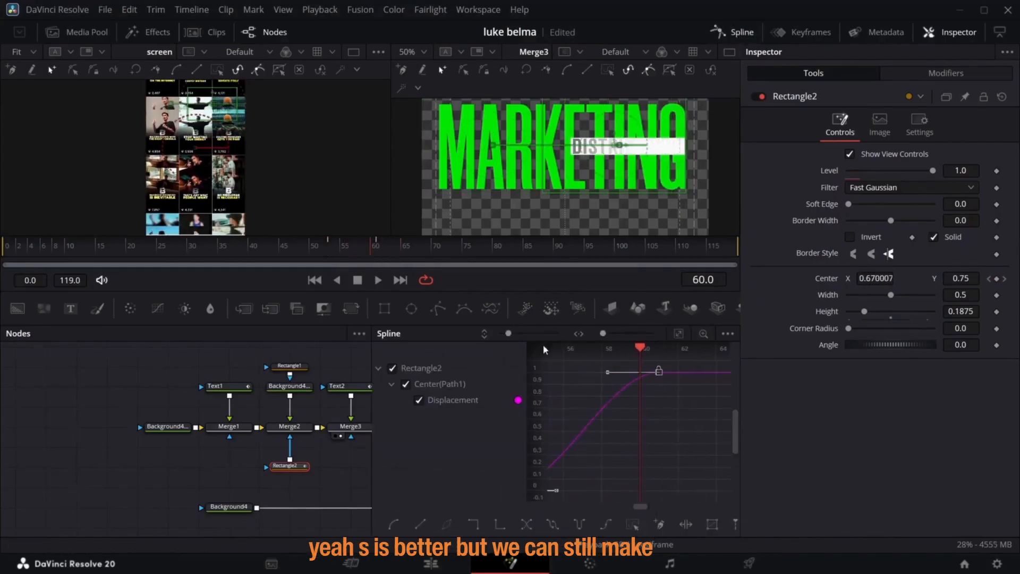
pyautogui.moveTo(577, 374); pyautogui.dragTo(565, 374)
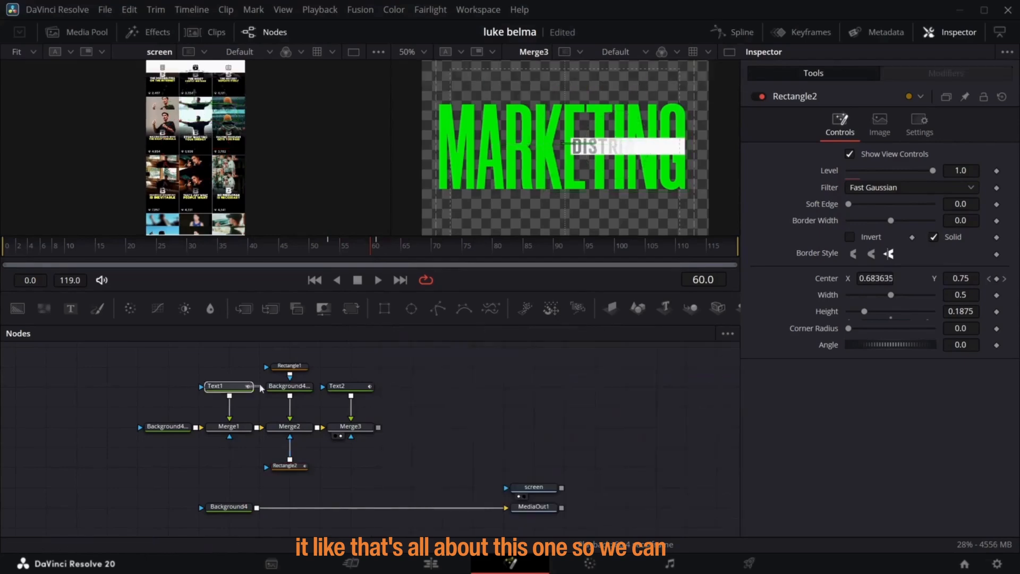
# - Shift the title nodes left with Rectangle2 aligned under Merge2, and merge the Merge3 output over Background4
pyautogui.moveTo(76, 350); pyautogui.dragTo(264, 428)
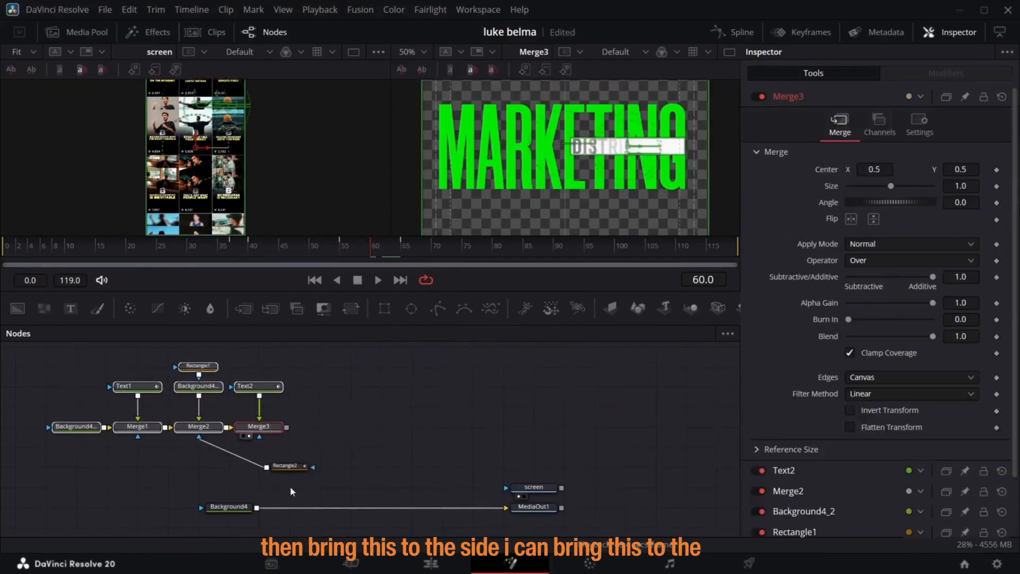
pyautogui.moveTo(293, 467); pyautogui.dragTo(233, 467)
pyautogui.moveTo(244, 508); pyautogui.dragTo(224, 509)
pyautogui.moveTo(229, 465); pyautogui.dragTo(198, 466)
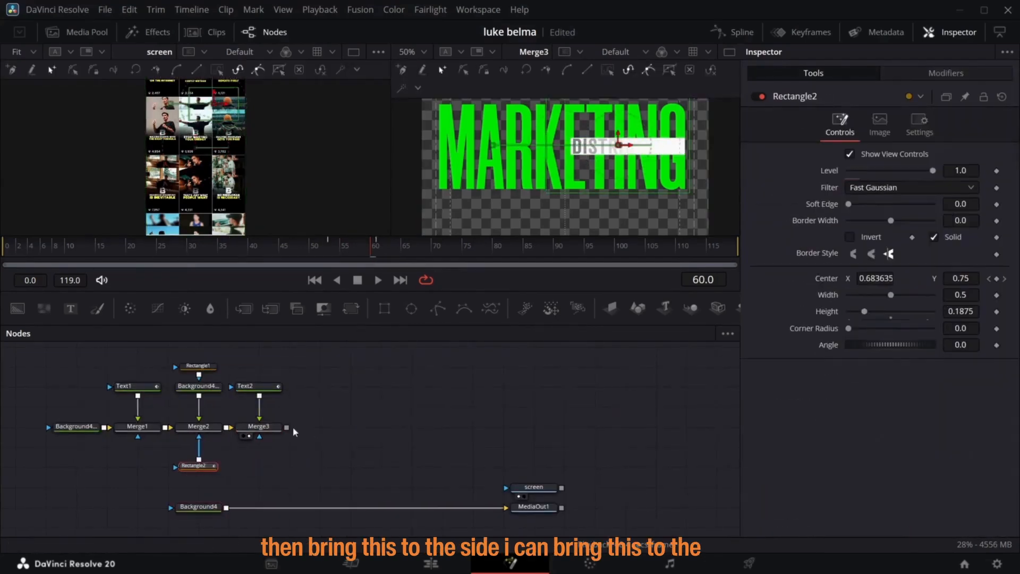
pyautogui.moveTo(287, 427); pyautogui.dragTo(259, 506)
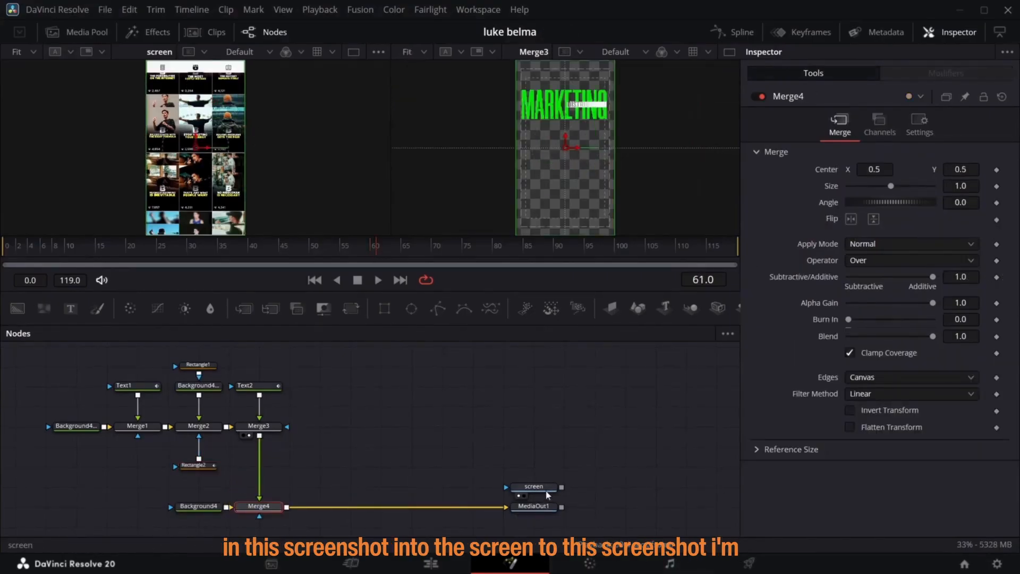
# - Move the screen clip node beside Text2 and feed it into an Image Plane 3D joined with a Camera 3D in a Merge 3D
pyautogui.moveTo(547, 494); pyautogui.dragTo(361, 389)
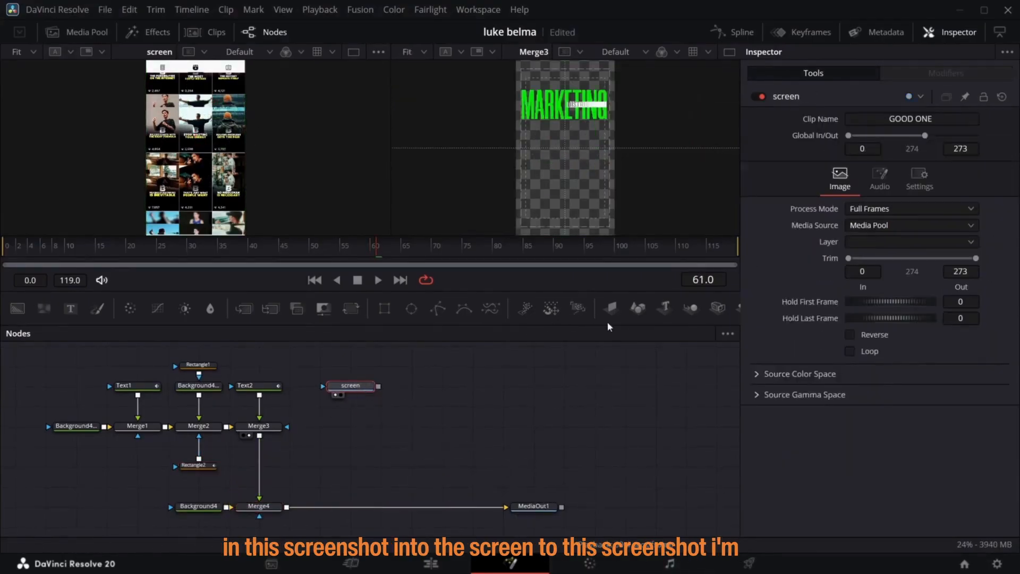
pyautogui.click(611, 308)
pyautogui.click(690, 308)
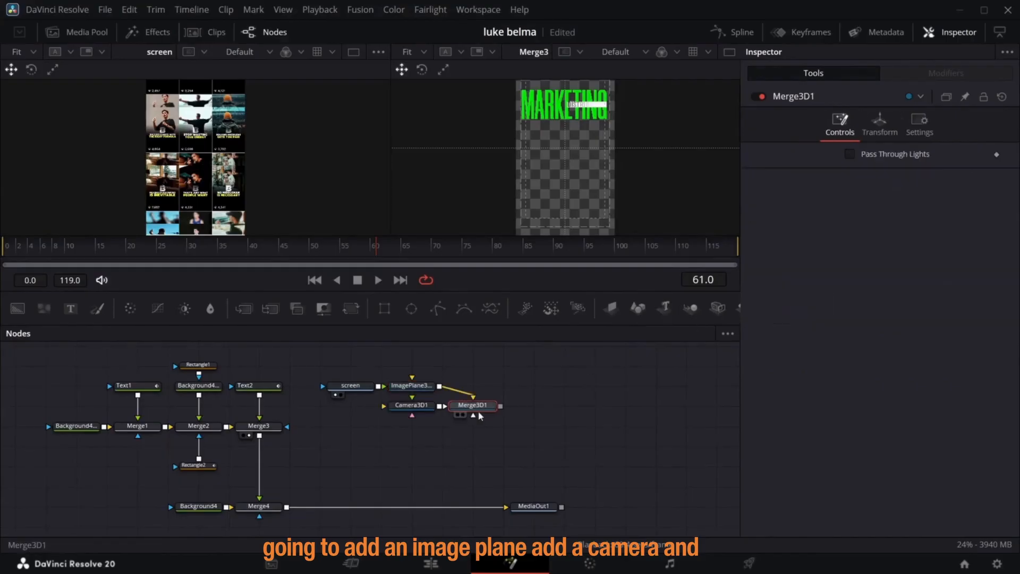
# - Add a Renderer 3D after Merge3D1, merge its output over Merge4, and view the new merge in the second viewer
pyautogui.hotkey('shift', 'space')
pyautogui.write('RENDER')
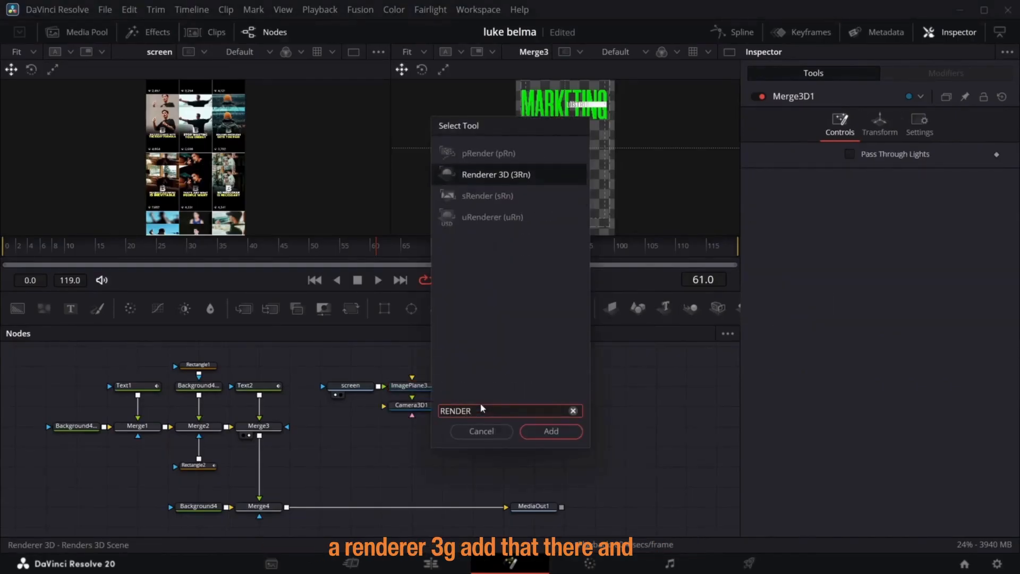
pyautogui.press('Return')
pyautogui.moveTo(537, 407); pyautogui.dragTo(287, 507)
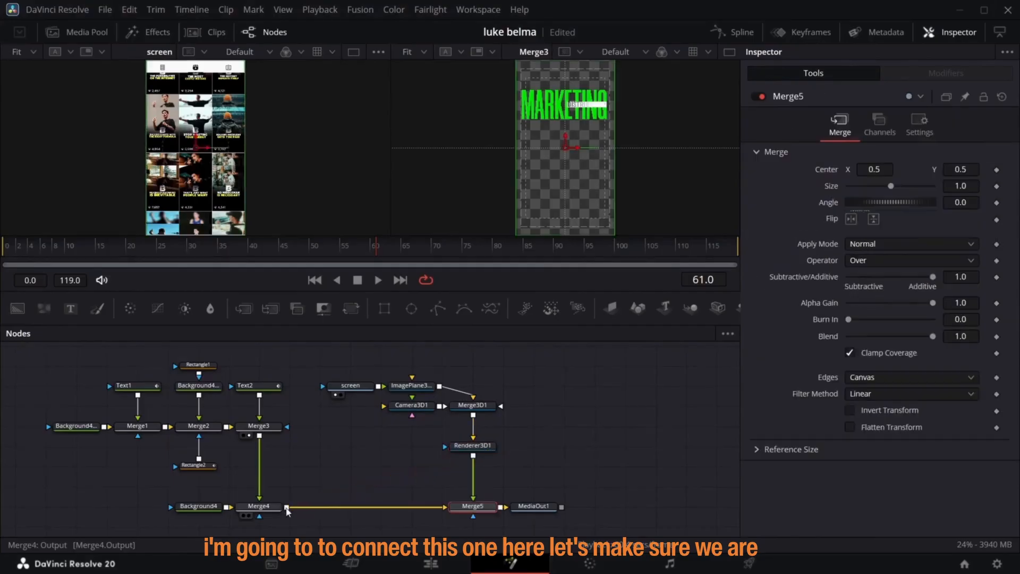
pyautogui.click(463, 515)
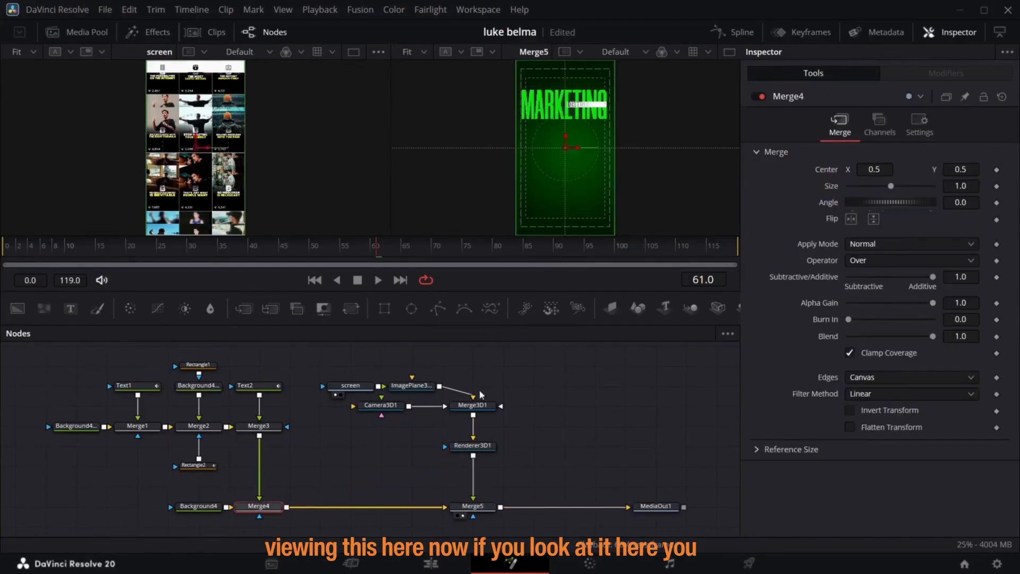
# - Set the Z translation of Camera3D1 to 1.65
pyautogui.click(466, 445)
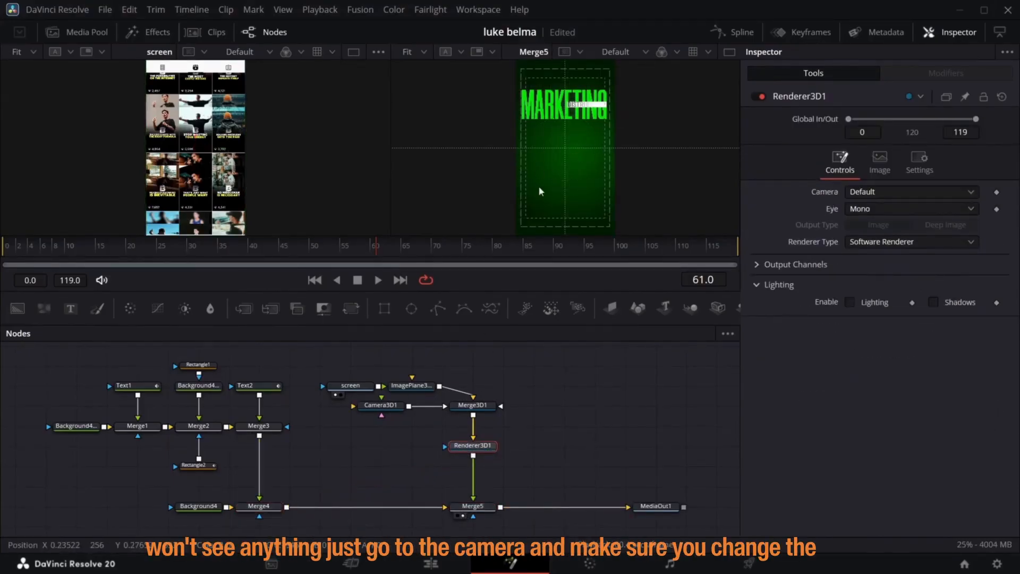
pyautogui.click(380, 405)
pyautogui.click(878, 127)
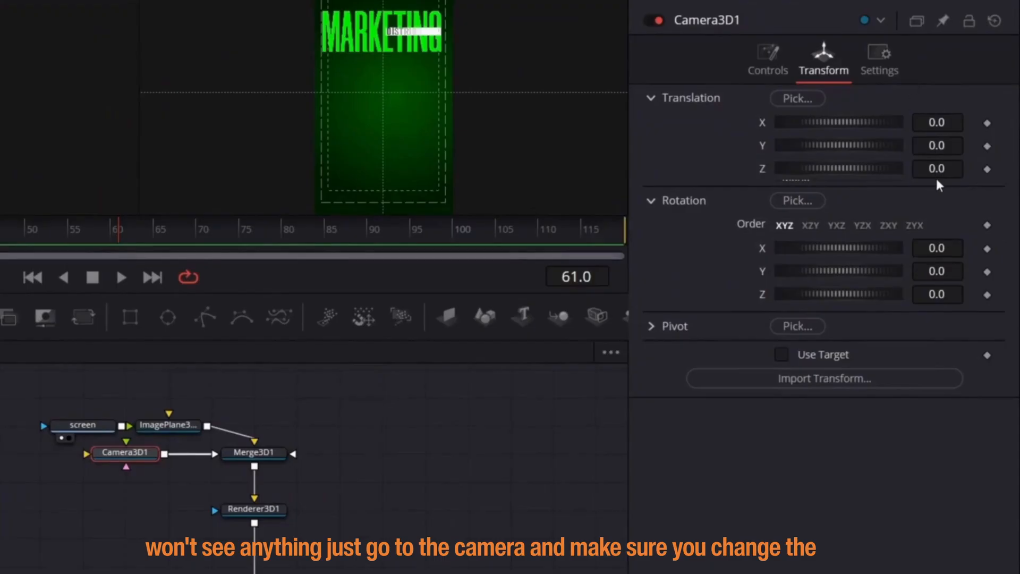
pyautogui.click(951, 168)
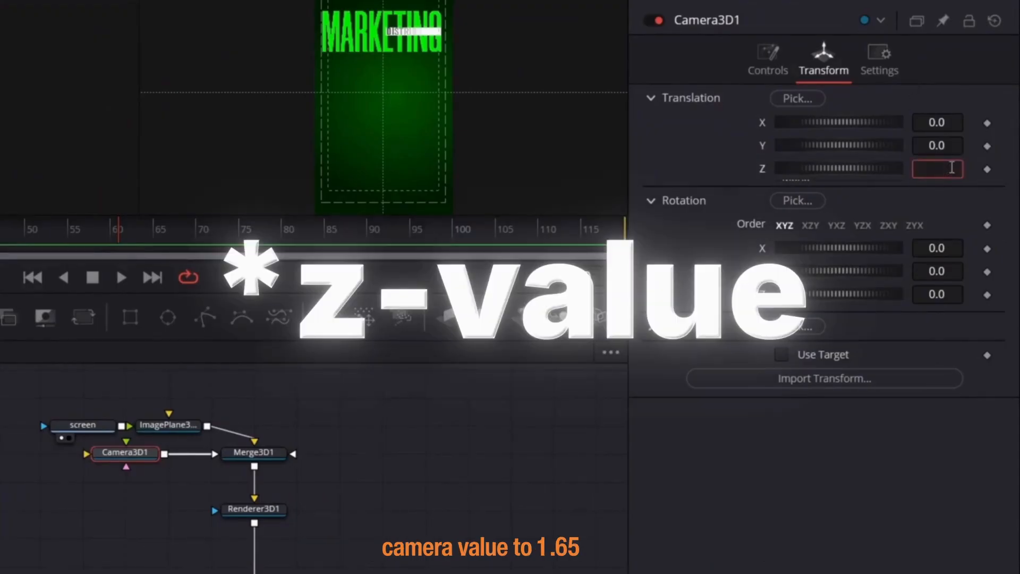
pyautogui.write('1.65')
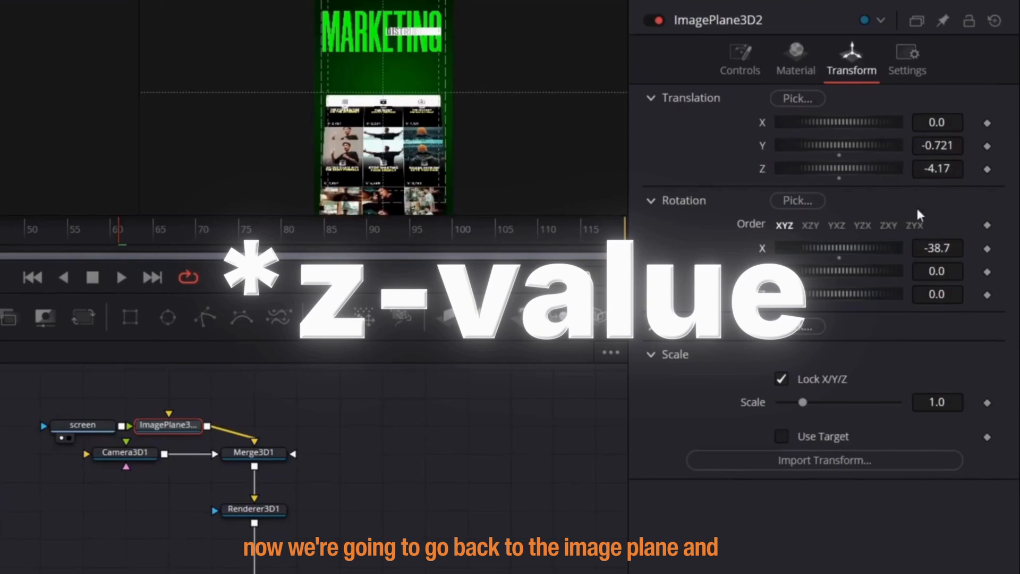
# - Set the image plane's Z translation to 0, scale to 0.3, Y translation to about -0.152 and X rotation to about -44.4
pyautogui.doubleClick(949, 170)
pyautogui.write('0')
pyautogui.moveTo(937, 402); pyautogui.dragTo(912, 402)
pyautogui.moveTo(937, 145); pyautogui.dragTo(956, 146)
pyautogui.moveTo(937, 248); pyautogui.dragTo(924, 248)
# - Try a slight Z rotation on the image plane, undo it, and refine Y translation to -0.151 and X rotation to -38.5
pyautogui.moveTo(917, 295); pyautogui.dragTo(903, 295)
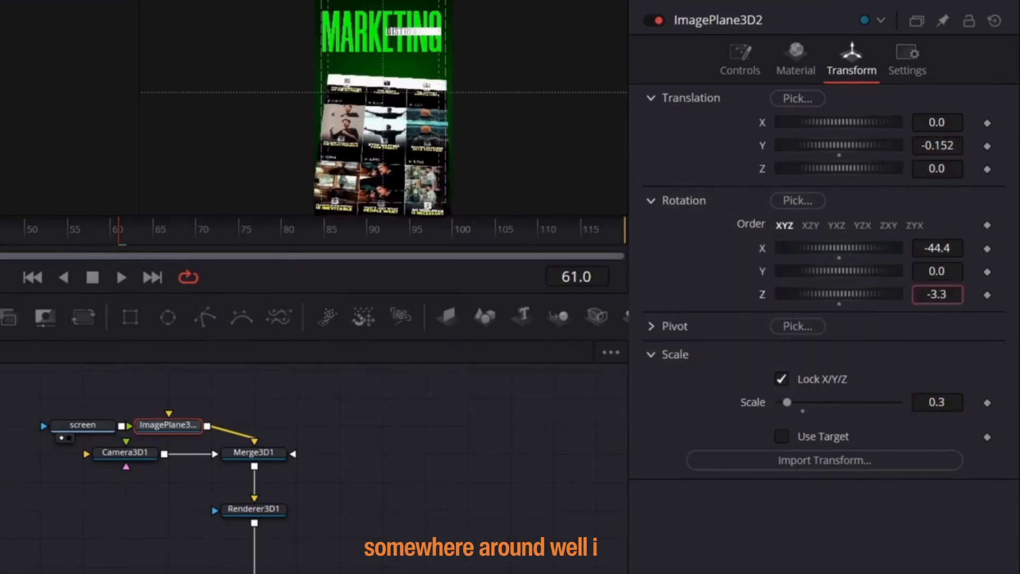
pyautogui.hotkey('ctrl', 'z')
pyautogui.scroll(5, 383, 182)
pyautogui.moveTo(940, 248); pyautogui.dragTo(924, 248)
pyautogui.moveTo(937, 146); pyautogui.dragTo(948, 145)
pyautogui.scroll(-5, 383, 183)
pyautogui.moveTo(939, 248); pyautogui.dragTo(928, 249)
pyautogui.moveTo(937, 146); pyautogui.dragTo(930, 145)
pyautogui.moveTo(937, 248); pyautogui.dragTo(955, 248)
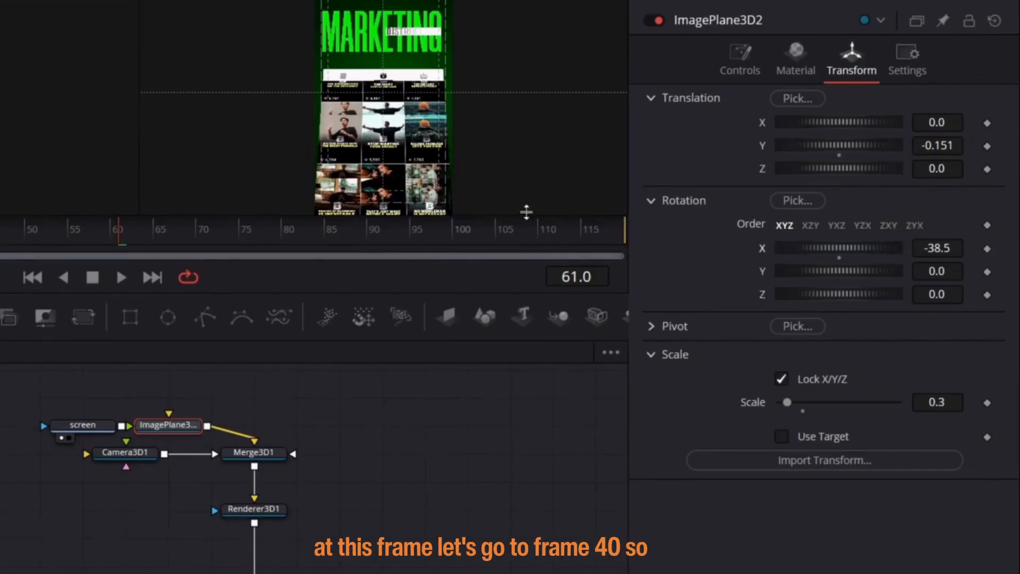
# - Keyframe the image plane's Y translation and its X, Y and Z rotation on frame 40
pyautogui.moveTo(96, 246); pyautogui.dragTo(0, 245)
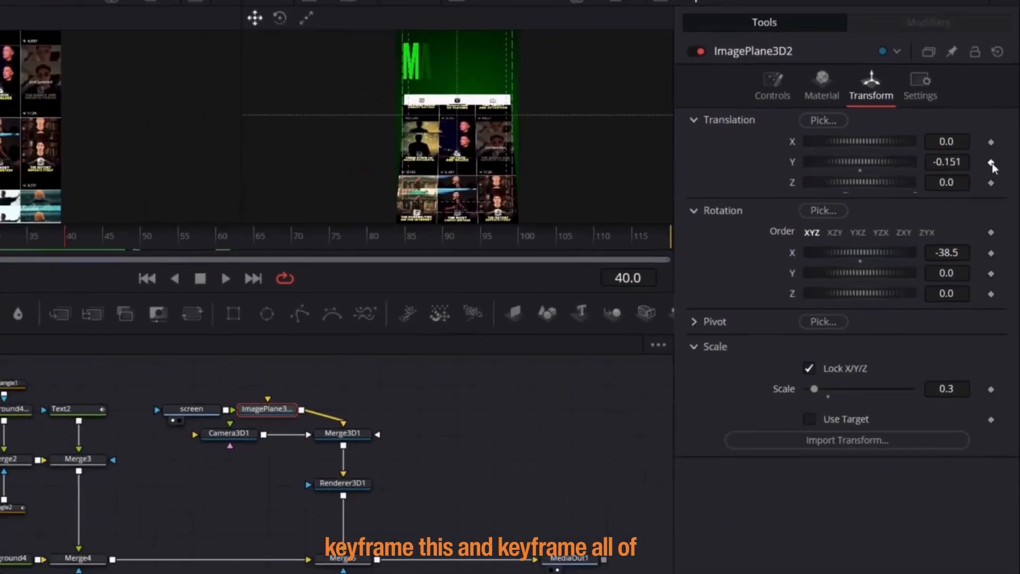
pyautogui.click(991, 162)
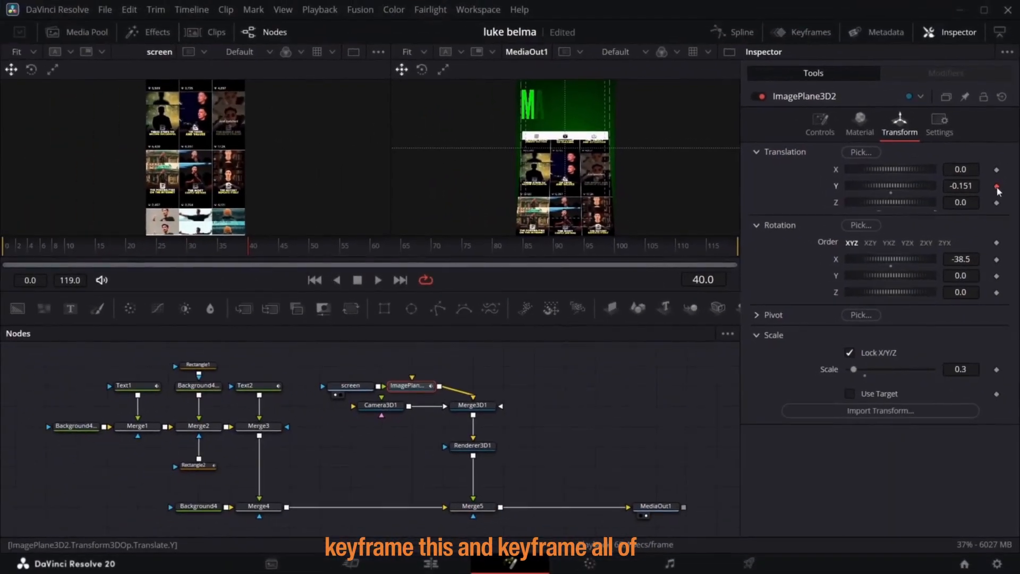
pyautogui.click(997, 276)
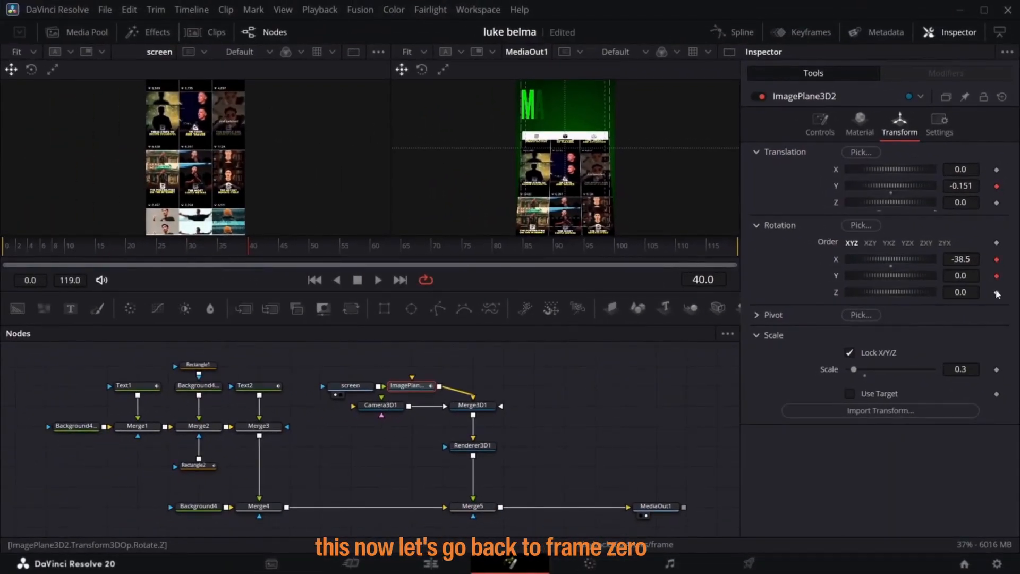
# - On frame 0, set the image plane's rotation to X -48.6, Y 13.1, Z -33.8 and its Y translation to about -0.555
pyautogui.moveTo(247, 253); pyautogui.dragTo(2, 293)
pyautogui.moveTo(961, 259)
pyautogui.mouseDown()
pyautogui.moveTo(930, 259)
pyautogui.moveTo(940, 259)
pyautogui.mouseUp()
pyautogui.moveTo(960, 276); pyautogui.dragTo(935, 275)
pyautogui.moveTo(960, 292); pyautogui.dragTo(942, 292)
pyautogui.moveTo(961, 259); pyautogui.dragTo(988, 278)
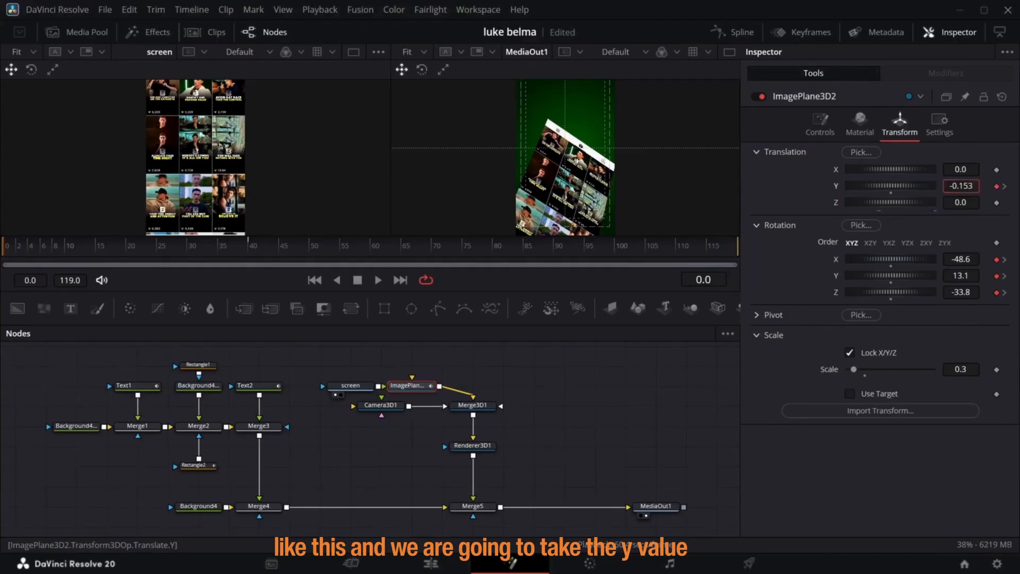
pyautogui.moveTo(961, 185); pyautogui.dragTo(929, 185)
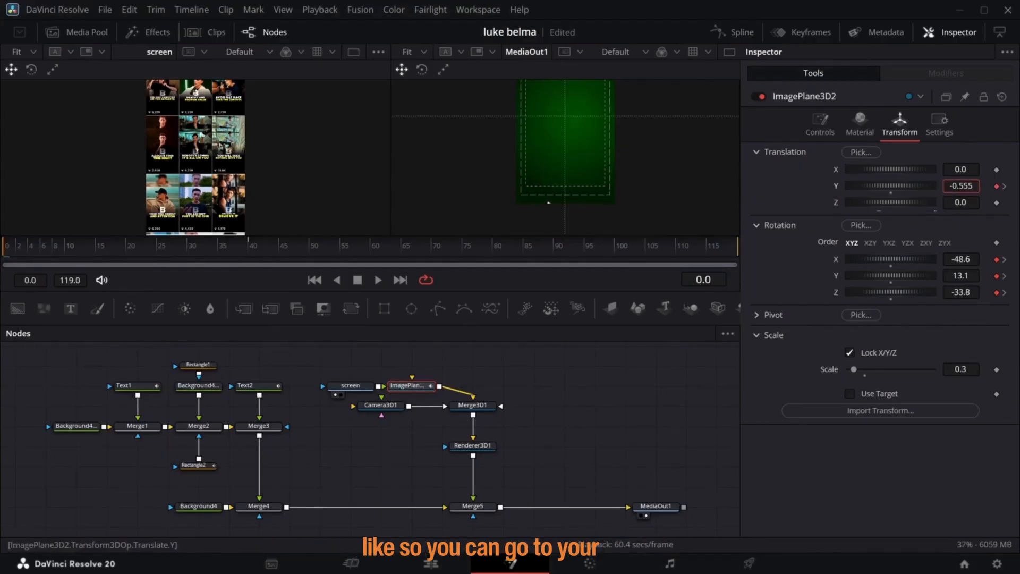
# - Switch Renderer3D1 to the Hardware Renderer and play back the image plane animation
pyautogui.click(472, 445)
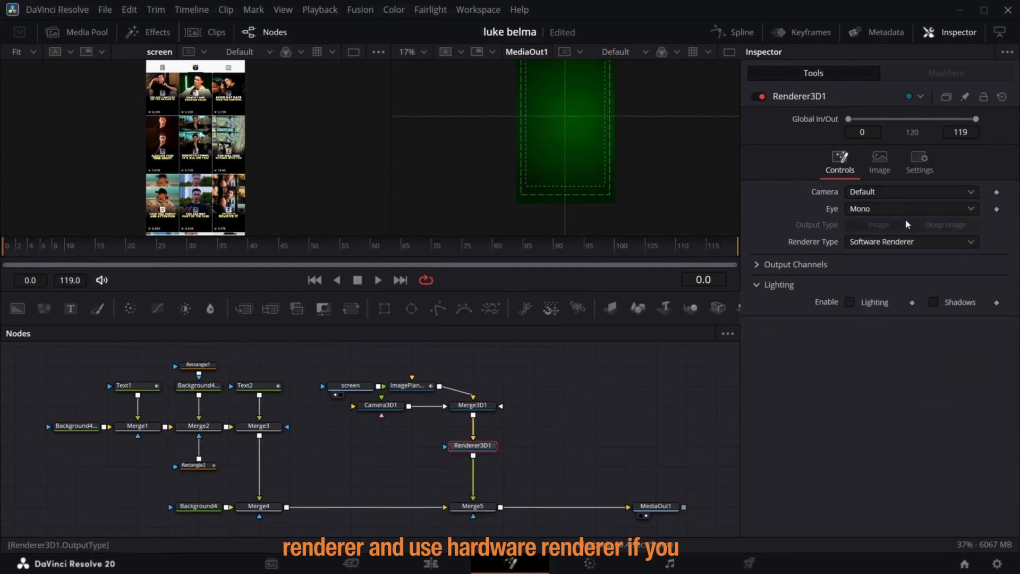
pyautogui.click(897, 242)
pyautogui.click(894, 259)
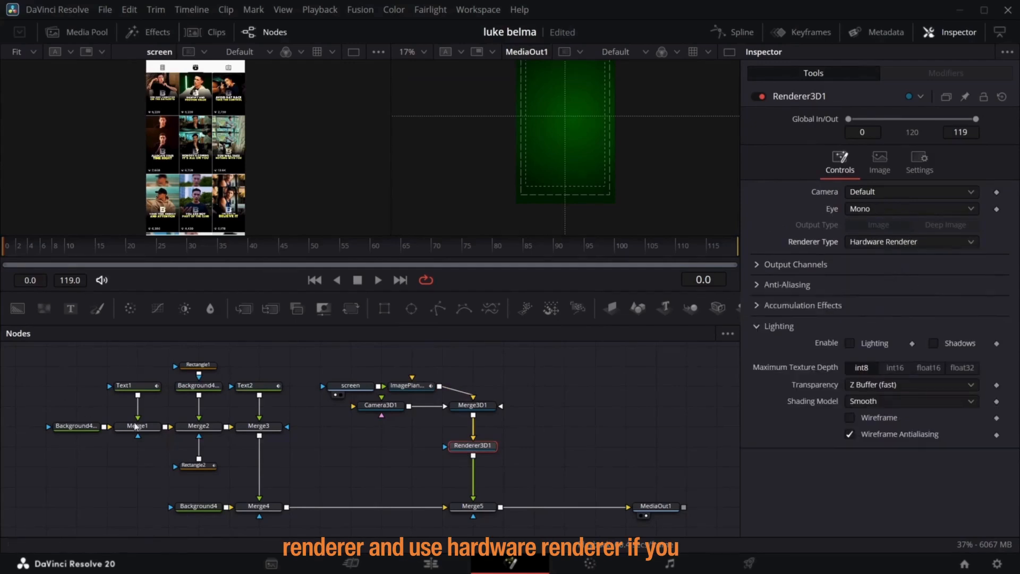
pyautogui.press('space')
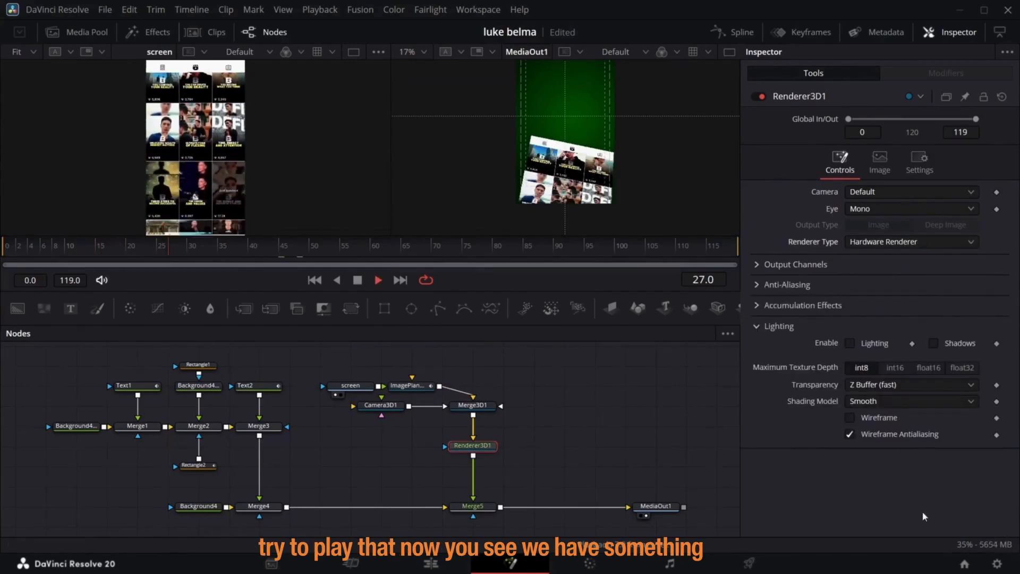
pyautogui.press('space')
# - Select all the image plane's keyframes in the Spline editor and increase their ease in and ease out, locked together
pyautogui.click(408, 386)
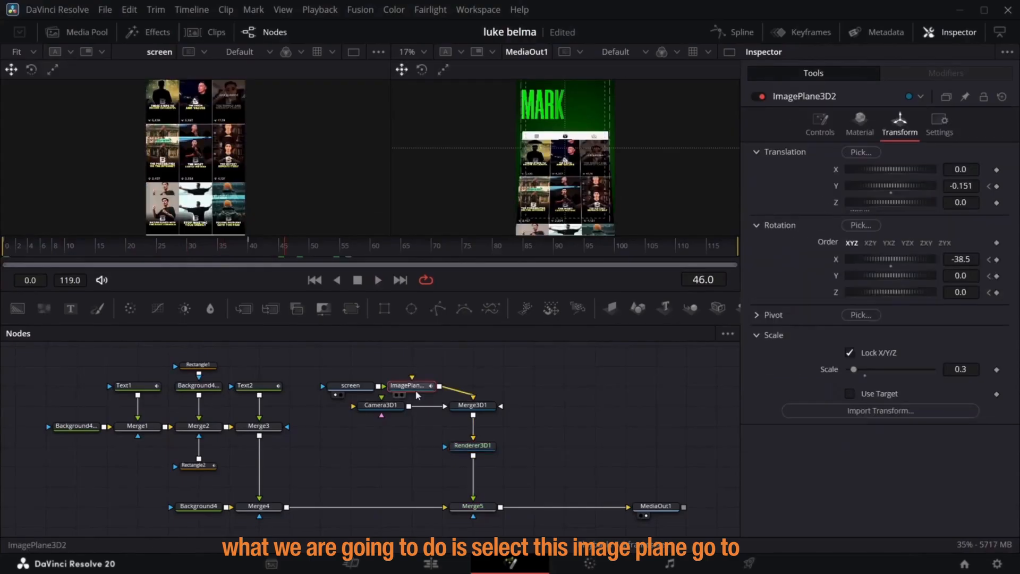
pyautogui.click(736, 32)
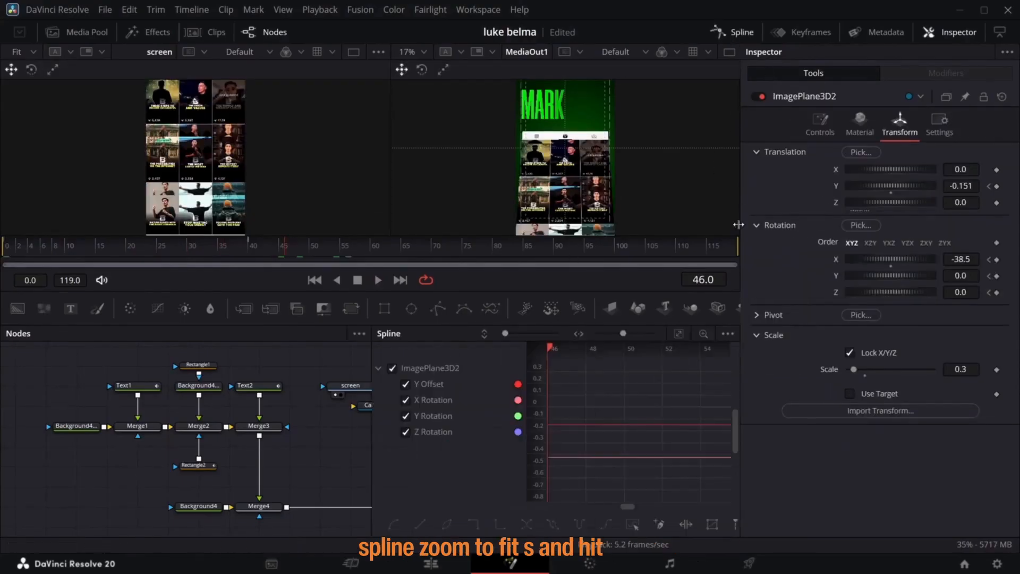
pyautogui.click(678, 333)
pyautogui.hotkey('ctrl', 'a')
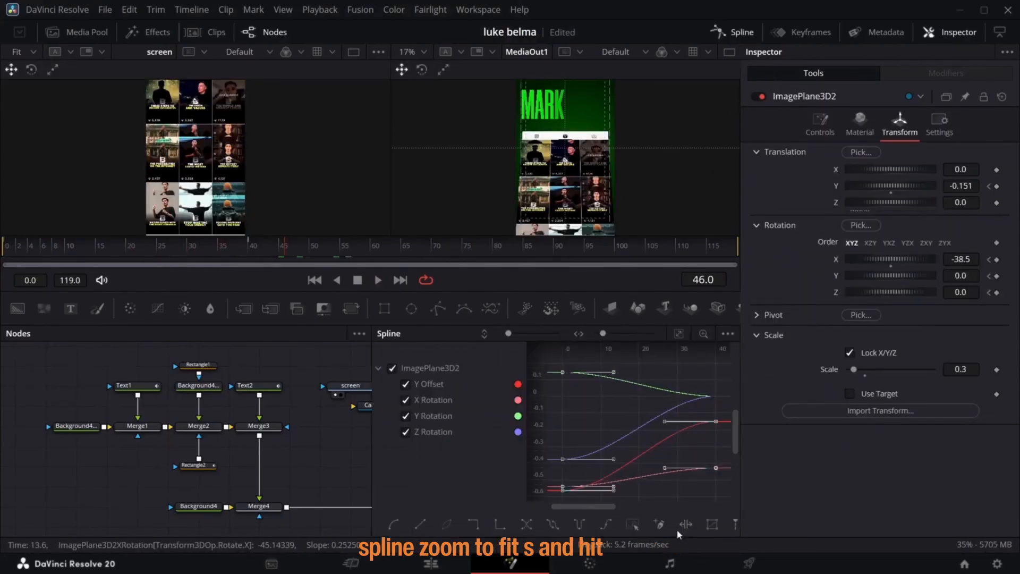
pyautogui.press('t')
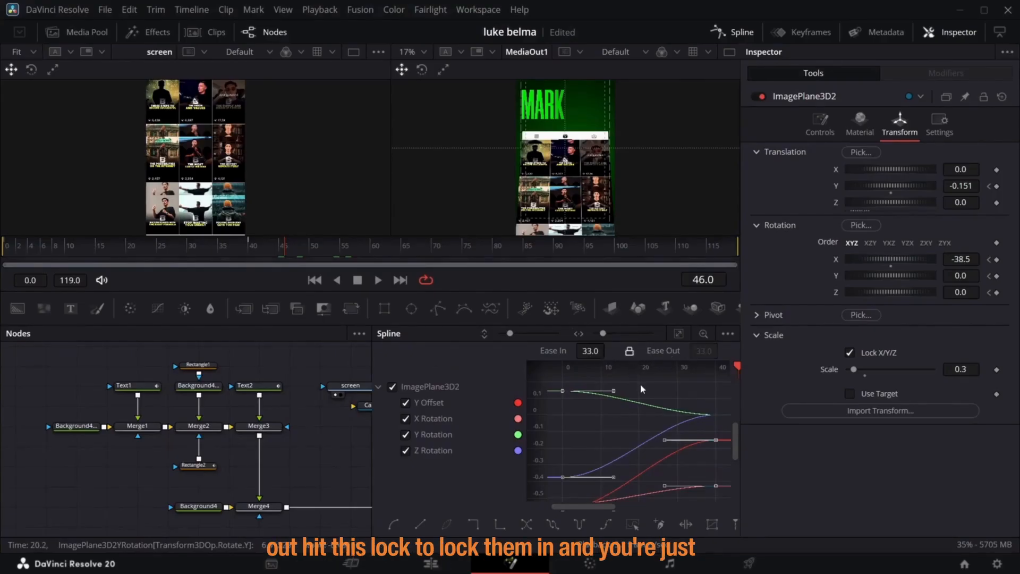
pyautogui.moveTo(590, 351); pyautogui.dragTo(612, 350)
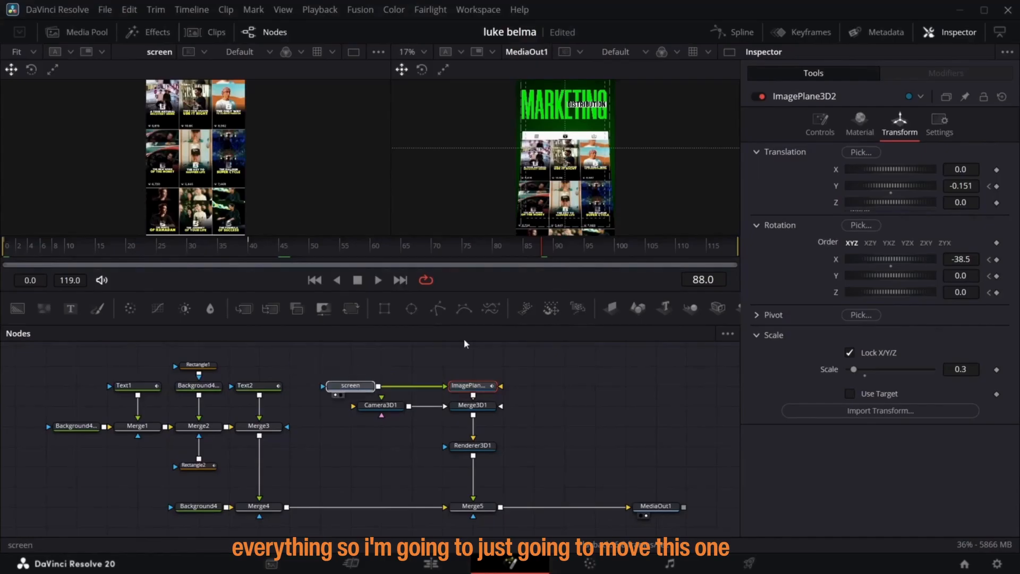
# - Move the screen clip node above the image plane and insert a Color Corrector between the two
pyautogui.scroll(-2, 498, 417)
pyautogui.scroll(5, 497, 417)
pyautogui.scroll(-2, 497, 417)
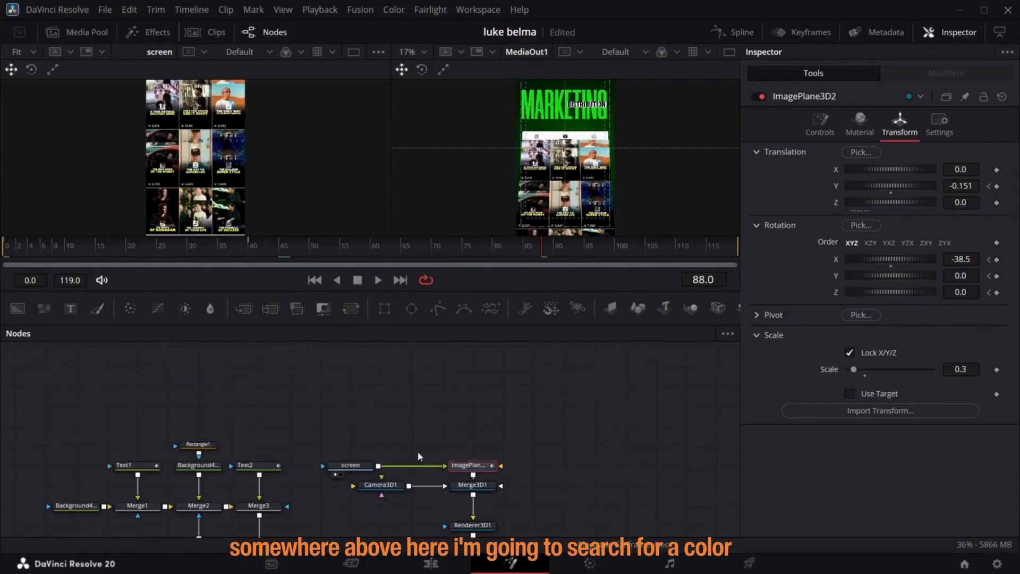
pyautogui.moveTo(361, 466); pyautogui.dragTo(399, 424)
pyautogui.hotkey('shift', 'space')
pyautogui.write('cc')
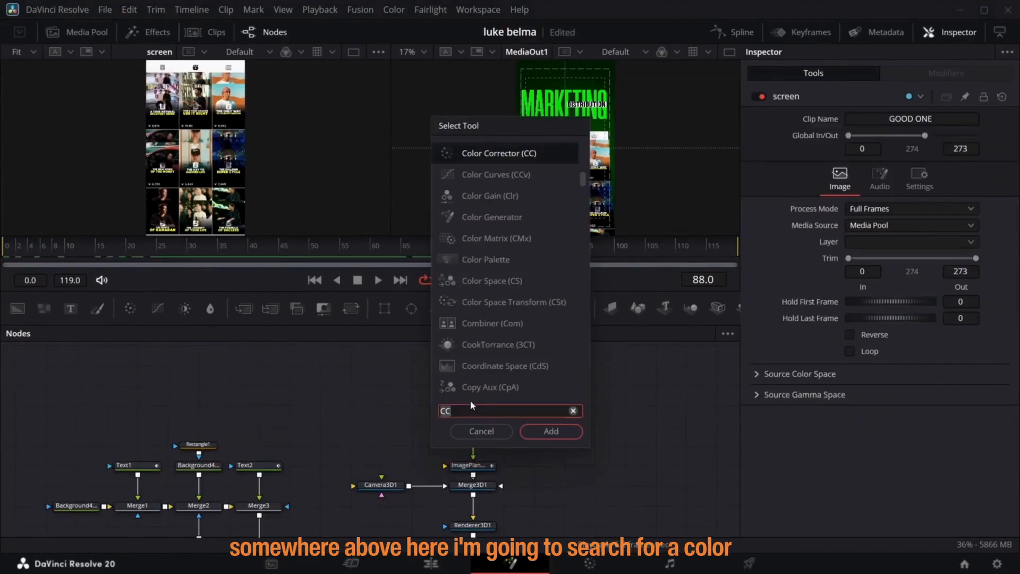
pyautogui.write('cc')
pyautogui.press('Return')
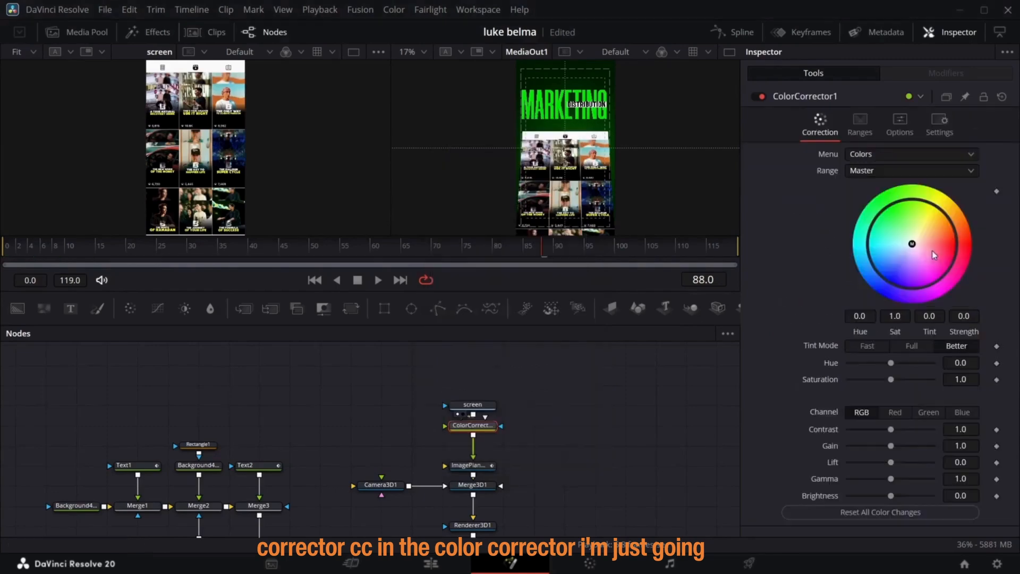
# - Tint the screen clip green with a strength of about 0.69 and enable Pre-Divide / Post-Multiply on the Color Corrector
pyautogui.moveTo(913, 246); pyautogui.dragTo(909, 240)
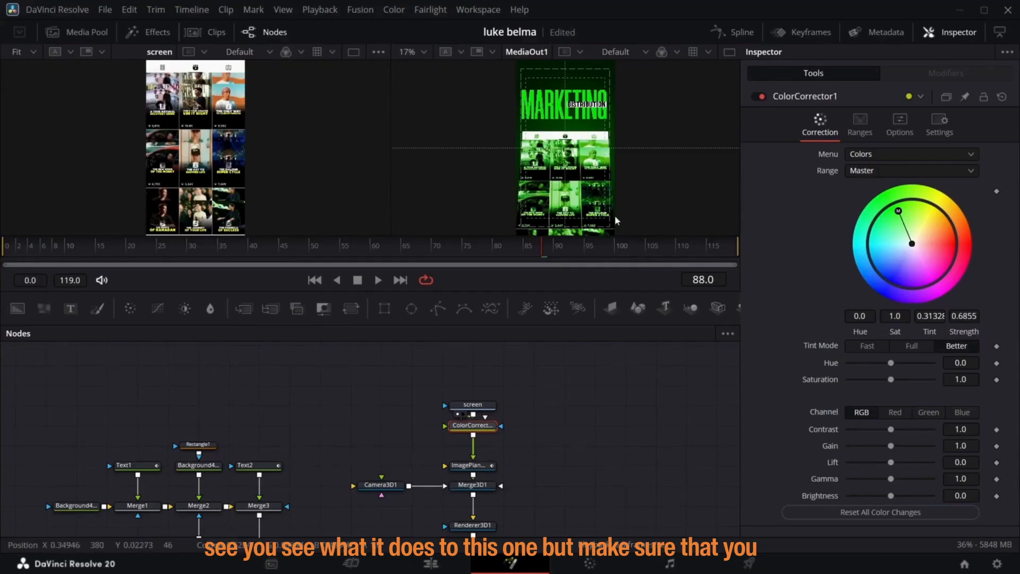
pyautogui.click(900, 126)
pyautogui.click(849, 155)
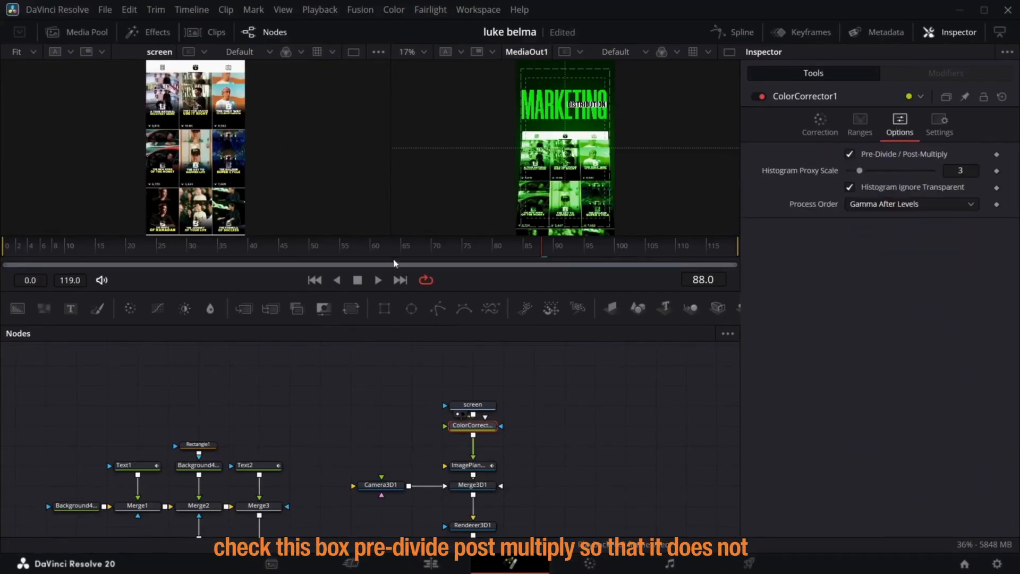
# - Return to the Edit page and play the timeline through the Fusion Composition clip to review the result
pyautogui.scroll(-3, 471, 379)
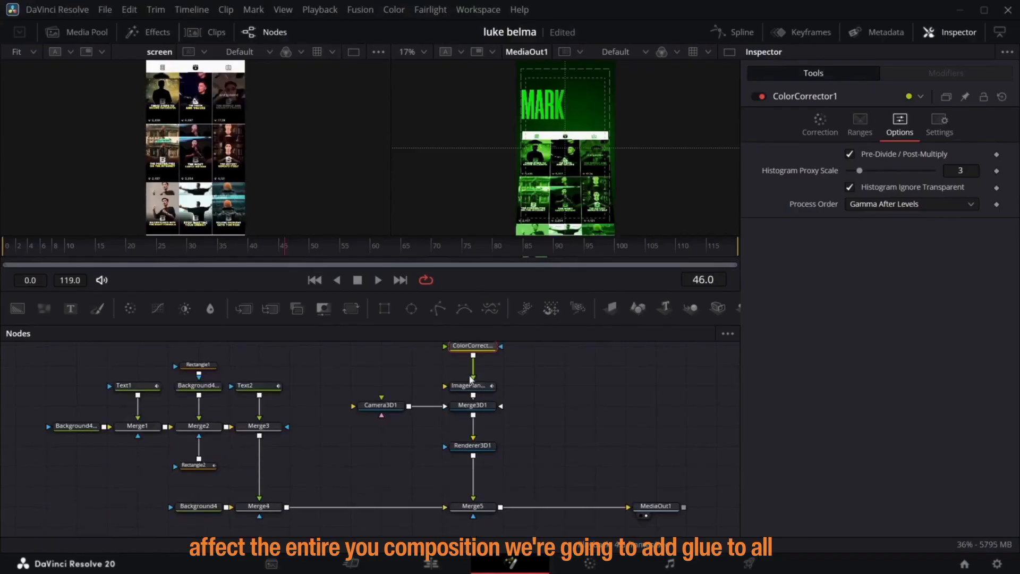
pyautogui.click(454, 567)
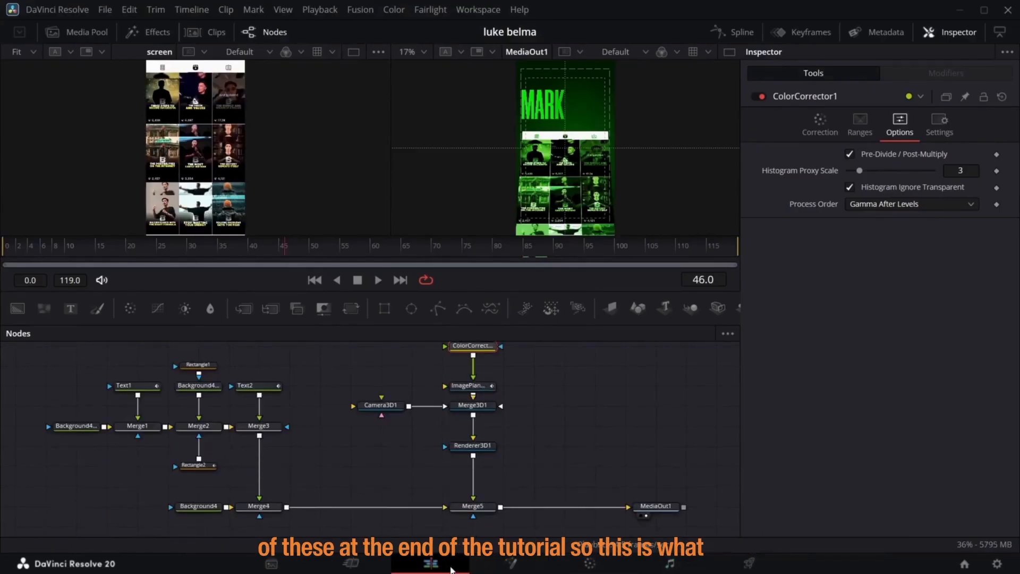
pyautogui.moveTo(491, 361); pyautogui.dragTo(6, 475)
pyautogui.press('space')
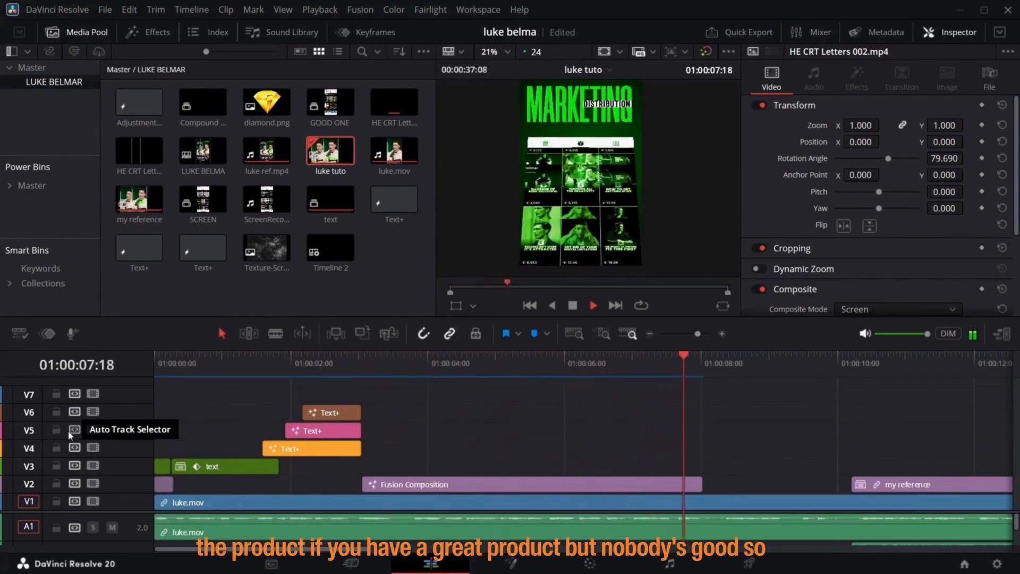
# - Add a timeline marker at 01:00:07:03 and trim the end of the Fusion Composition clip back to it
pyautogui.click(644, 410)
pyautogui.click(631, 376)
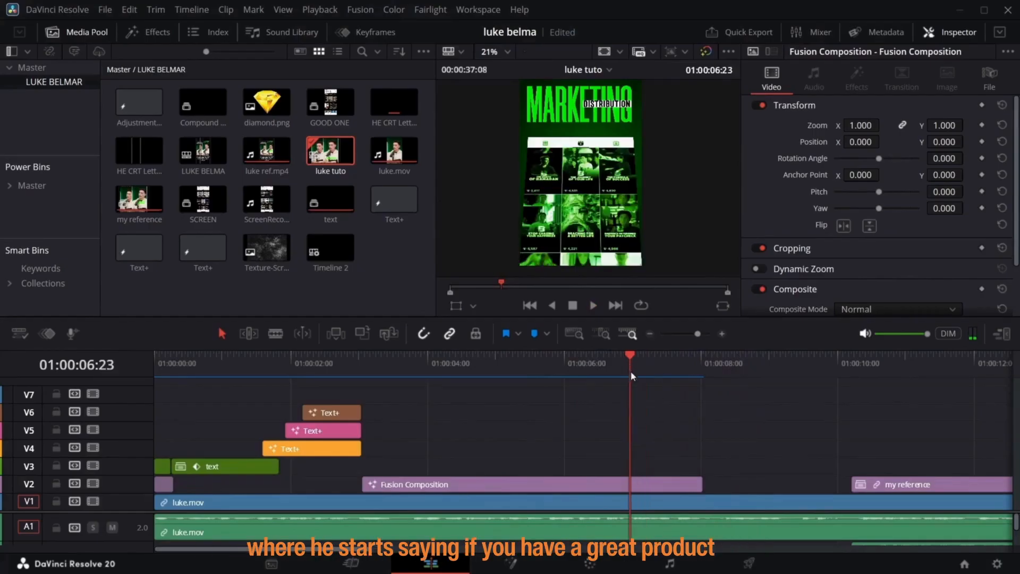
pyautogui.click(113, 528)
pyautogui.click(641, 358)
pyautogui.press('m')
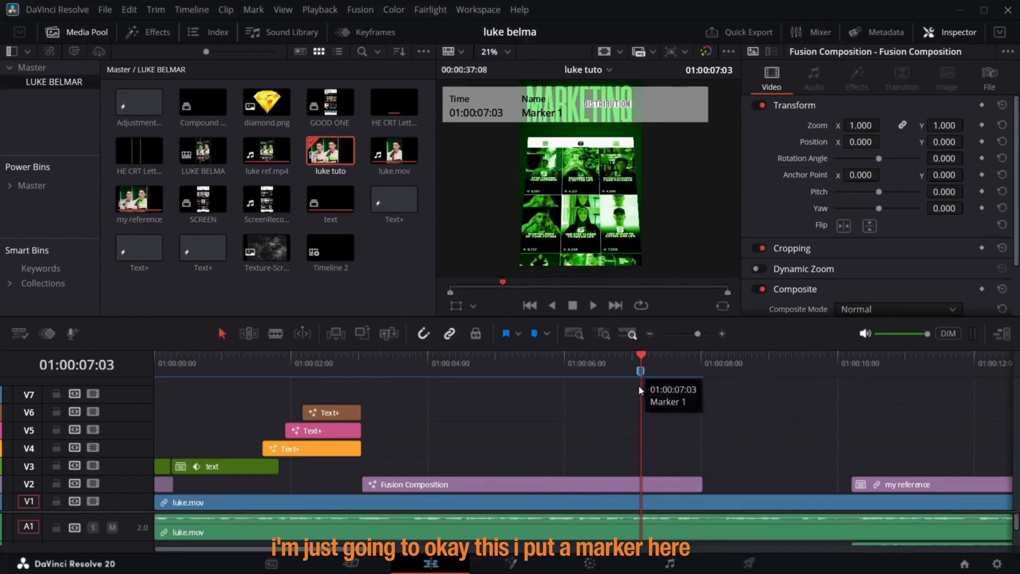
pyautogui.moveTo(699, 480); pyautogui.dragTo(636, 480)
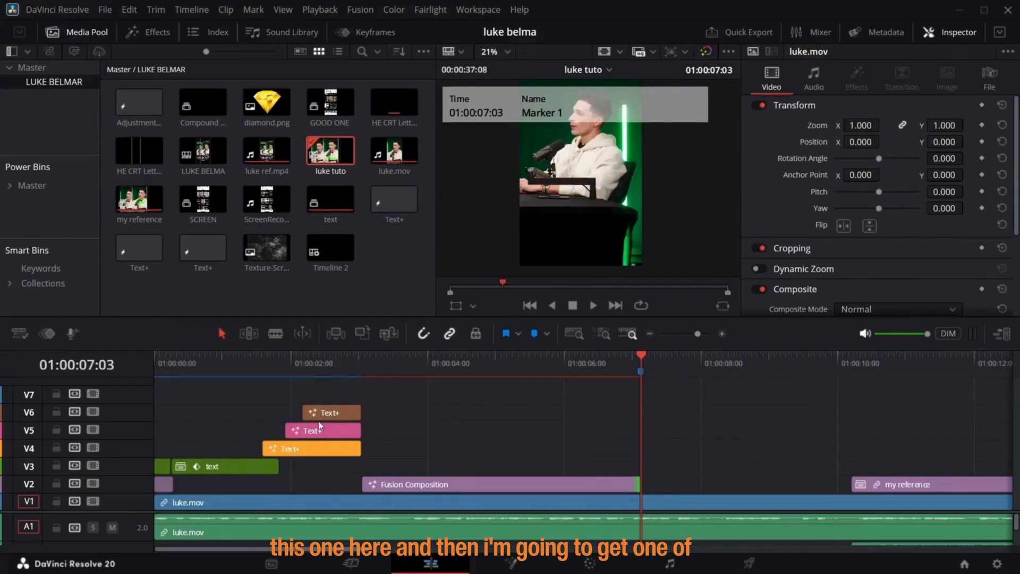
# - Review the luke.mov footage from the 01:00:07:03 marker up to 01:00:09:08 for the next section
pyautogui.click(329, 365)
pyautogui.click(779, 375)
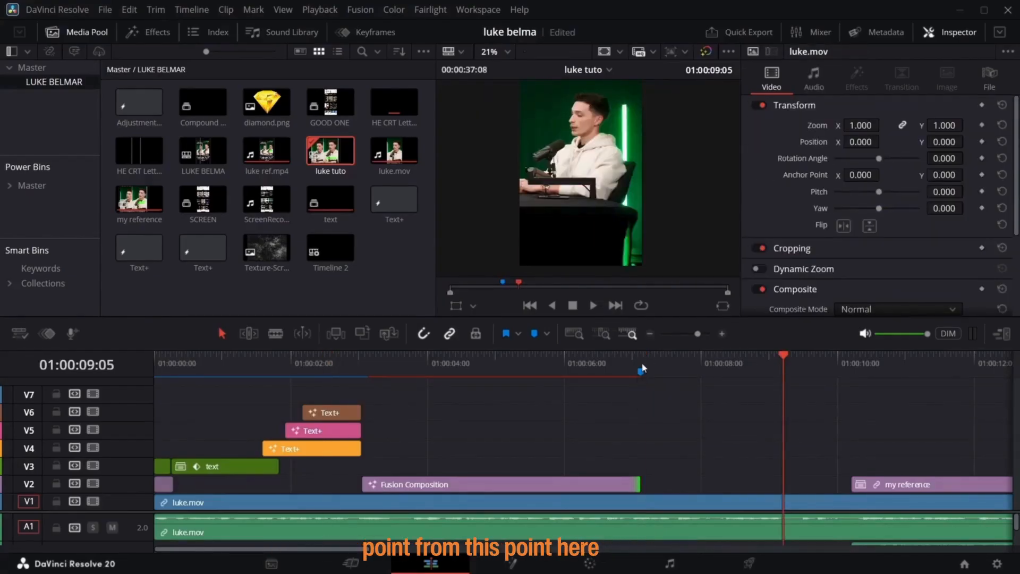
pyautogui.click(642, 368)
pyautogui.click(791, 375)
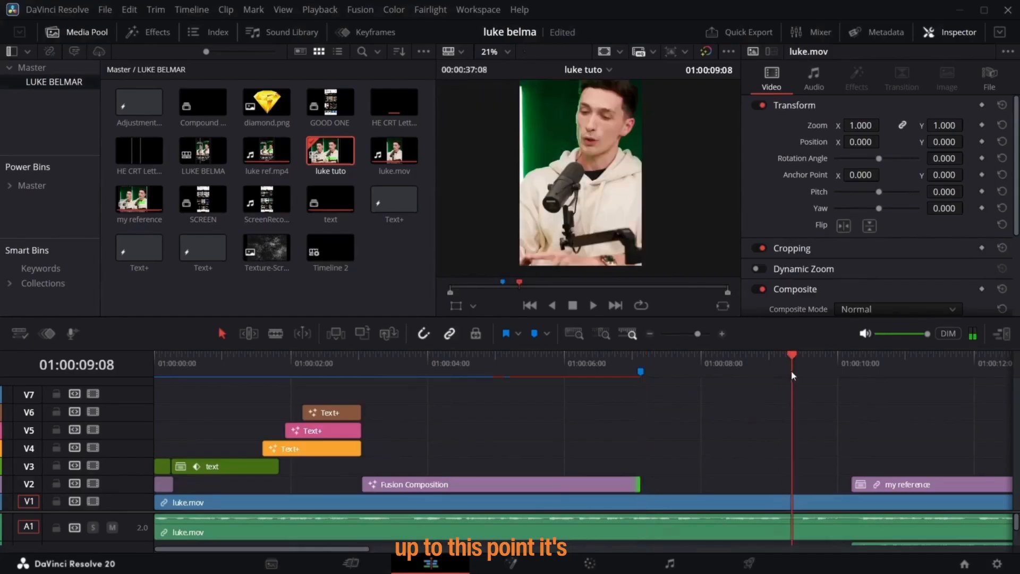
# - Park the playhead at 01:00:09:05 and add an Adjustment Clip on V3 starting at the 01:00:07:03 marker
pyautogui.press('Left')
pyautogui.press('Left')
pyautogui.press('Left')
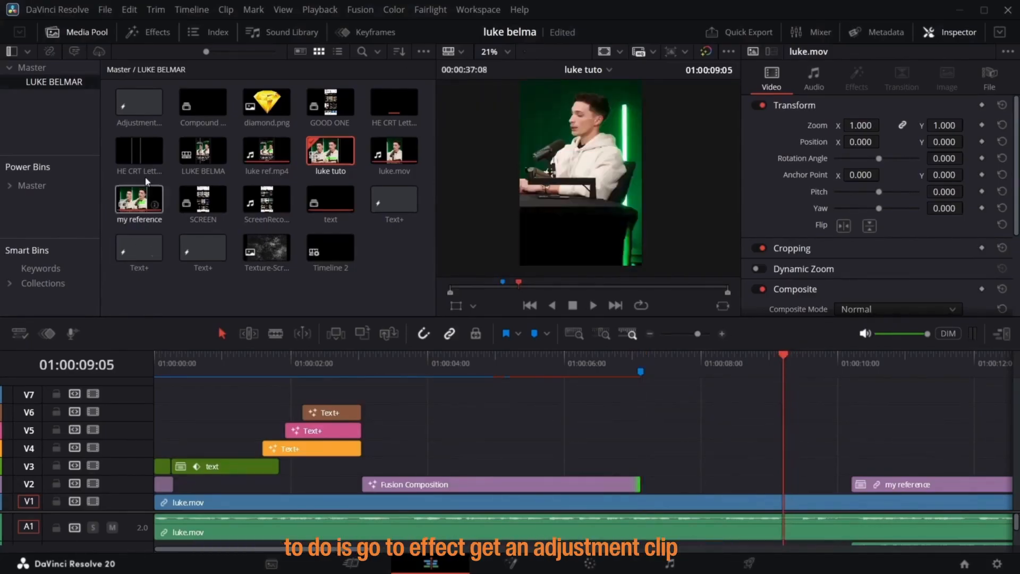
pyautogui.click(149, 32)
pyautogui.click(212, 102)
pyautogui.moveTo(214, 105); pyautogui.dragTo(645, 469)
# - Cut the Adjustment Clip at 01:00:09:05, removing the remainder, and move the kept part down to V2 after the Fusion Composition
pyautogui.click(814, 463)
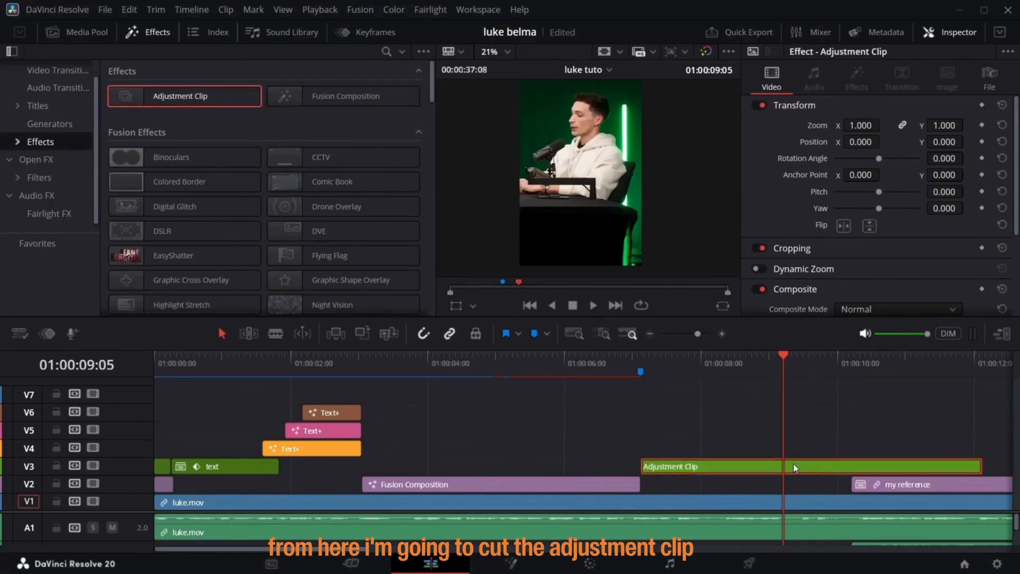
pyautogui.hotkey('ctrl', 'b')
pyautogui.click(792, 463)
pyautogui.press('Delete')
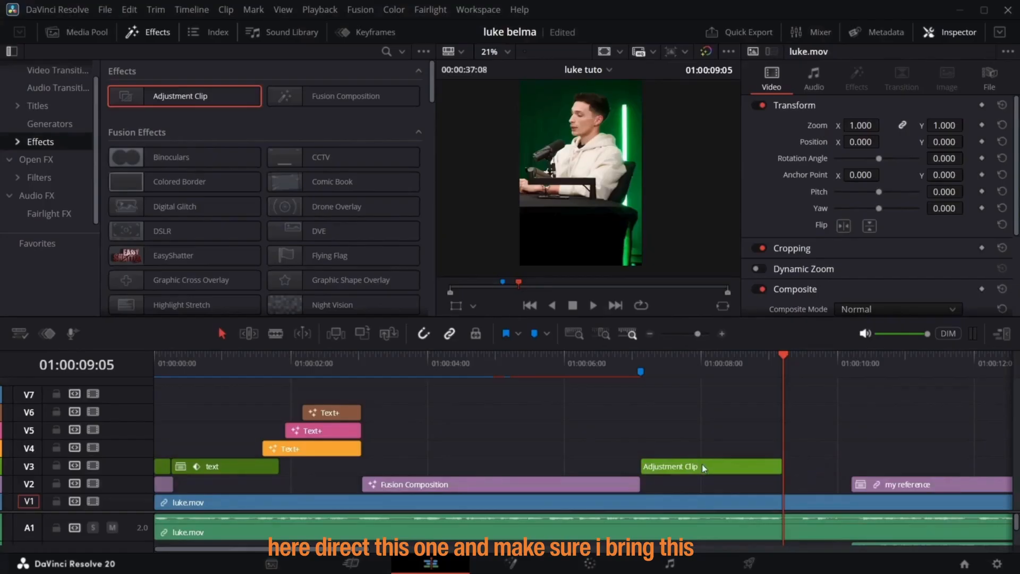
pyautogui.moveTo(702, 465); pyautogui.dragTo(693, 486)
# - Extend the end of the Adjustment Clip on V2 to about two frames past 01:00:09:06, keeping the playhead on 01:00:09:06
pyautogui.press('Right')
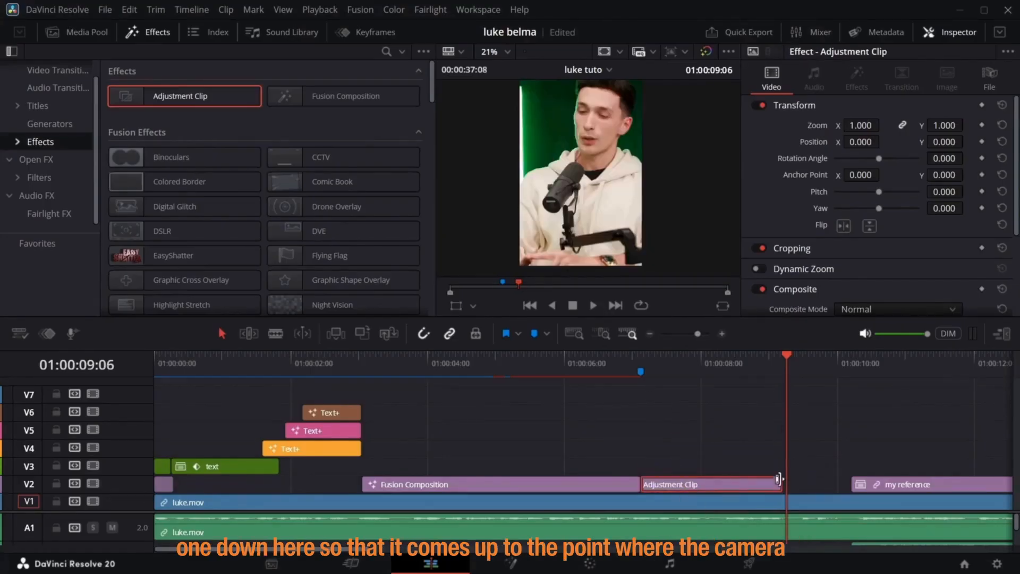
pyautogui.click(694, 507)
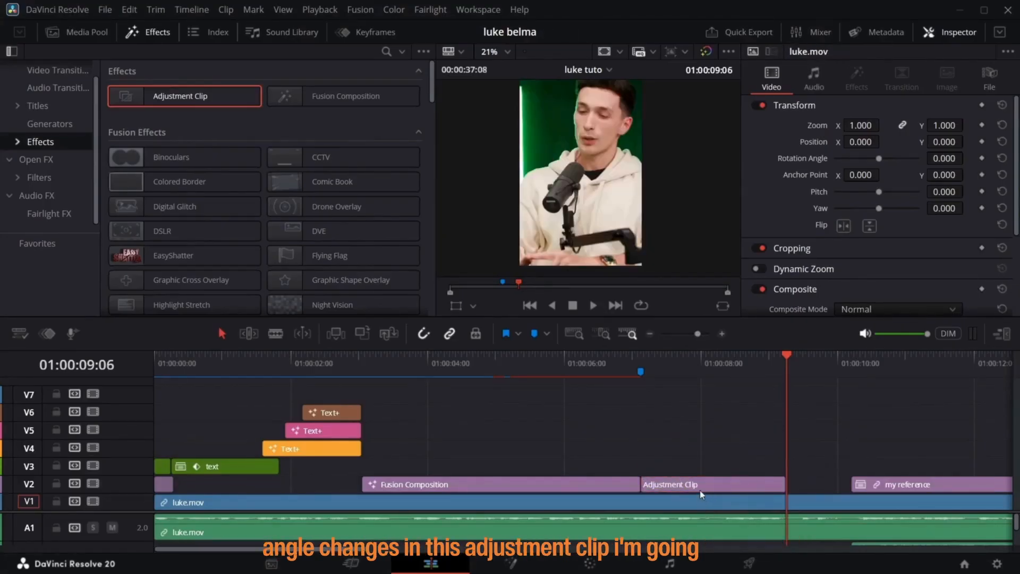
pyautogui.click(702, 489)
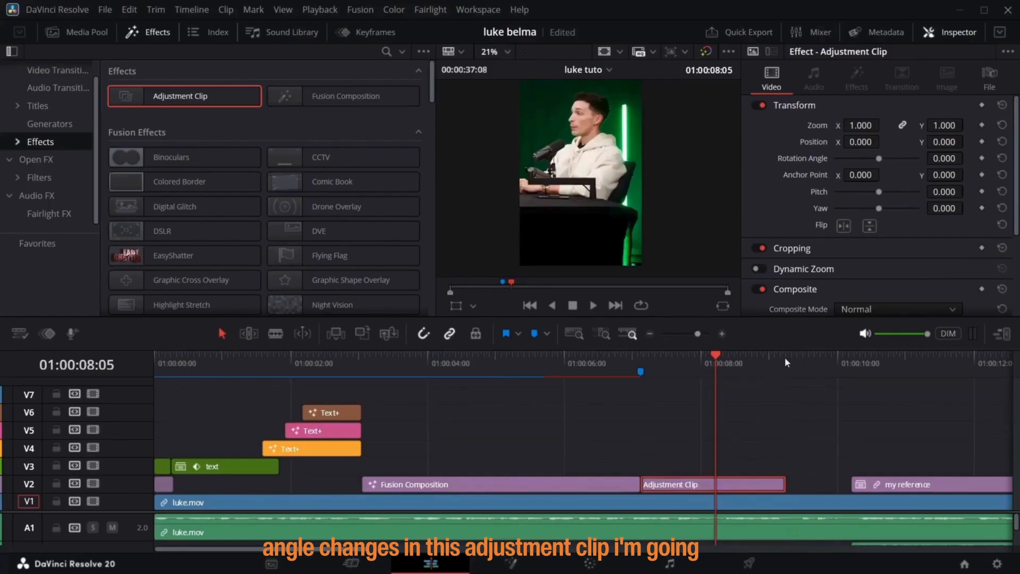
pyautogui.click(785, 357)
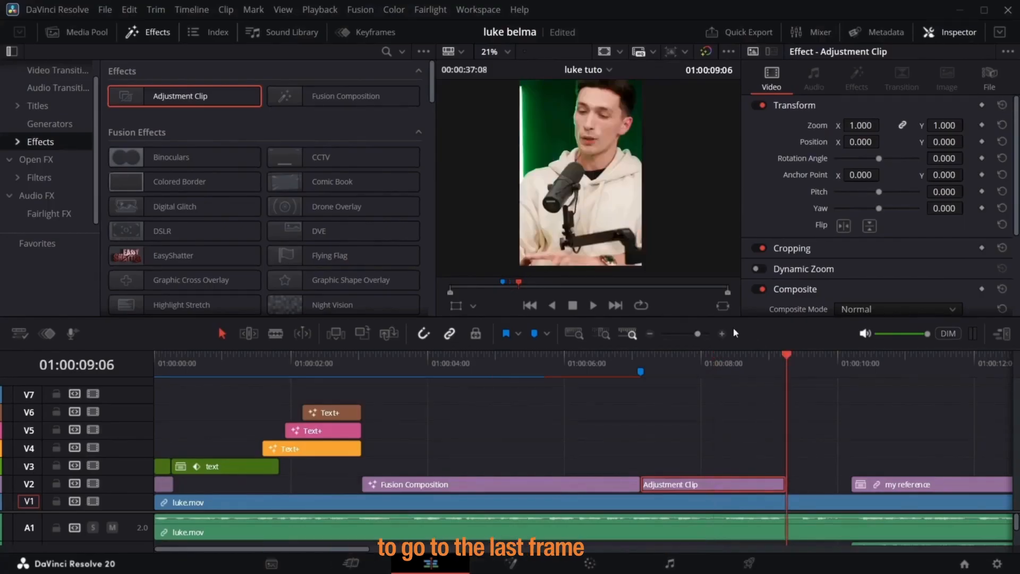
pyautogui.moveTo(697, 333); pyautogui.dragTo(708, 338)
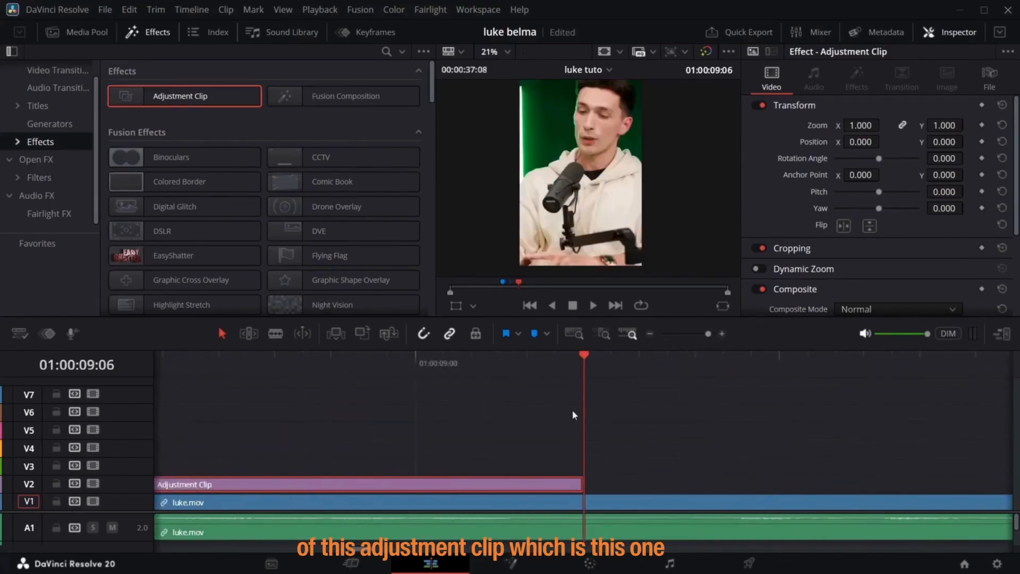
pyautogui.moveTo(583, 484); pyautogui.dragTo(648, 484)
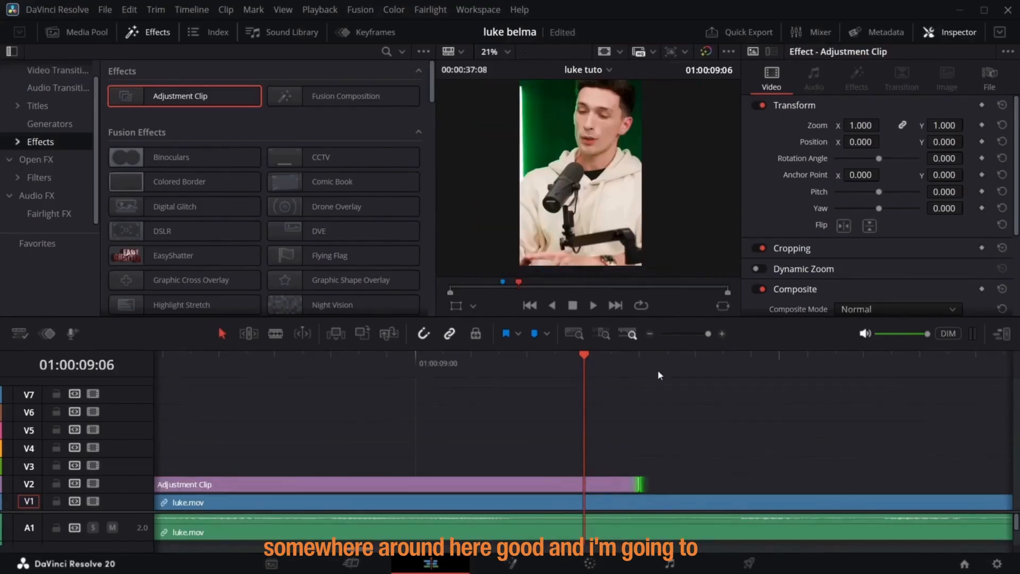
# - Keyframe the Adjustment Clip's zoom from 1.000 at 01:00:07:03 to 1.140 at 01:00:09:06, and delete the timeline marker at 01:00:07:03
pyautogui.click(981, 126)
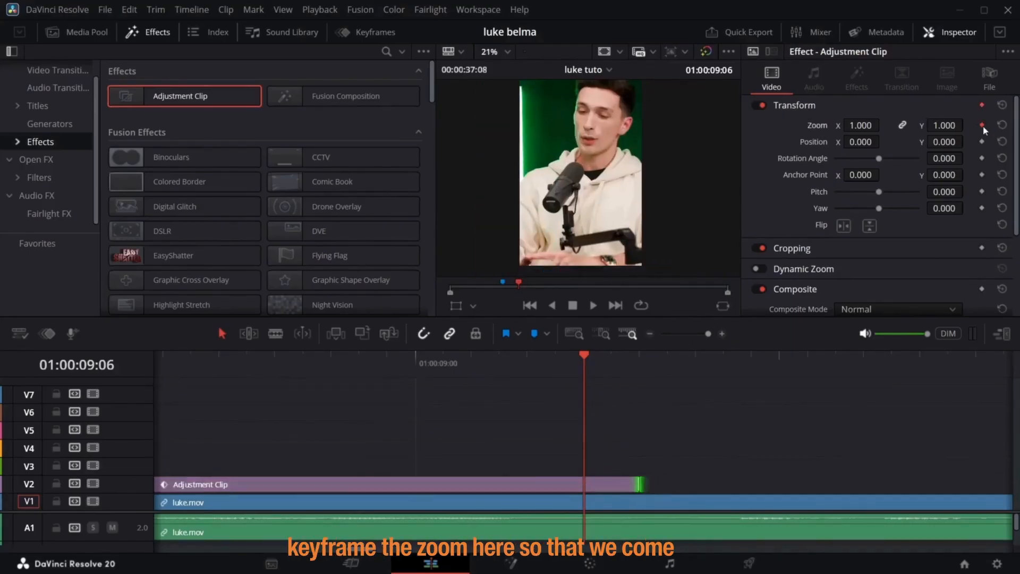
pyautogui.hotkey('shift', 'z')
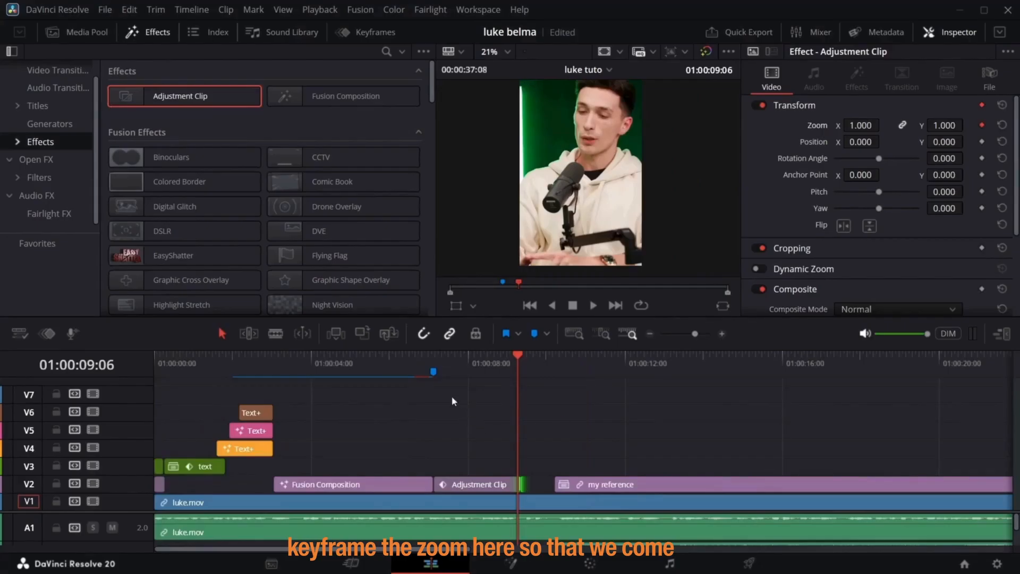
pyautogui.click(432, 363)
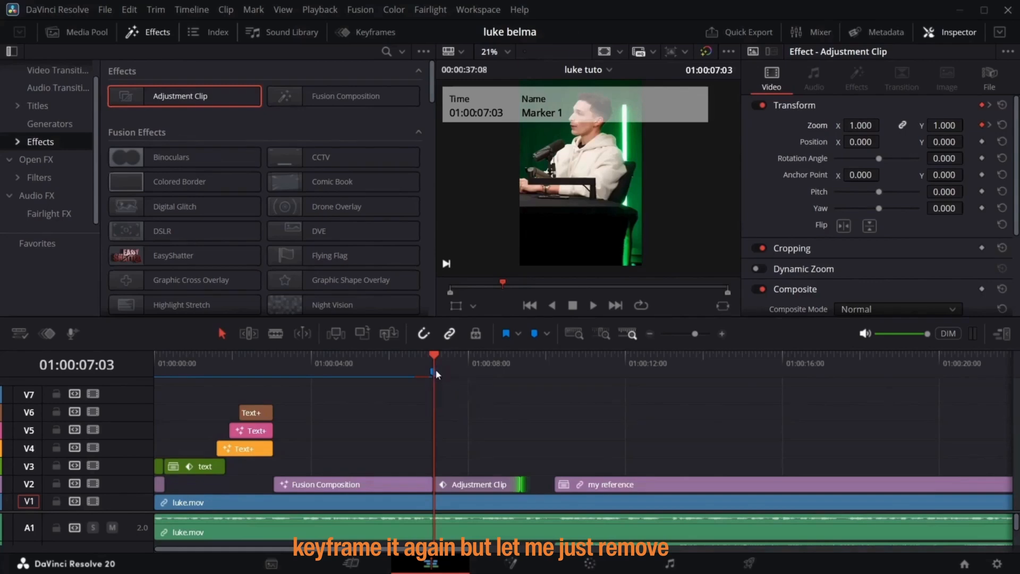
pyautogui.press('Delete')
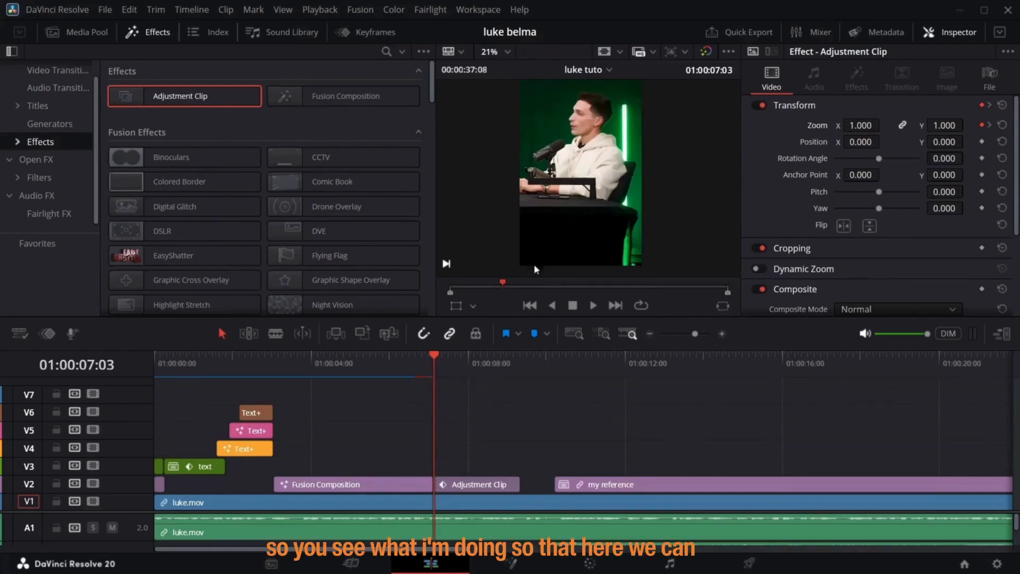
pyautogui.press('Down')
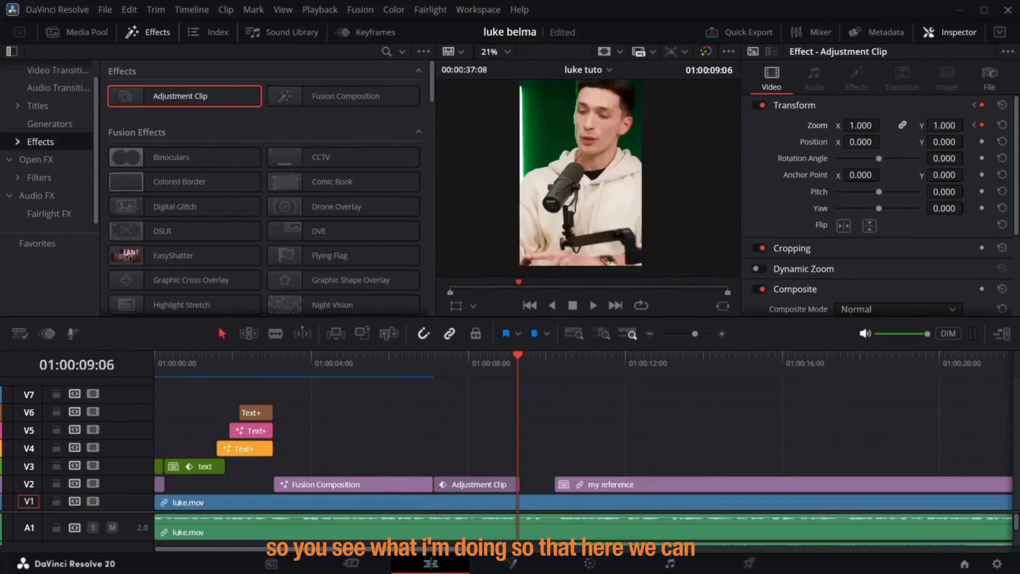
pyautogui.moveTo(944, 125); pyautogui.dragTo(967, 124)
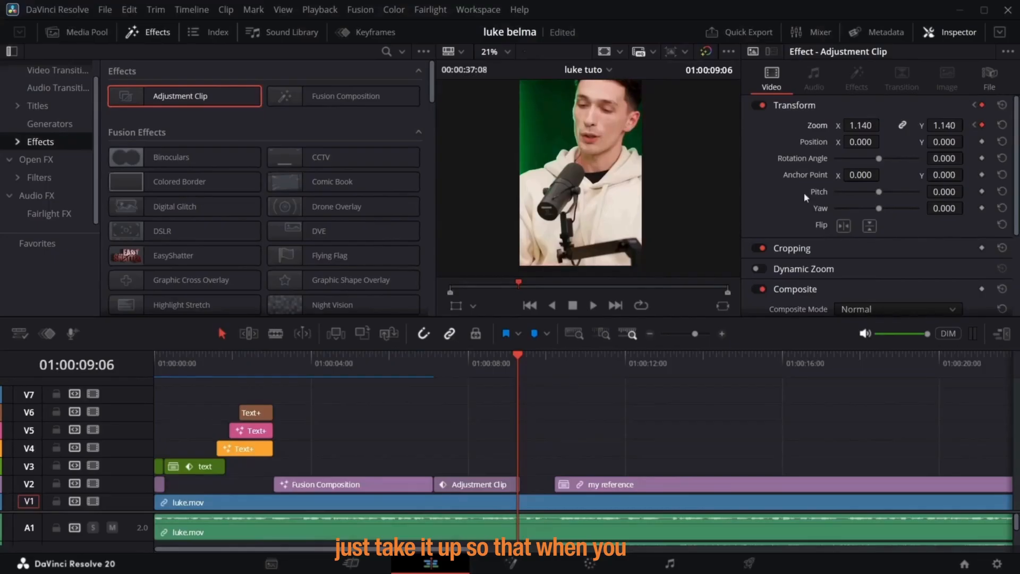
# - Play the Adjustment Clip twice from its start to check the zoom across the camera angle change
pyautogui.press('Up')
pyautogui.press('space')
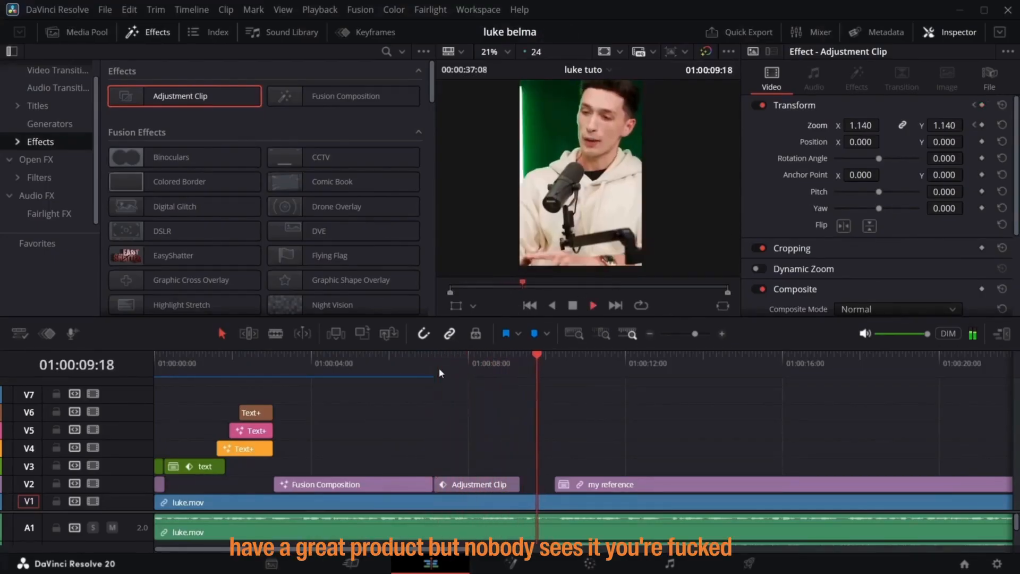
pyautogui.press('space')
pyautogui.press('Up')
pyautogui.press('space')
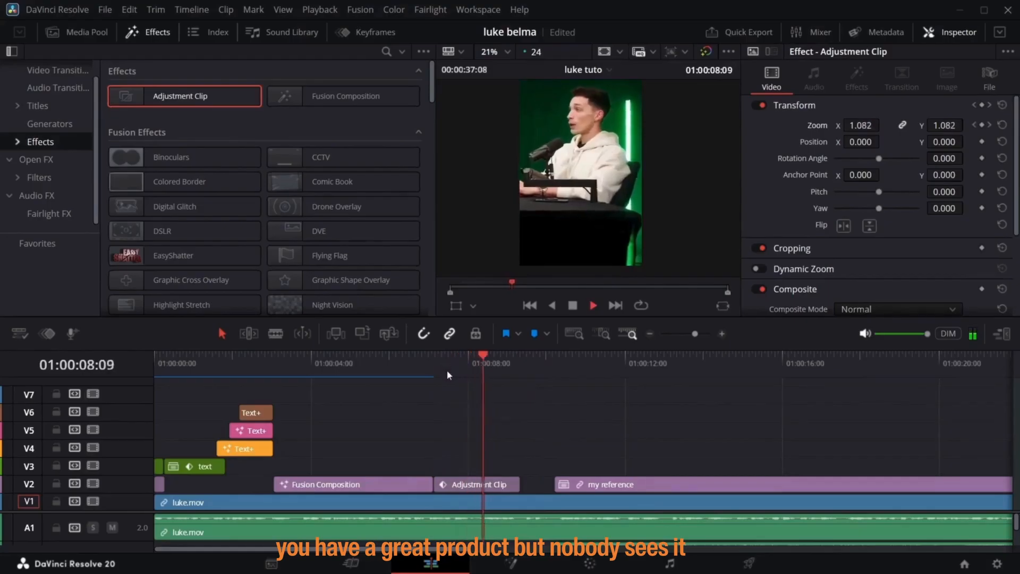
pyautogui.press('space')
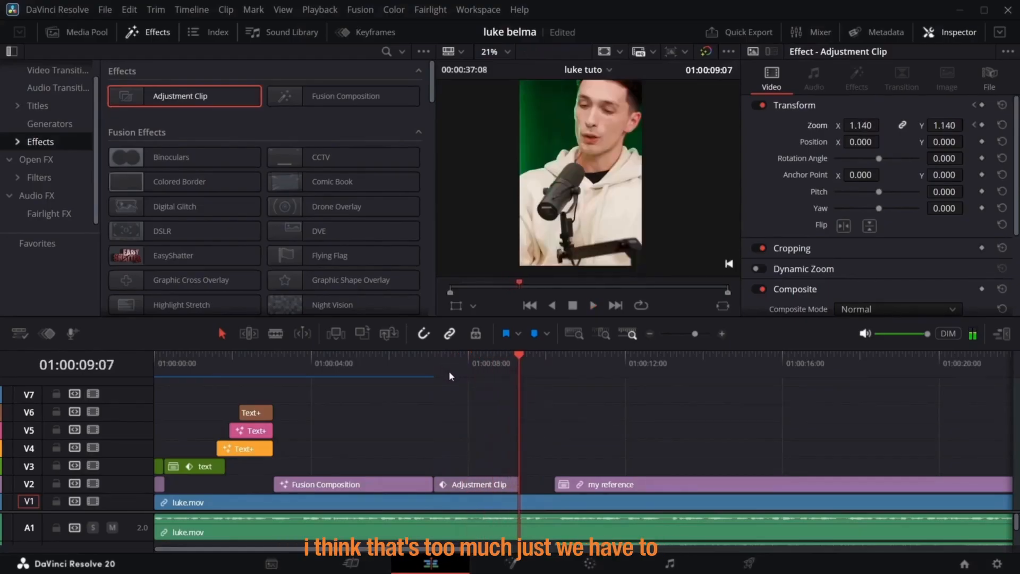
# - Find the frame where the camera angle changes and trim the end of the Adjustment Clip back to 01:00:09:06
pyautogui.click(974, 126)
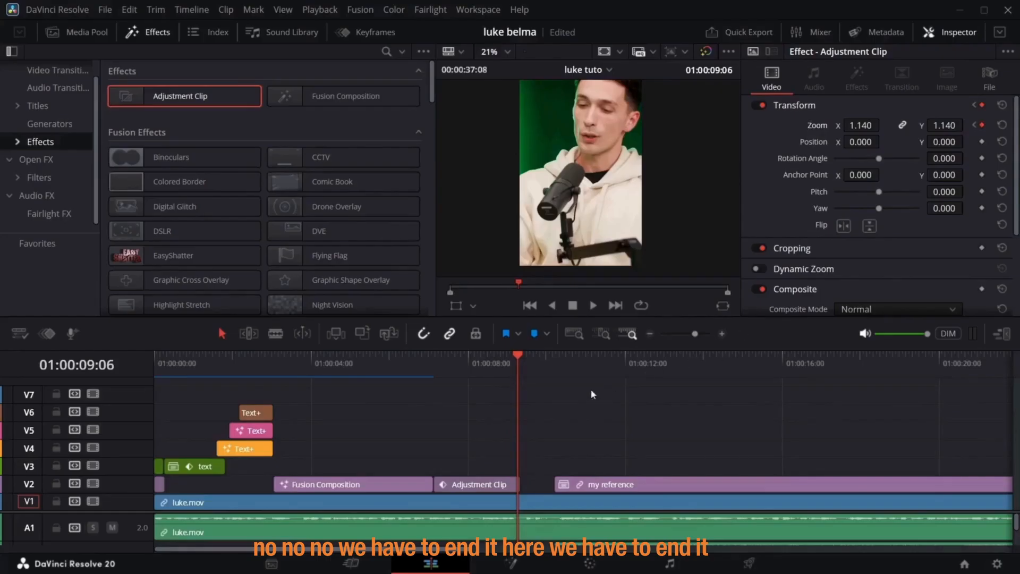
pyautogui.moveTo(695, 334); pyautogui.dragTo(719, 340)
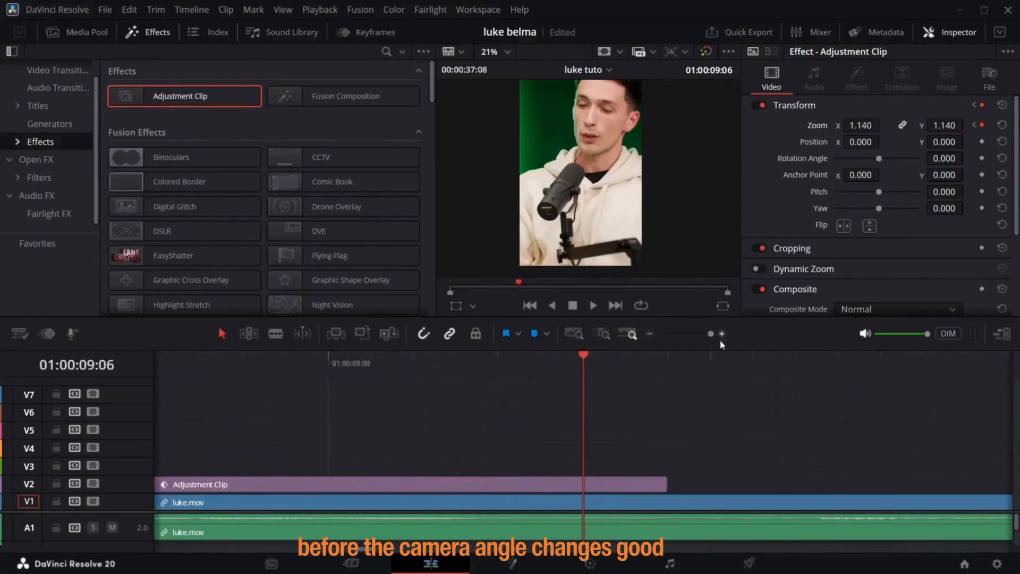
pyautogui.press('Right')
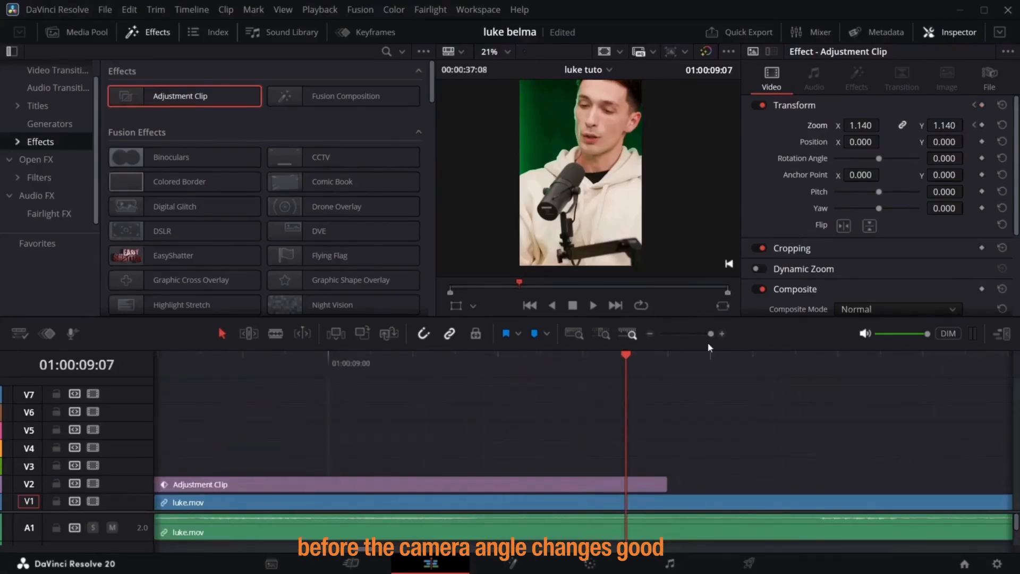
pyautogui.press('Left')
pyautogui.press('Left')
pyautogui.press('Left')
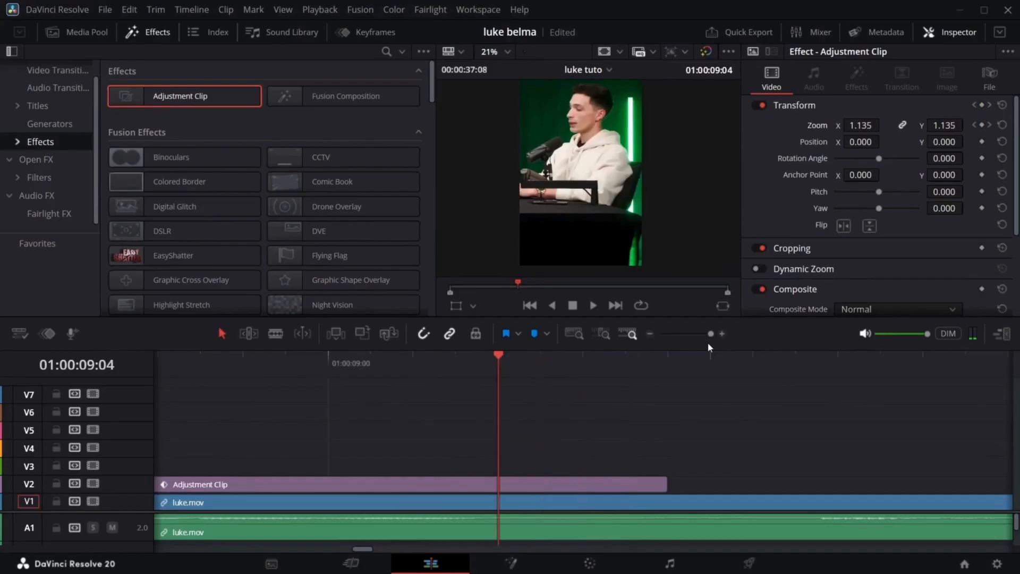
pyautogui.press('Right')
pyautogui.press('Right')
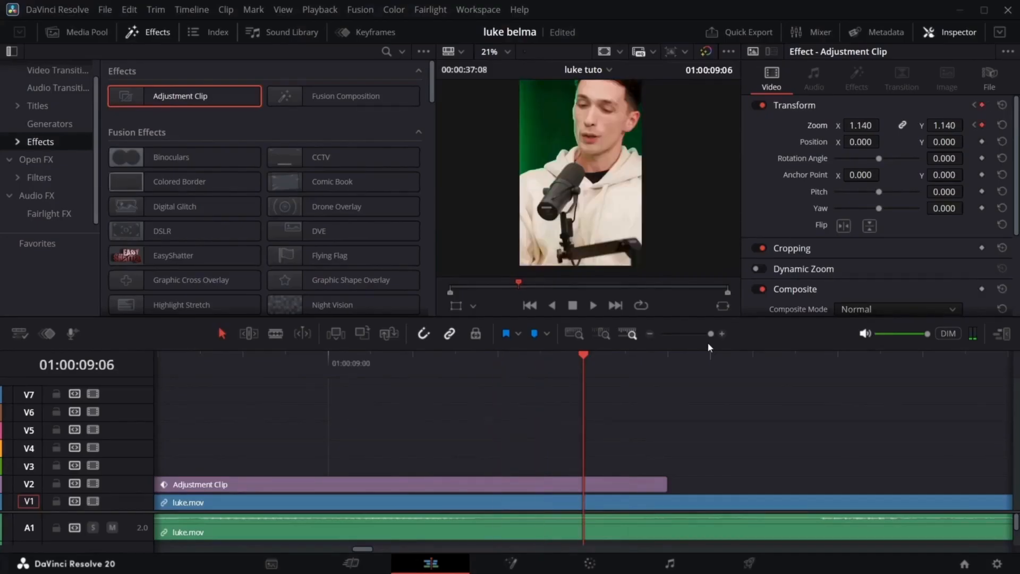
pyautogui.press('Left')
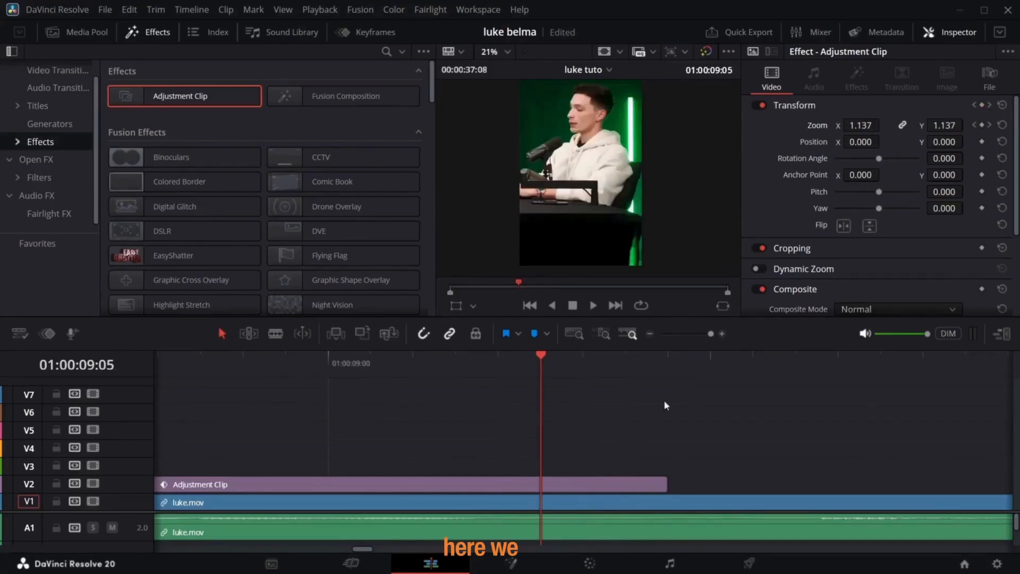
pyautogui.moveTo(663, 486); pyautogui.dragTo(541, 485)
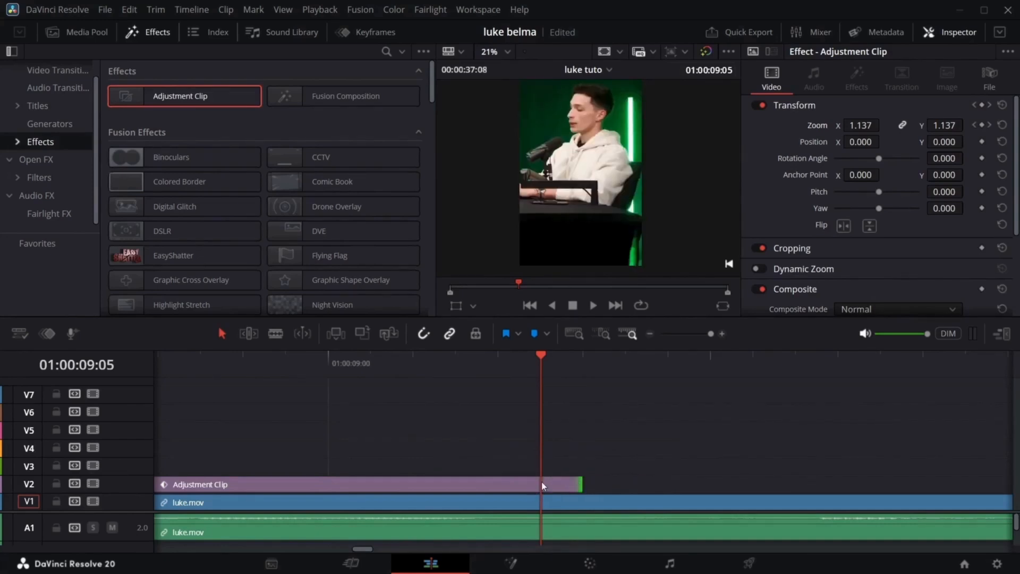
# - Set the Adjustment Clip's zoom keyframe at 01:00:09:06 to 1.140
pyautogui.press('Right')
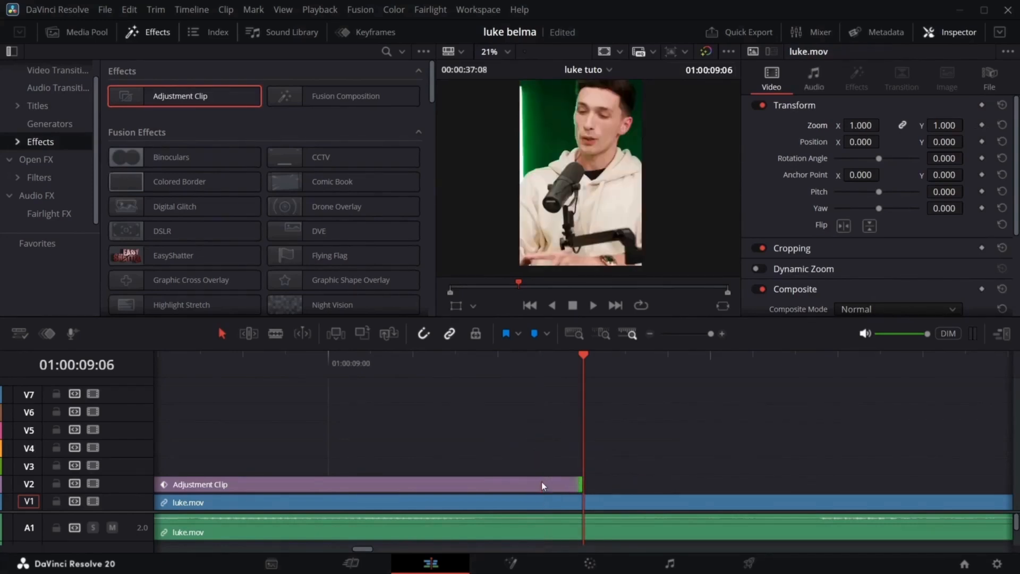
pyautogui.click(541, 481)
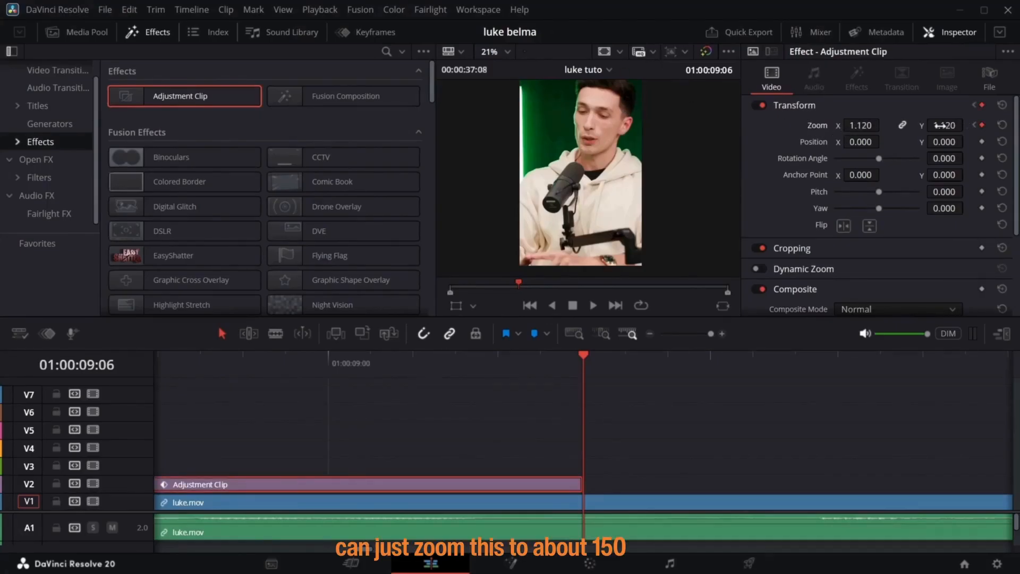
pyautogui.moveTo(940, 125); pyautogui.dragTo(967, 125)
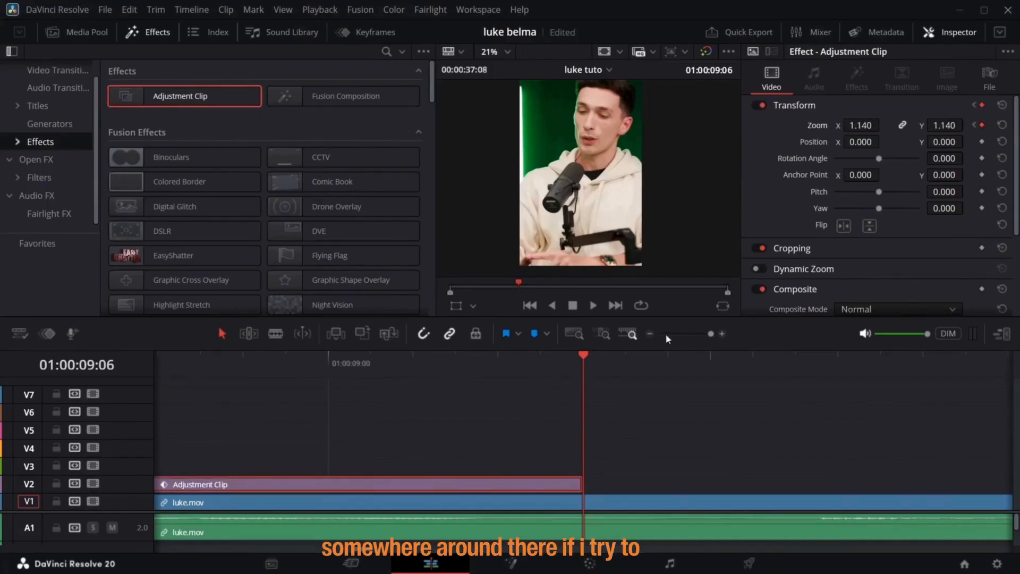
# - Play the trimmed Adjustment Clip from 01:00:07:03 and check the zoom values at its start and end keyframes
pyautogui.hotkey('shift', 'z')
pyautogui.click(432, 368)
pyautogui.press('space')
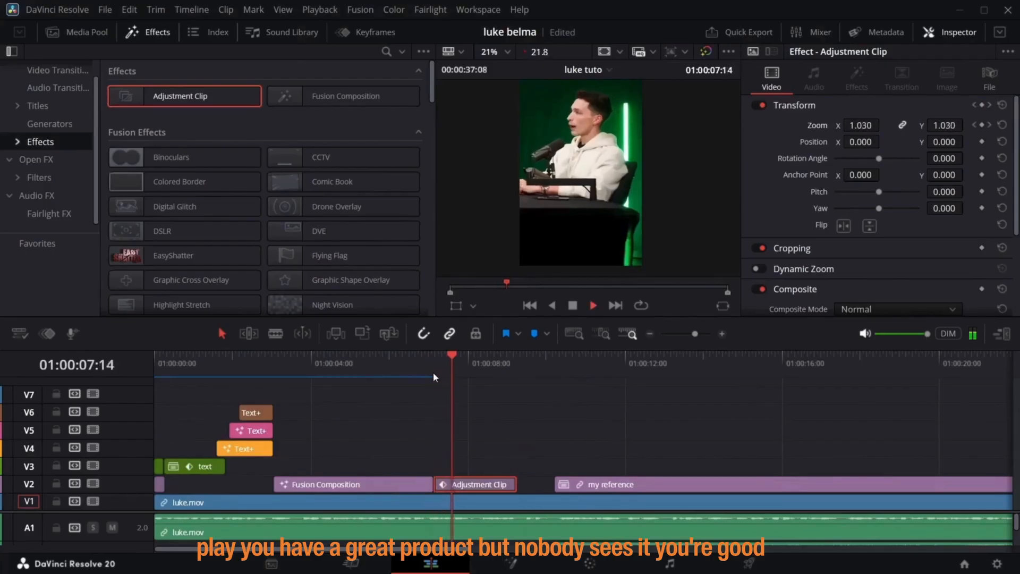
pyautogui.press('space')
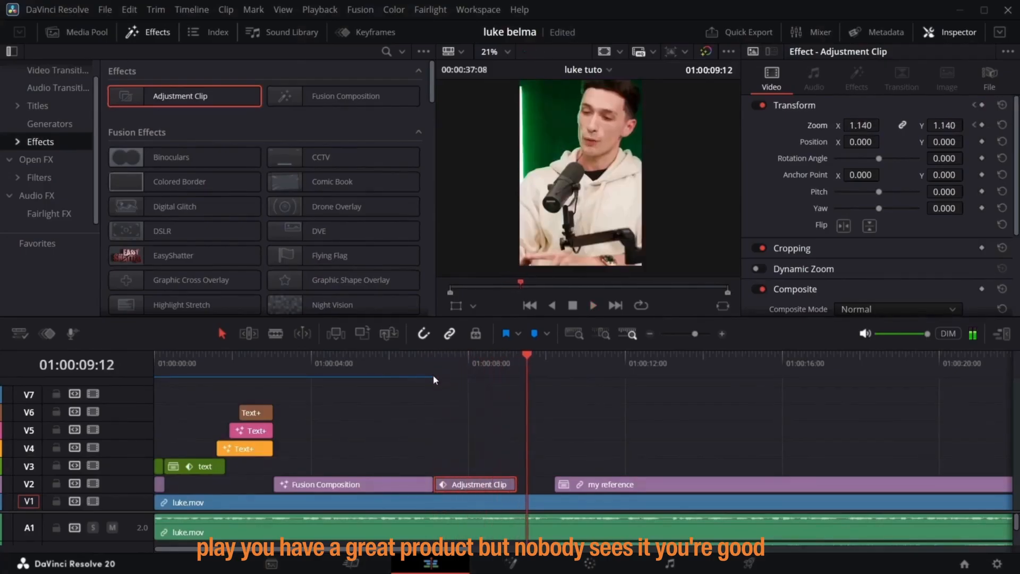
pyautogui.click(435, 376)
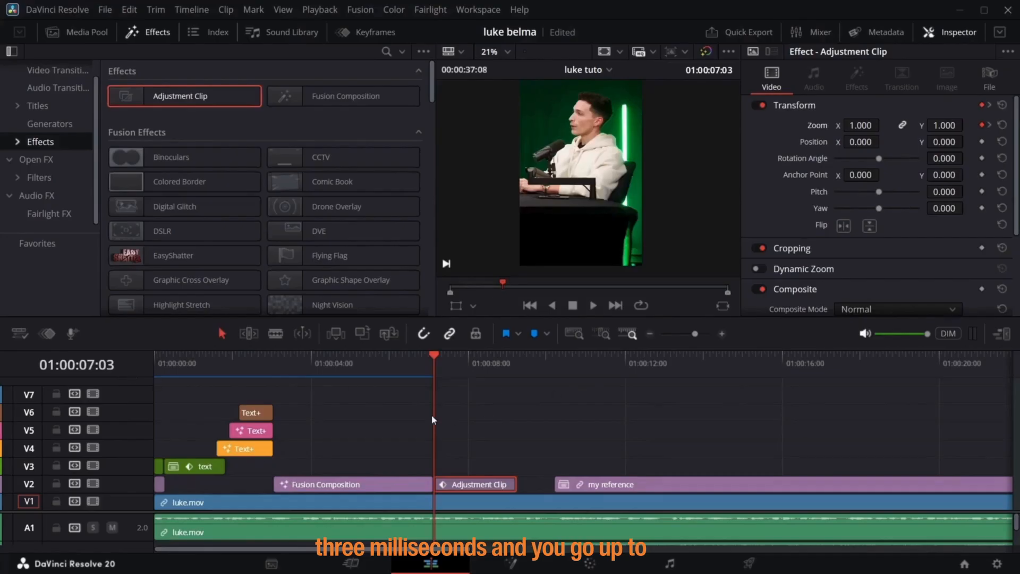
pyautogui.click(514, 361)
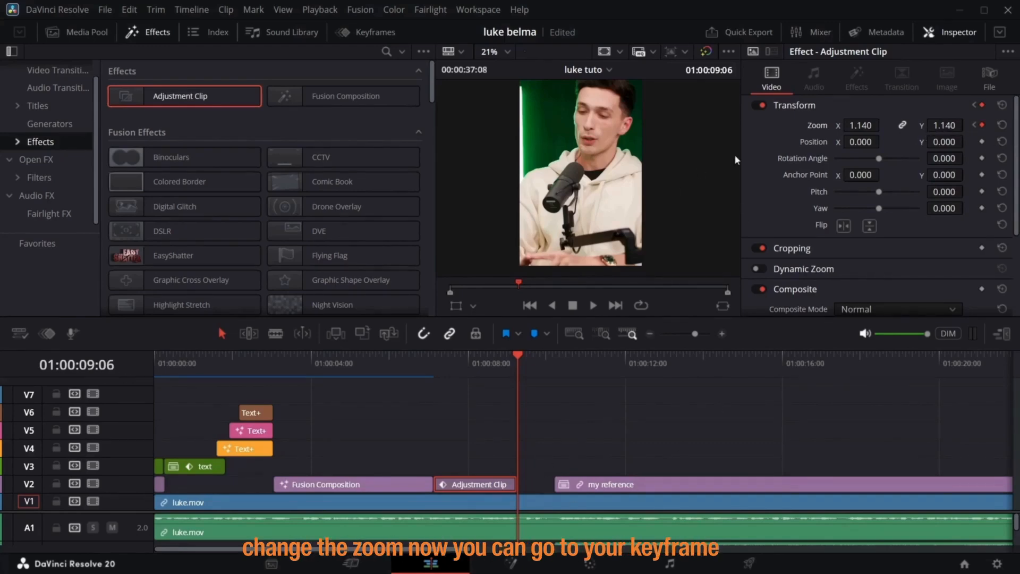
# - Show the Adjustment Clip's zoom curves in the keyframe editor and apply ease in and ease out to all zoom keyframes
pyautogui.click(386, 29)
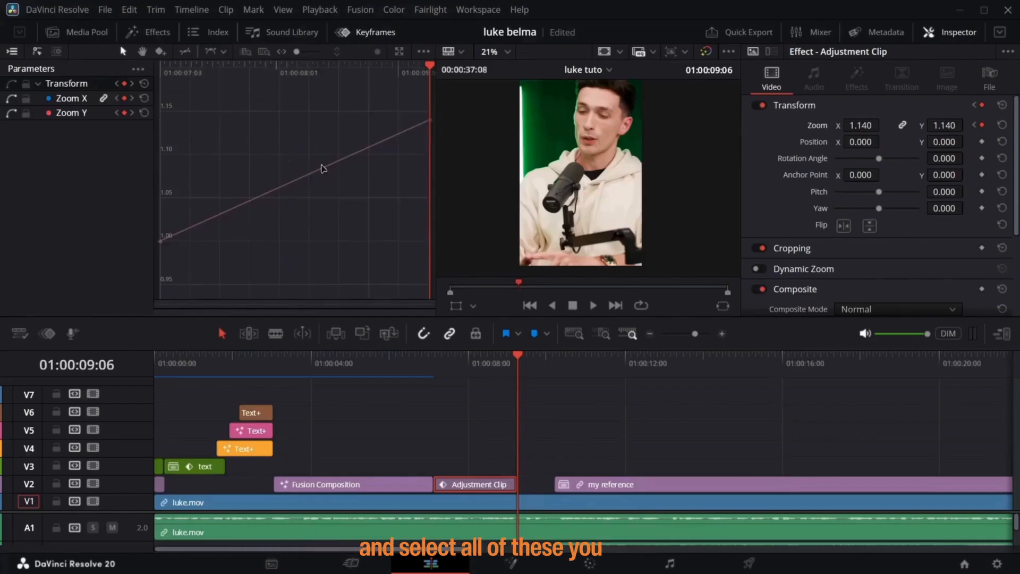
pyautogui.moveTo(432, 114)
pyautogui.moveTo(433, 111); pyautogui.dragTo(156, 277)
pyautogui.click(263, 118)
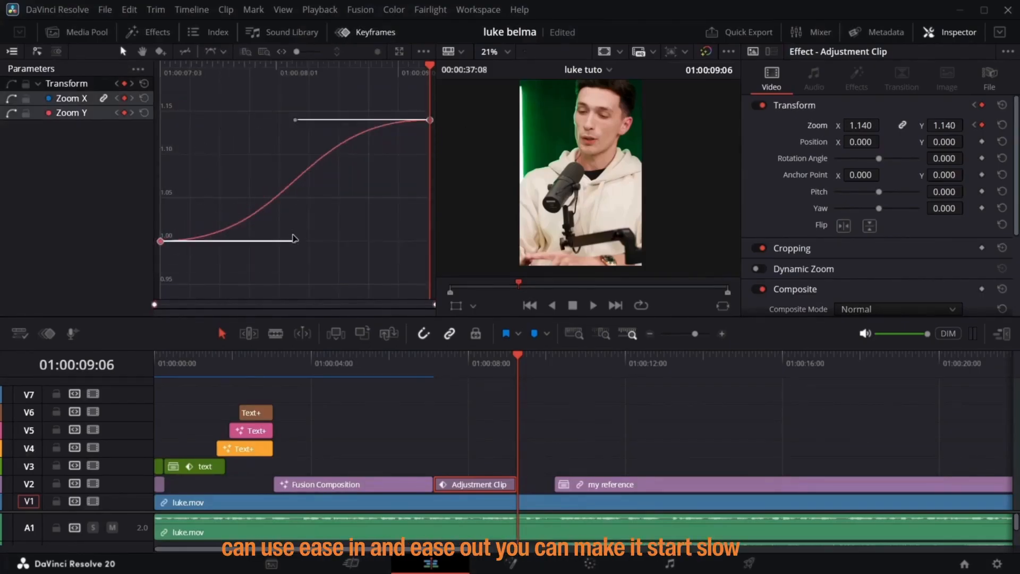
# - Adjust the easing handles of the zoom curve for a smoother start and end, and play the result from 01:00:07:03
pyautogui.moveTo(294, 245); pyautogui.dragTo(320, 240)
pyautogui.moveTo(295, 120); pyautogui.dragTo(274, 120)
pyautogui.click(432, 380)
pyautogui.press('space')
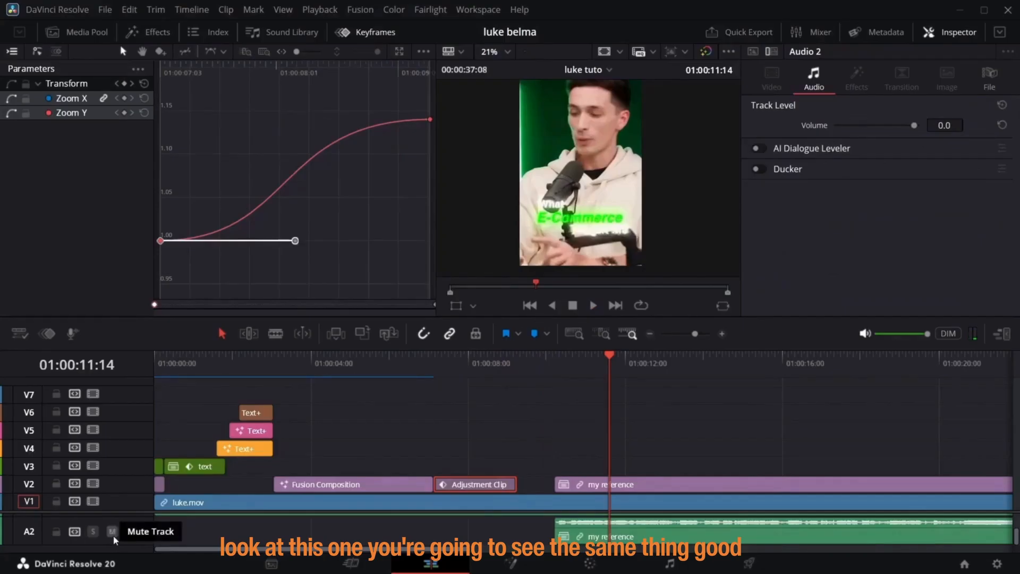
# - Mute the reference audio track A2, play the reference clip, and play the edit from the start through the Adjustment Clip's zoom
pyautogui.click(113, 532)
pyautogui.press('space')
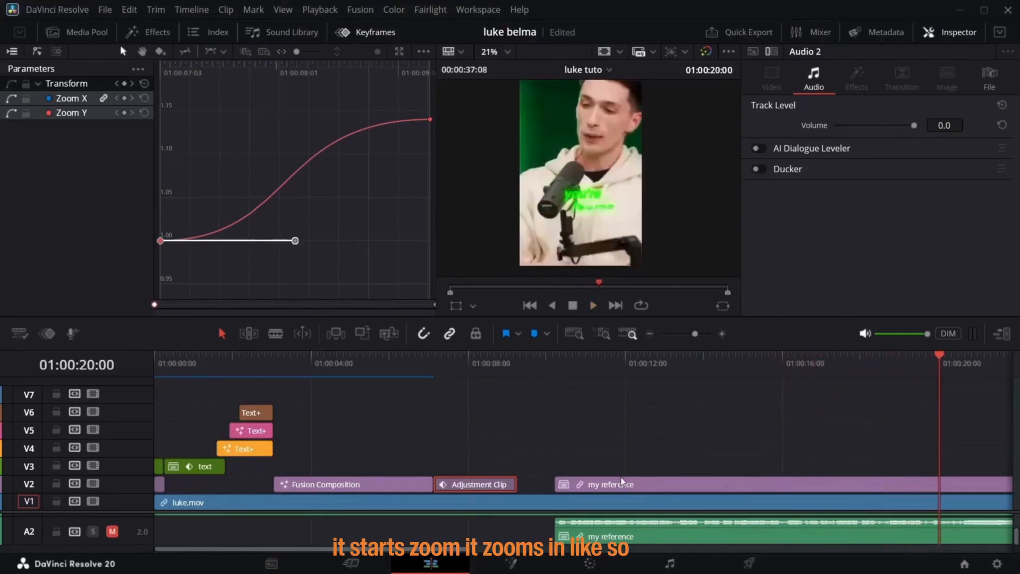
pyautogui.press('Home')
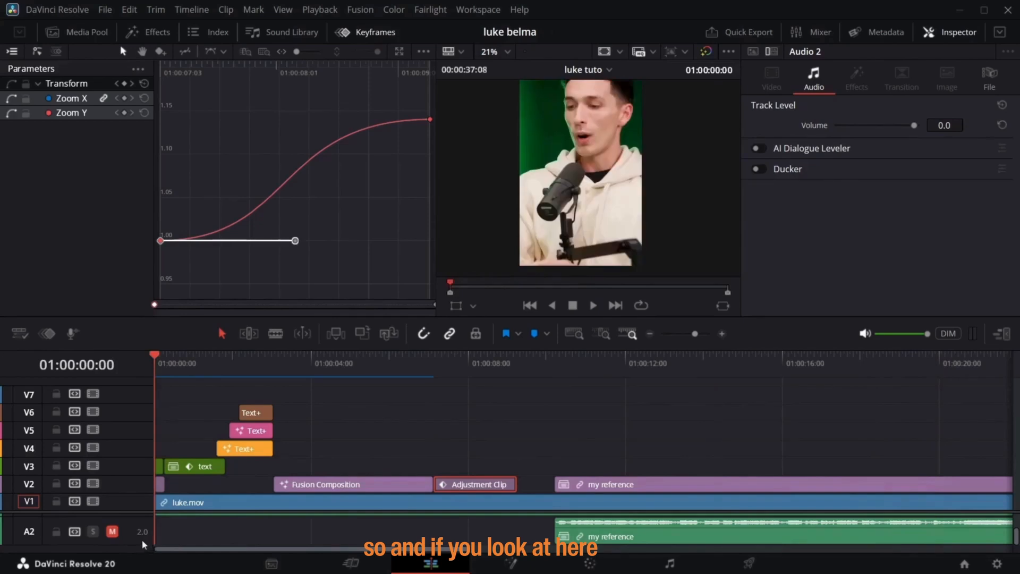
pyautogui.press('space')
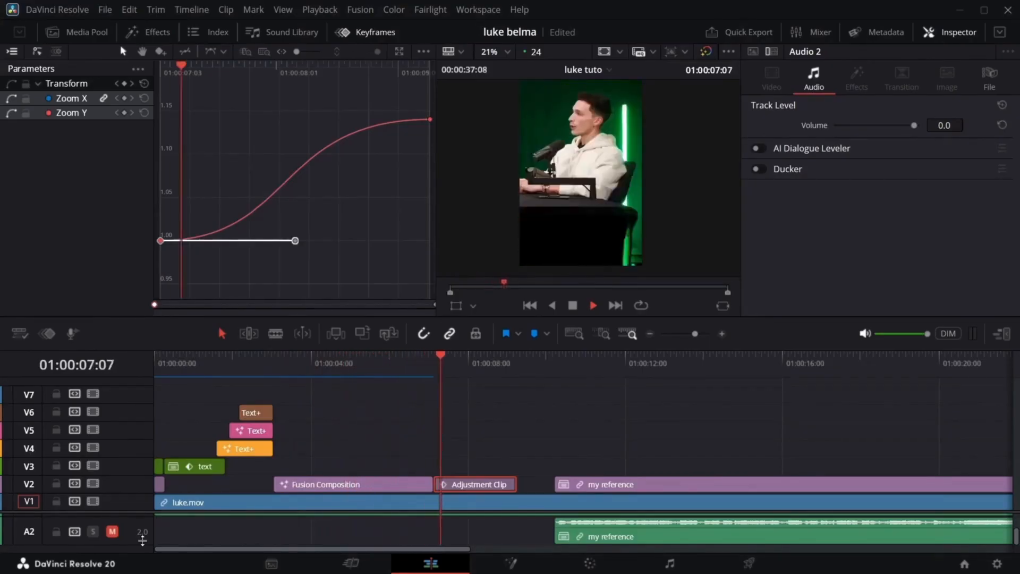
pyautogui.press('space')
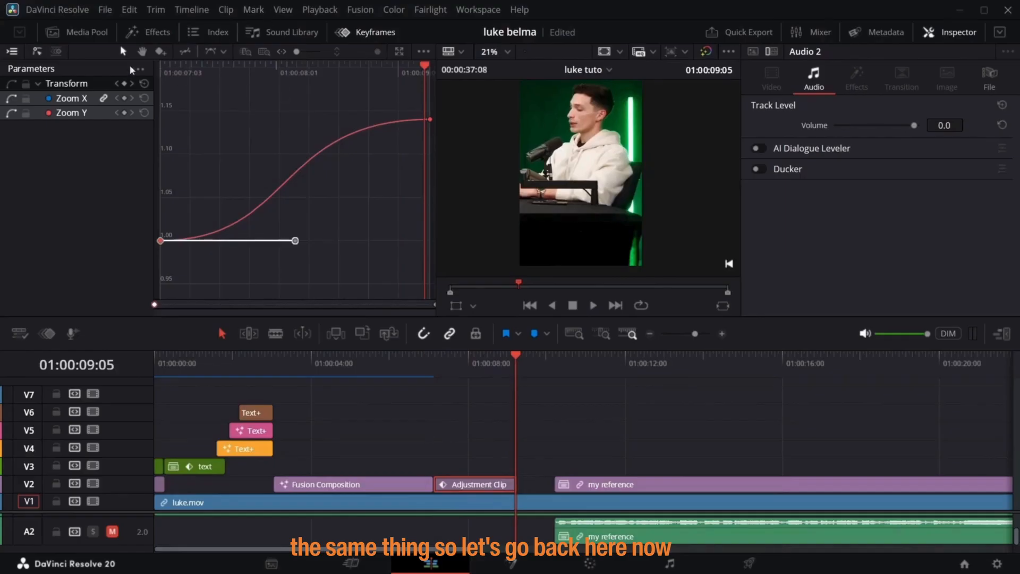
# - Play the zoom section from 01:00:07:03 and check the reference clip around 01:00:15:03 for its caption text
pyautogui.click(142, 35)
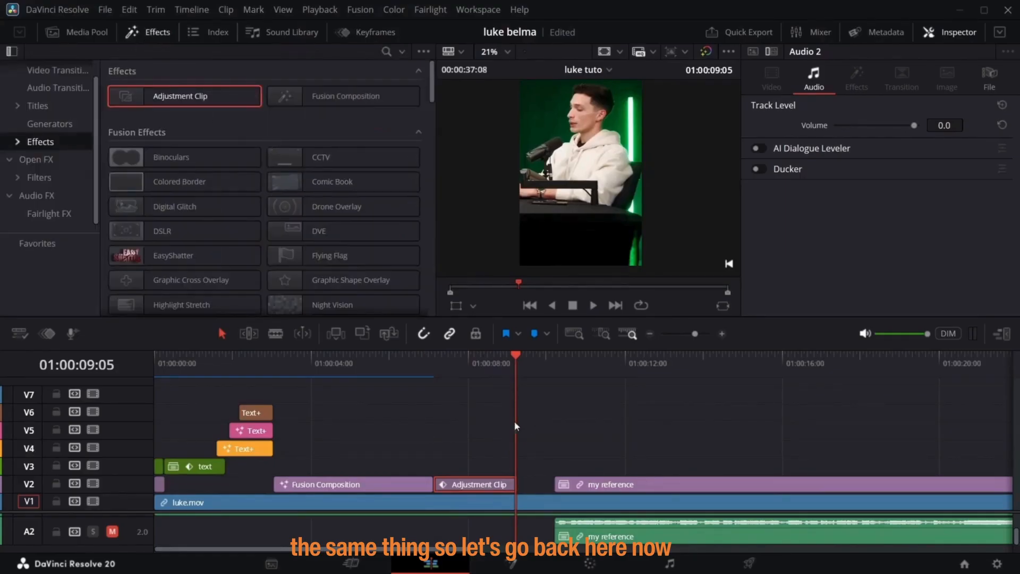
pyautogui.click(431, 365)
pyautogui.press('space')
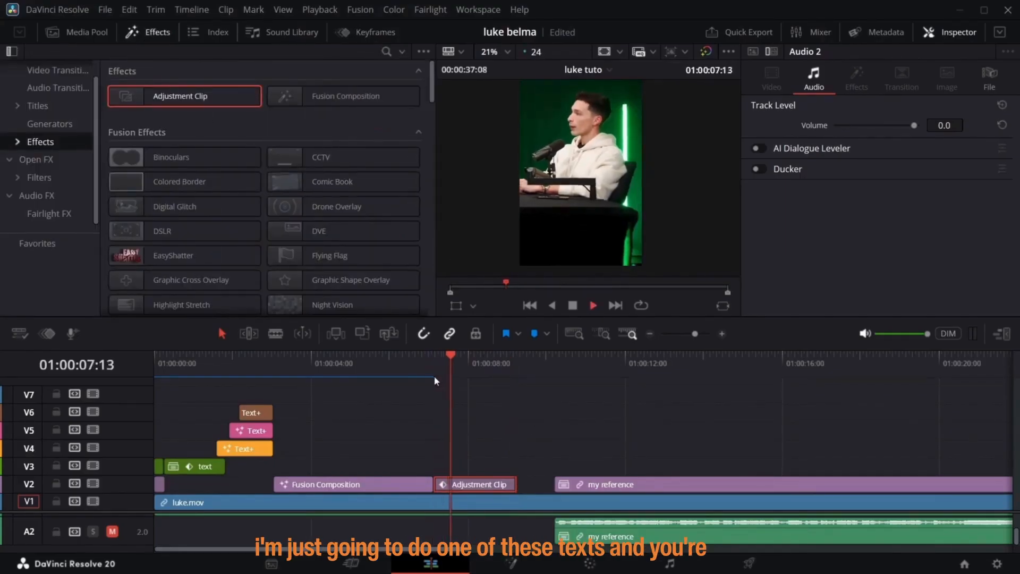
pyautogui.click(435, 363)
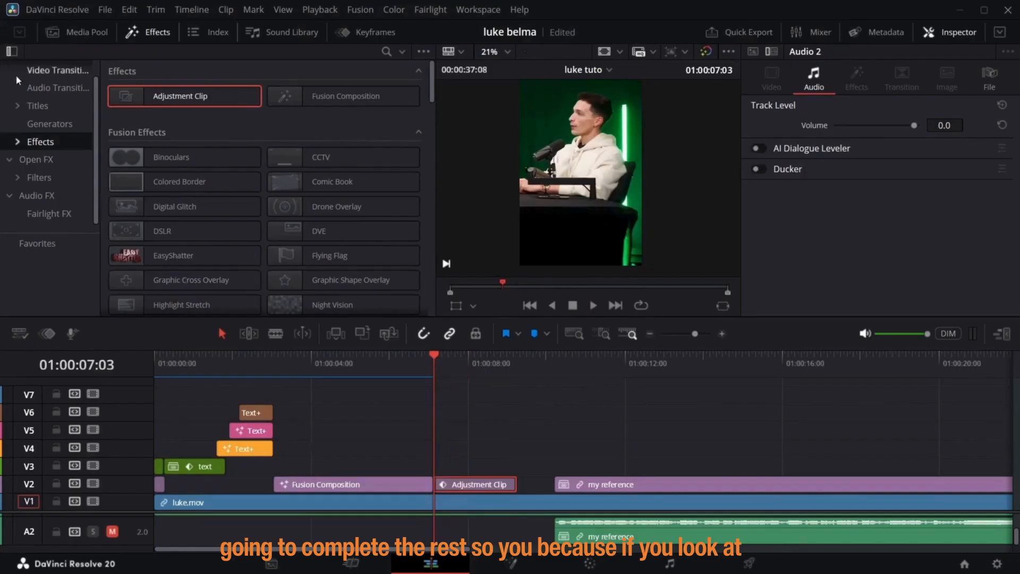
pyautogui.click(748, 363)
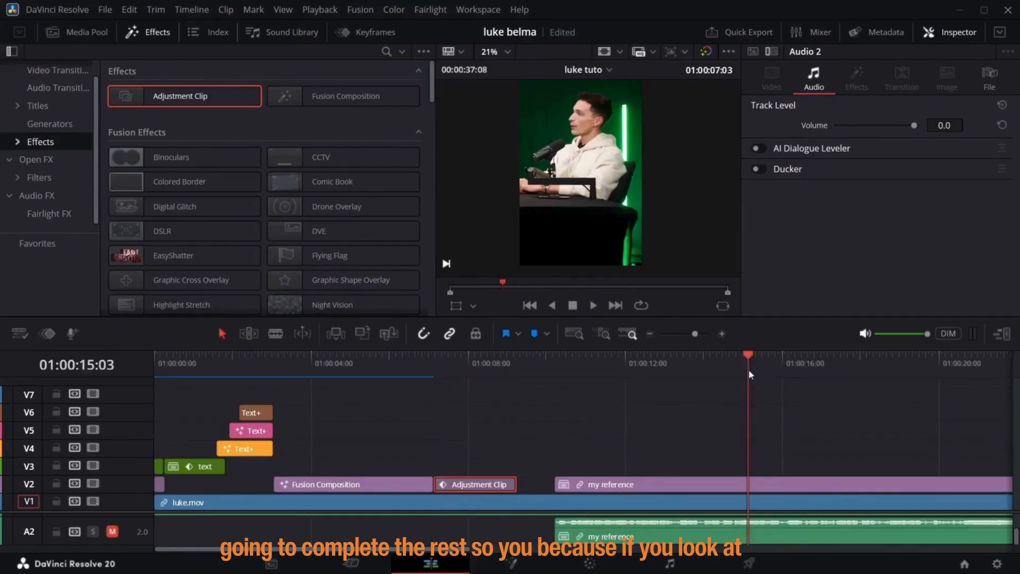
pyautogui.click(875, 364)
# - Place a Text+ title on V3 from 01:00:07:03 over the Adjustment Clip, with the text "if you have a"
pyautogui.moveTo(872, 366); pyautogui.dragTo(423, 380)
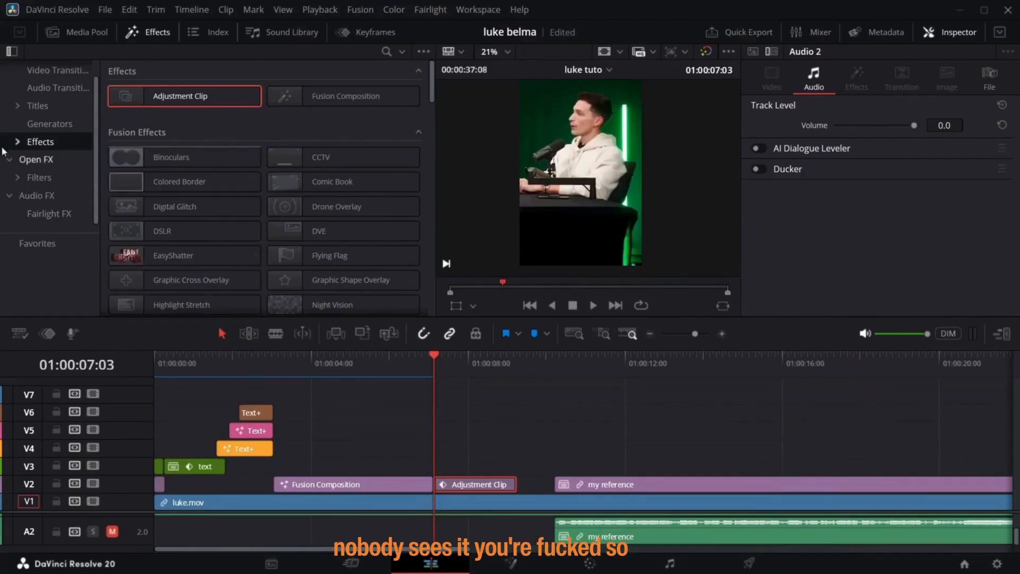
pyautogui.click(38, 106)
pyautogui.moveTo(187, 166); pyautogui.dragTo(516, 465)
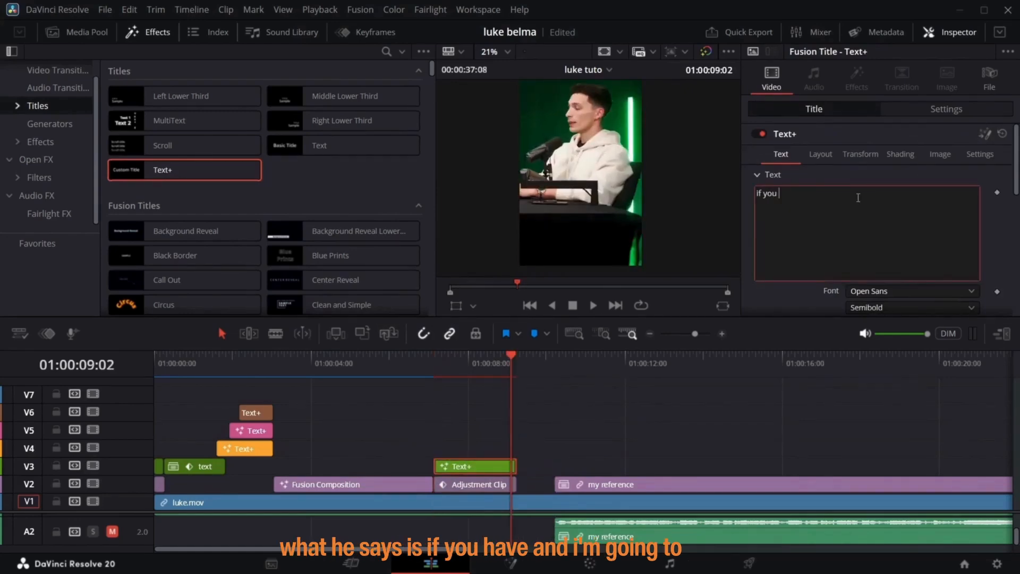
# - Set the "if you have a" title's font to Helvetica in the Bold style
pyautogui.click(915, 291)
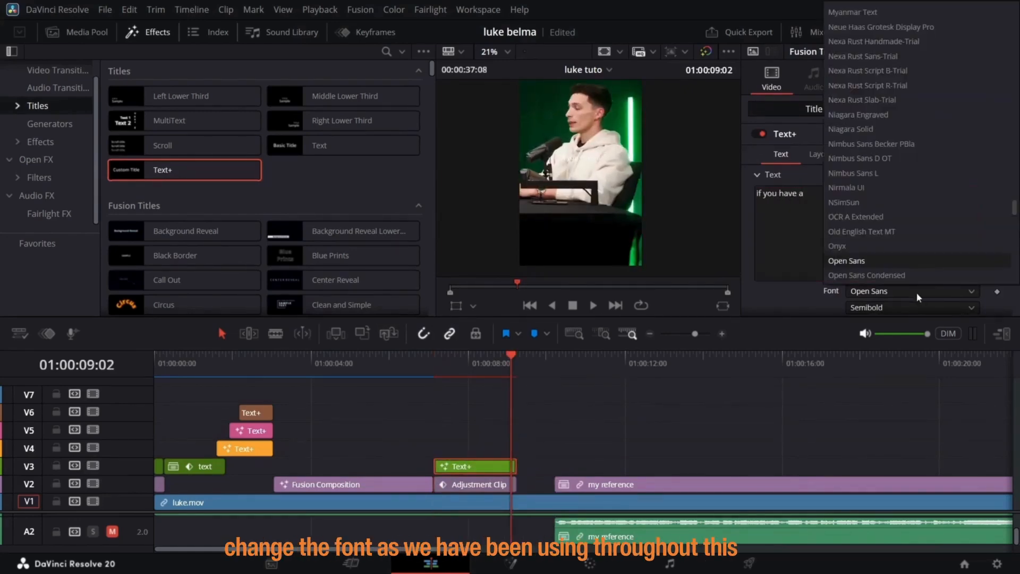
pyautogui.scroll(10, 894, 163)
pyautogui.click(875, 175)
pyautogui.click(912, 307)
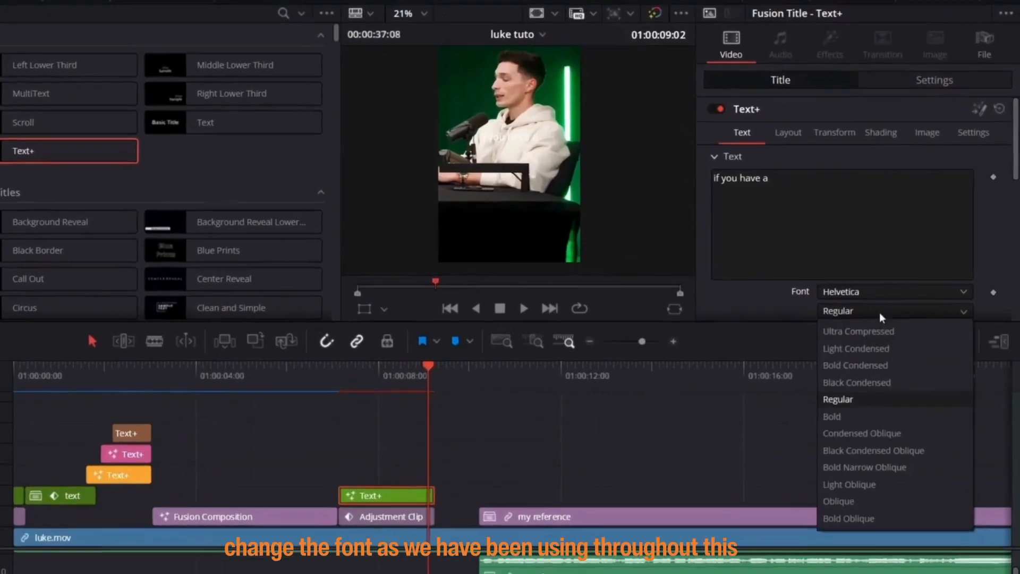
pyautogui.click(893, 413)
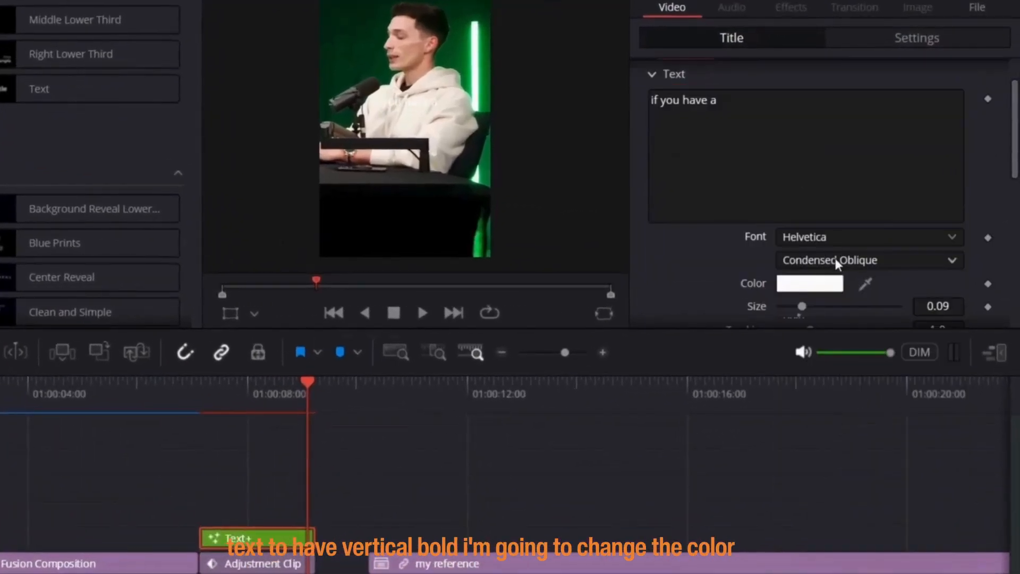
pyautogui.click(836, 264)
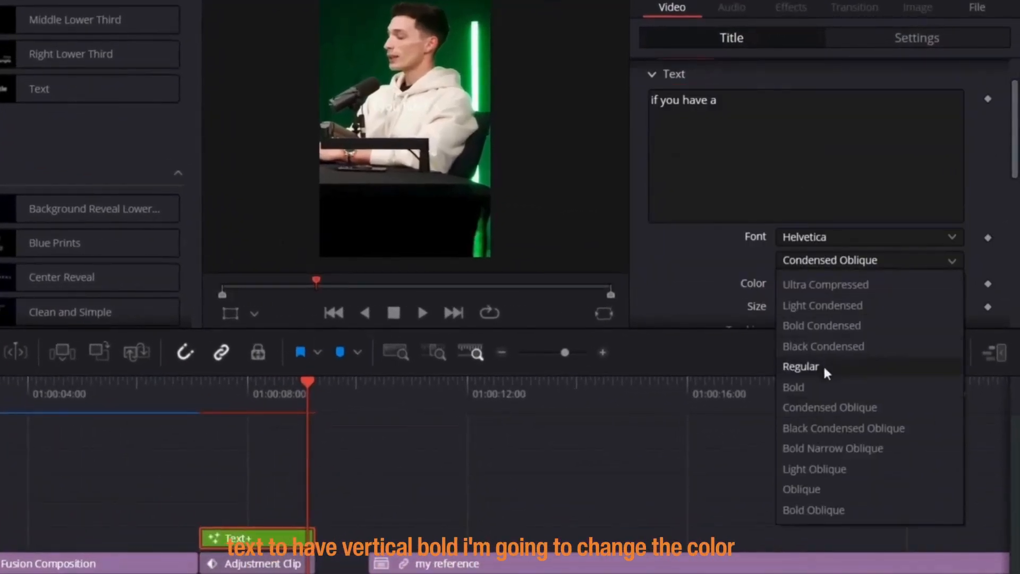
pyautogui.click(808, 387)
# - Set the "if you have a" title's text color to green #00eb00
pyautogui.click(784, 283)
pyautogui.press('BackSpace')
pyautogui.press('BackSpace')
pyautogui.press('BackSpace')
pyautogui.press('BackSpace')
pyautogui.press('BackSpace')
pyautogui.press('BackSpace')
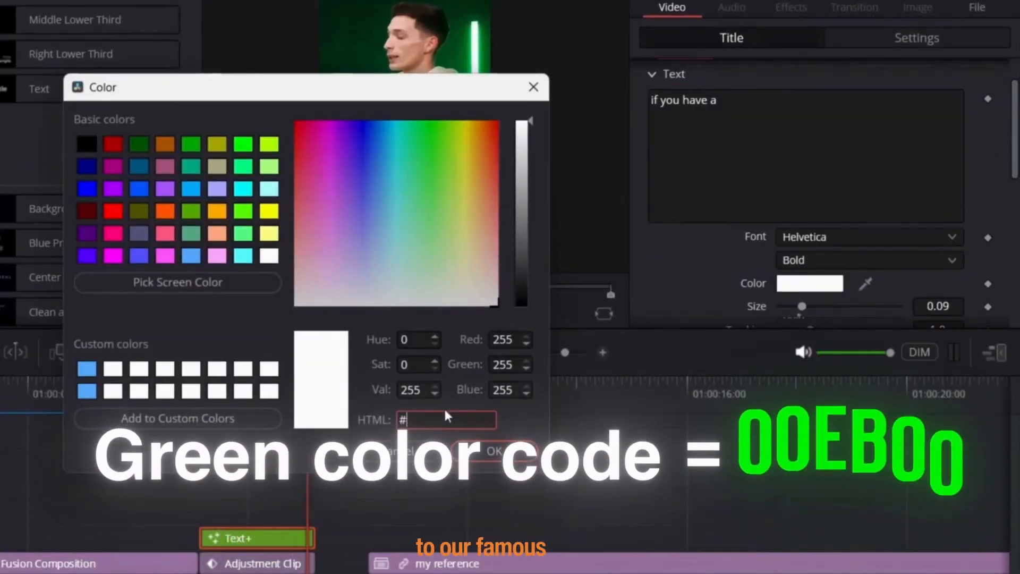
pyautogui.write('003')
pyautogui.press('BackSpace')
pyautogui.write('00')
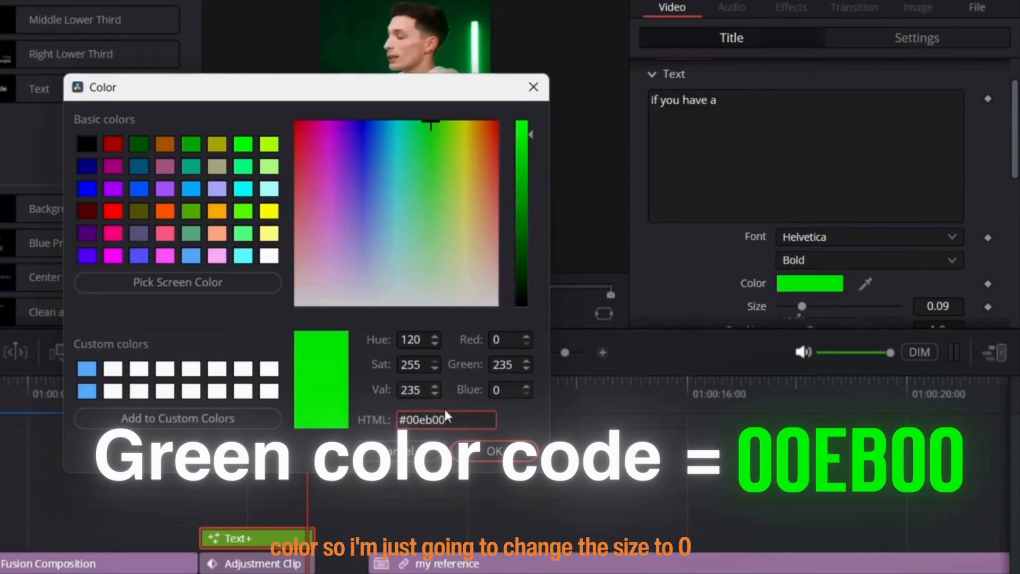
pyautogui.click(494, 450)
# - Set the "if you have a" title's text size to 0.1171
pyautogui.click(963, 307)
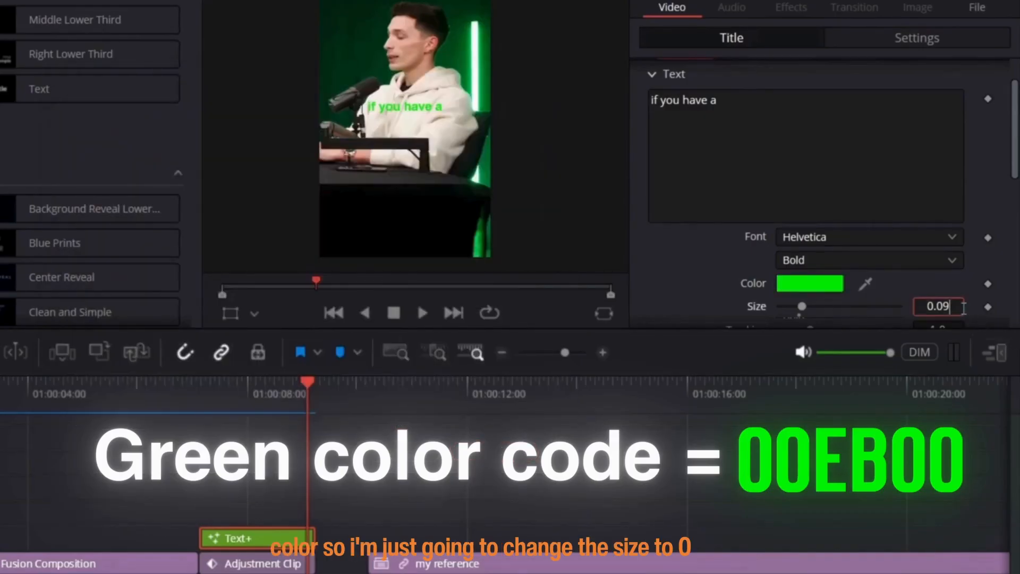
pyautogui.press('BackSpace')
pyautogui.press('BackSpace')
pyautogui.write('1171')
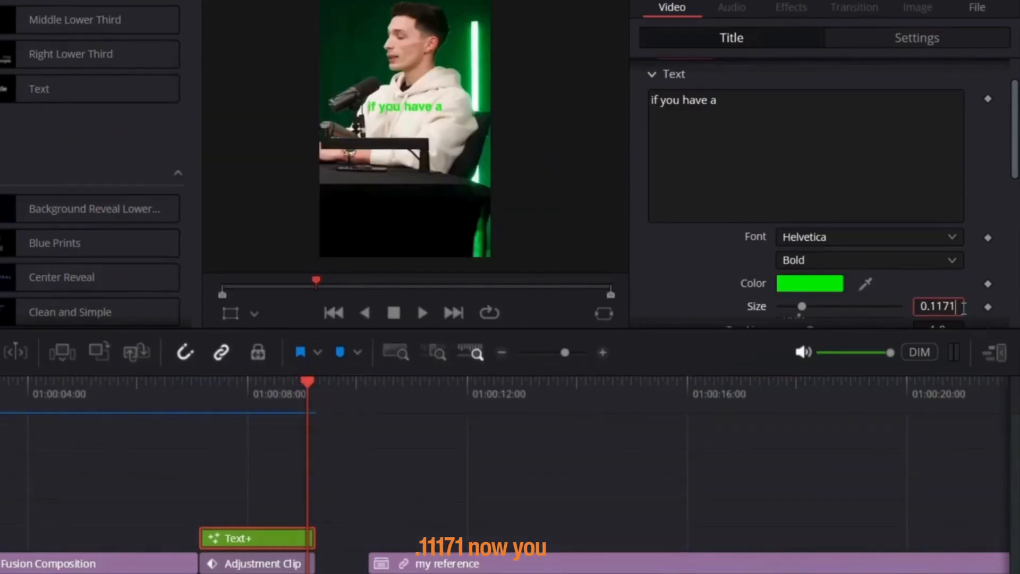
# - Position the "if you have a" title's layout center at X 0.476 and Y 0.35
pyautogui.scroll(2, 754, 114)
pyautogui.click(741, 102)
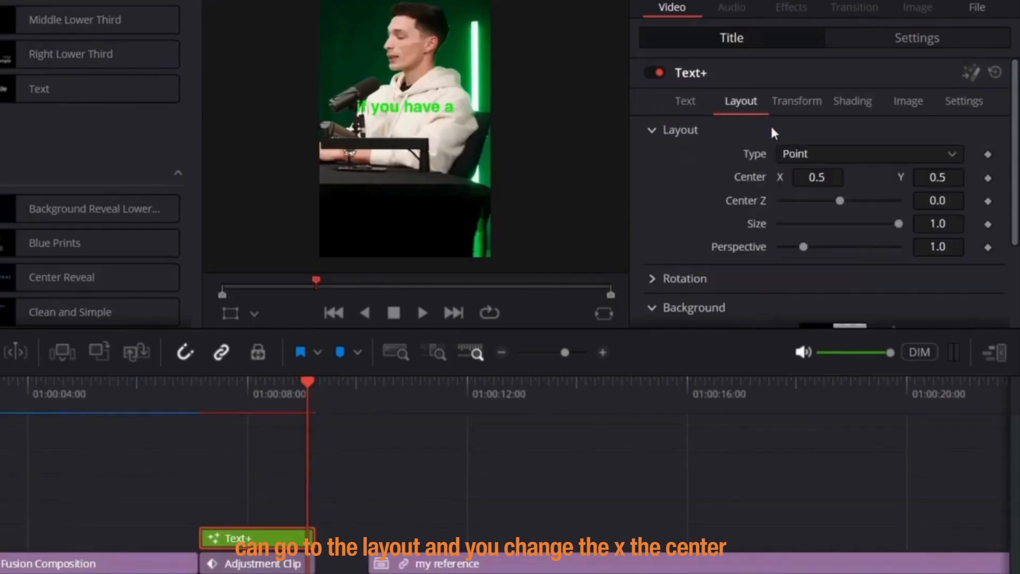
pyautogui.click(840, 175)
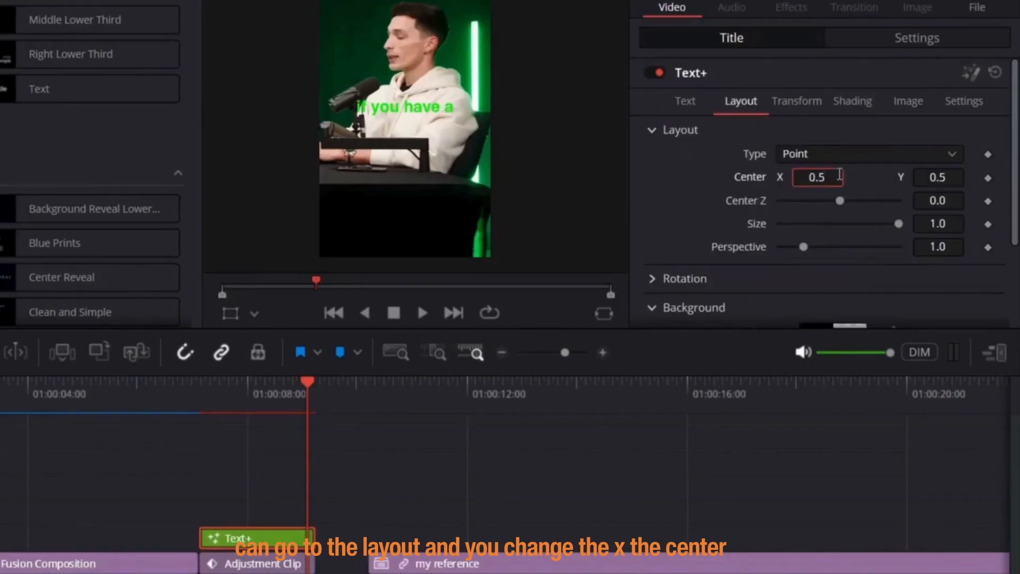
pyautogui.press('BackSpace')
pyautogui.write('1')
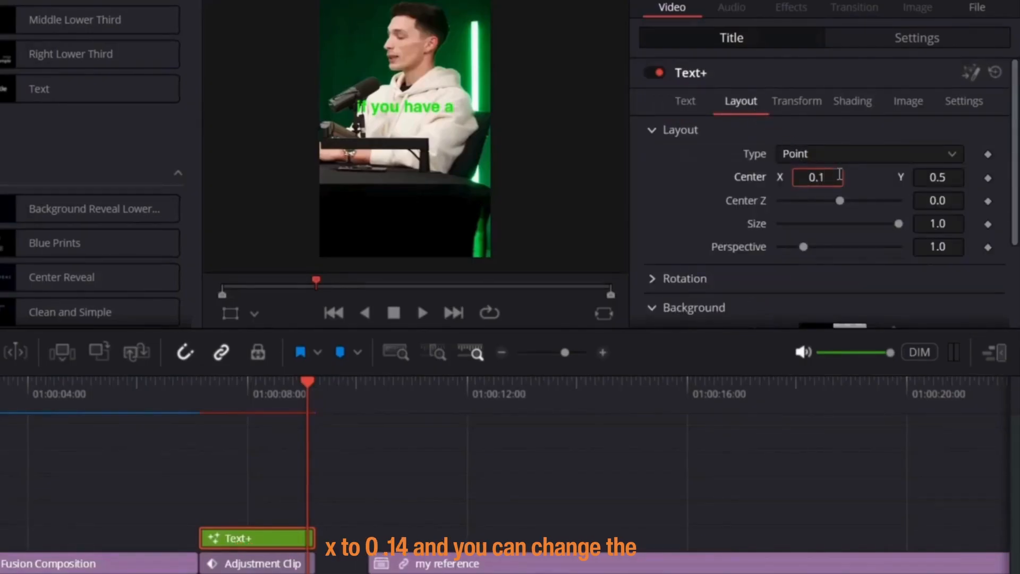
pyautogui.write('4')
pyautogui.click(955, 176)
pyautogui.press('BackSpace')
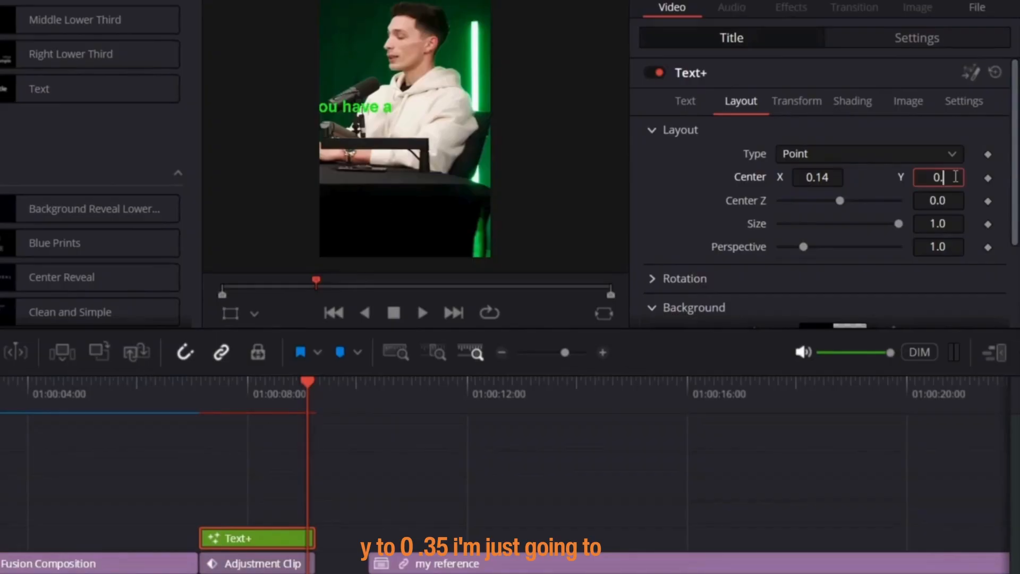
pyautogui.write('35')
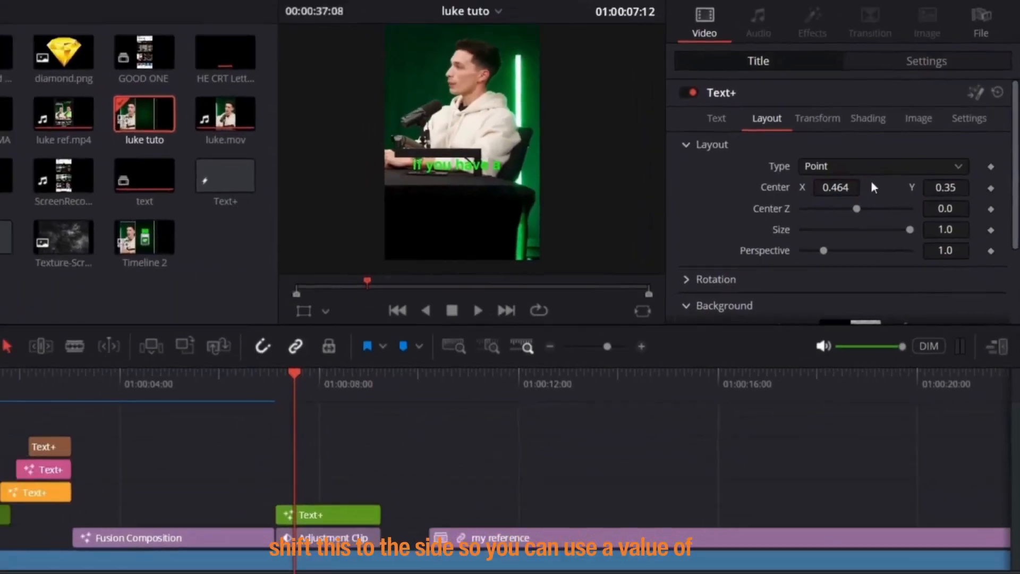
pyautogui.moveTo(818, 178); pyautogui.dragTo(827, 178)
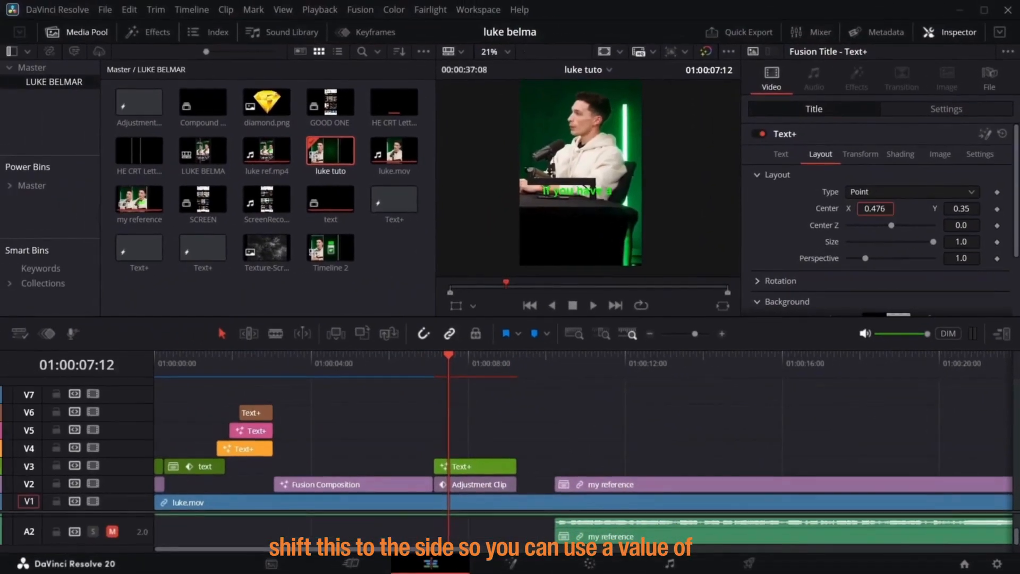
pyautogui.moveTo(875, 208); pyautogui.dragTo(877, 211)
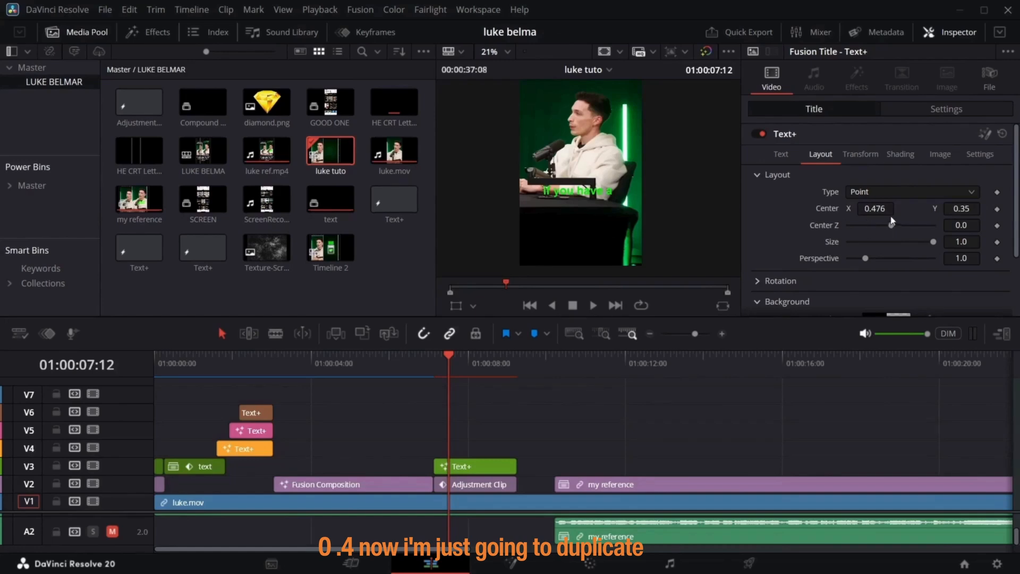
# - Duplicate the "if you have a" title onto V4 directly above it and change the copy's text to "great Product"
pyautogui.click(509, 470)
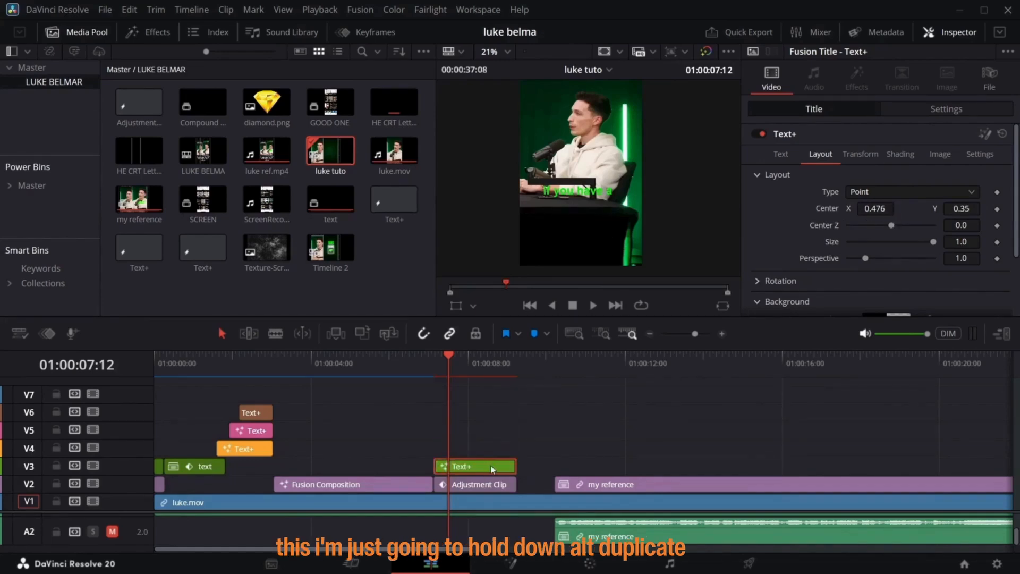
pyautogui.moveTo(491, 467); pyautogui.dragTo(477, 451)
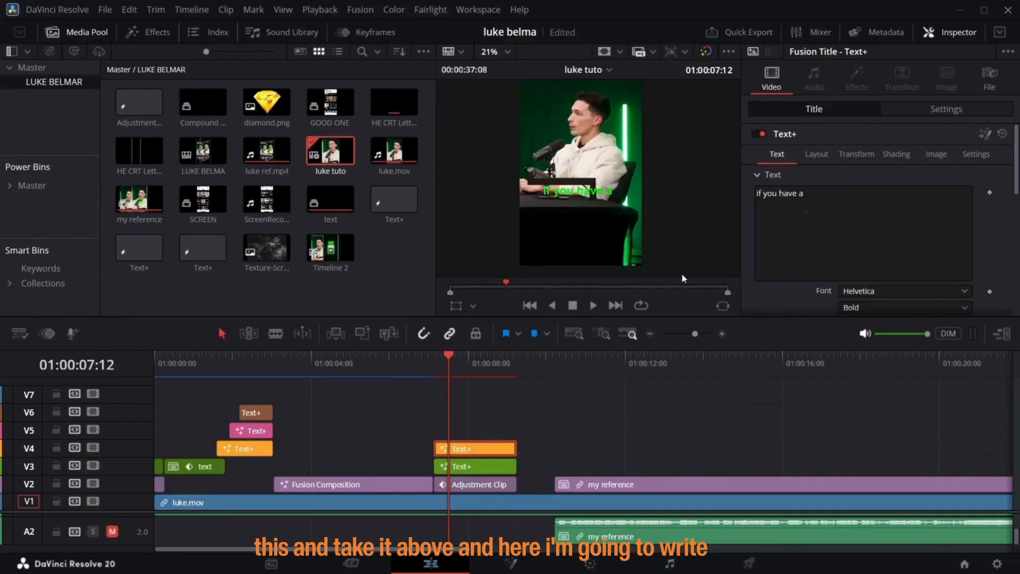
pyautogui.click(809, 215)
pyautogui.hotkey('ctrl', 'a')
pyautogui.press('BackSpace')
pyautogui.write('gr')
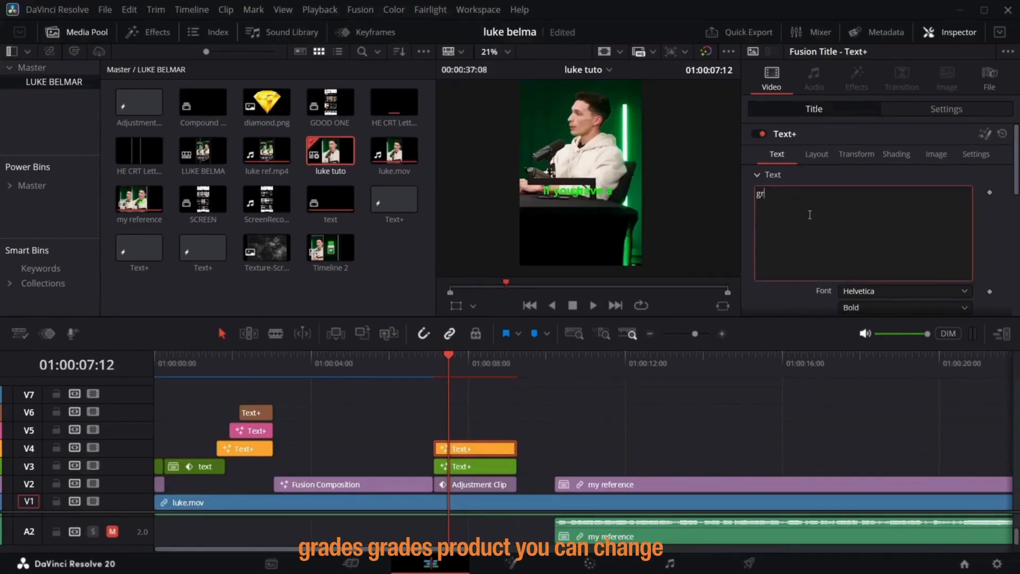
pyautogui.write('eat Product')
# - Set the "great Product" title's font style to Bold Oblique
pyautogui.scroll(-5, 865, 244)
pyautogui.scroll(5, 864, 243)
pyautogui.scroll(-1, 864, 270)
pyautogui.click(863, 270)
pyautogui.click(871, 445)
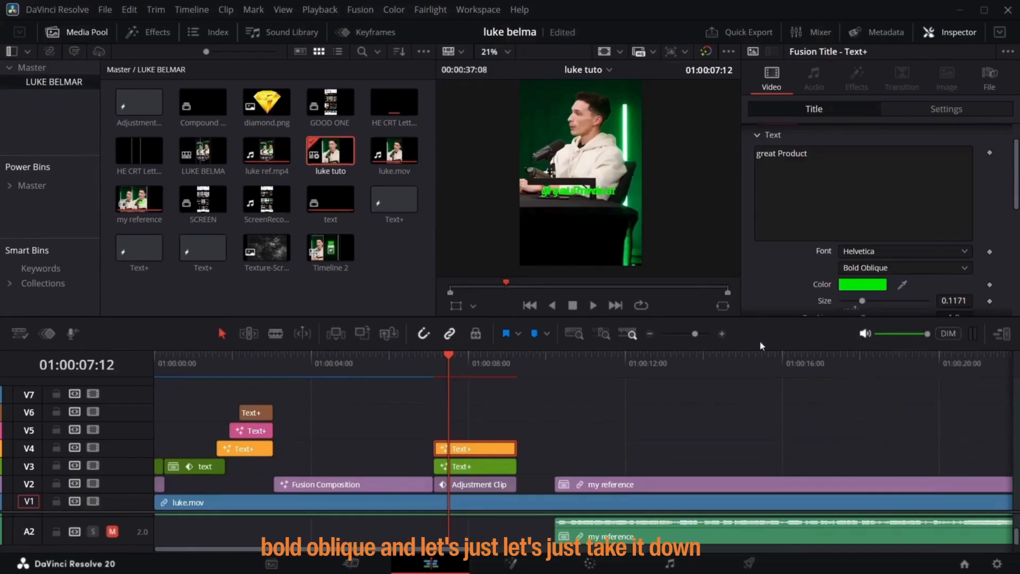
# - Move the "great Product" title just below the first line, with its layout center at X 0.562 and Y 0.305
pyautogui.scroll(1, 827, 204)
pyautogui.click(816, 155)
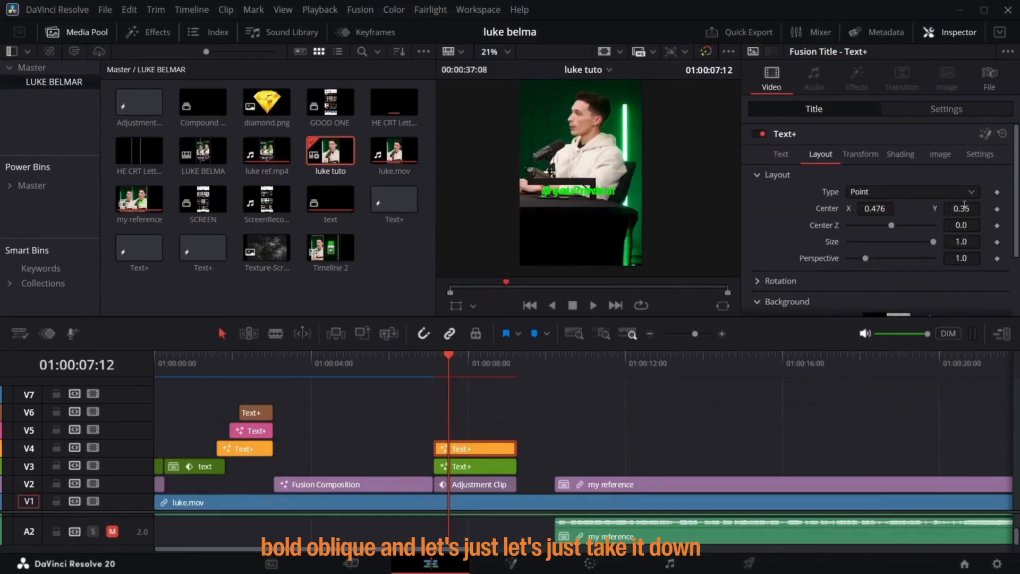
pyautogui.moveTo(964, 208); pyautogui.dragTo(954, 208)
pyautogui.moveTo(876, 208); pyautogui.dragTo(899, 208)
pyautogui.moveTo(962, 208); pyautogui.dragTo(963, 208)
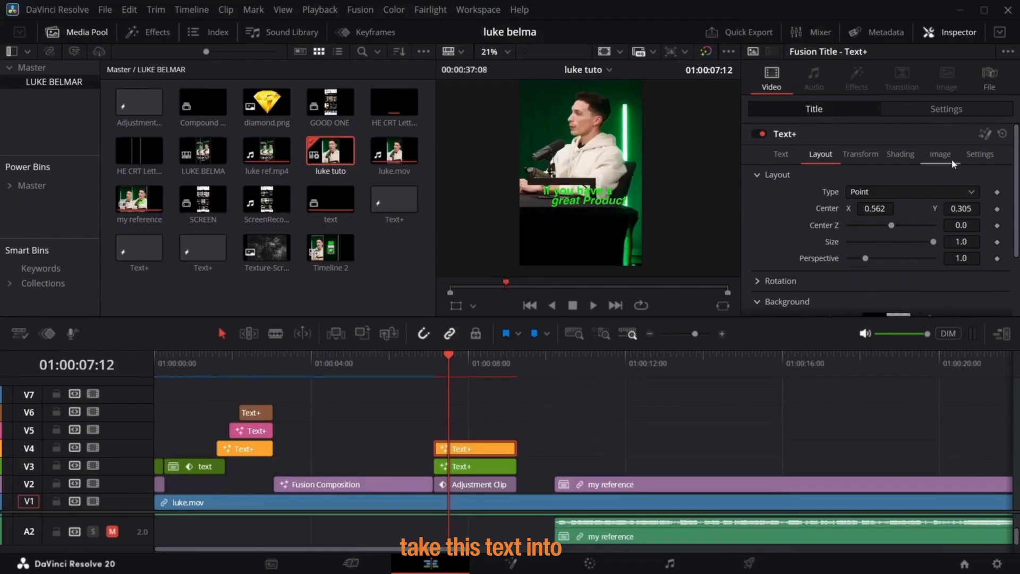
# - Open the "great Product" title in Fusion, add a Character Level Styling modifier to its text, and select the word "great" in the viewer
pyautogui.click(983, 137)
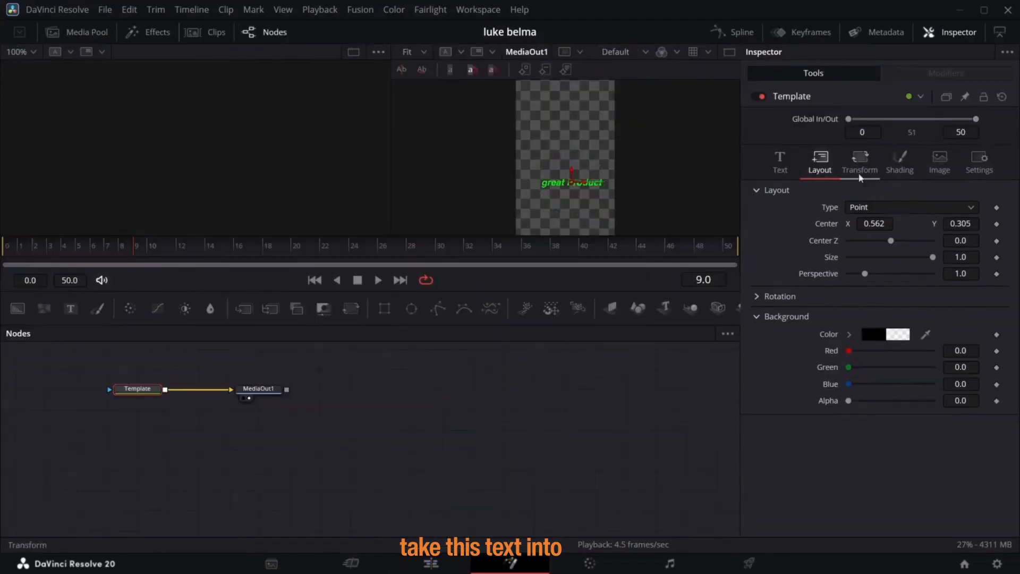
pyautogui.click(779, 160)
pyautogui.rightClick(843, 238)
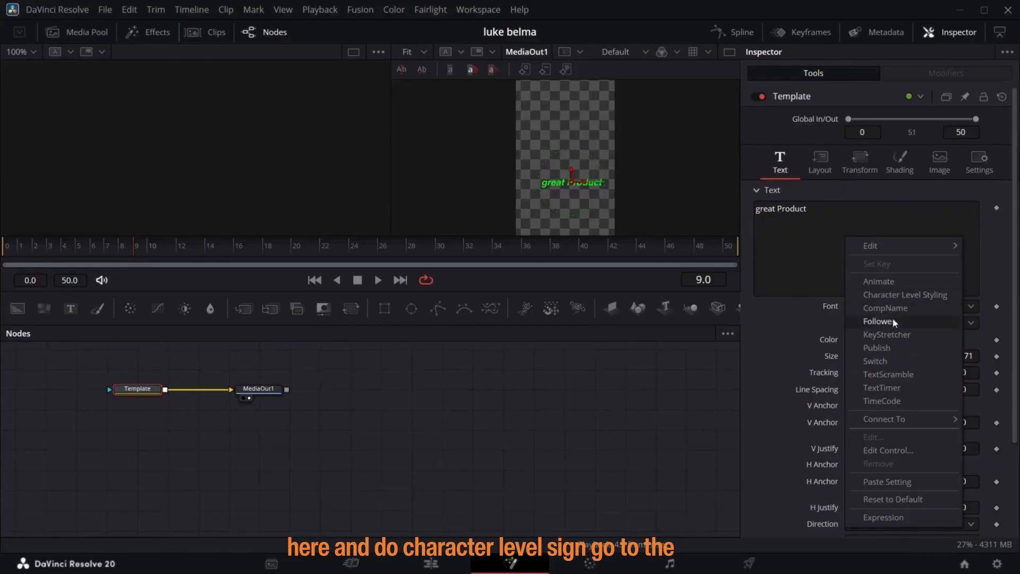
pyautogui.click(890, 295)
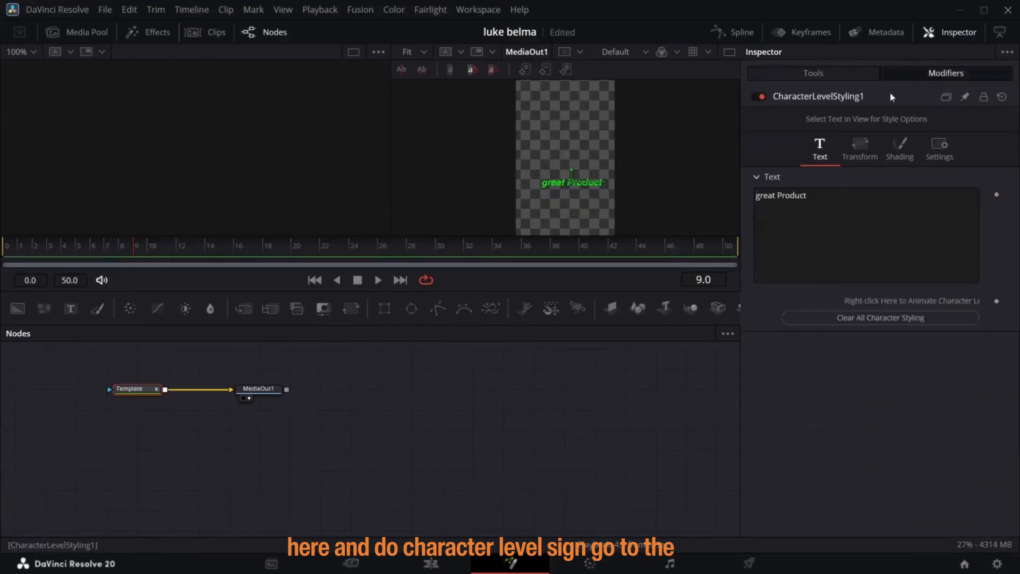
pyautogui.moveTo(535, 174); pyautogui.dragTo(564, 189)
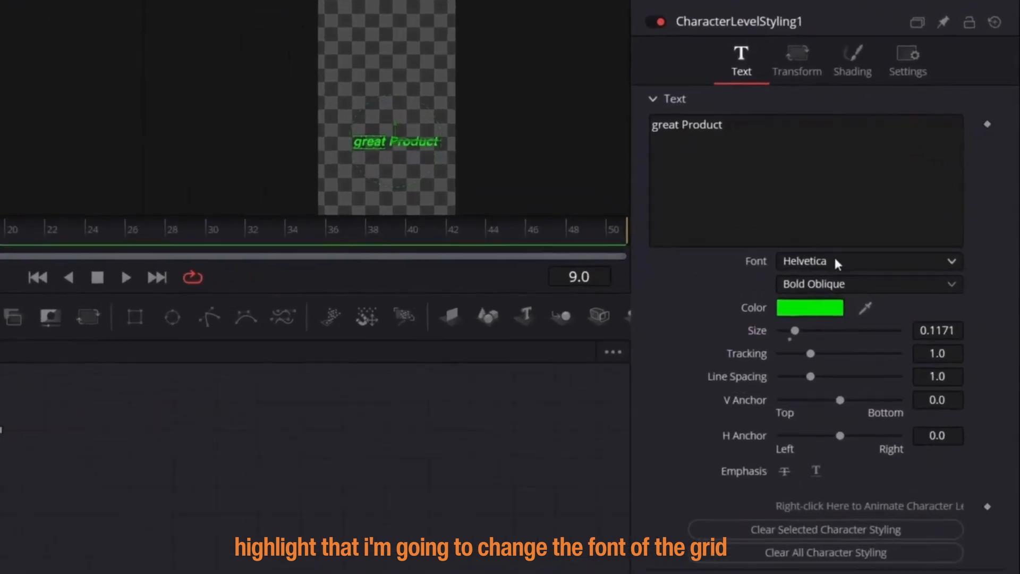
# - Set the word "great" to the Ananda font at size 0.1601 and return to the Edit page
pyautogui.click(880, 264)
pyautogui.scroll(15, 813, 319)
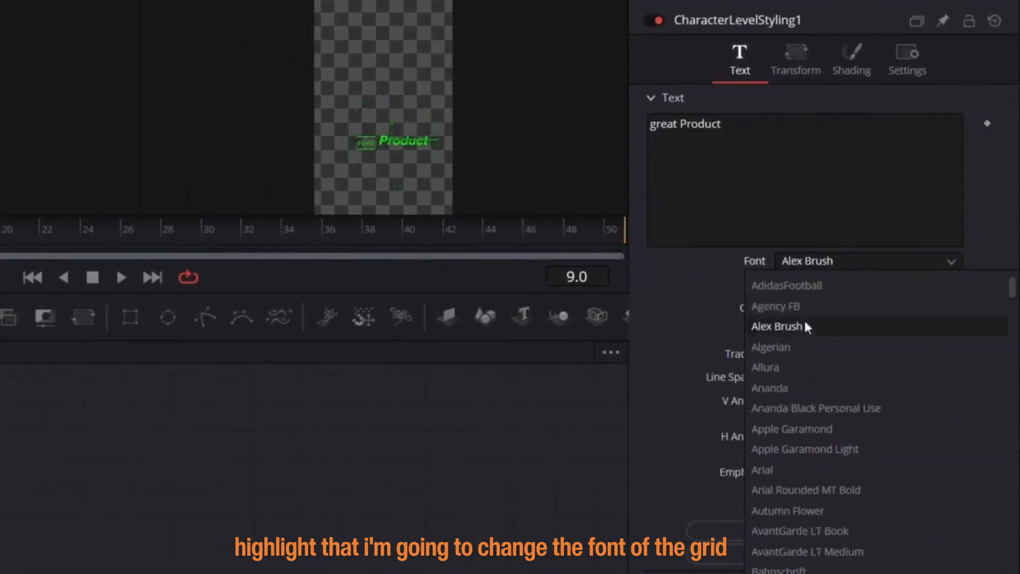
pyautogui.click(798, 386)
pyautogui.moveTo(929, 333); pyautogui.dragTo(954, 333)
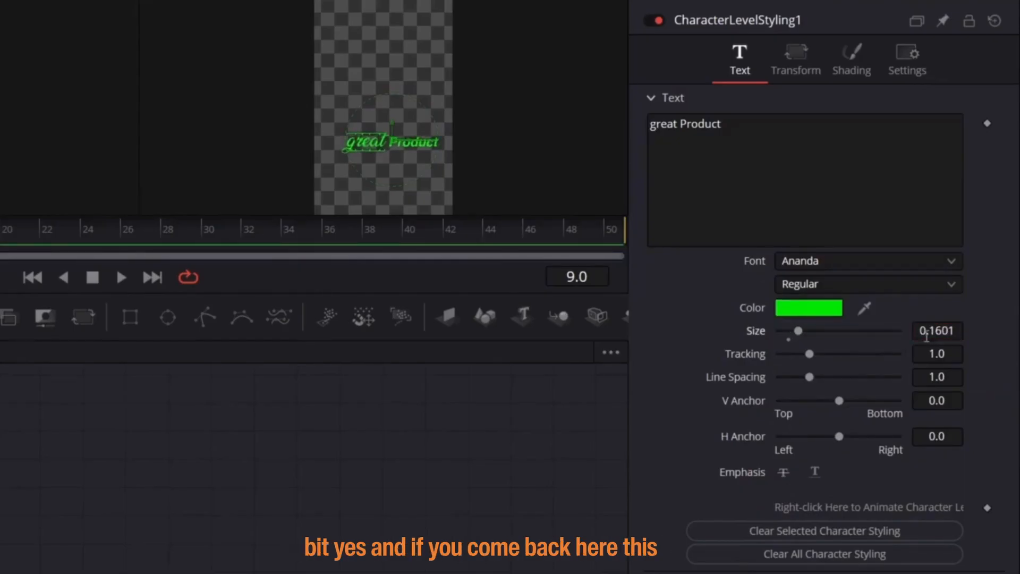
pyautogui.click(307, 572)
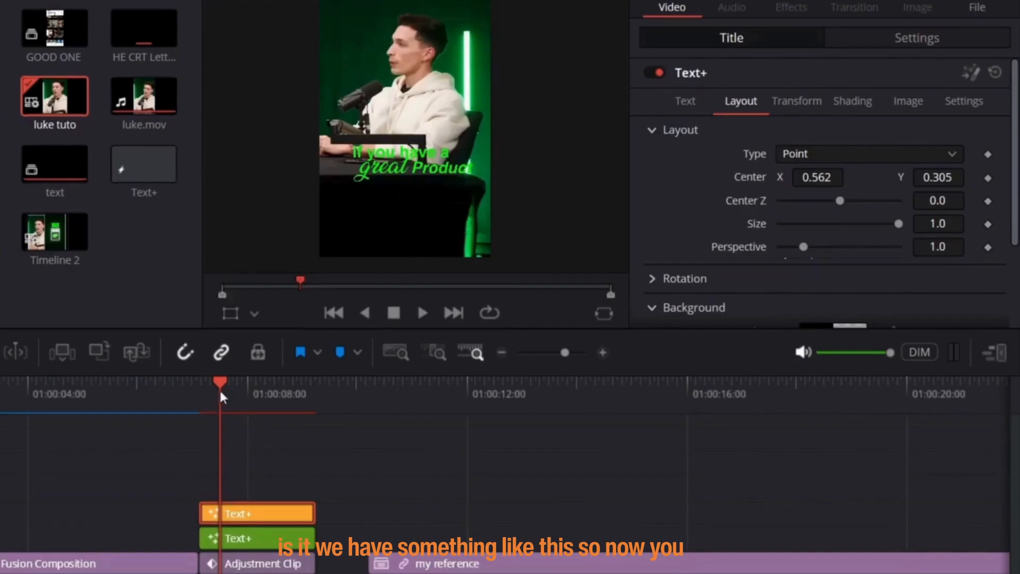
# - Keyframe the "if you have a" title's Write On end at 0.133 at 01:00:07:05
pyautogui.moveTo(221, 398); pyautogui.dragTo(200, 398)
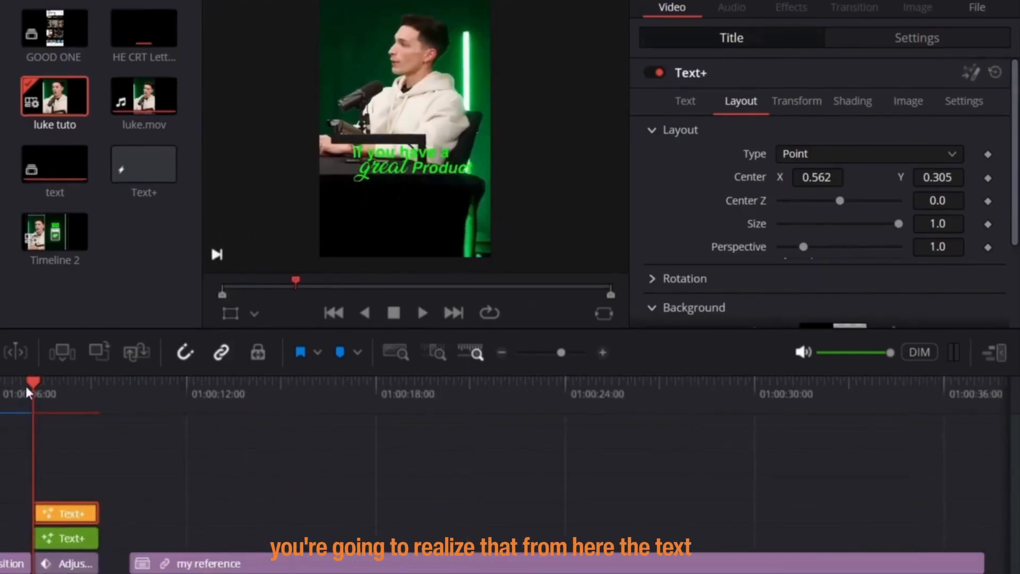
pyautogui.moveTo(29, 392); pyautogui.dragTo(351, 399)
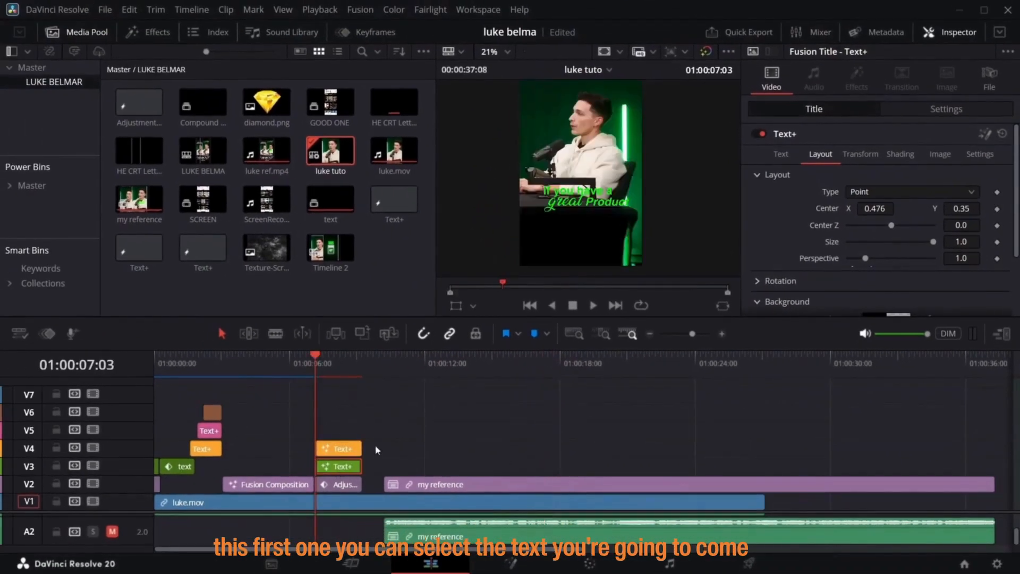
pyautogui.click(781, 155)
pyautogui.scroll(-5, 871, 263)
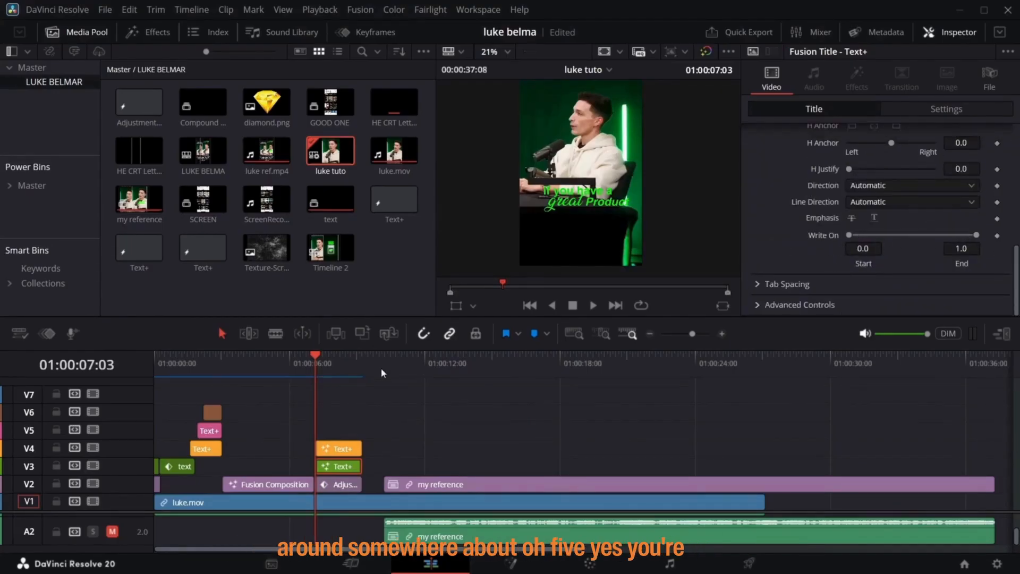
pyautogui.press('Right')
pyautogui.press('Right')
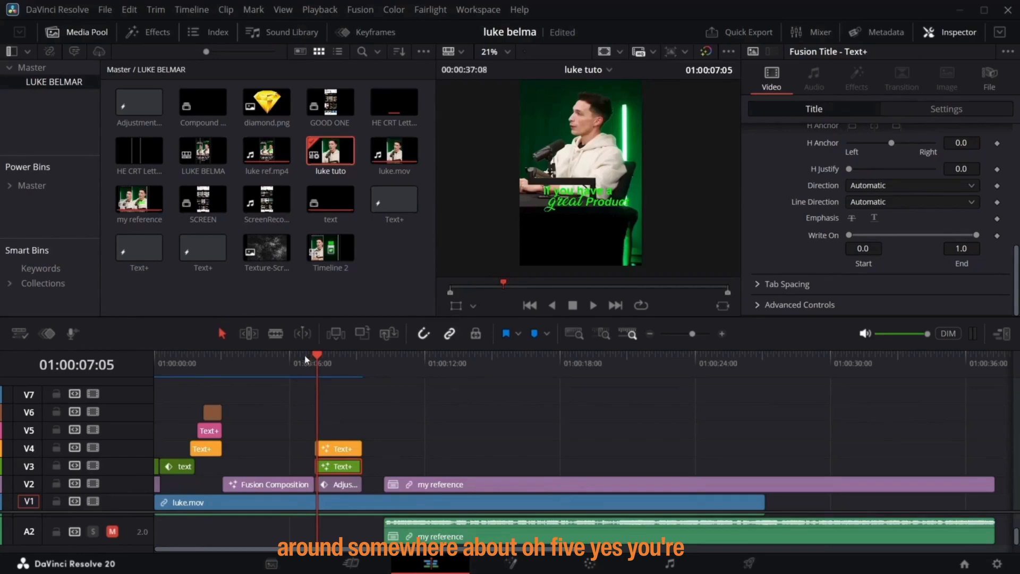
pyautogui.moveTo(975, 235); pyautogui.dragTo(871, 245)
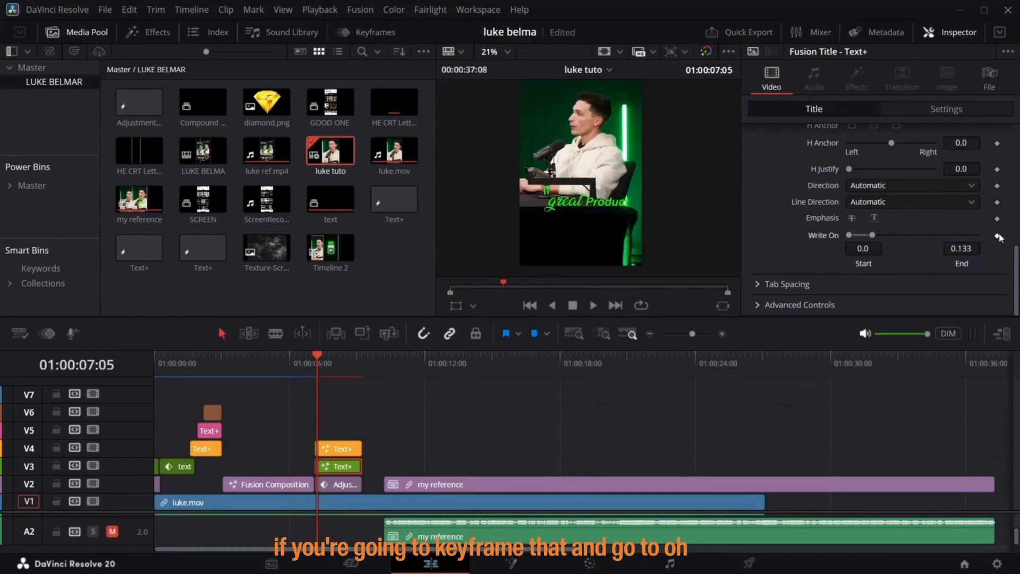
# - Raise the first caption line's Write On end to 0.428 at 01:00:07:06 and hold that value with a keyframe at 01:00:07:08
pyautogui.press('Right')
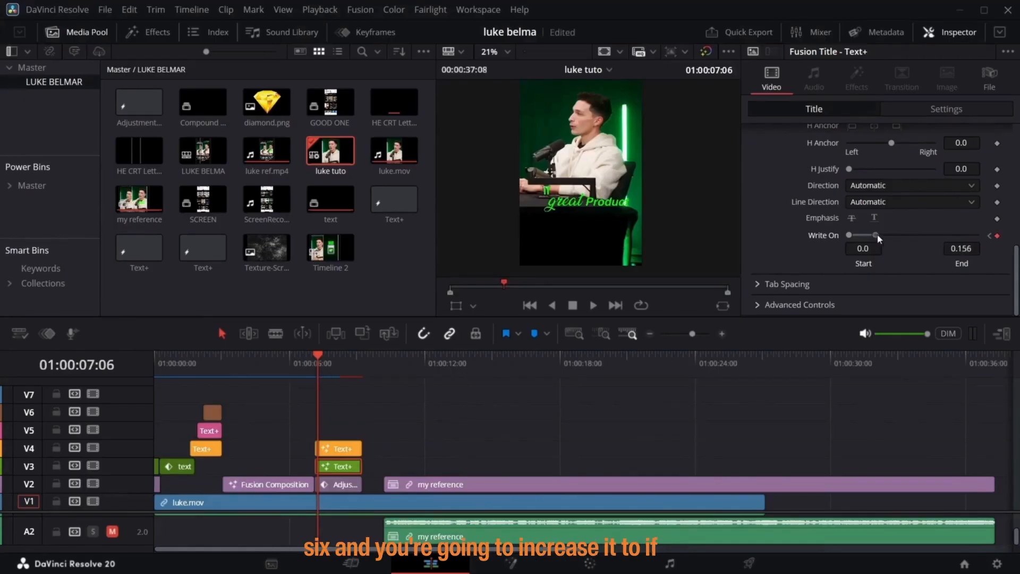
pyautogui.moveTo(878, 238); pyautogui.dragTo(911, 239)
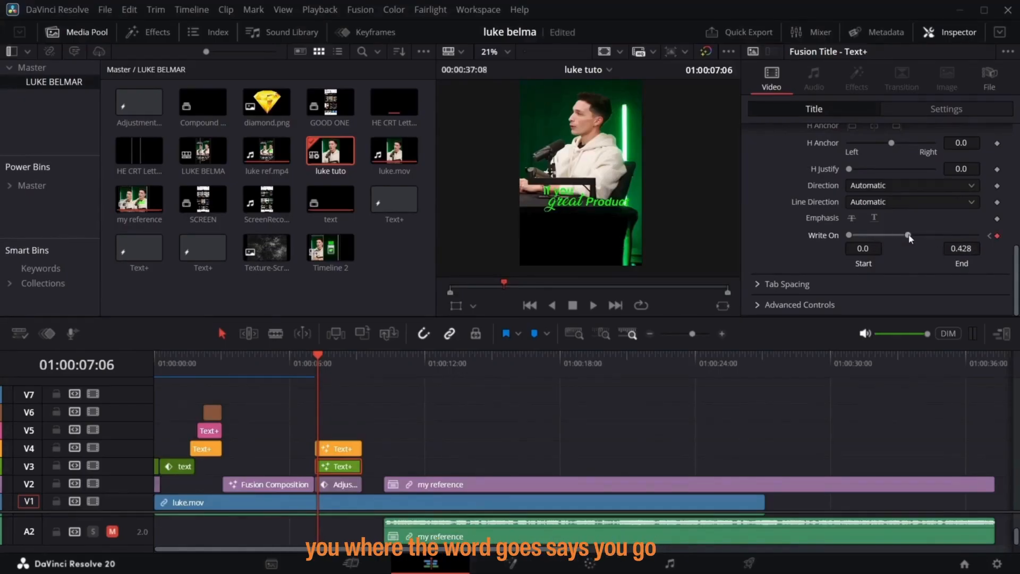
pyautogui.press('Right')
pyautogui.press('Right')
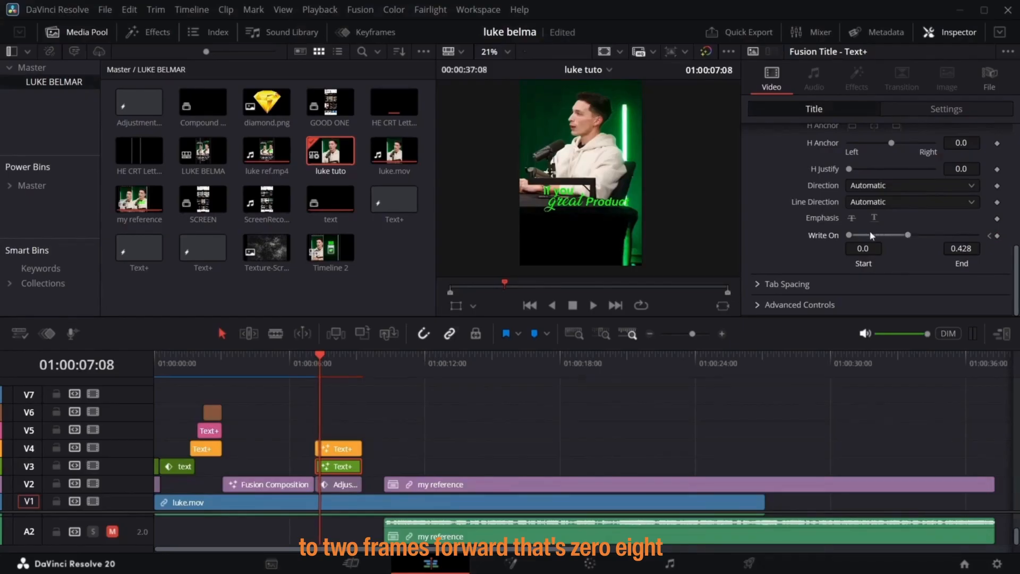
# - Set the first line's Write On end to 0.783 at 01:00:07:09, hold it at 01:00:07:11, and raise it to 1.0 at 01:00:07:12
pyautogui.press('Right')
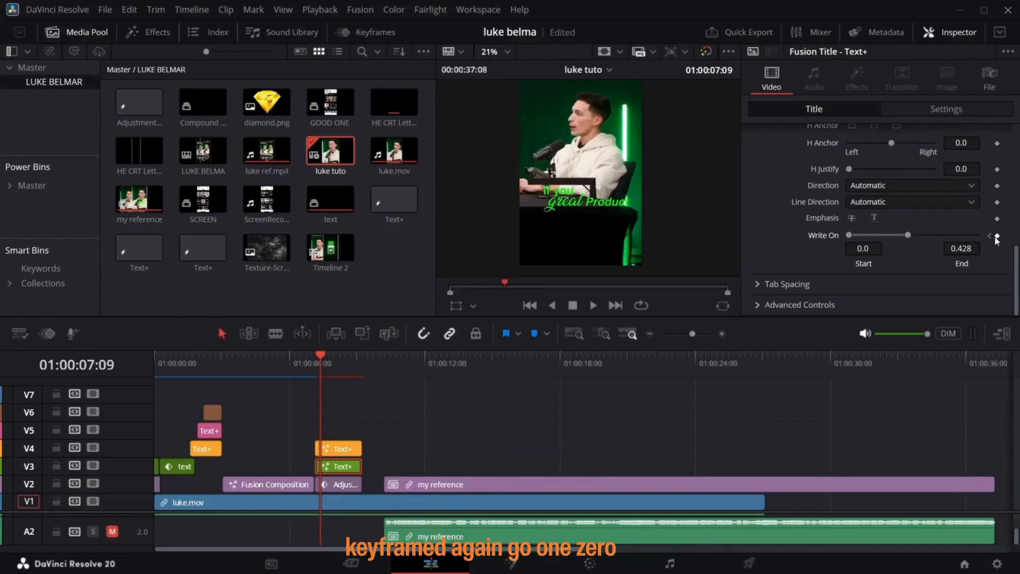
pyautogui.moveTo(913, 232); pyautogui.dragTo(944, 243)
pyautogui.press('Right')
pyautogui.press('Right')
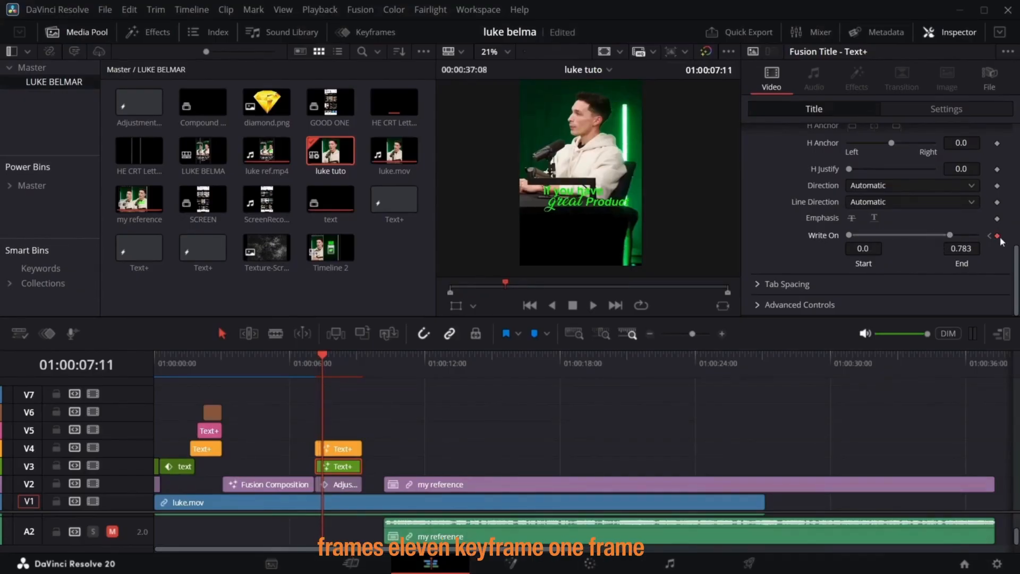
pyautogui.press('Right')
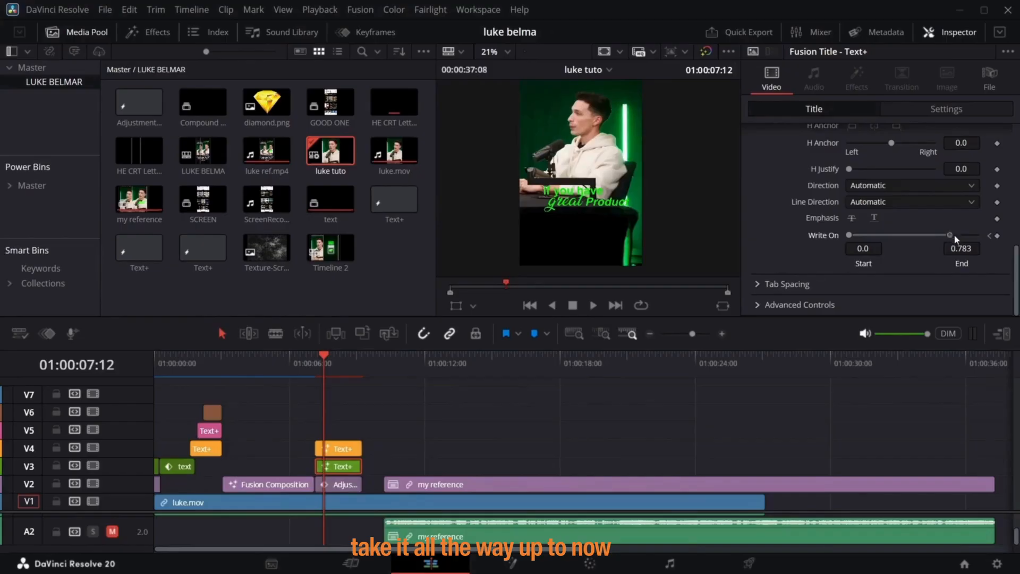
pyautogui.moveTo(955, 239); pyautogui.dragTo(978, 236)
# - Trim the start of the "great Product" title on V4 to 01:00:07:14
pyautogui.press('Right')
pyautogui.press('Right')
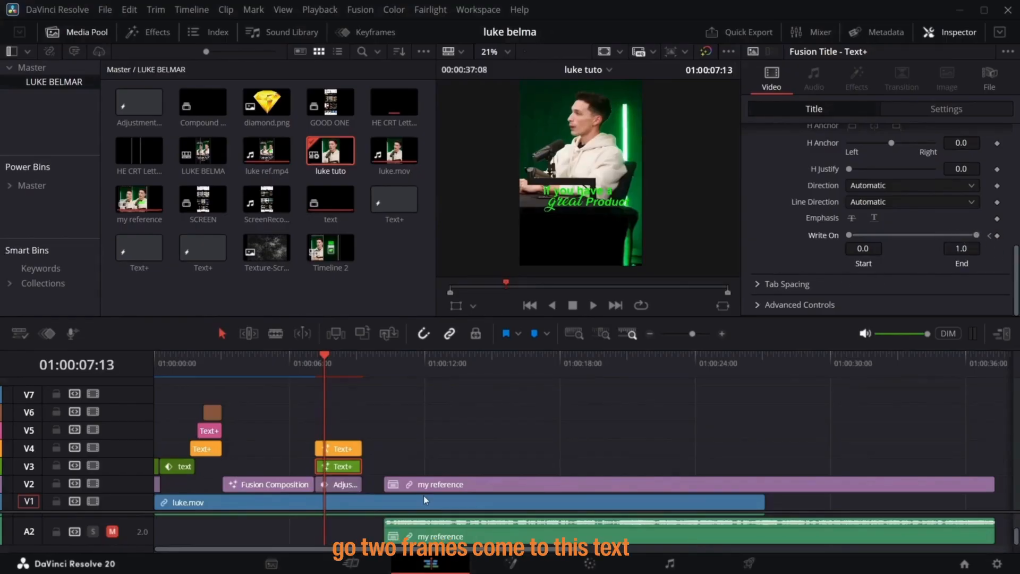
pyautogui.click(347, 453)
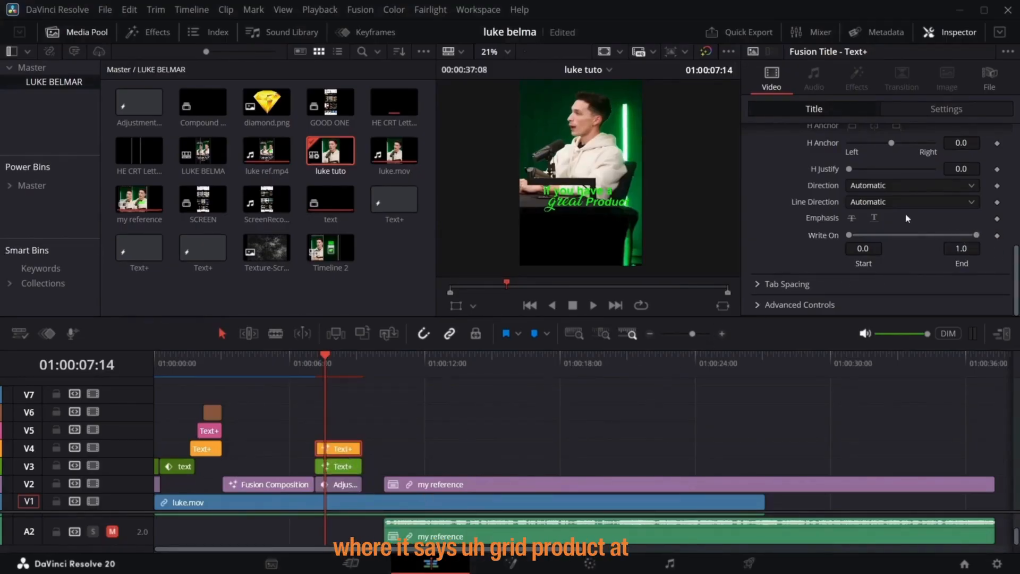
pyautogui.scroll(10, 895, 214)
pyautogui.scroll(-10, 903, 237)
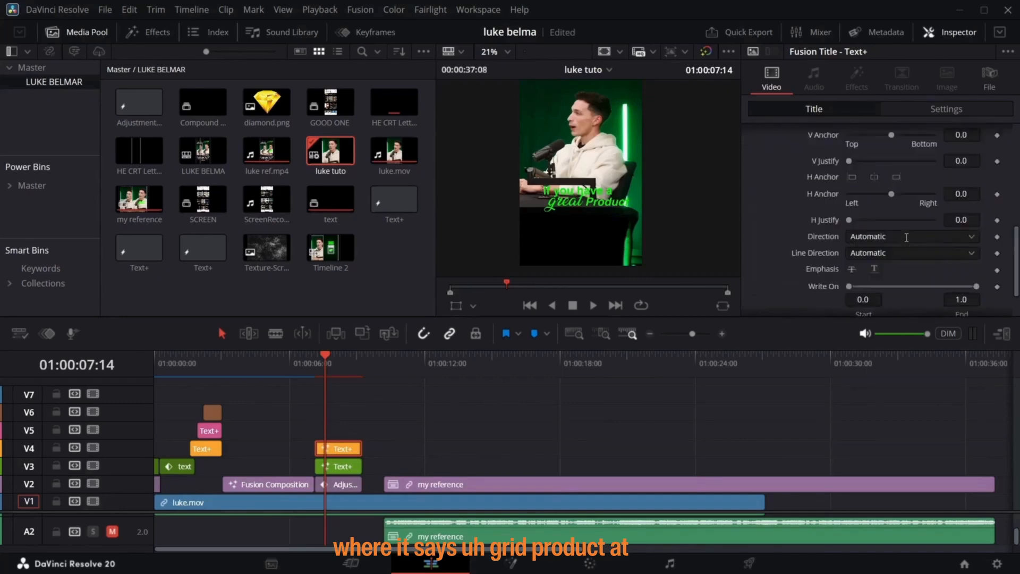
pyautogui.moveTo(326, 453); pyautogui.dragTo(361, 447)
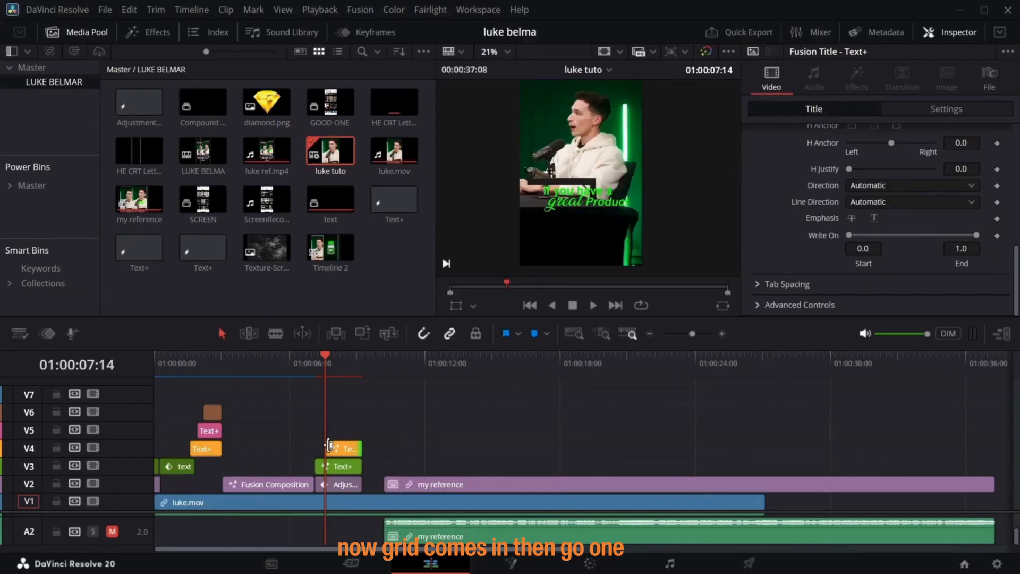
# - Keyframe the "great Product" title's Write On end at 0.317 at 01:00:07:15 and raise it to 1.0 at 01:00:07:17
pyautogui.press('Right')
pyautogui.press('Right')
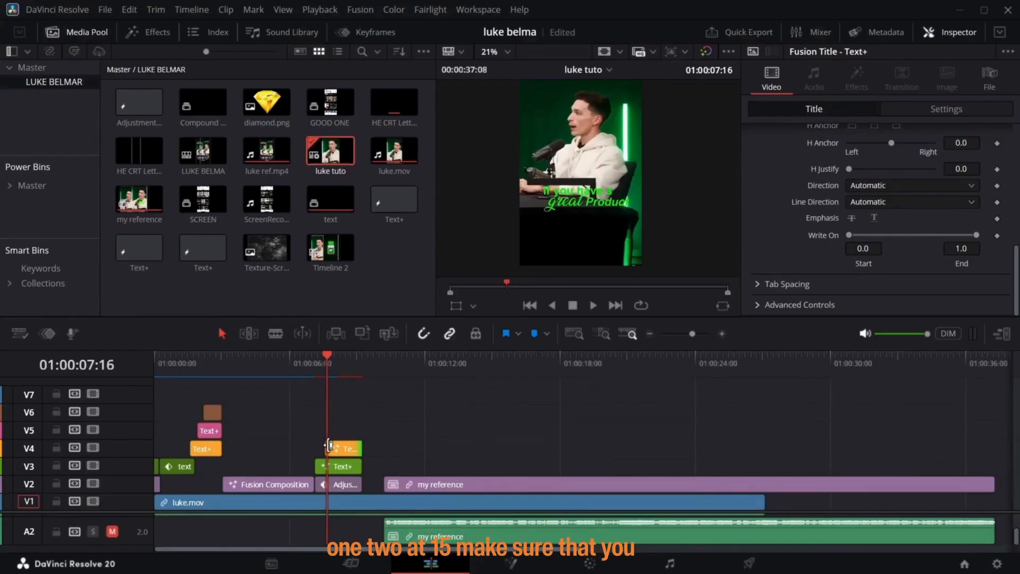
pyautogui.press('Left')
pyautogui.click(997, 237)
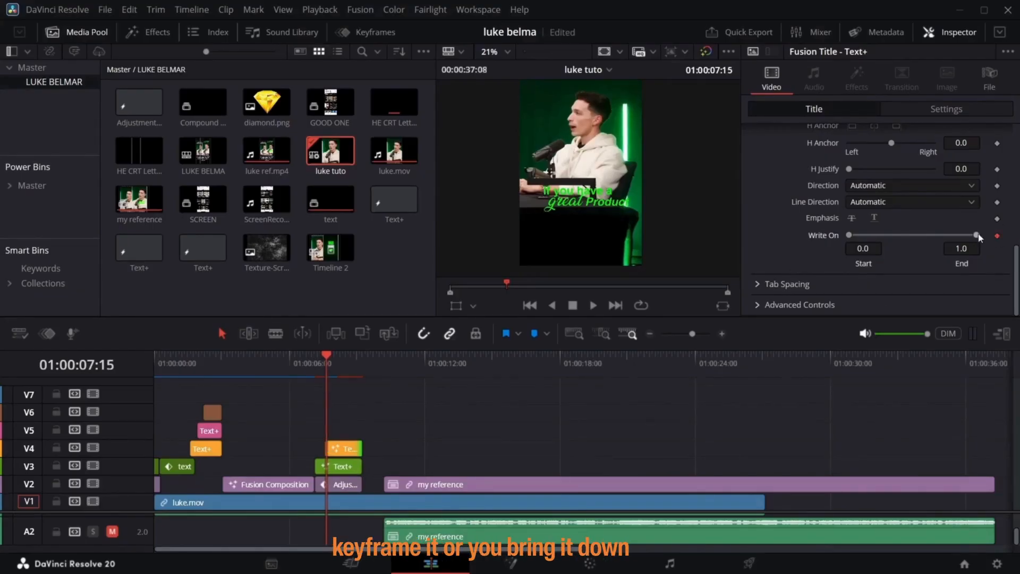
pyautogui.moveTo(978, 236); pyautogui.dragTo(896, 257)
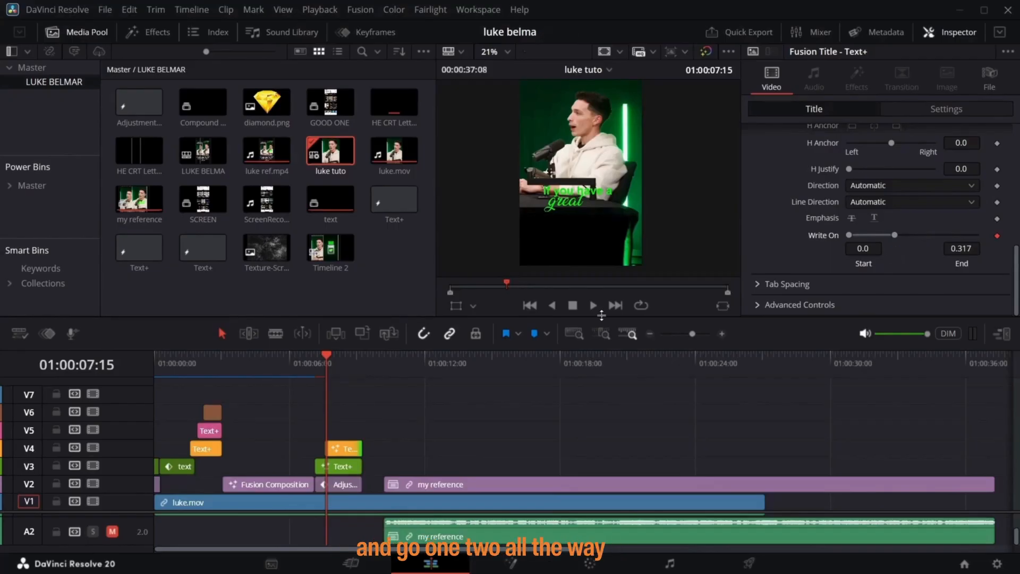
pyautogui.press('Right')
pyautogui.press('Right')
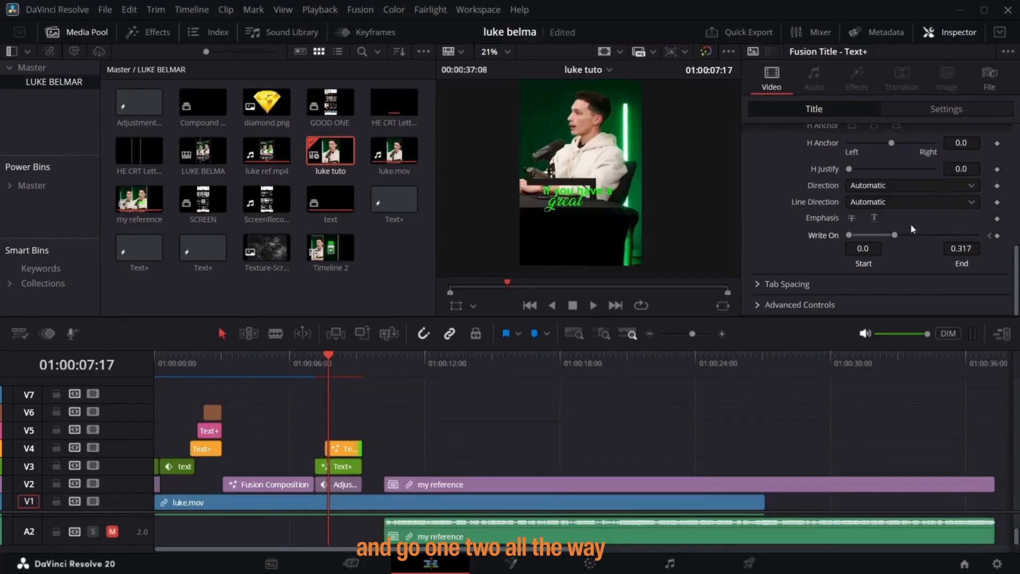
pyautogui.moveTo(895, 235); pyautogui.dragTo(977, 235)
# - Play back the word-by-word caption reveal and compare it with the "my reference" clip
pyautogui.click(298, 365)
pyautogui.press('space')
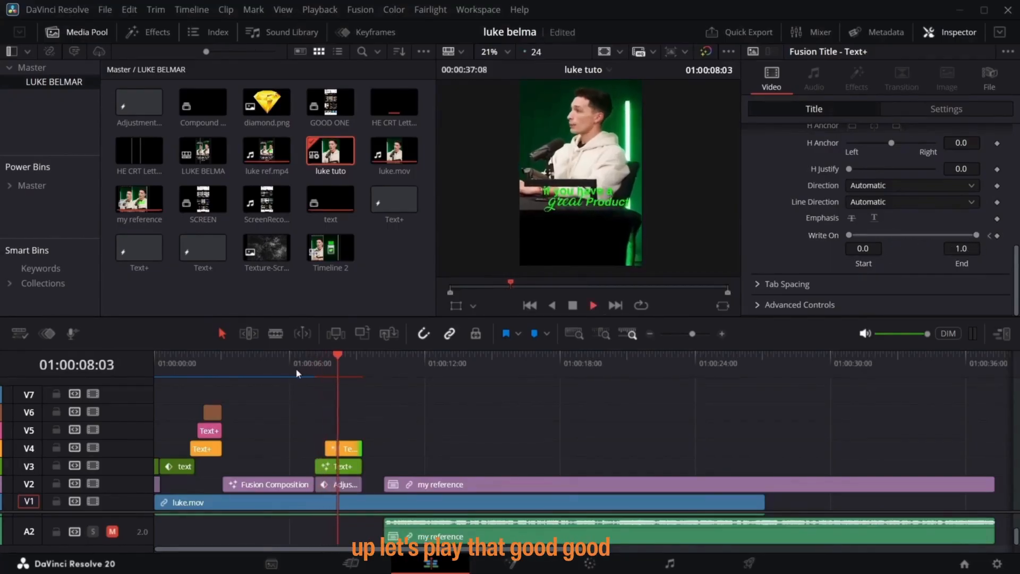
pyautogui.press('space')
pyautogui.click(313, 366)
pyautogui.press('space')
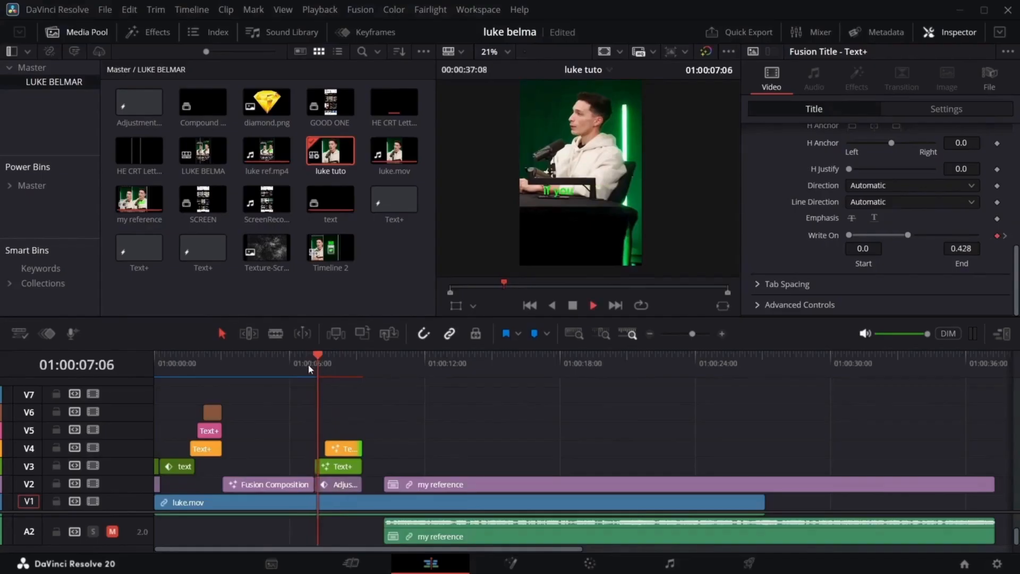
pyautogui.click(385, 365)
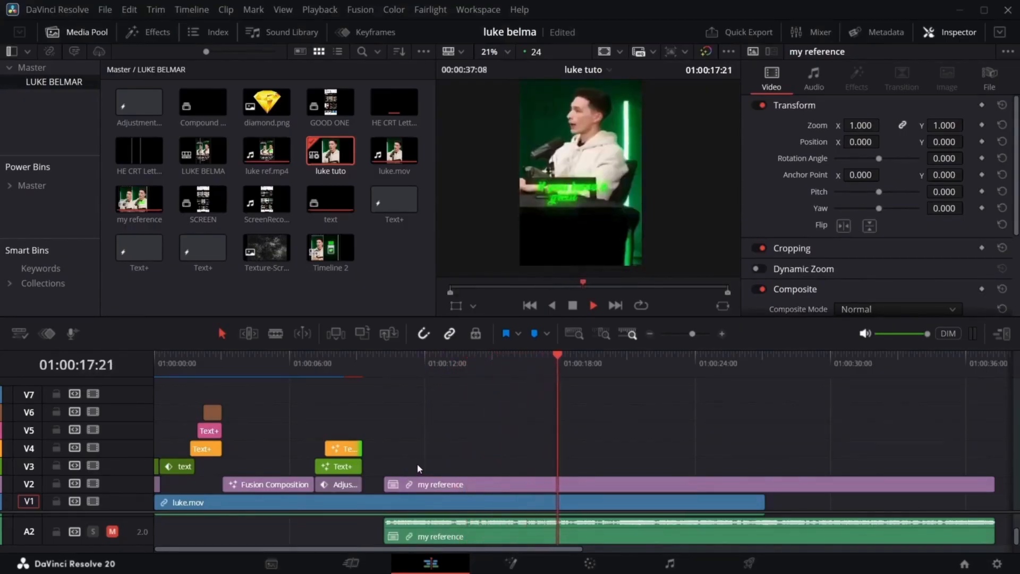
pyautogui.press('space')
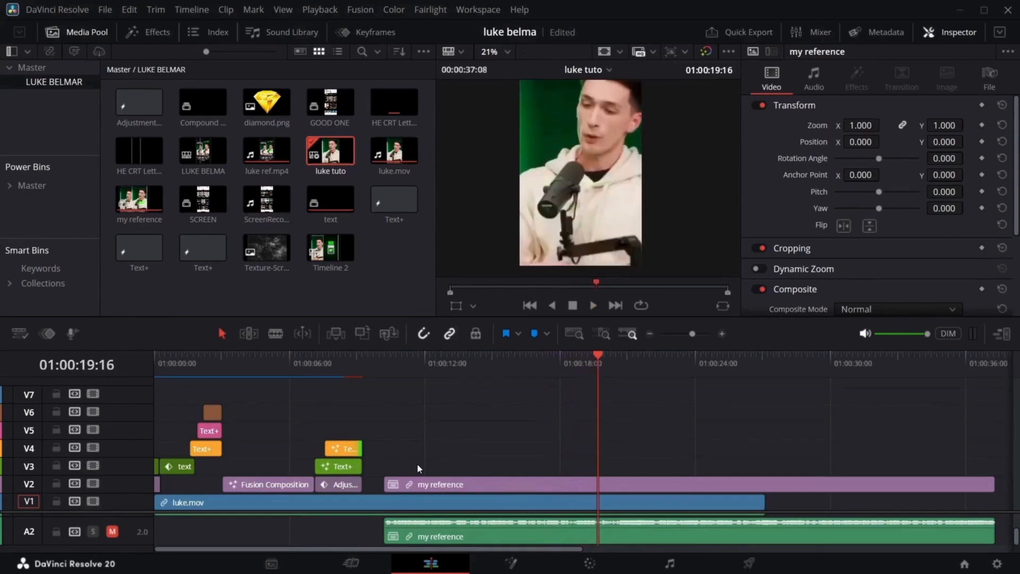
# - Combine the opening title clips on V3 to V6 into a compound clip with the default name
pyautogui.moveTo(594, 363); pyautogui.dragTo(161, 471)
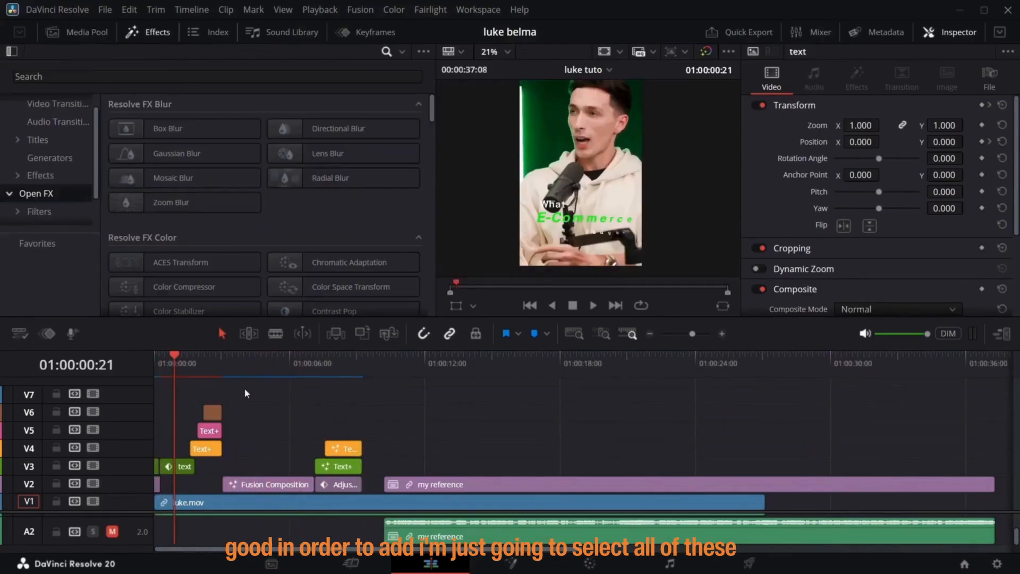
pyautogui.moveTo(245, 387); pyautogui.dragTo(181, 477)
pyautogui.press('Tab')
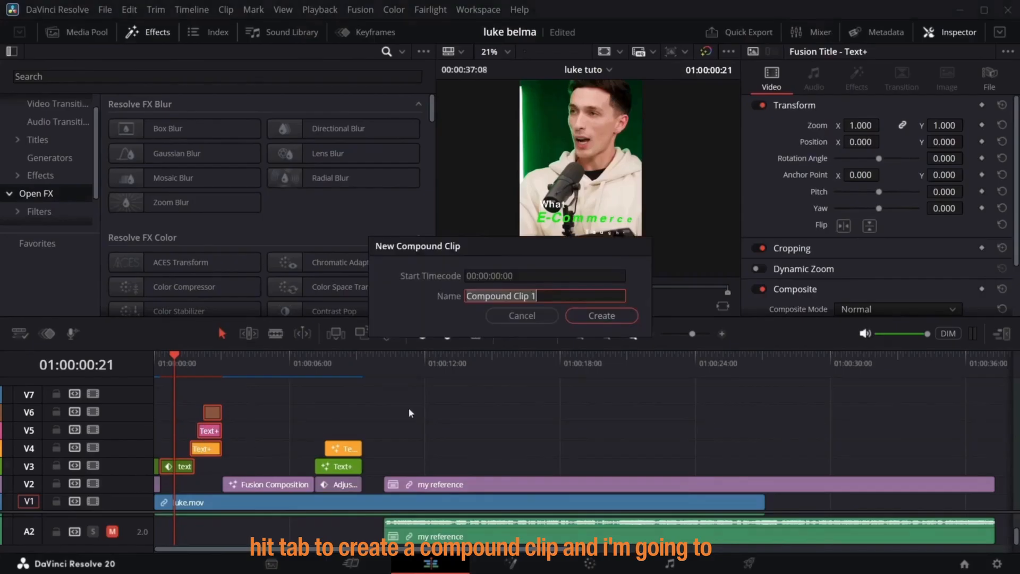
pyautogui.click(606, 315)
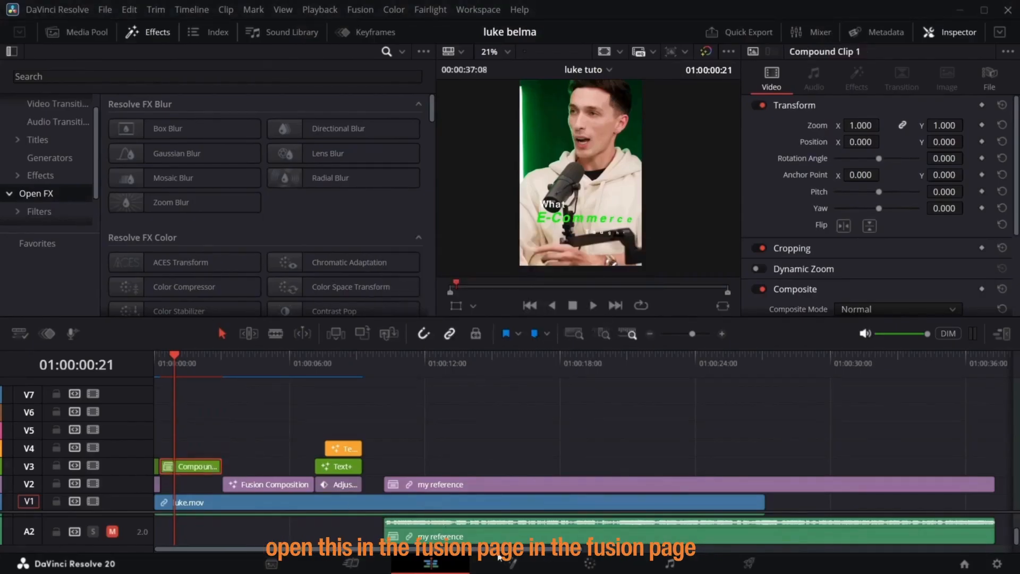
# - Open the compound clip in Fusion and insert a Soft Glow node between MediaIn1 and MediaOut1
pyautogui.click(508, 564)
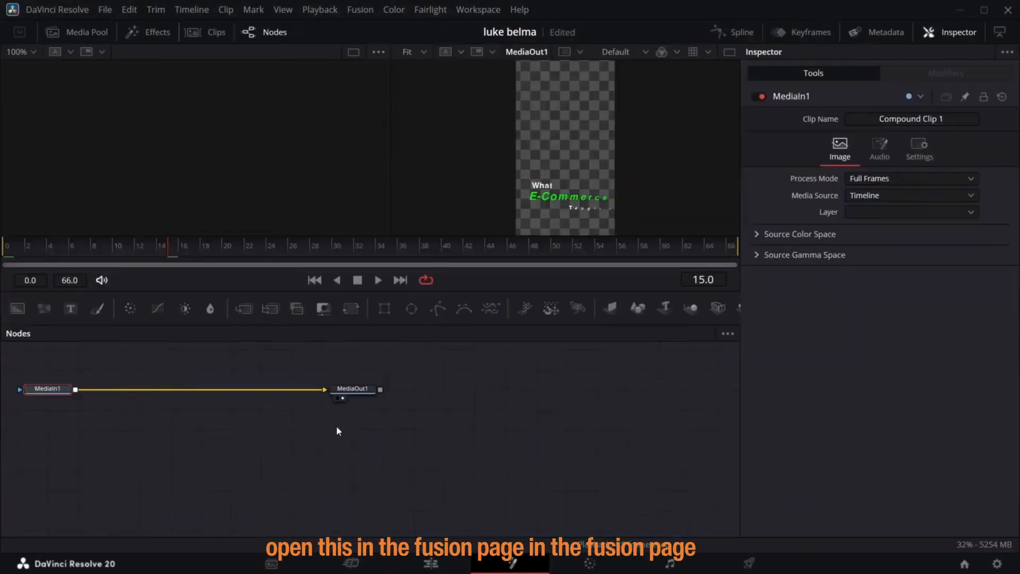
pyautogui.moveTo(29, 369); pyautogui.dragTo(480, 428)
pyautogui.moveTo(173, 250); pyautogui.dragTo(282, 263)
pyautogui.click(151, 33)
pyautogui.click(153, 35)
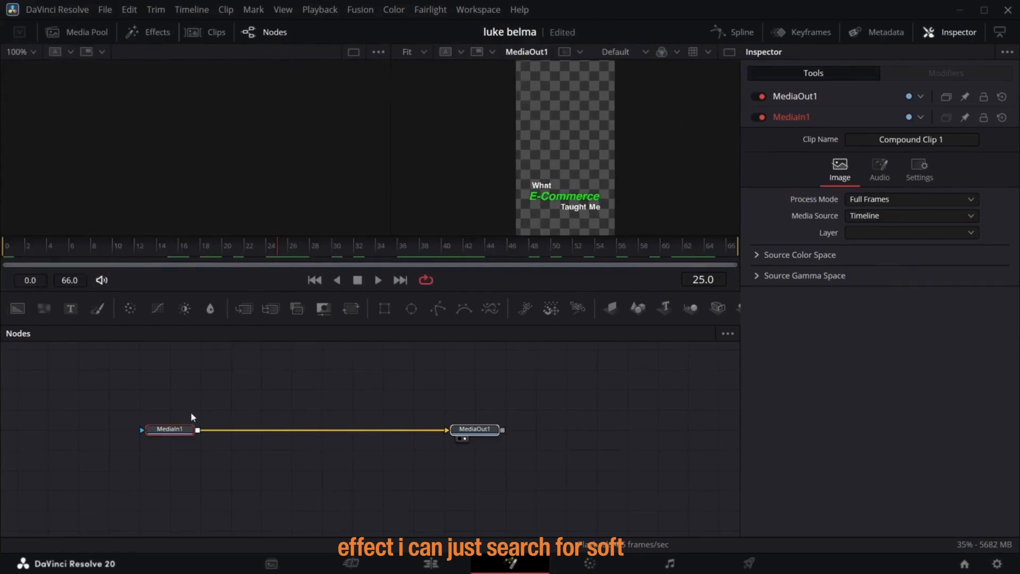
pyautogui.hotkey('shift', 'space')
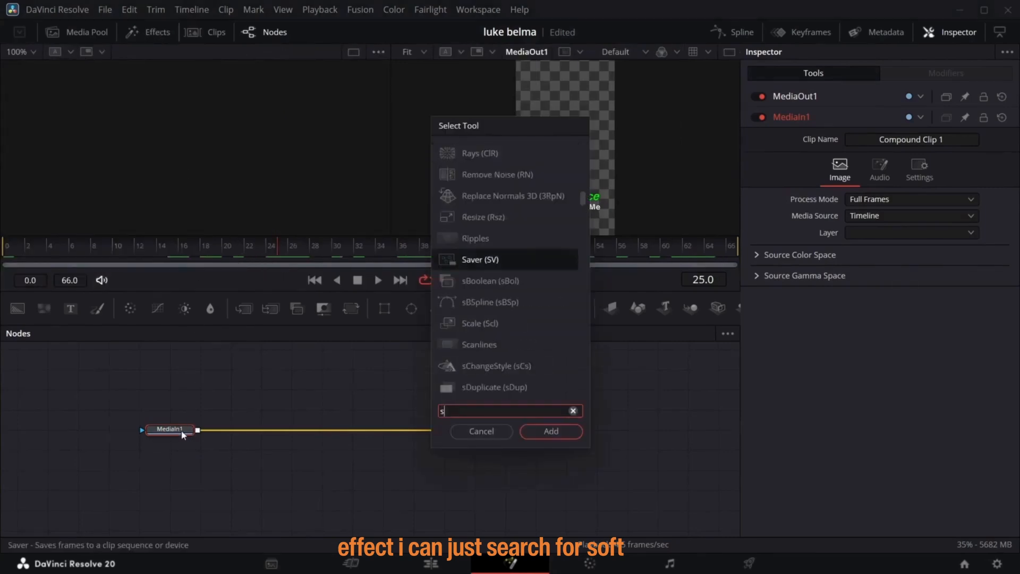
pyautogui.write('soft')
pyautogui.press('Return')
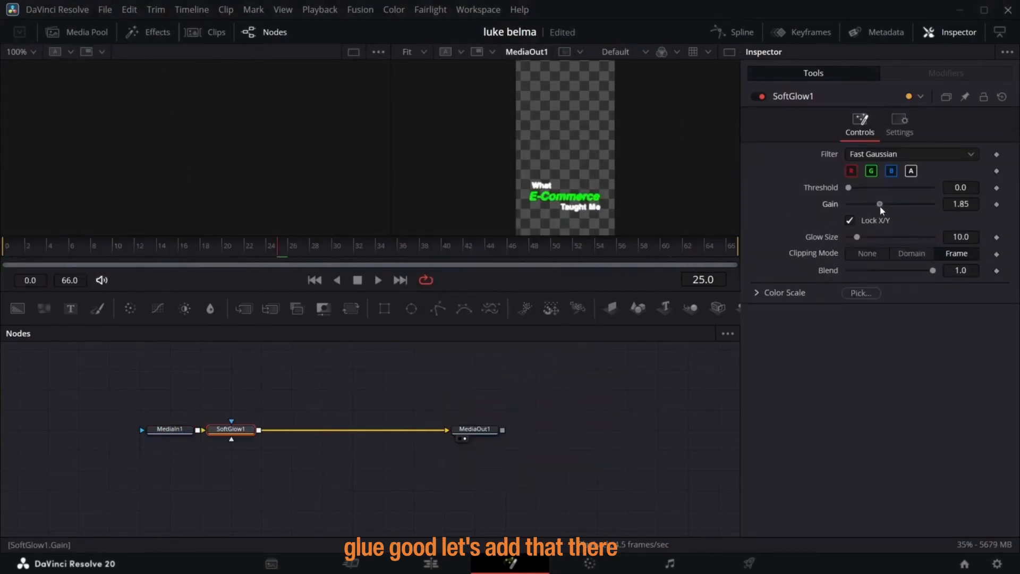
# - Set the Soft Glow's threshold to 0.15, gain to 1.22 and glow size to 24.4, and return to the Edit page
pyautogui.moveTo(878, 205); pyautogui.dragTo(862, 188)
pyautogui.moveTo(863, 204); pyautogui.dragTo(869, 204)
pyautogui.moveTo(858, 237); pyautogui.dragTo(869, 237)
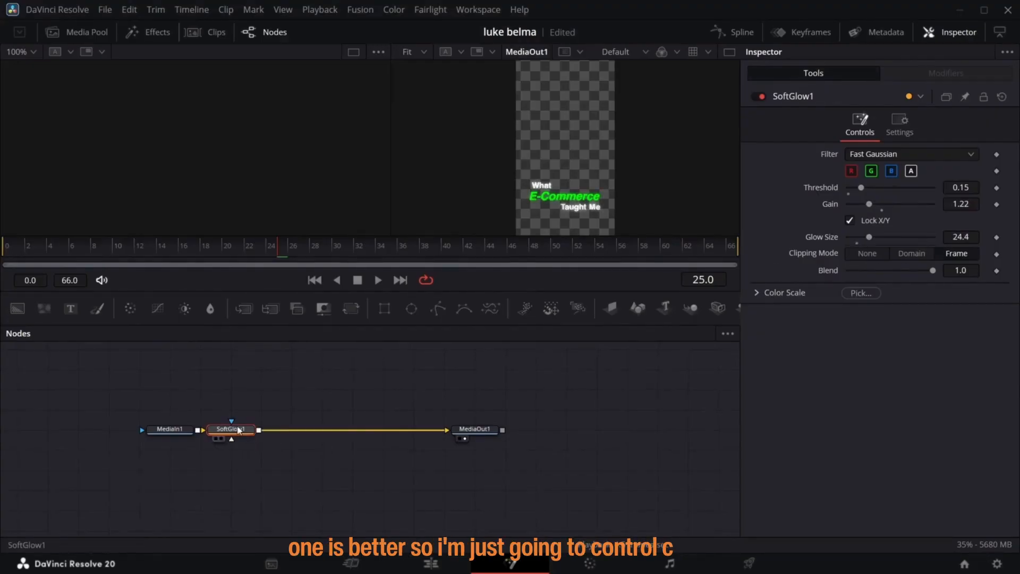
pyautogui.click(431, 563)
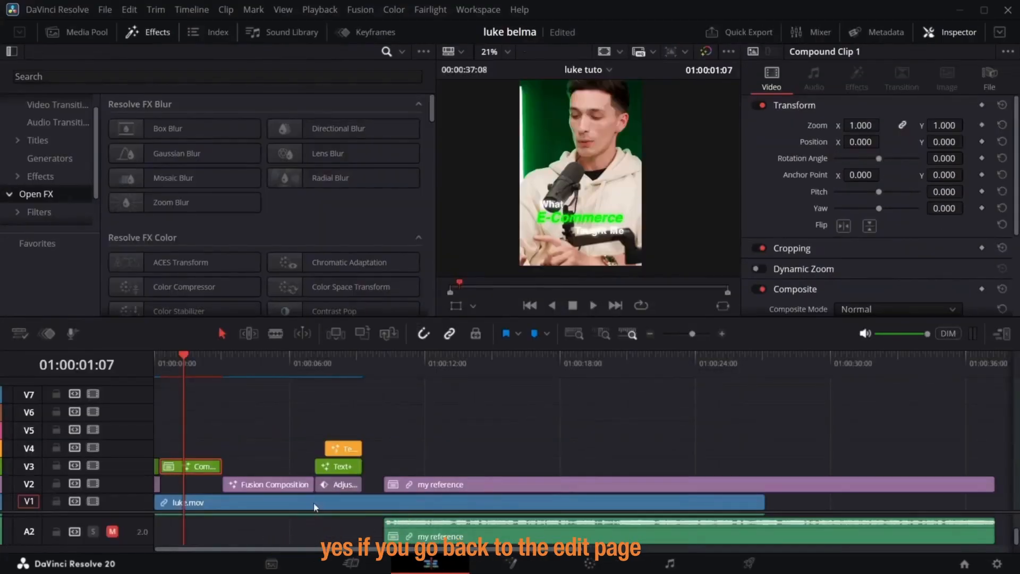
# - Combine the caption clips on V3 and V4 into a compound clip and paste the copied Soft Glow node after its MediaIn1 in Fusion
pyautogui.moveTo(184, 367); pyautogui.dragTo(331, 387)
pyautogui.moveTo(379, 409); pyautogui.dragTo(340, 468)
pyautogui.rightClick(378, 447)
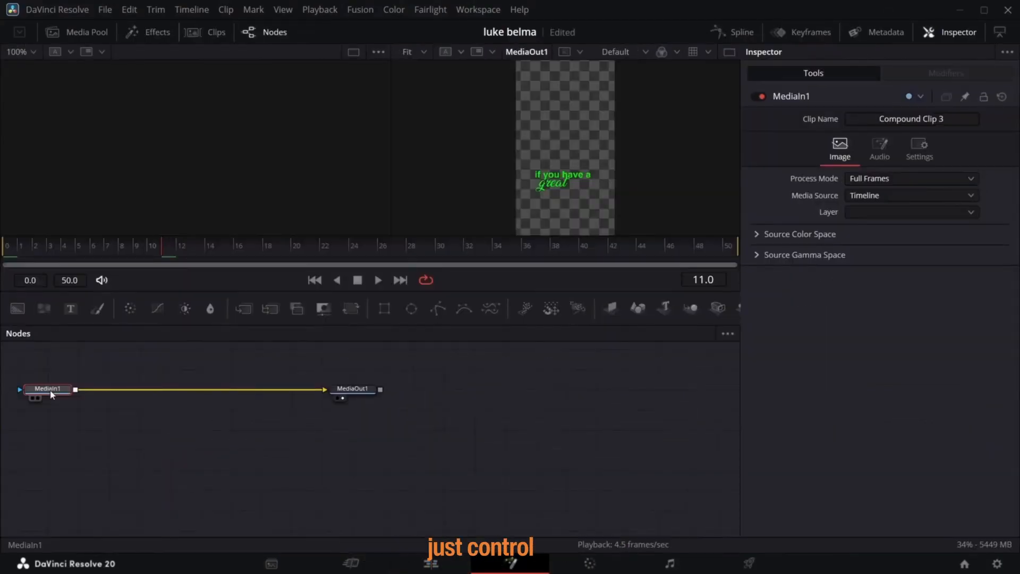
pyautogui.hotkey('ctrl', 'v')
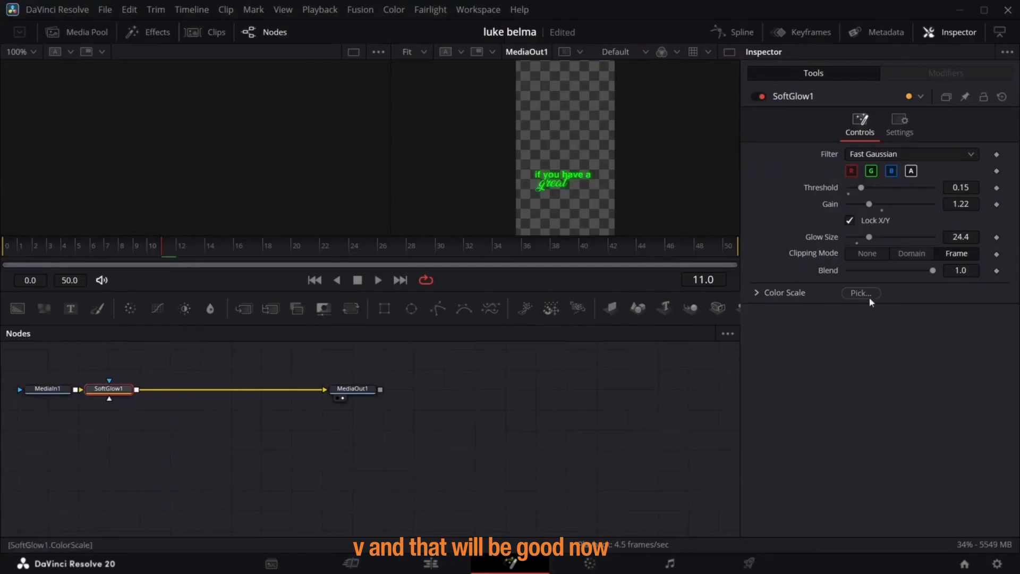
pyautogui.click(430, 562)
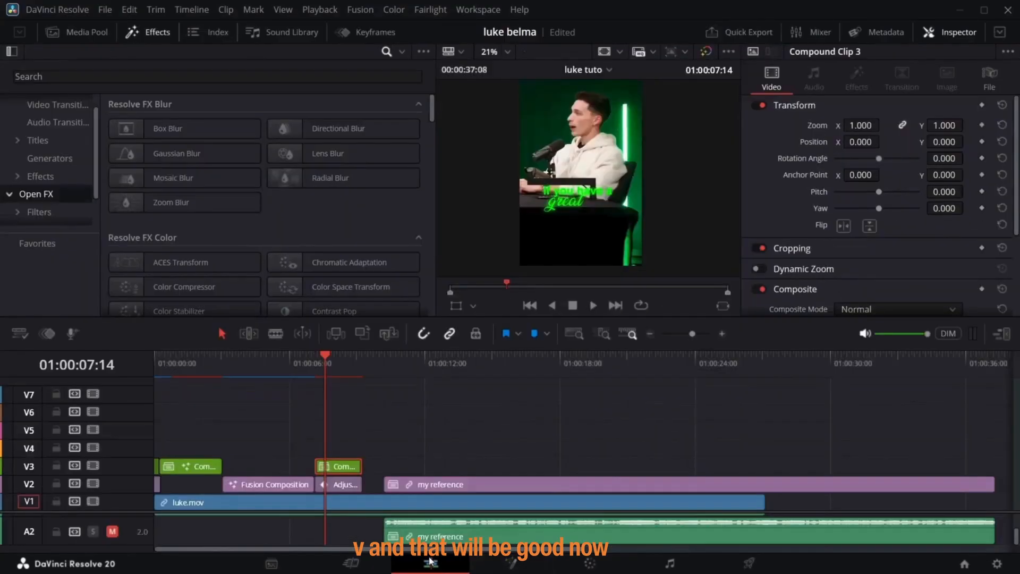
# - Paste the Soft Glow node after Merge3 in the V2 Fusion Composition, check the glowing title across the frames, and return to the Edit page
pyautogui.click(256, 400)
pyautogui.click(510, 562)
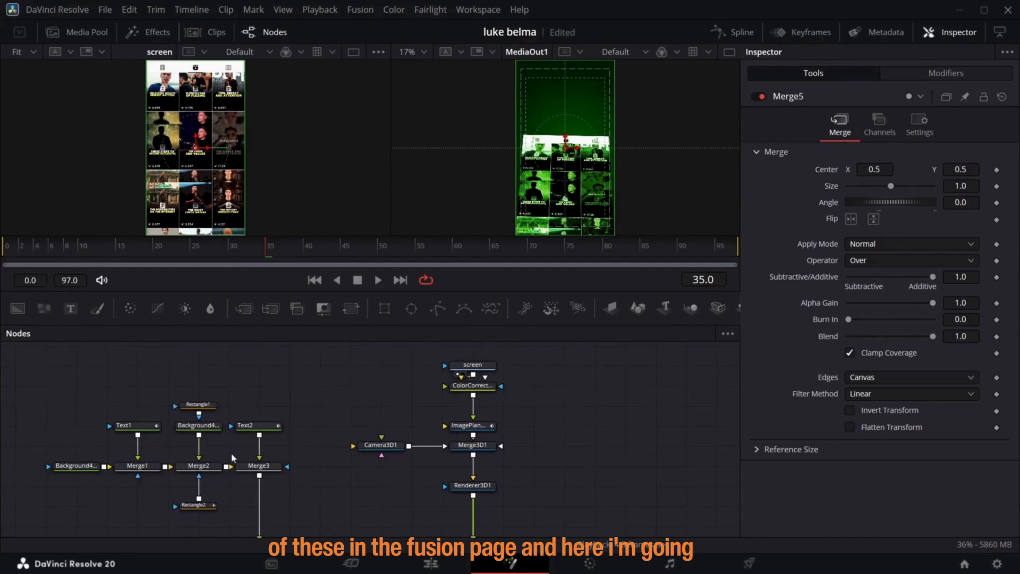
pyautogui.click(272, 470)
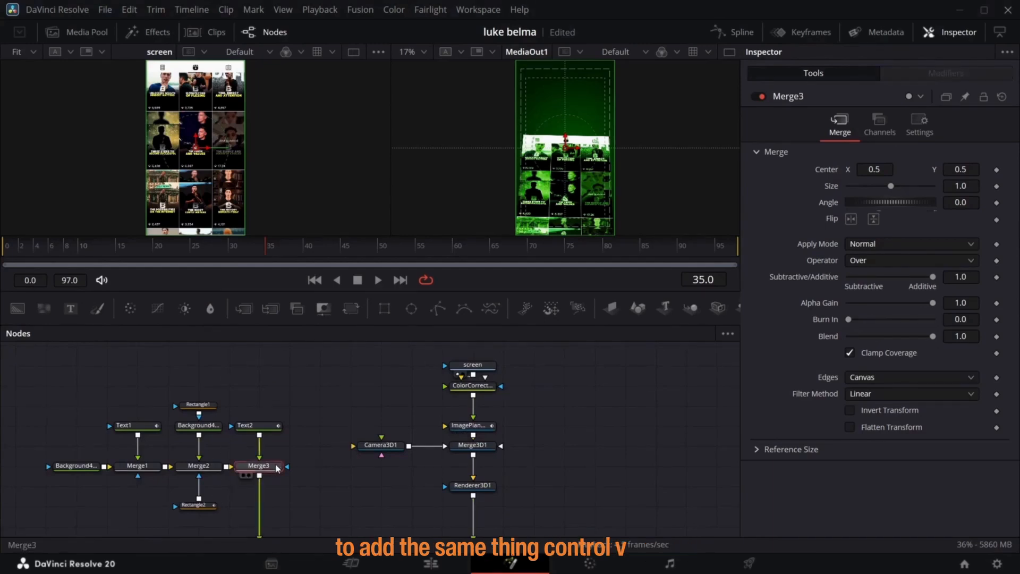
pyautogui.hotkey('ctrl', 'v')
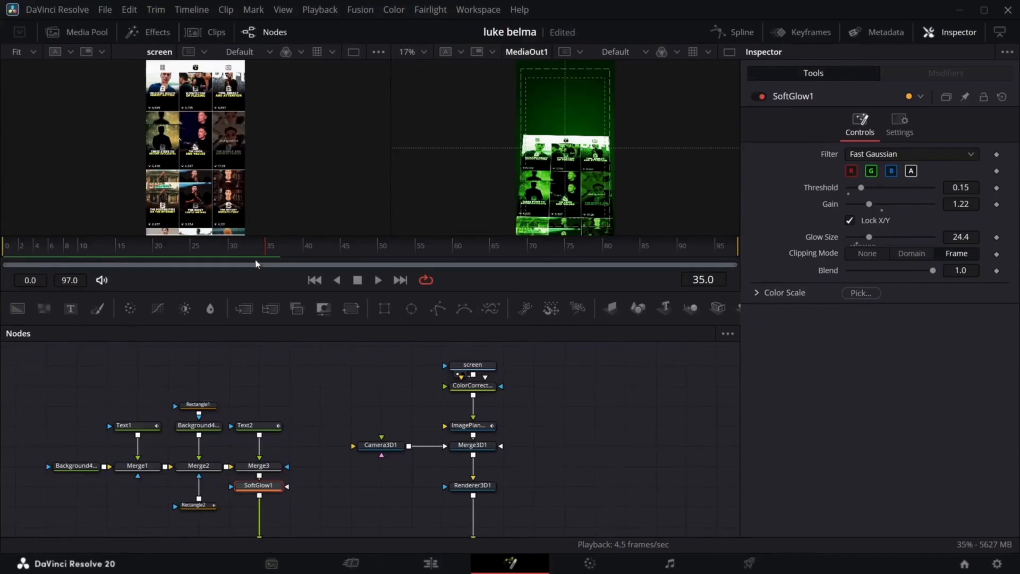
pyautogui.moveTo(274, 251); pyautogui.dragTo(585, 271)
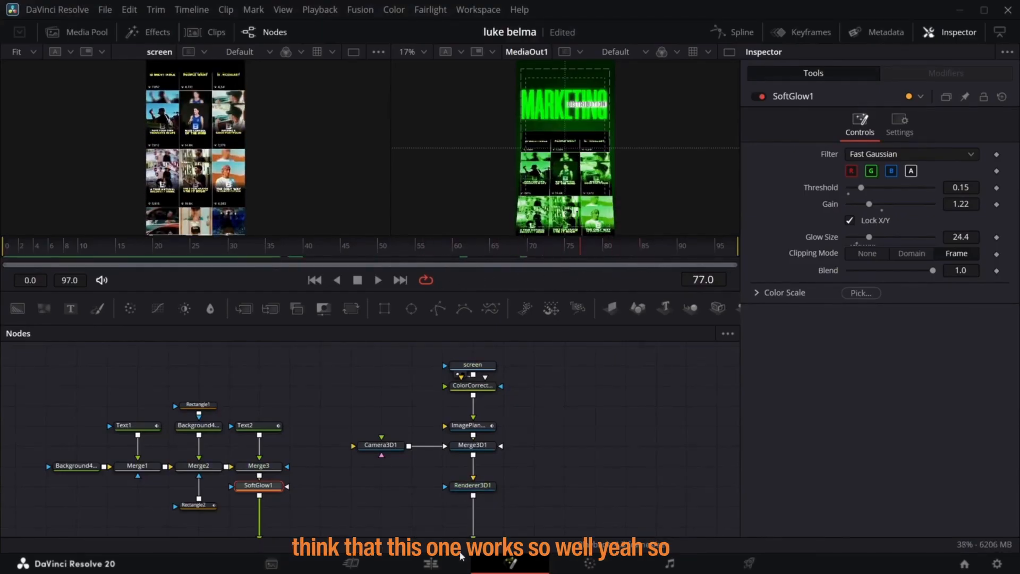
pyautogui.click(444, 566)
# - Move the "my reference" audio to the timeline start on A2, mute the A1 audio track, and play from the beginning
pyautogui.moveTo(566, 537); pyautogui.dragTo(280, 493)
pyautogui.click(111, 469)
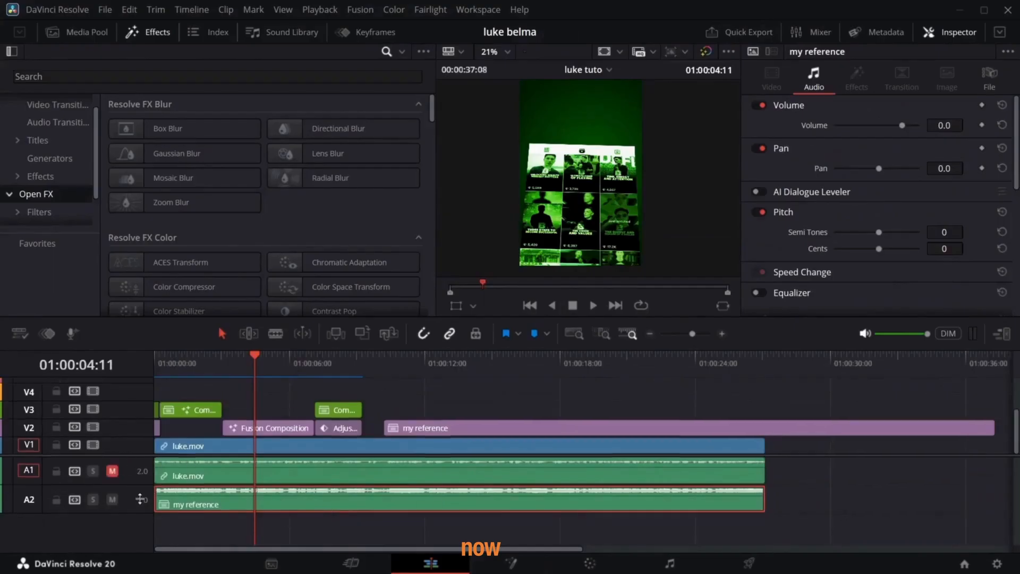
pyautogui.press('Home')
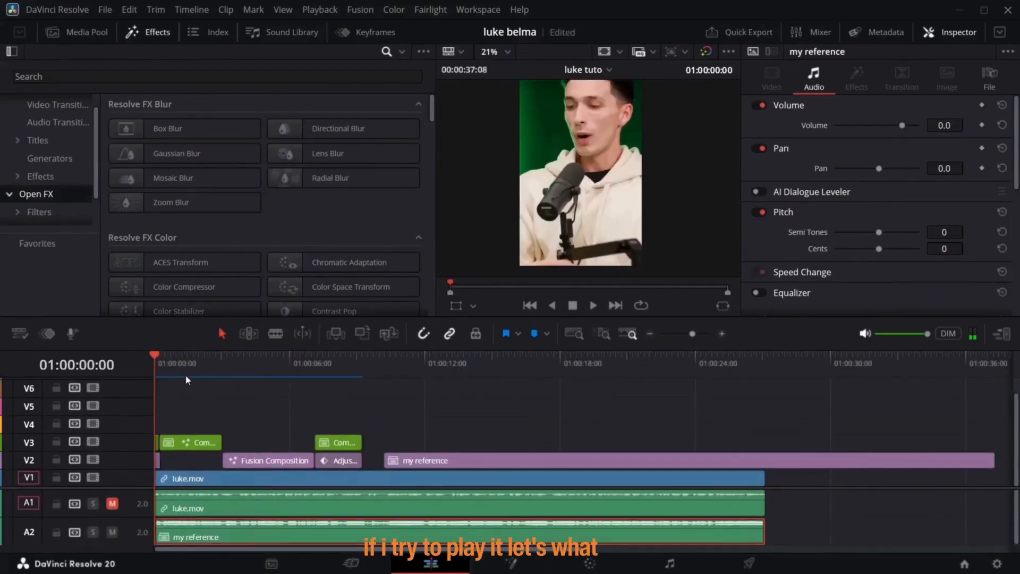
pyautogui.press('space')
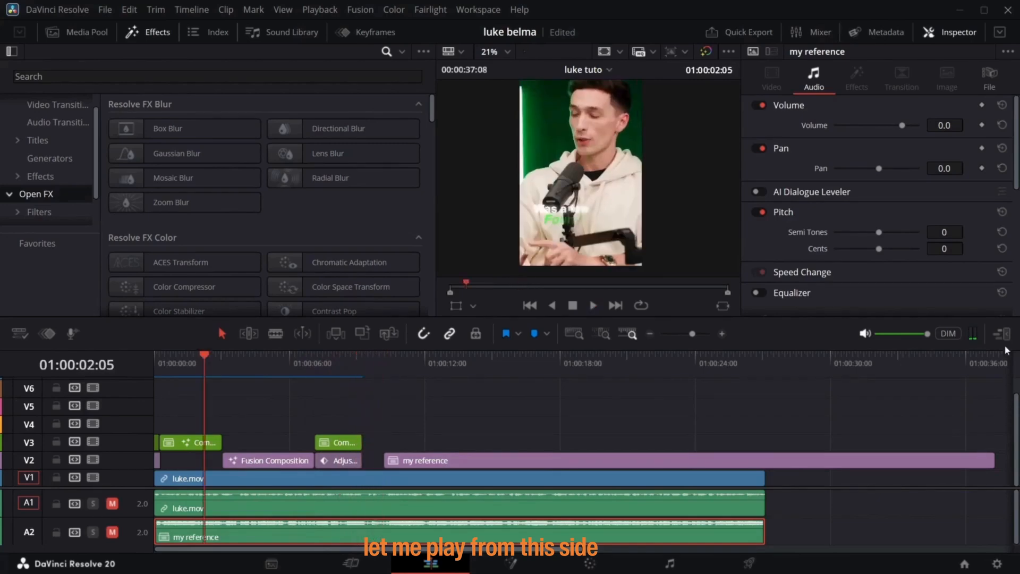
# - Switch to the full-height viewer layout, fit the preview to the viewer, and return the playhead to the timeline start
pyautogui.click(1001, 335)
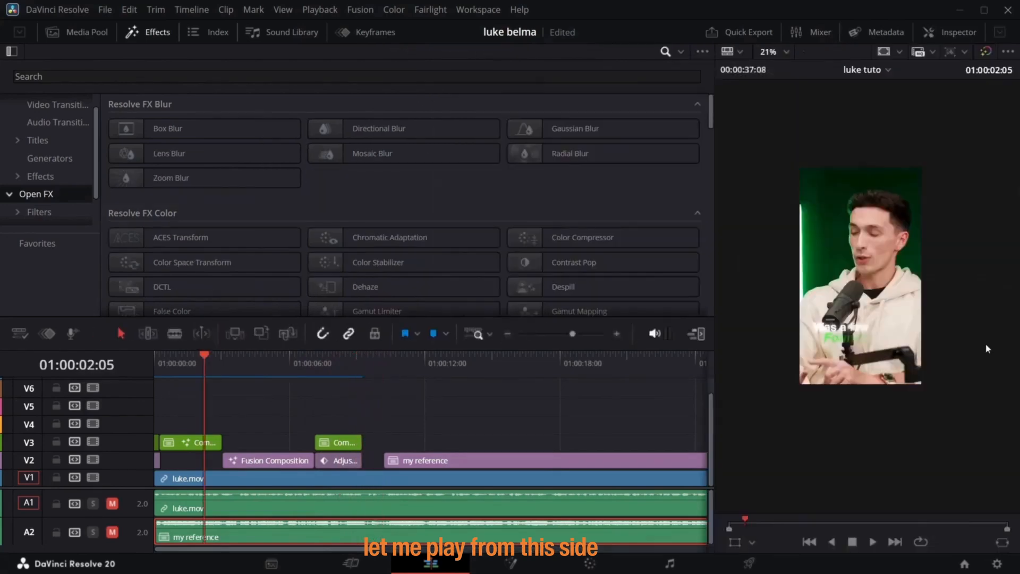
pyautogui.click(775, 52)
pyautogui.click(781, 70)
pyautogui.click(155, 360)
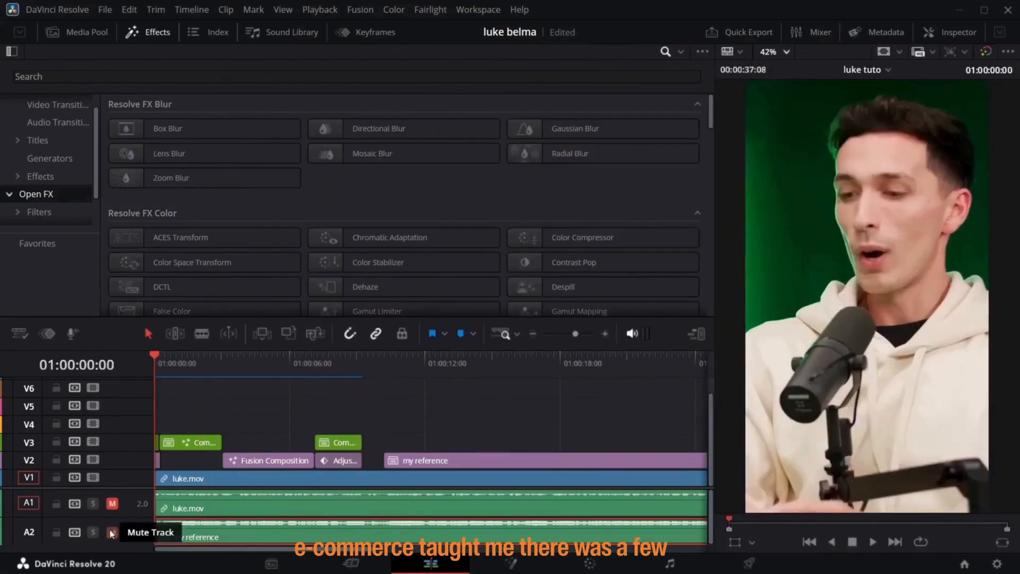
# - Unmute the A2 audio track and play the edit from the start against the reference audio, restarting playback once
pyautogui.click(113, 532)
pyautogui.press('space')
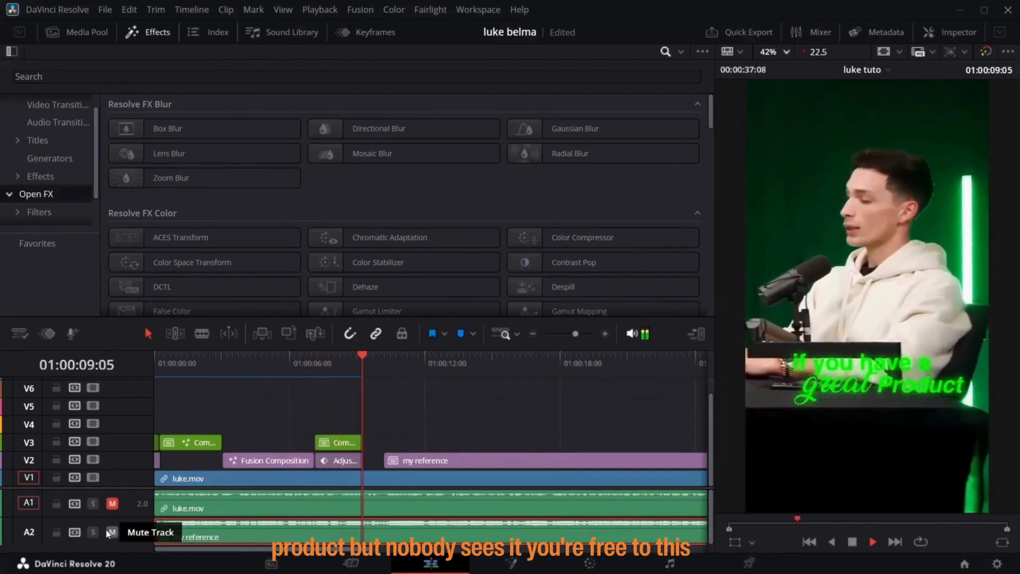
pyautogui.press('space')
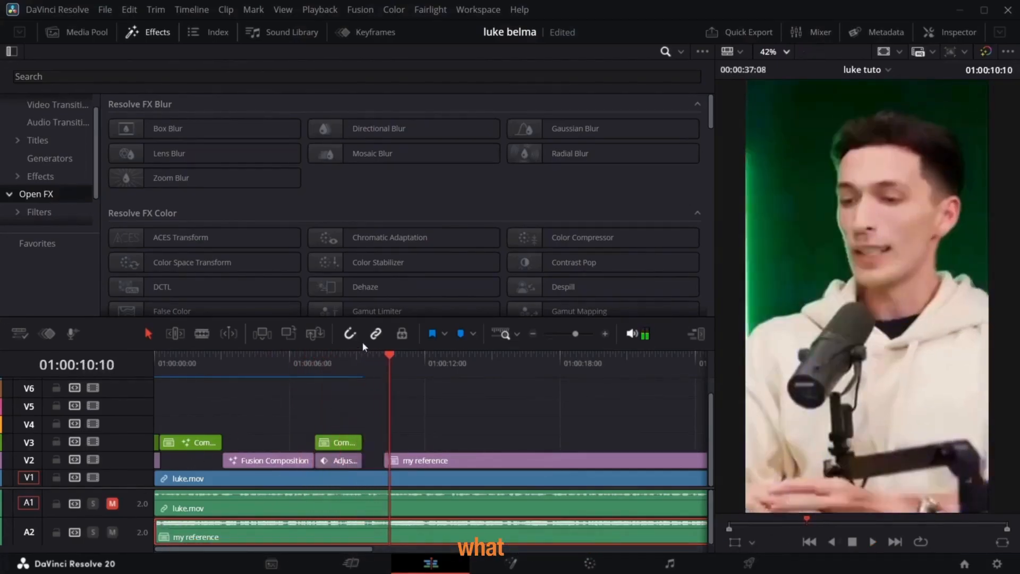
pyautogui.press('Home')
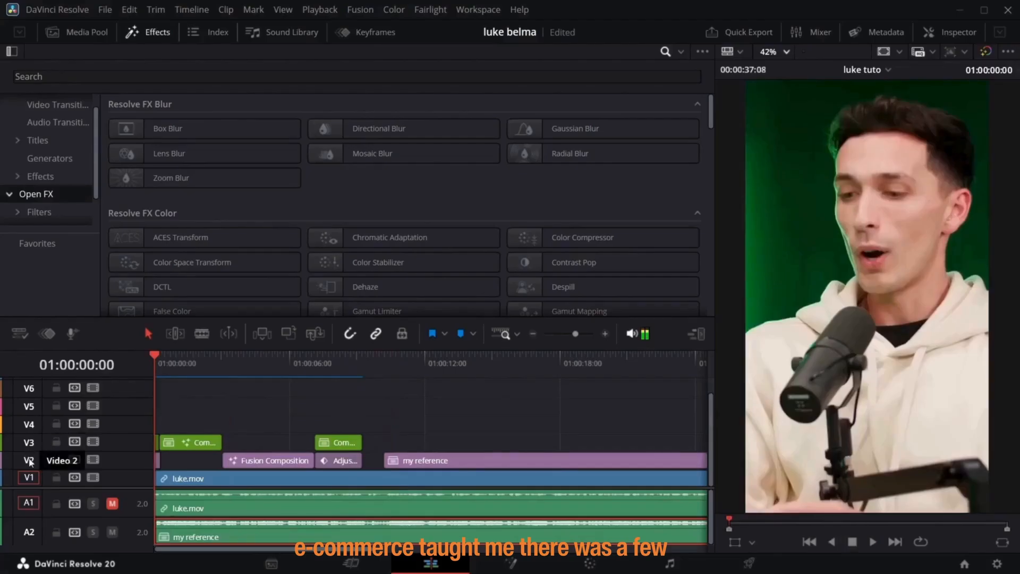
pyautogui.press('space')
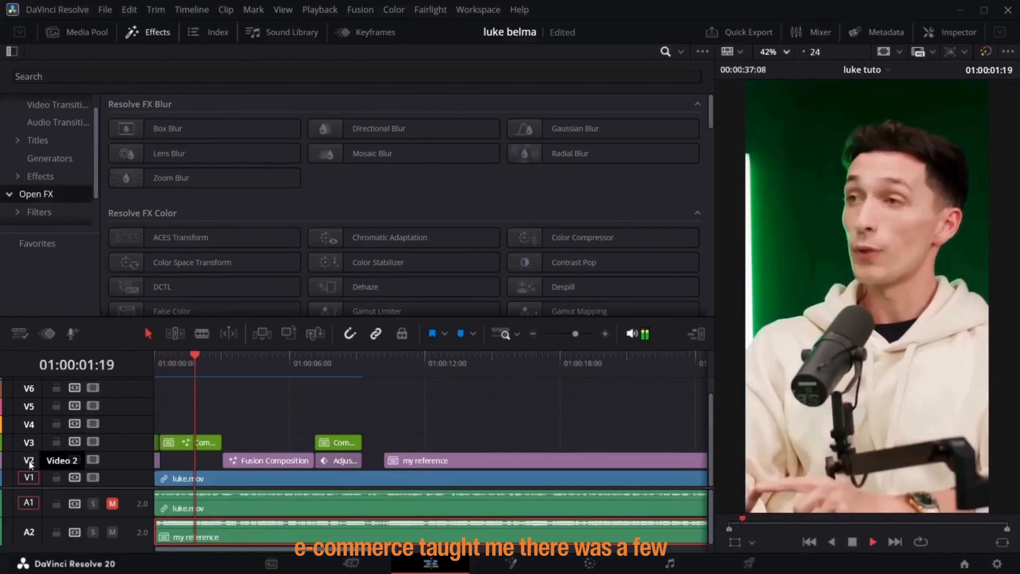